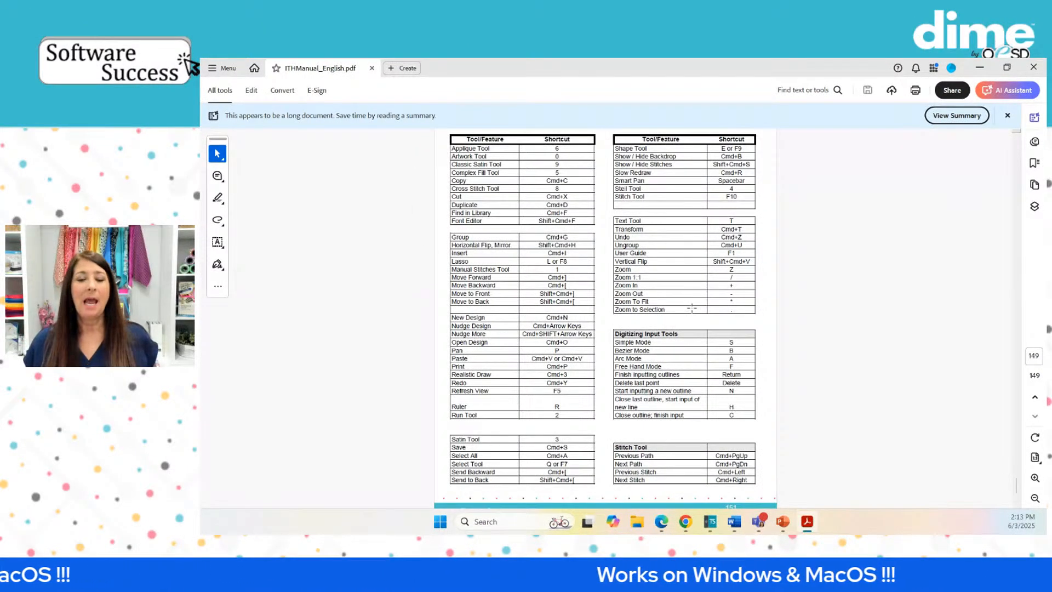
# - Review the PC keyboard shortcuts in Appendix K of the manual, then close the PDF reader and dismiss its feedback survey
pyautogui.scroll(20, 907, 355)
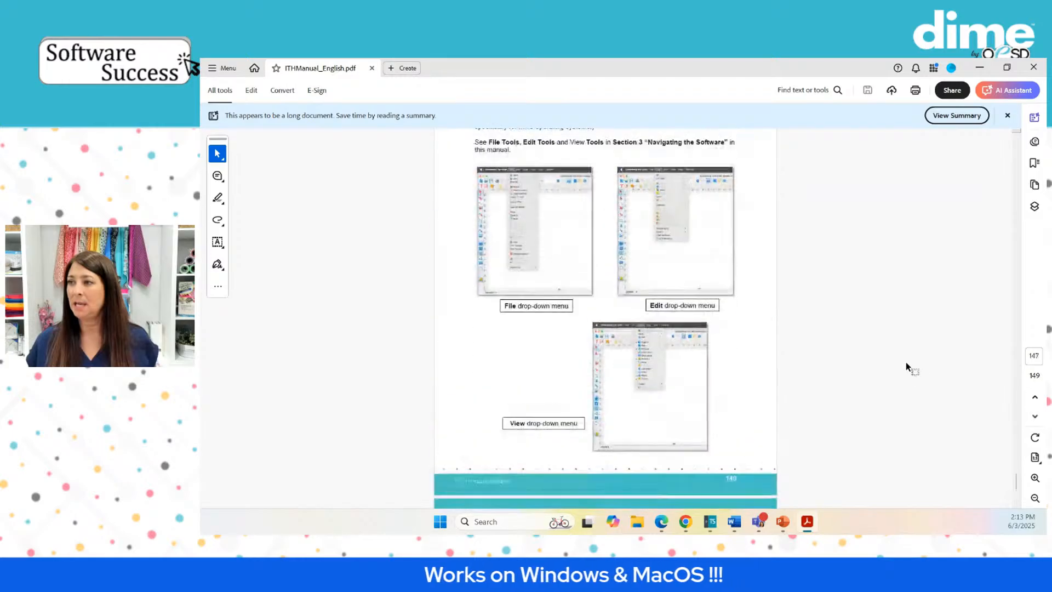
pyautogui.scroll(10, 900, 356)
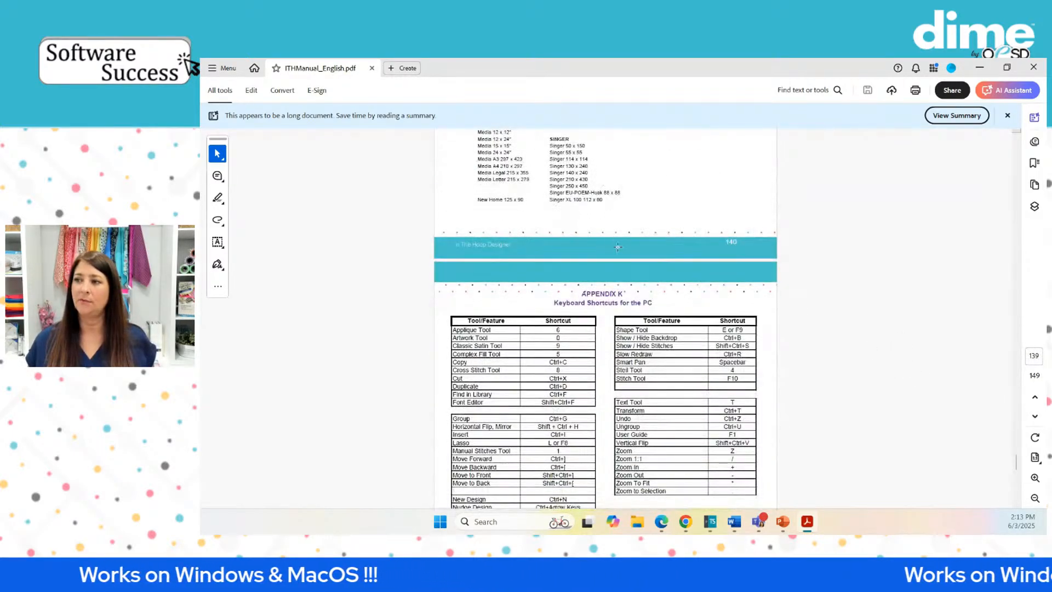
pyautogui.scroll(-3, 604, 159)
pyautogui.scroll(1, 602, 181)
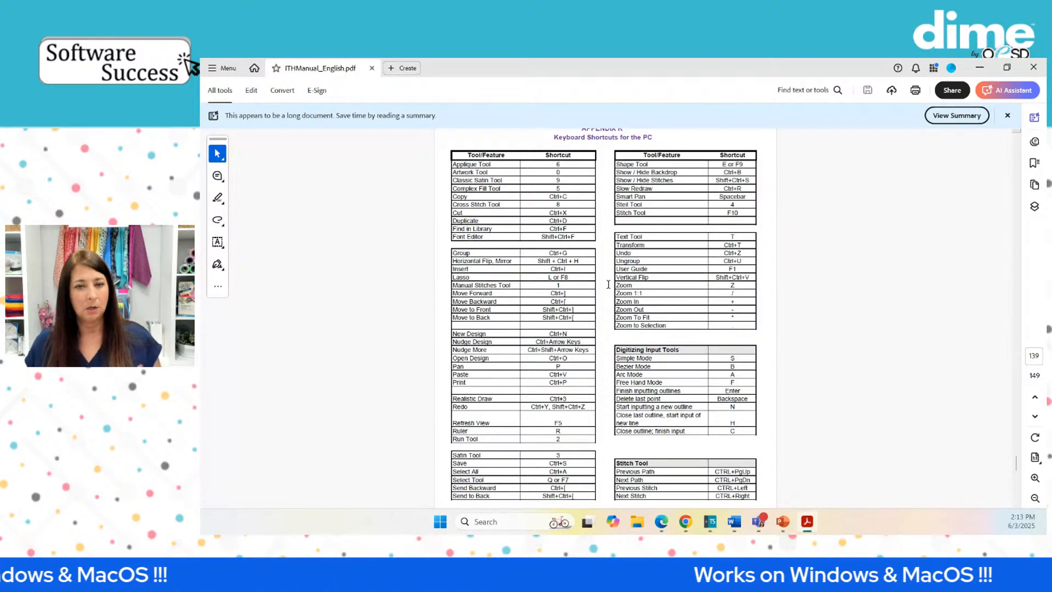
pyautogui.scroll(-3, 666, 294)
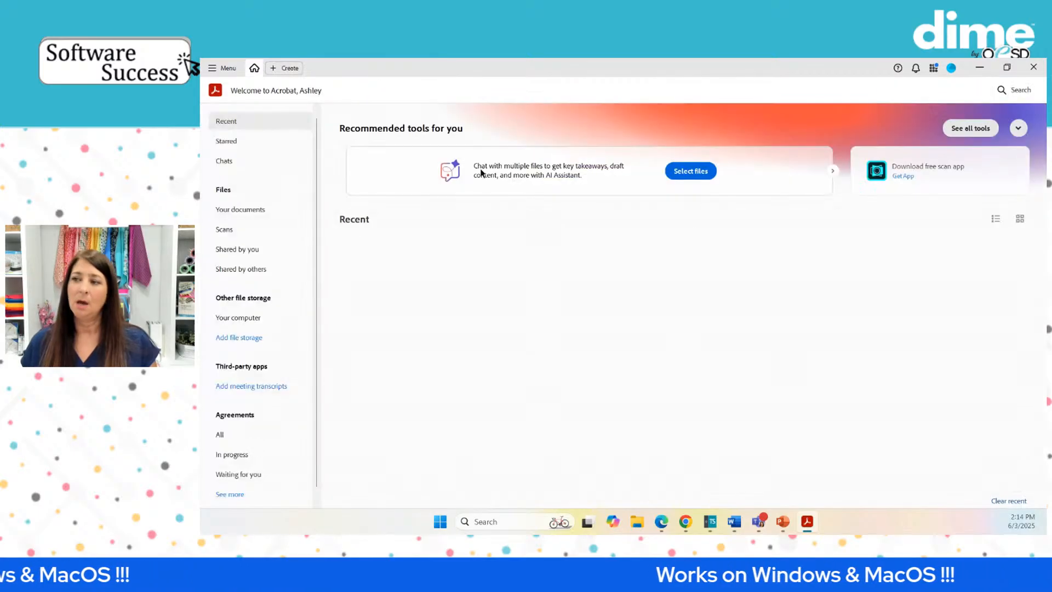
pyautogui.click(1033, 67)
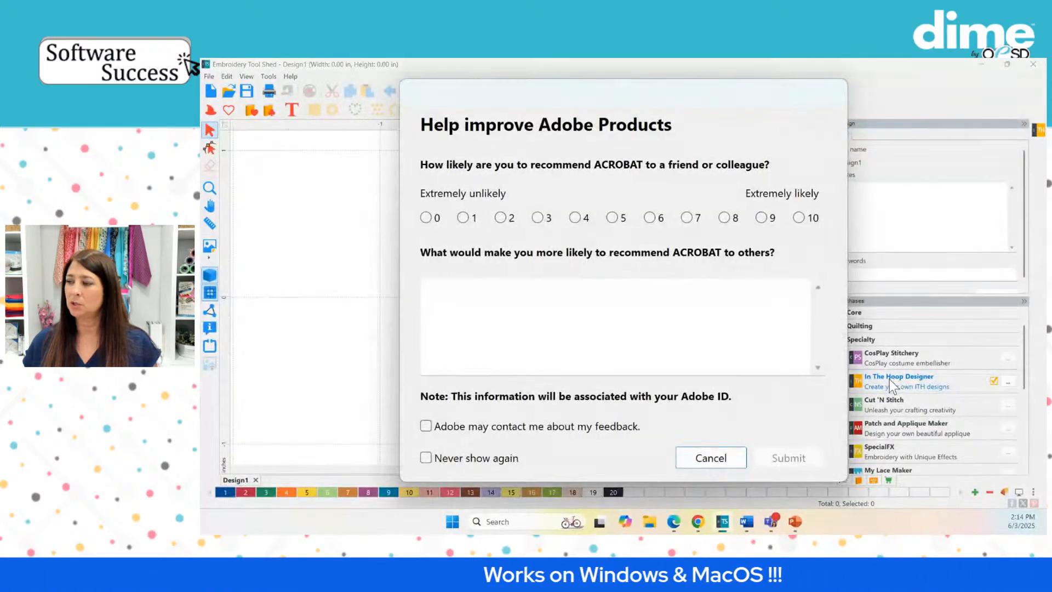
pyautogui.click(719, 459)
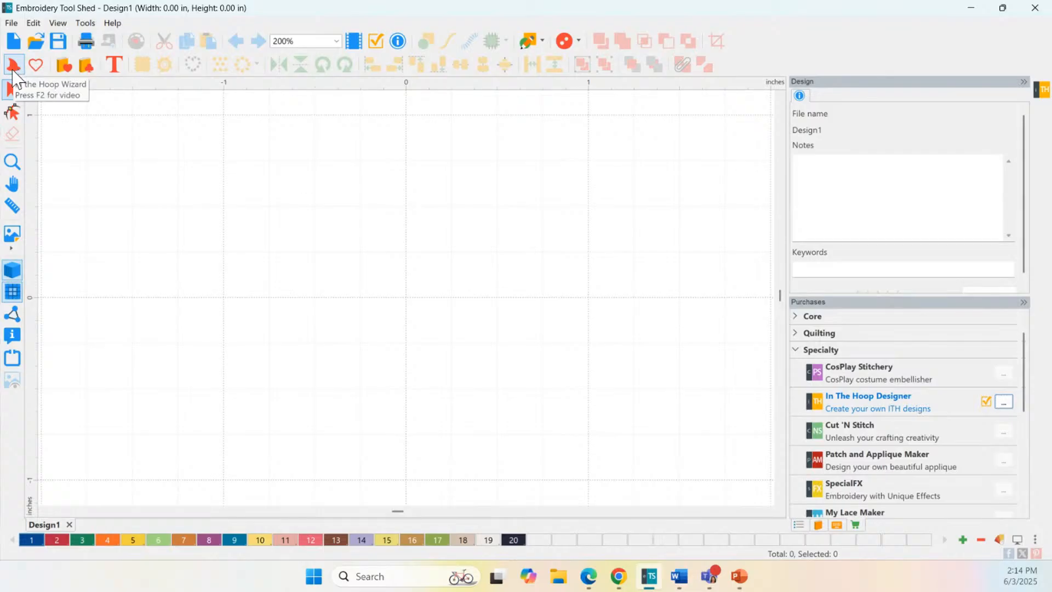
# - Start the In the Hoop Wizard and show the Banners Turned Edge templates in its template selection
pyautogui.click(13, 67)
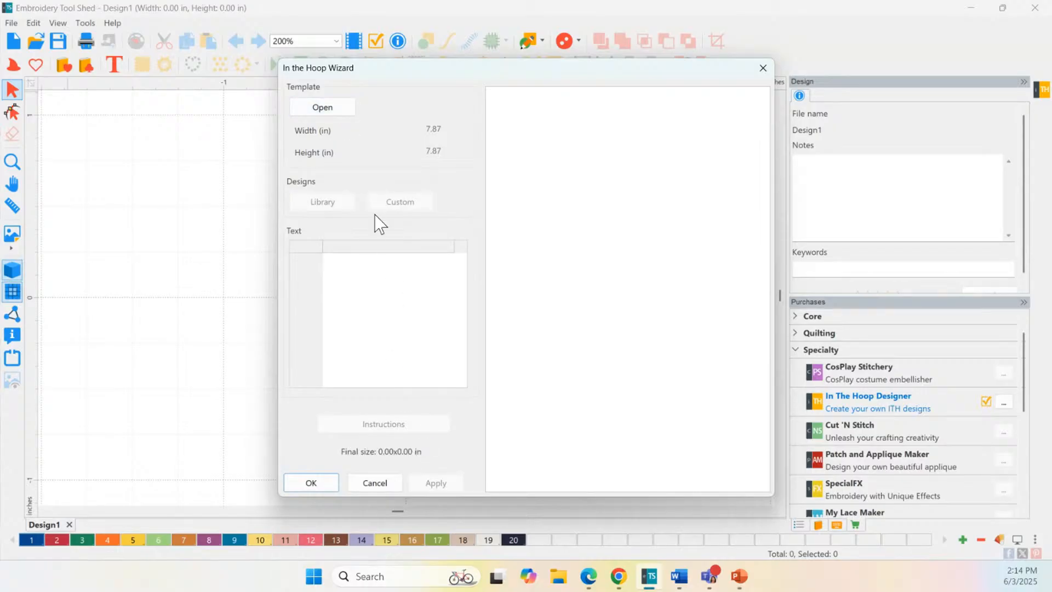
pyautogui.click(331, 114)
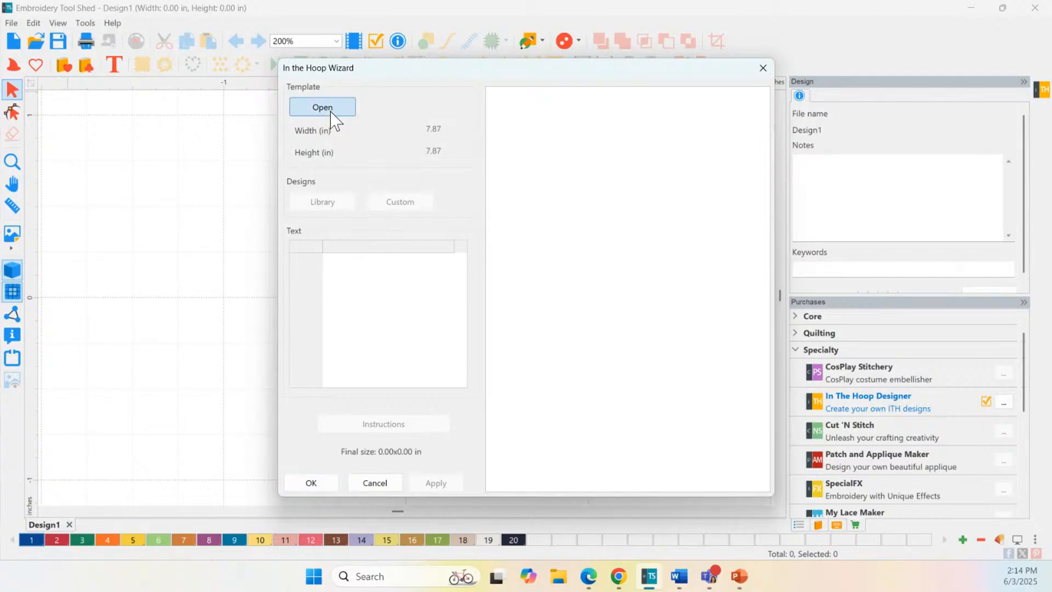
pyautogui.click(321, 88)
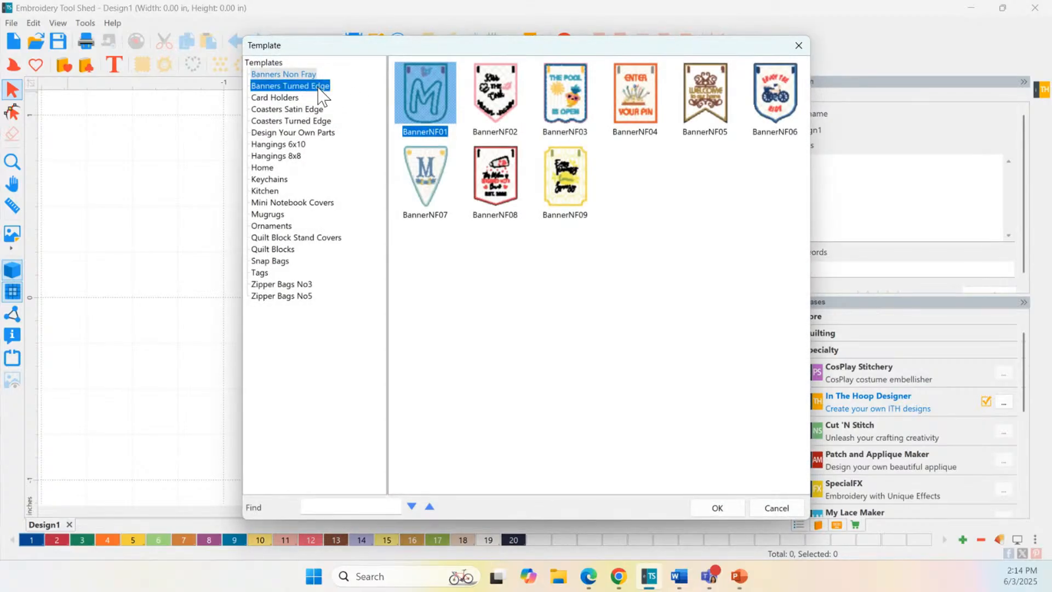
# - Browse the template categories from Card Holders through Quilt Block Stand Covers to examine the available in-the-hoop projects
pyautogui.click(296, 100)
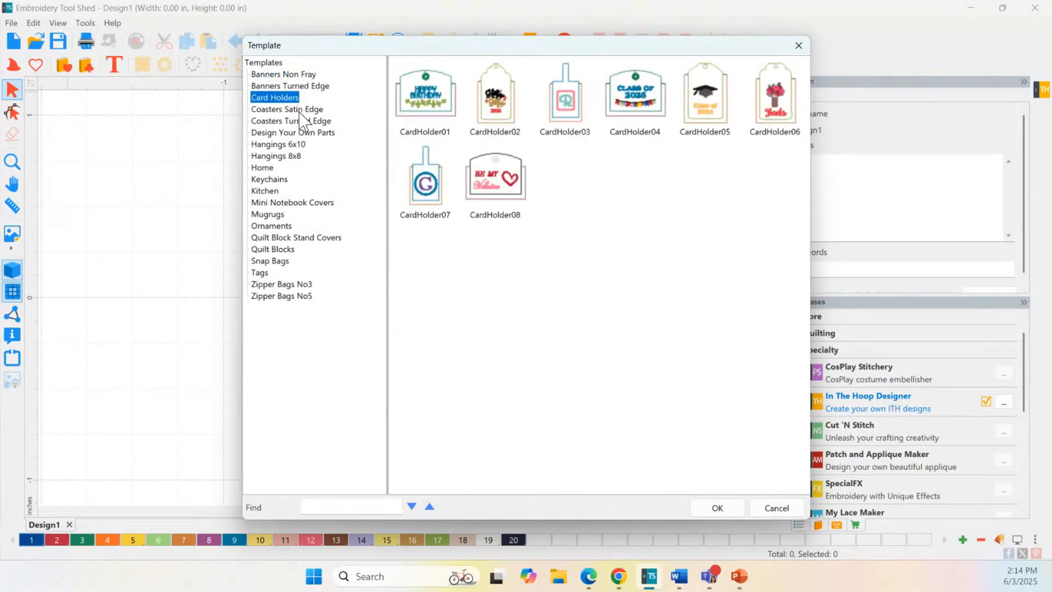
pyautogui.click(303, 110)
pyautogui.click(303, 120)
pyautogui.click(305, 132)
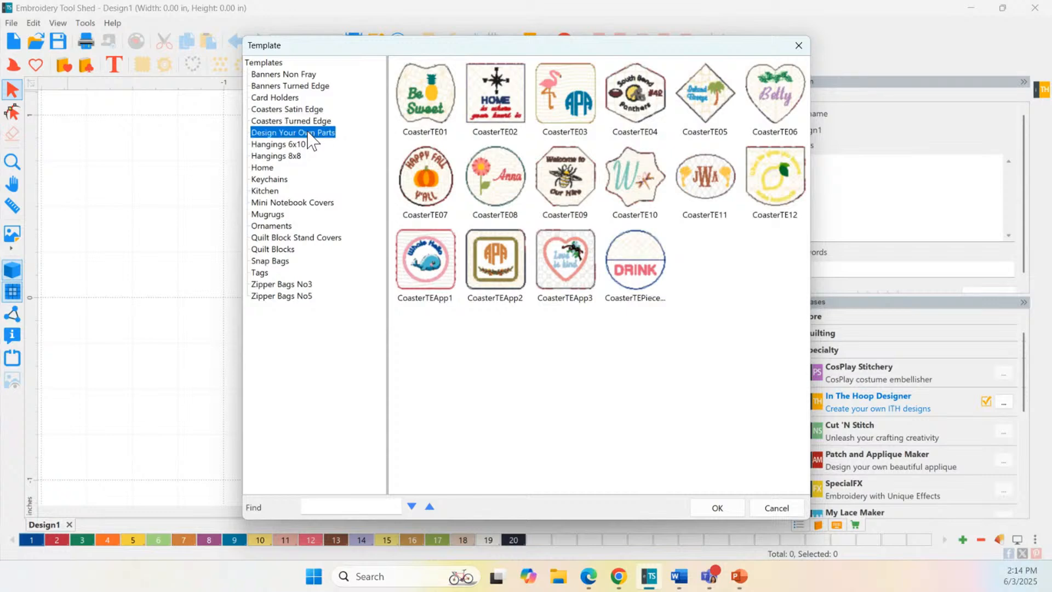
pyautogui.click(292, 145)
pyautogui.click(295, 157)
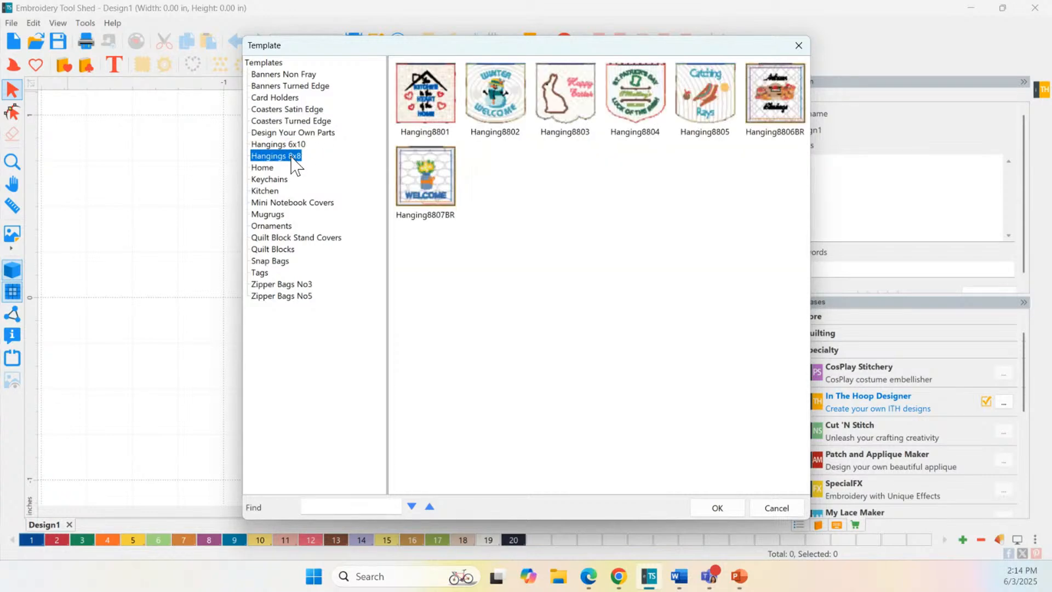
pyautogui.click(264, 169)
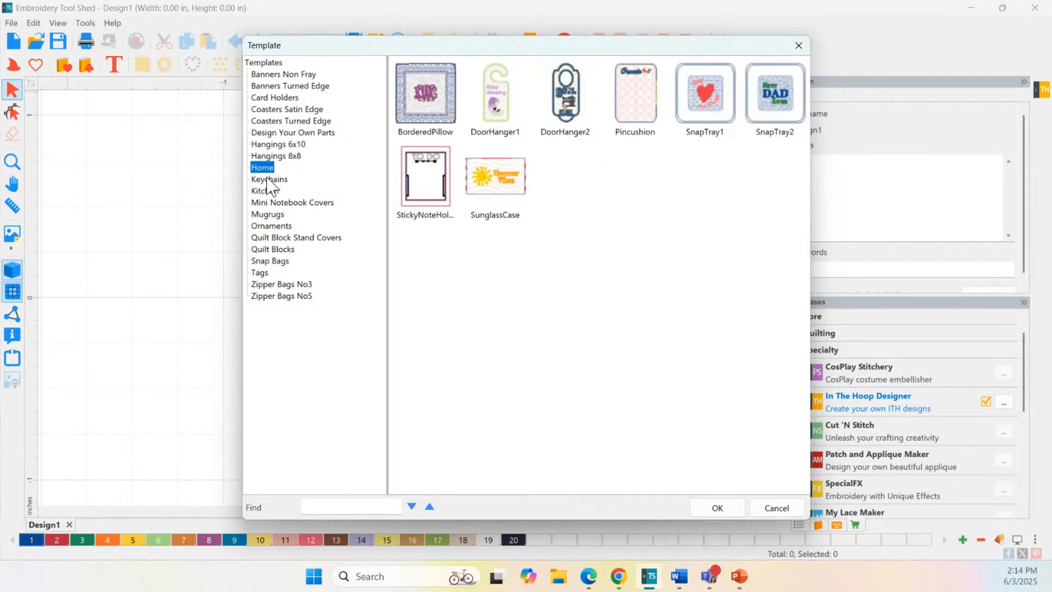
pyautogui.click(269, 181)
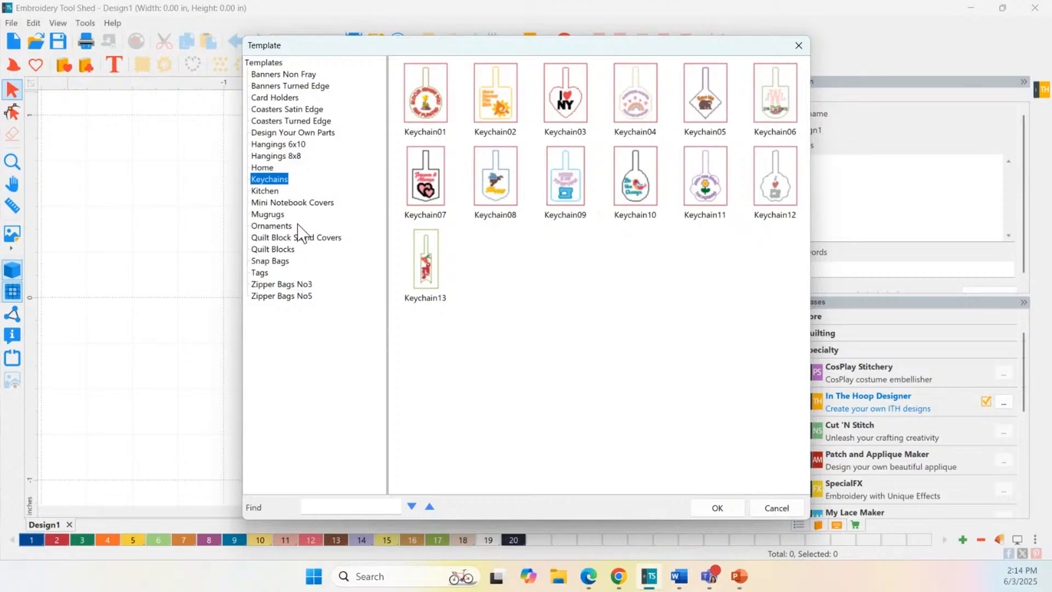
pyautogui.click(277, 215)
pyautogui.click(285, 202)
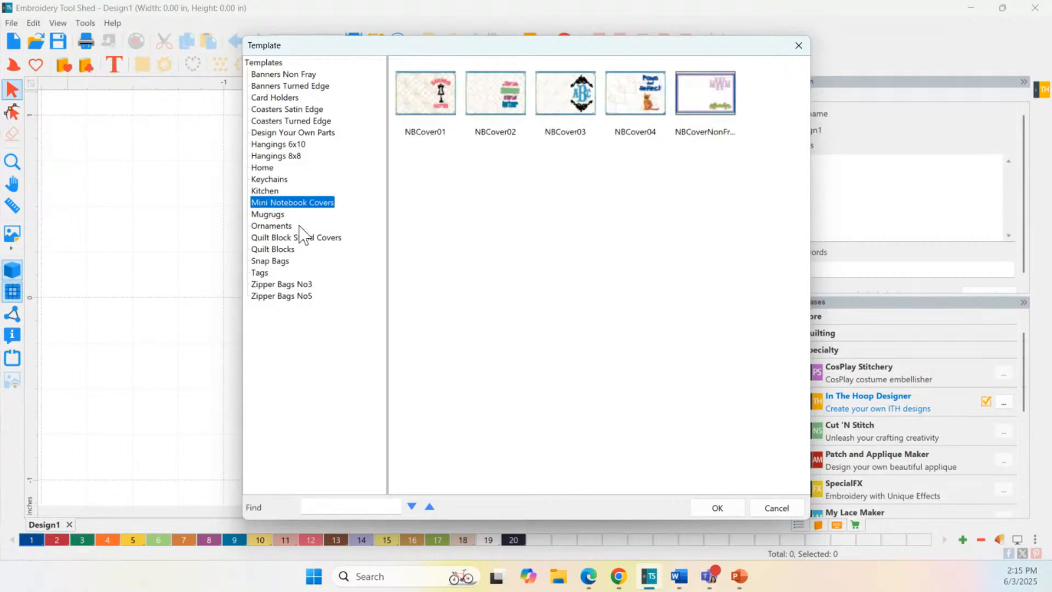
pyautogui.click(280, 228)
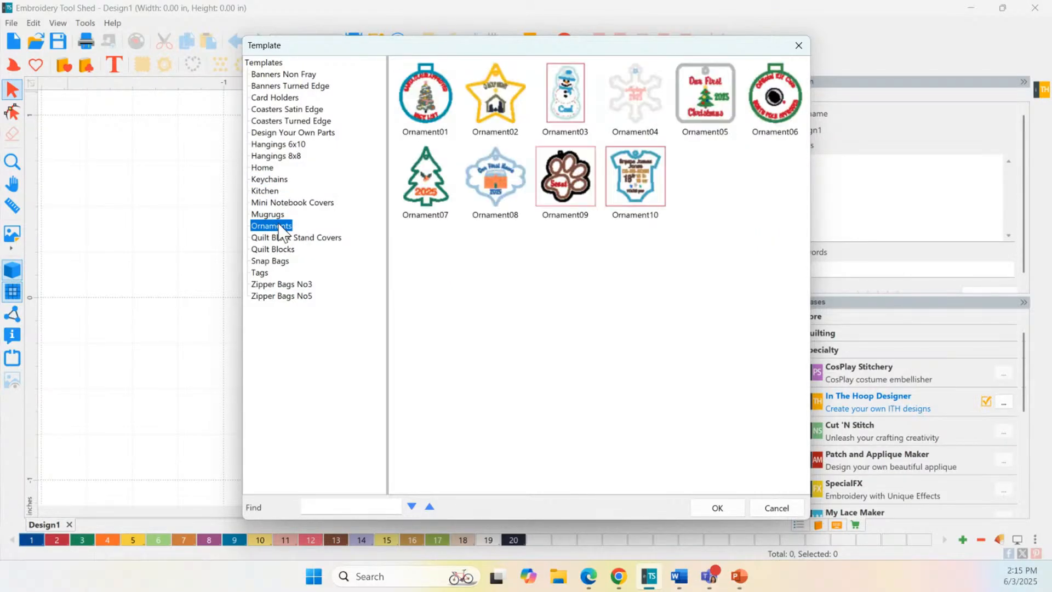
pyautogui.click(281, 238)
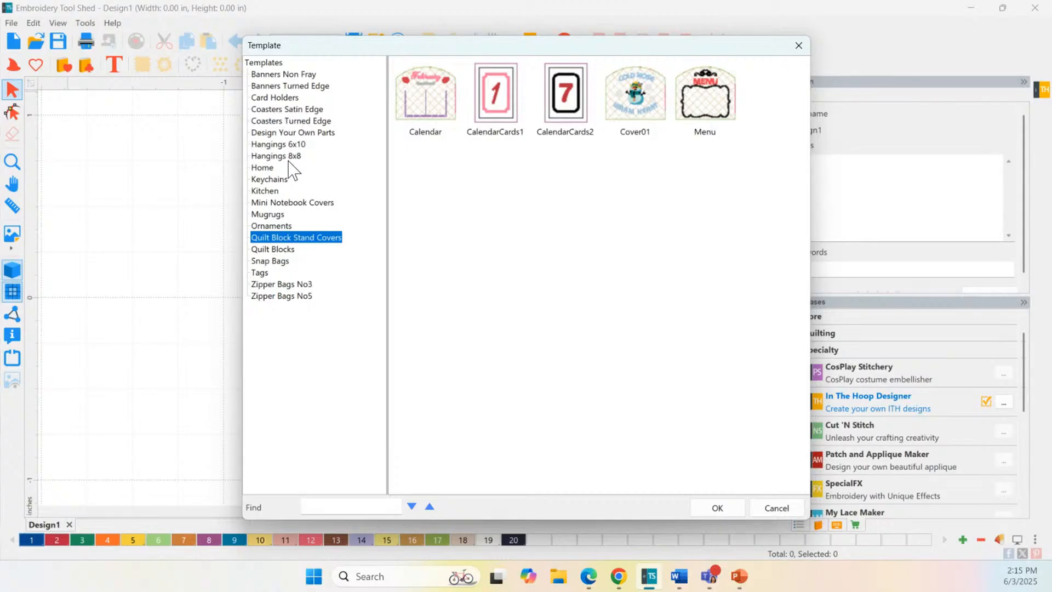
# - Load the MugRug10 template from the Mugrugs category into the wizard
pyautogui.click(281, 215)
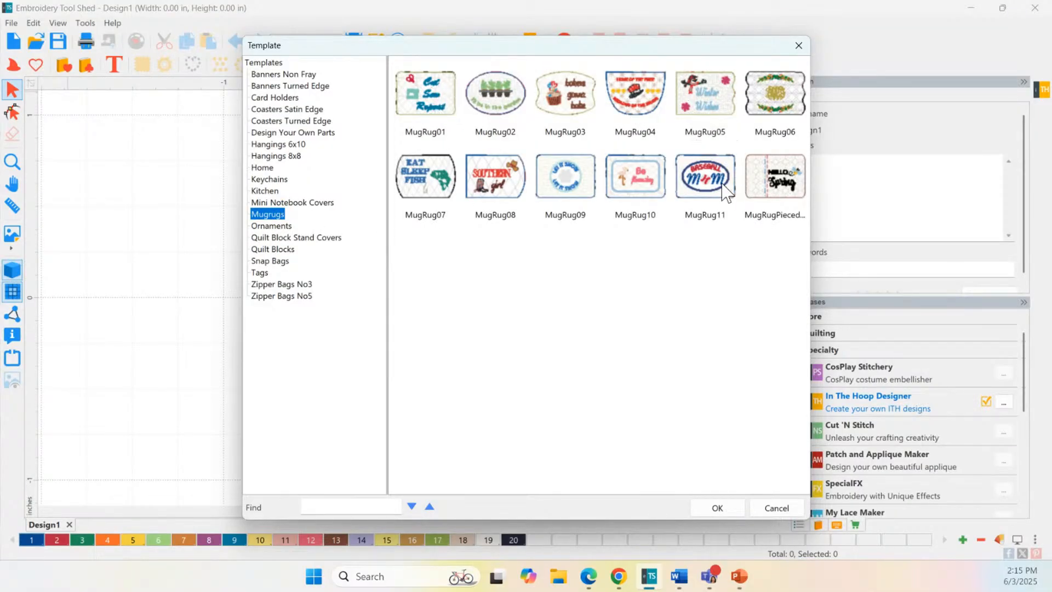
pyautogui.click(631, 195)
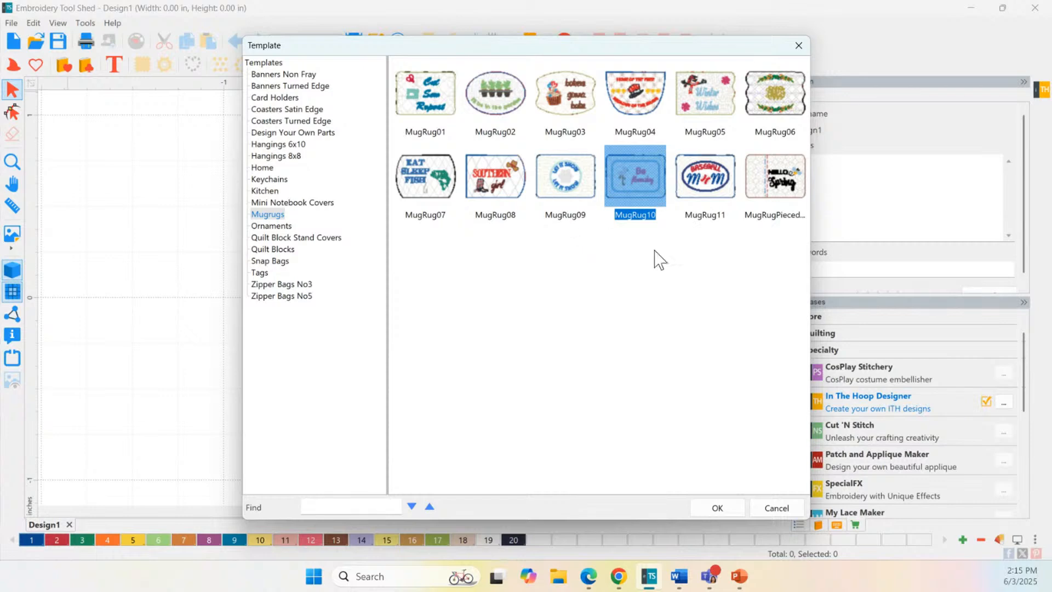
pyautogui.click(714, 505)
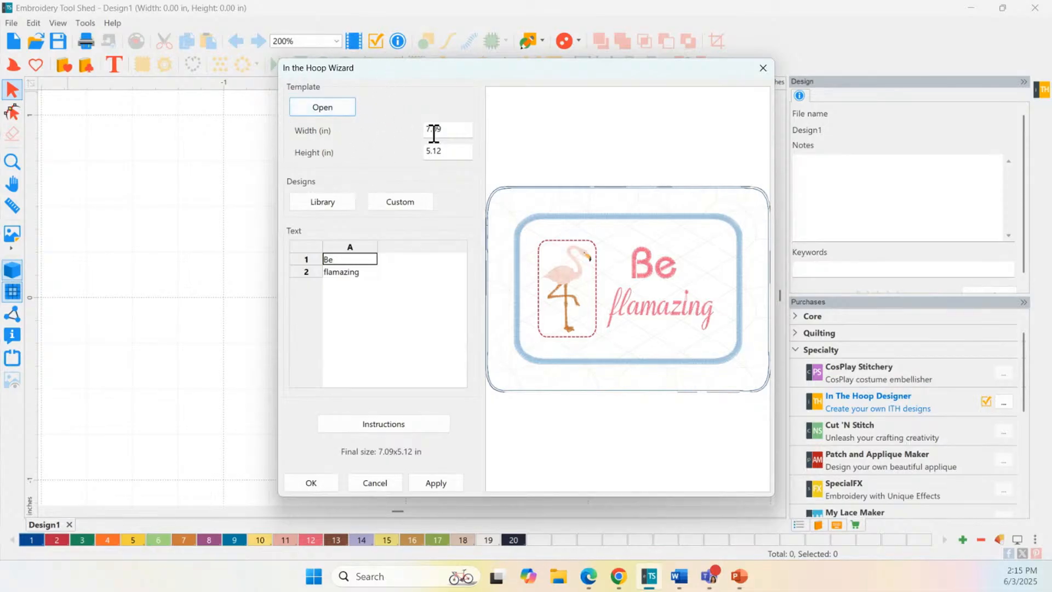
# - Examine the width, height, design replacement and text line options that the wizard offers for the mug rug template
pyautogui.click(455, 132)
pyautogui.click(447, 153)
pyautogui.click(341, 206)
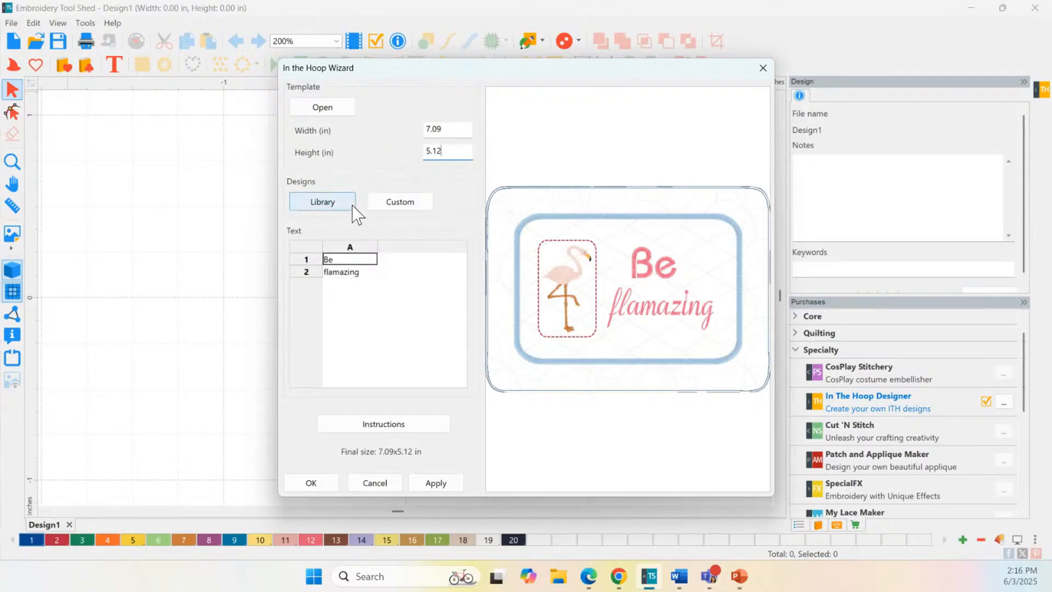
pyautogui.press('ctrl')
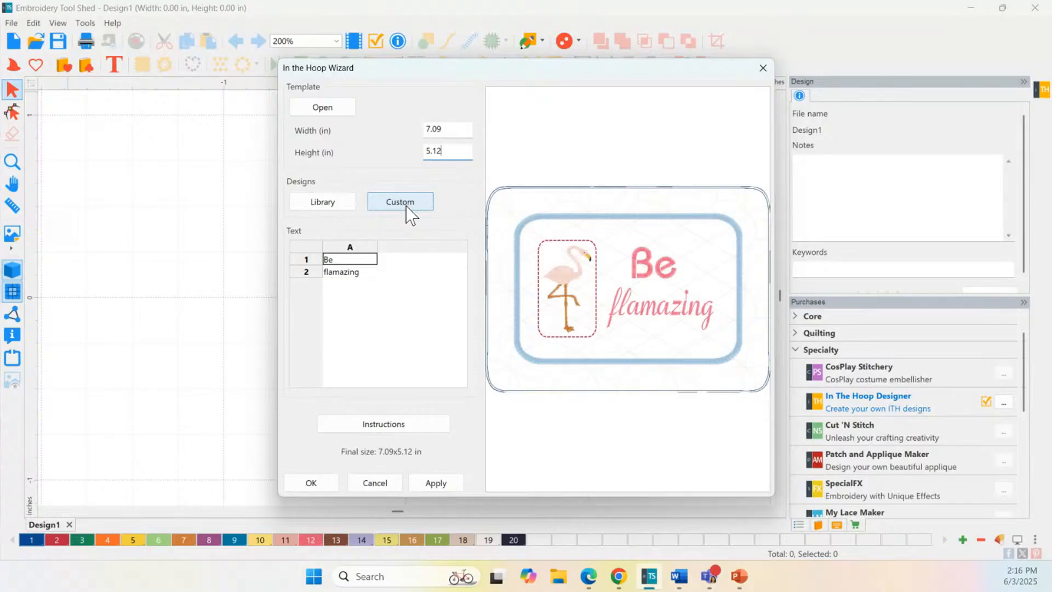
pyautogui.click(364, 271)
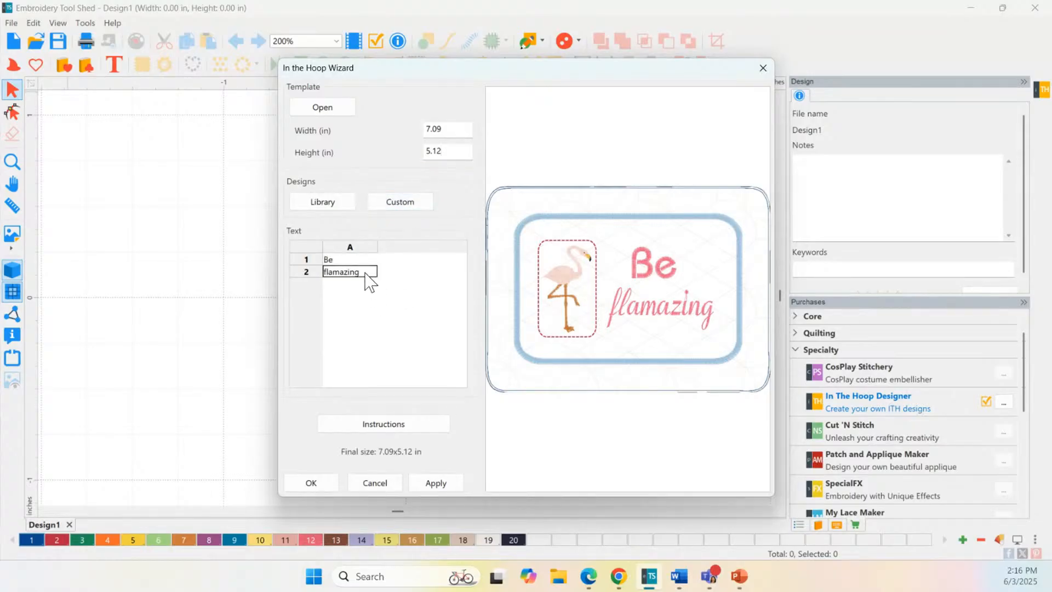
# - Open the template's Mug Rug 10 instructions, read through the fabric preparation and stitching steps, and close the document
pyautogui.click(437, 424)
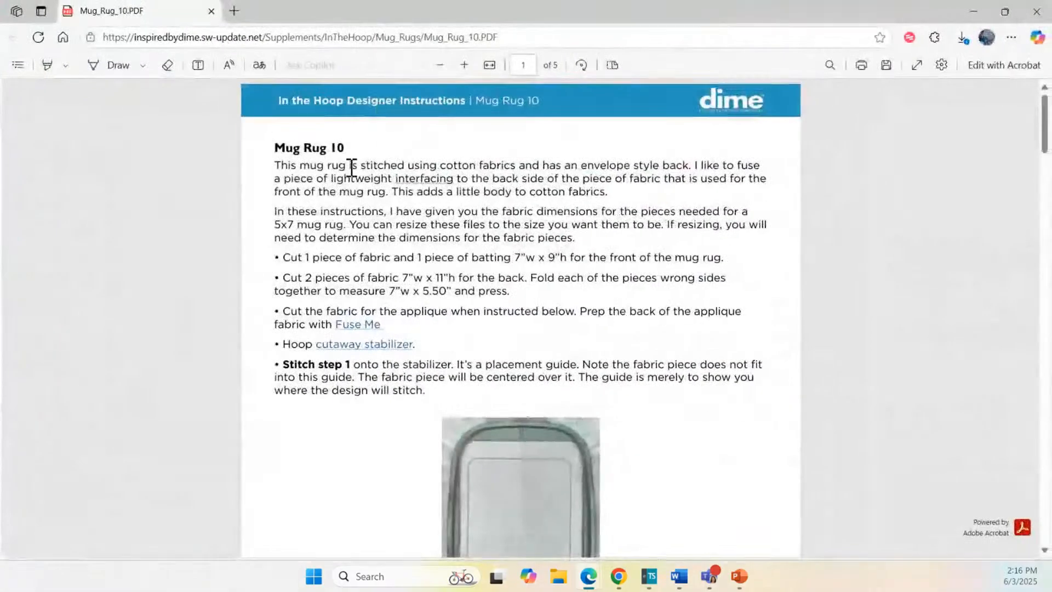
pyautogui.scroll(-1, 562, 215)
pyautogui.scroll(-12, 585, 220)
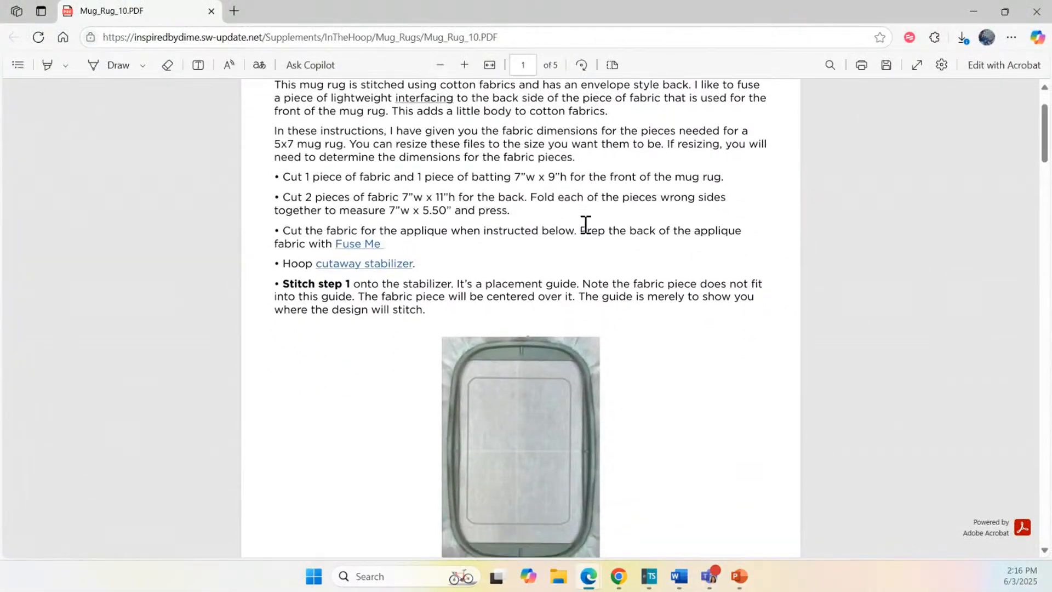
pyautogui.scroll(-17, 584, 229)
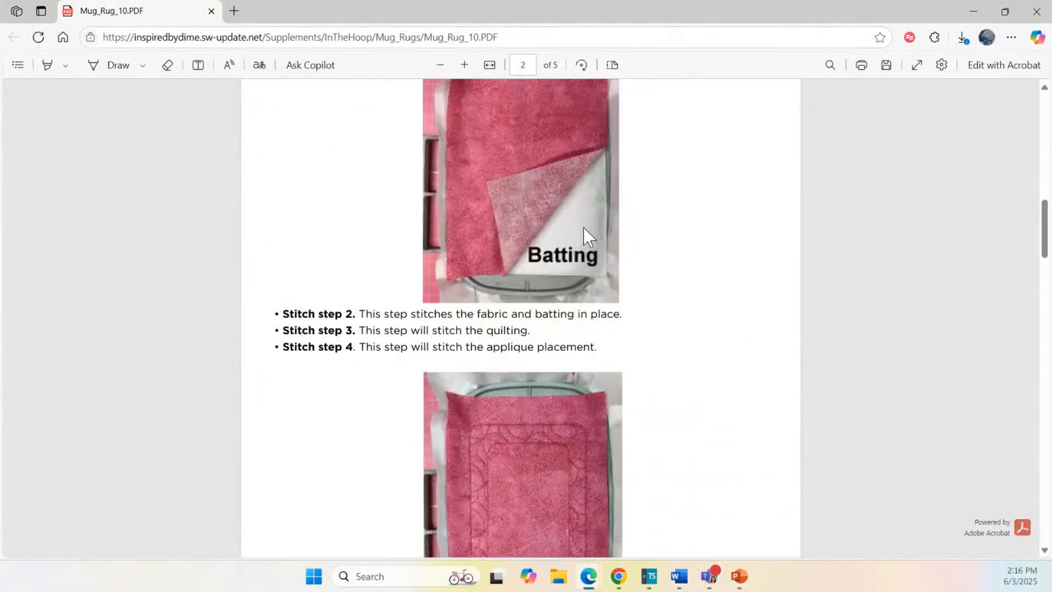
pyautogui.scroll(-15, 586, 230)
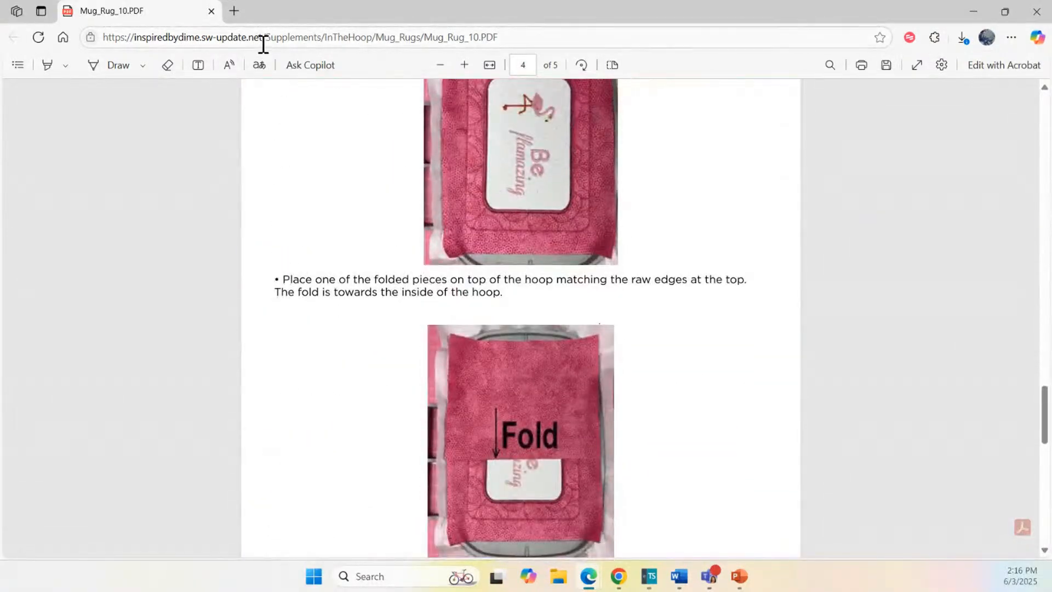
pyautogui.click(211, 11)
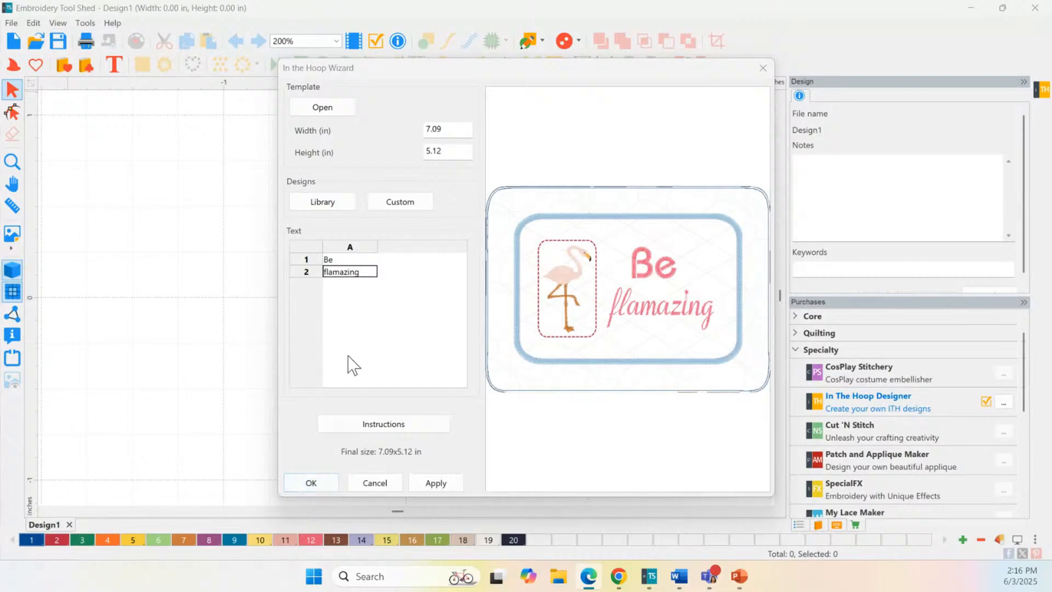
# - Reselect the MugRug10 template and generate the mug rug design in the workspace
pyautogui.click(325, 109)
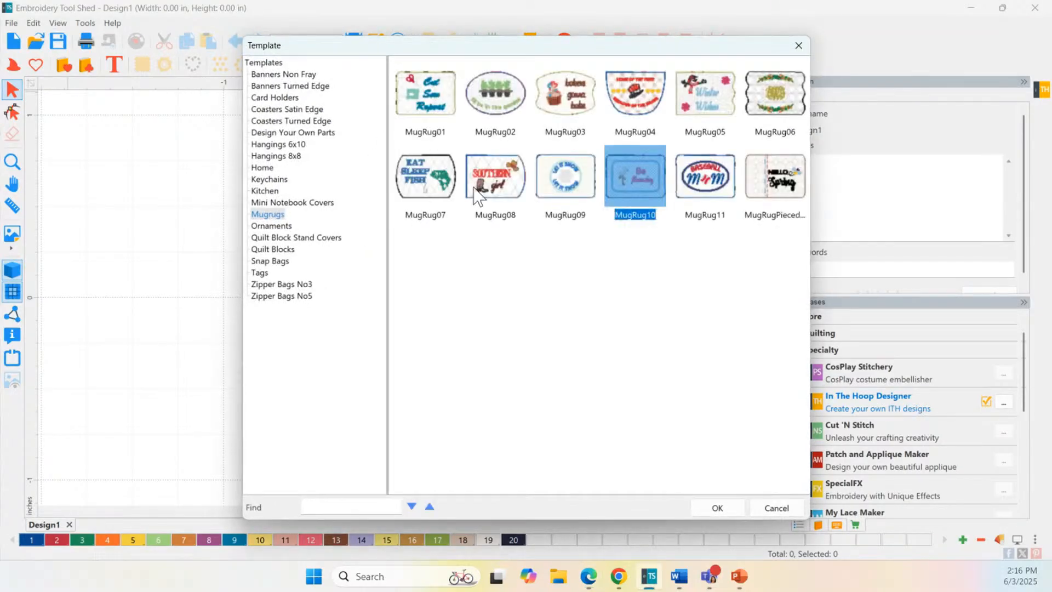
pyautogui.doubleClick(652, 170)
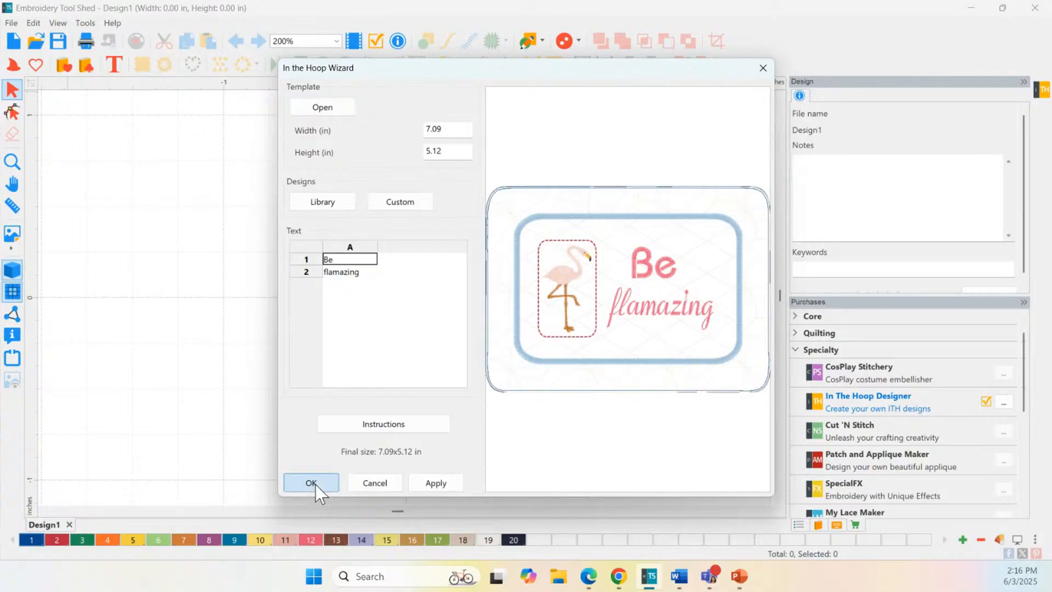
pyautogui.click(311, 483)
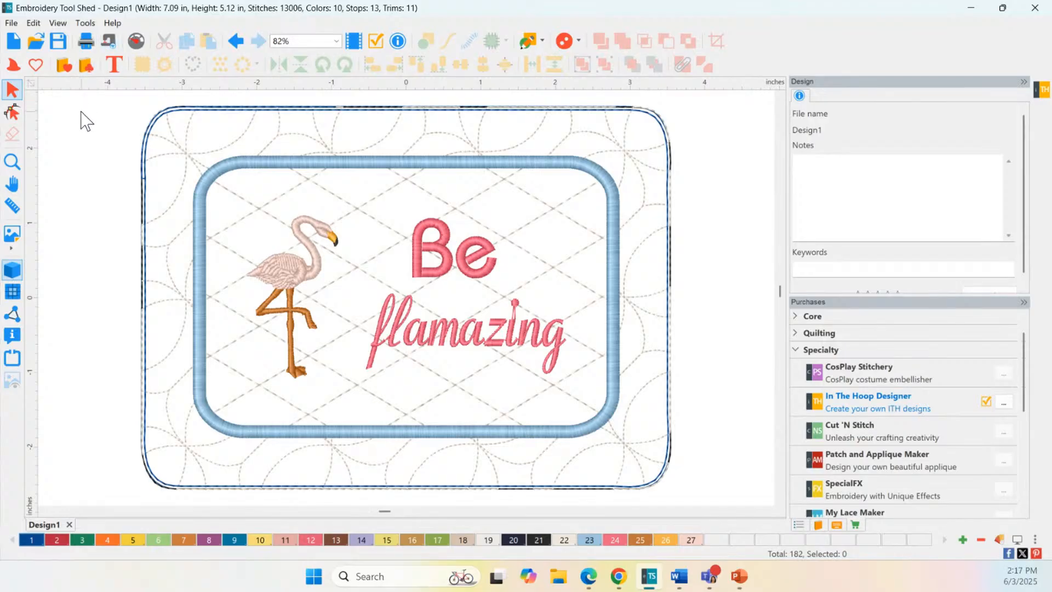
# - Start saving a copy of the flamingo mug rug design in the Desktop folder under the file name MugRug
pyautogui.click(12, 23)
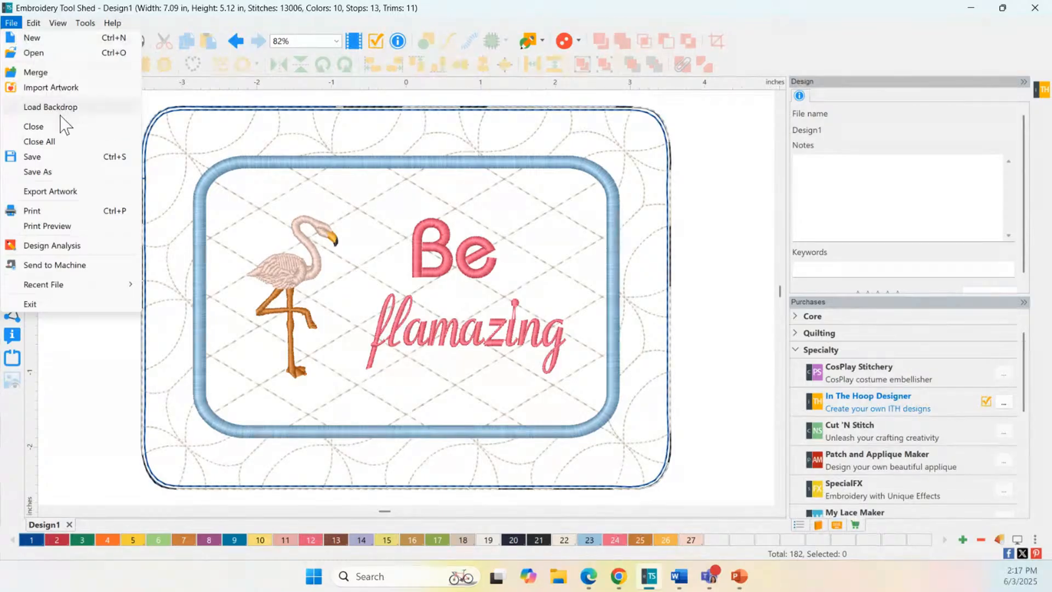
pyautogui.click(60, 174)
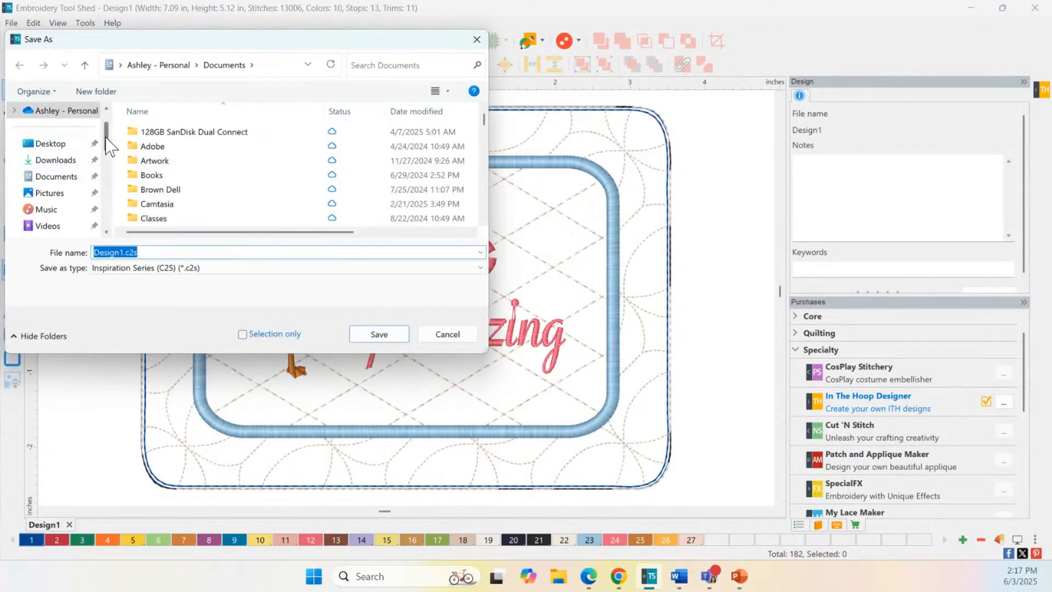
pyautogui.moveTo(108, 137)
pyautogui.mouseDown()
pyautogui.moveTo(109, 159)
pyautogui.moveTo(110, 132)
pyautogui.mouseUp()
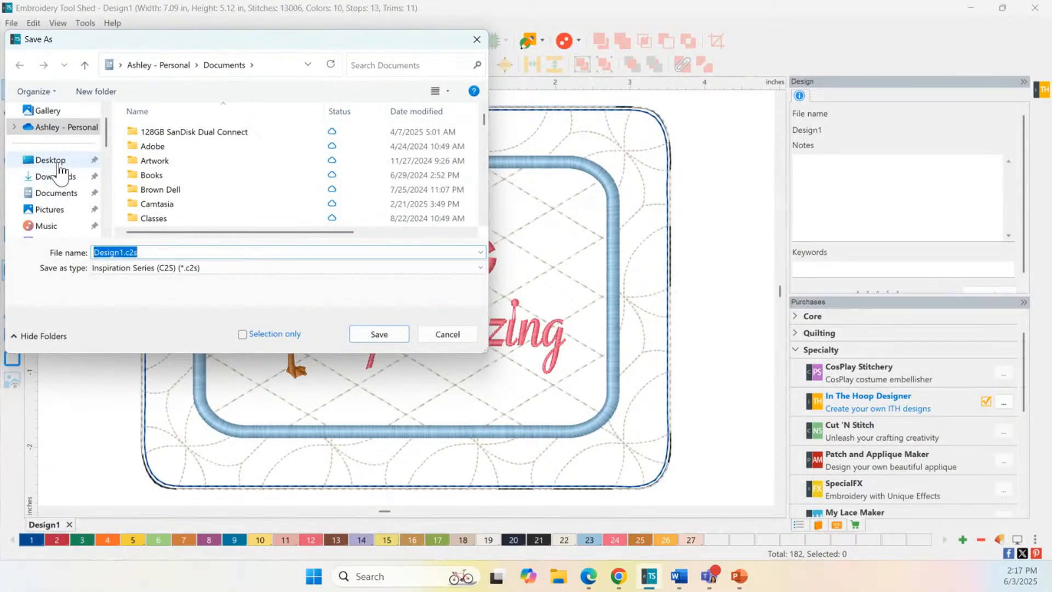
pyautogui.click(52, 160)
pyautogui.click(144, 280)
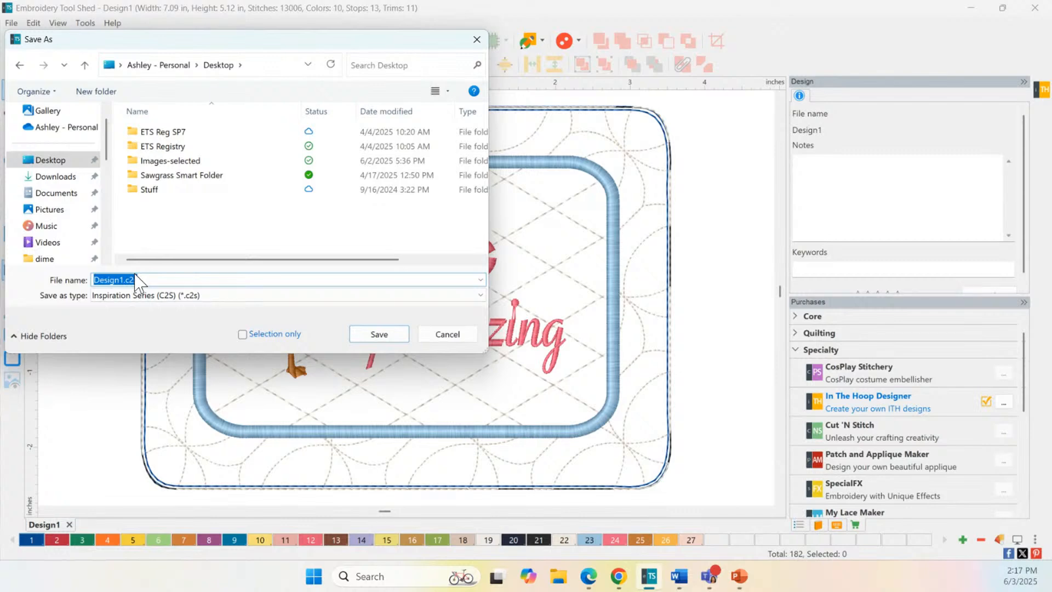
pyautogui.write('MugRug')
# - Choose the Viking/Husqvarna (VP4) file type from the available embroidery formats and save the file
pyautogui.click(208, 296)
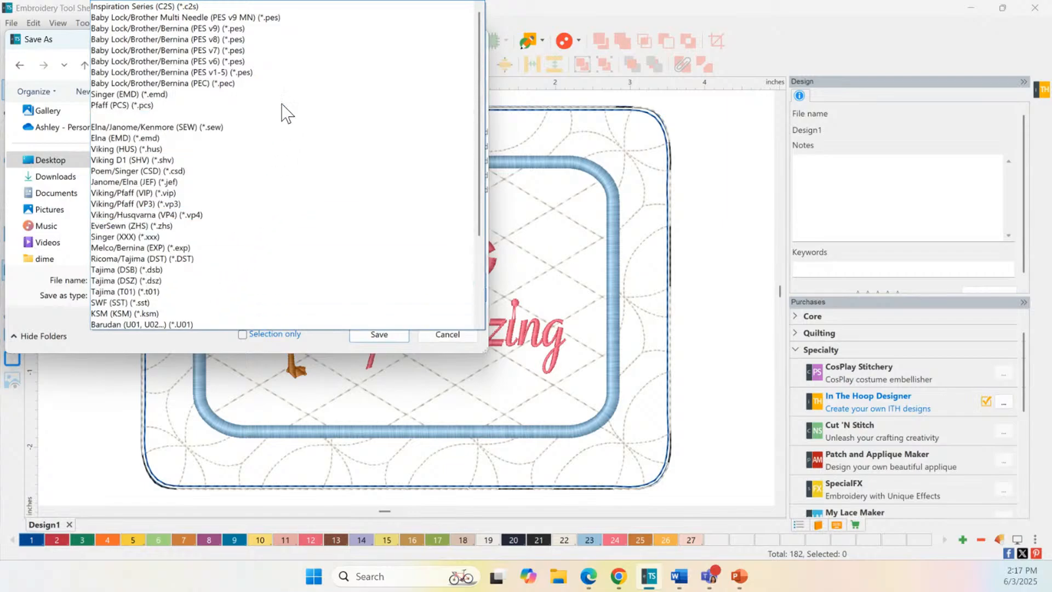
pyautogui.click(257, 7)
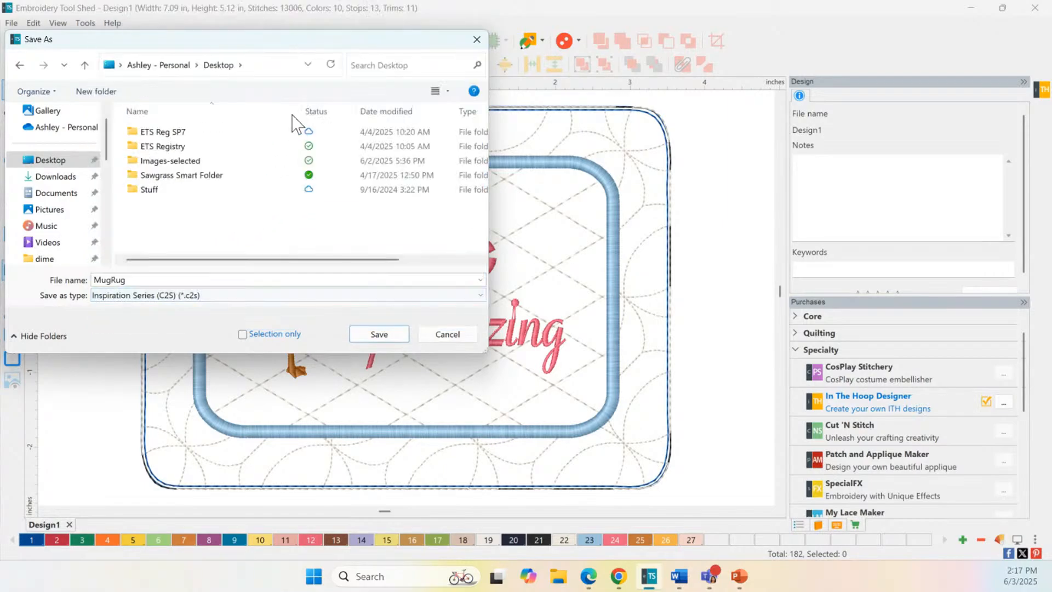
pyautogui.click(217, 298)
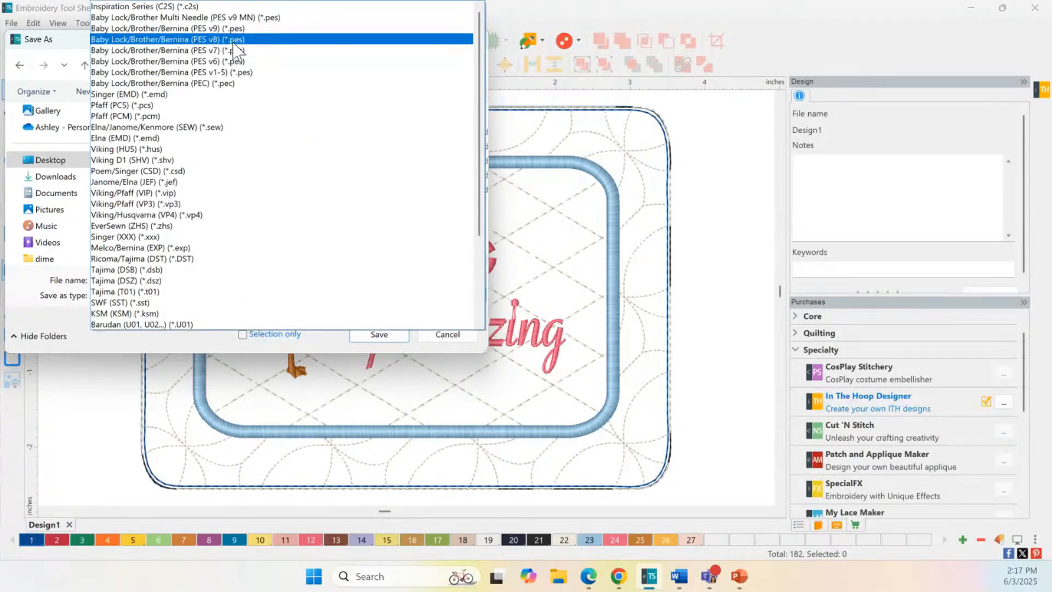
pyautogui.click(208, 222)
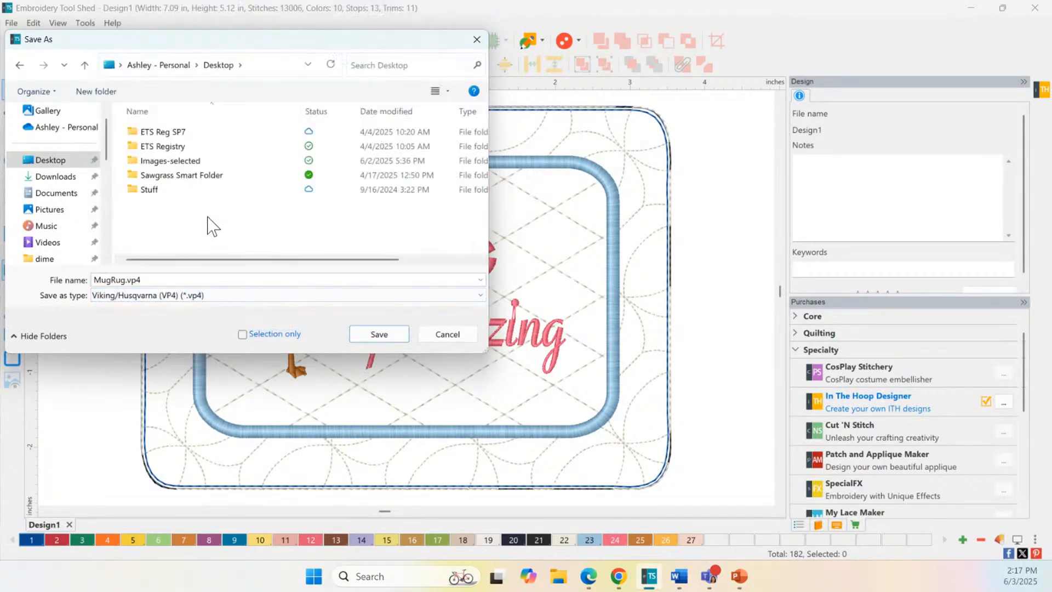
pyautogui.click(365, 336)
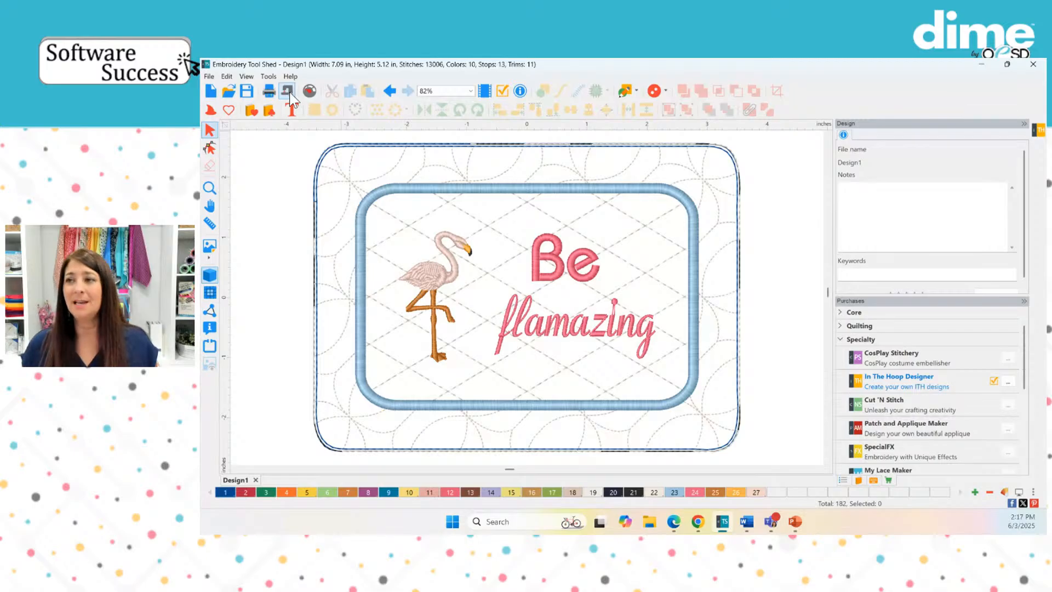
pyautogui.press('ctrl')
pyautogui.press('ctrl')
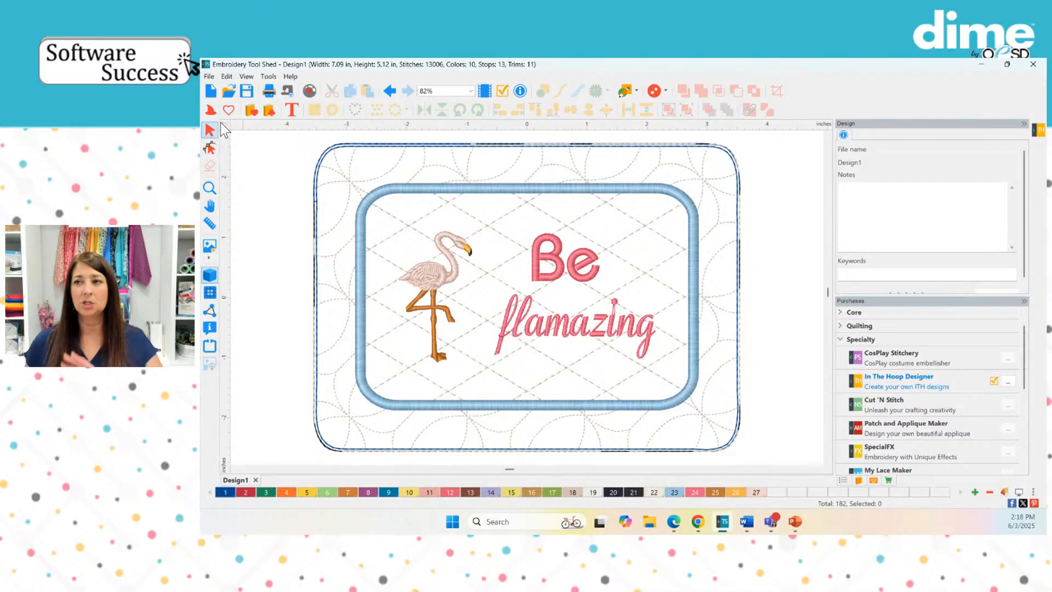
# - Create a new blank design and load the pieced "Hello Spring" mug rug template from the Mugrugs category into the In the Hoop Wizard
pyautogui.click(210, 90)
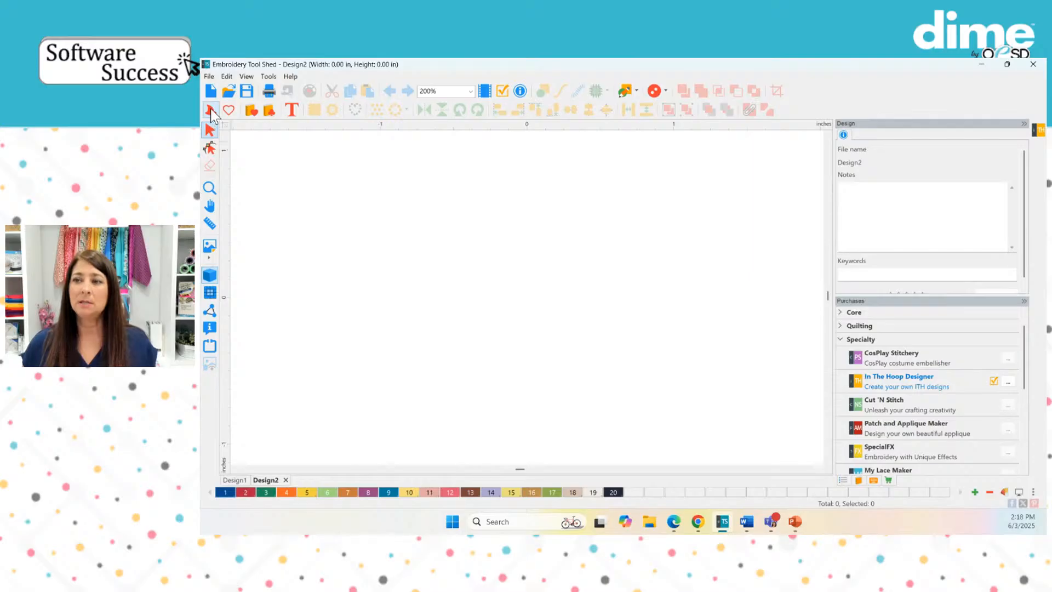
pyautogui.click(210, 110)
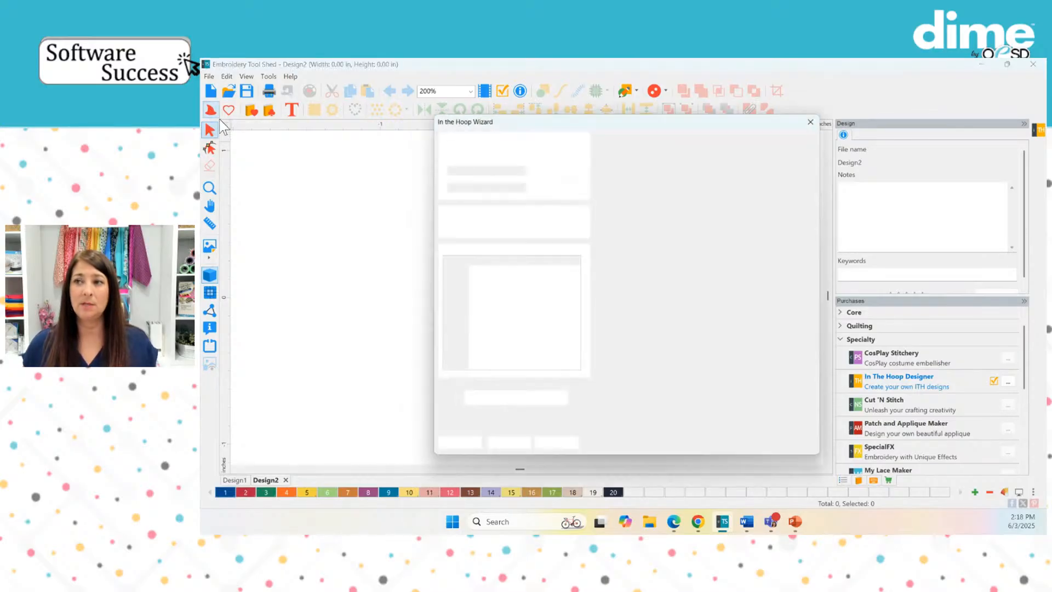
pyautogui.click(465, 143)
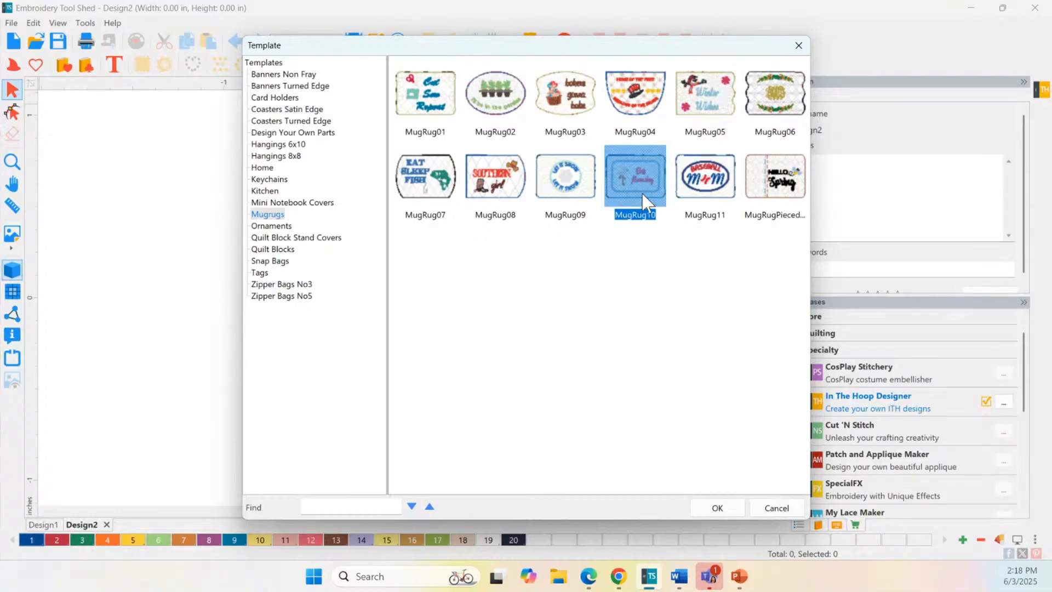
pyautogui.click(778, 186)
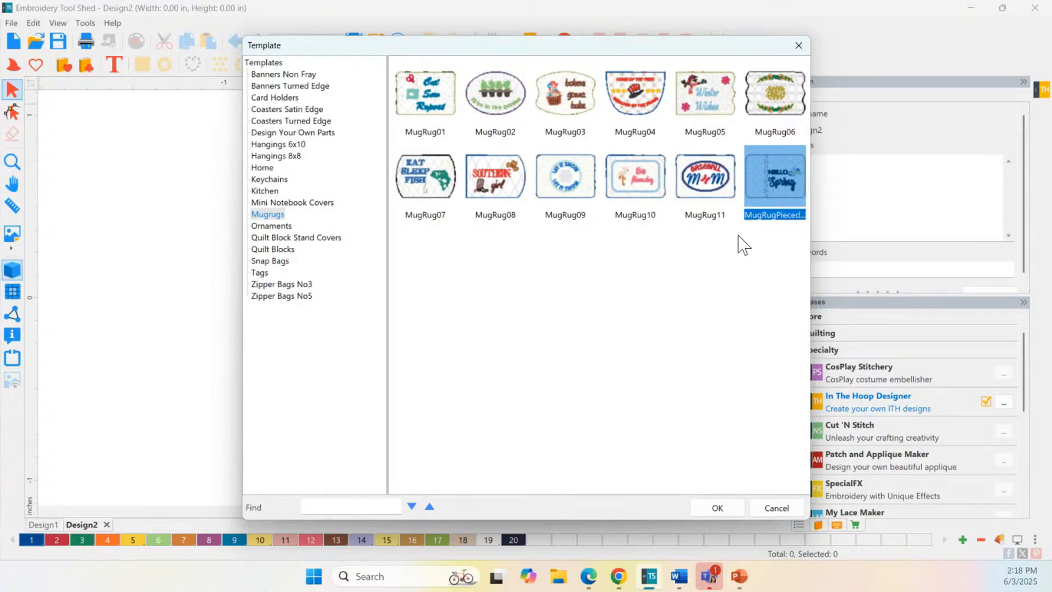
pyautogui.doubleClick(765, 198)
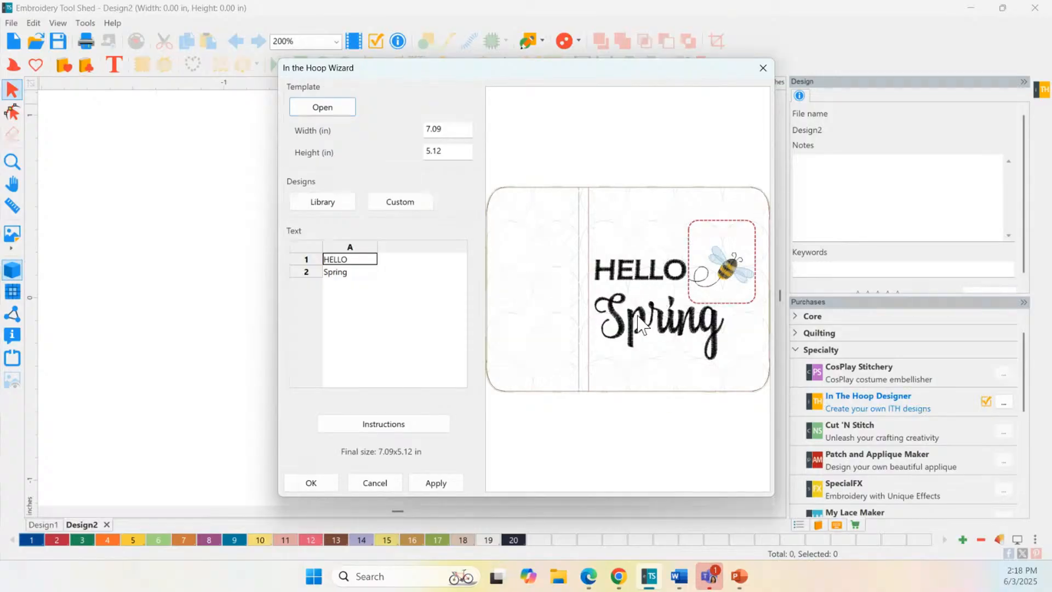
# - Change the template's second text line to "Summer" and apply it to the preview
pyautogui.click(344, 272)
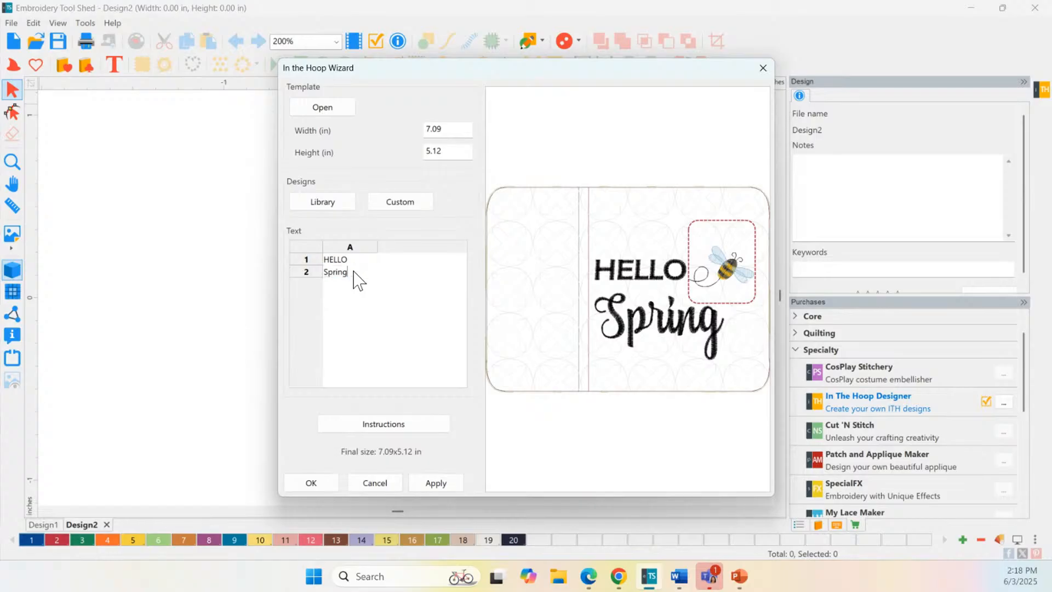
pyautogui.doubleClick(353, 272)
pyautogui.write('Summer')
pyautogui.click(436, 483)
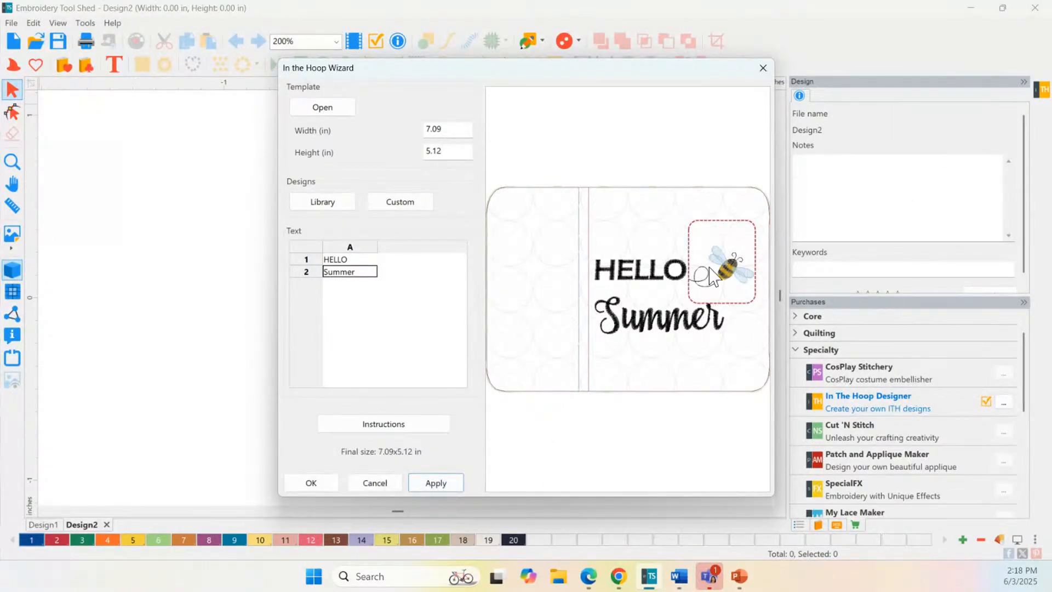
# - Browse the wizard's design library categories and show the Summer charms under Holidays & Seasons
pyautogui.click(323, 202)
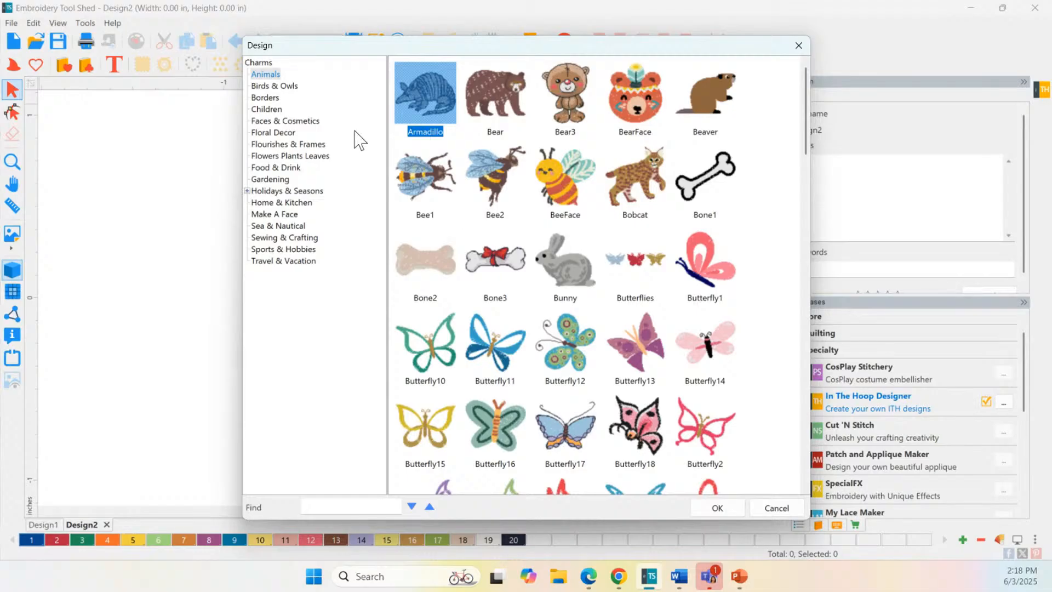
pyautogui.click(266, 86)
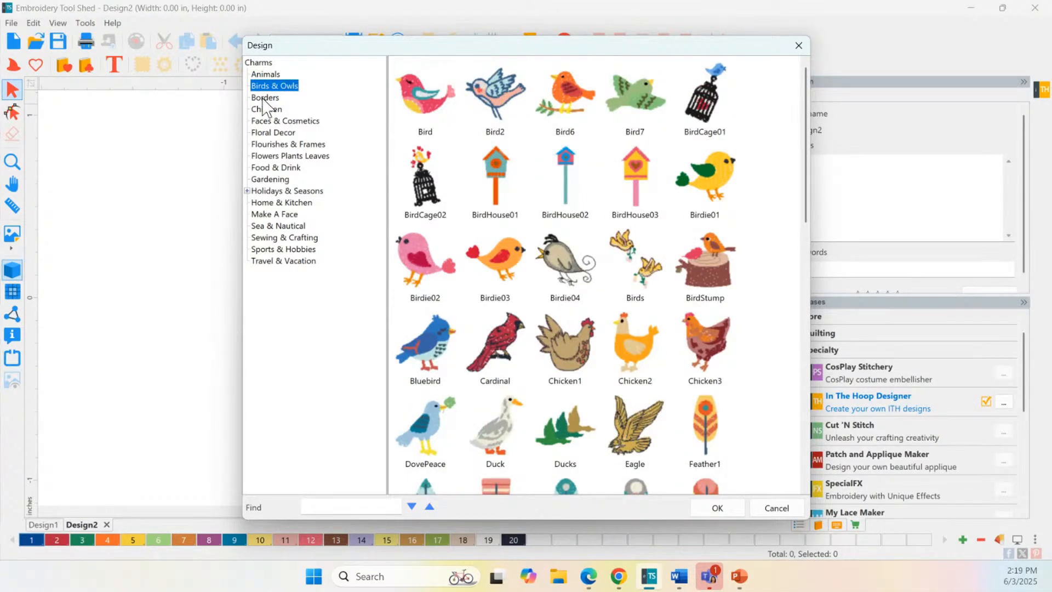
pyautogui.click(264, 98)
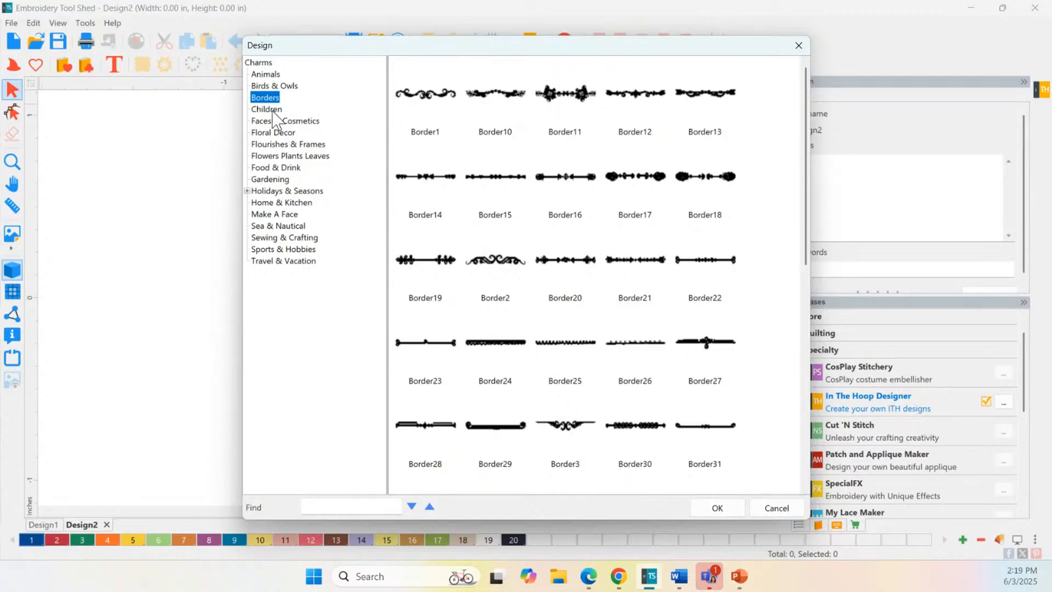
pyautogui.click(272, 109)
pyautogui.click(277, 121)
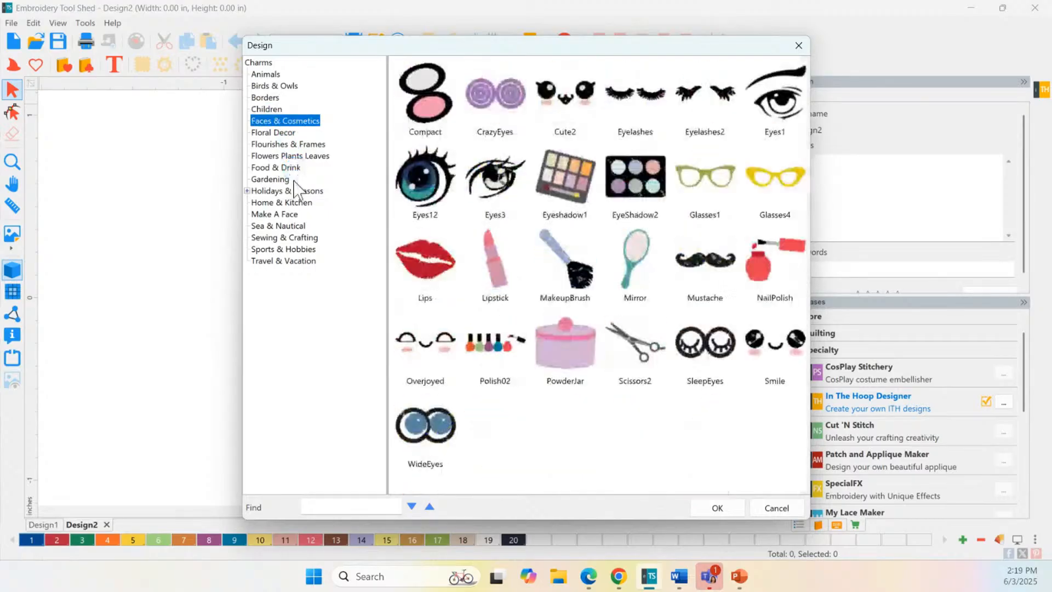
pyautogui.doubleClick(294, 191)
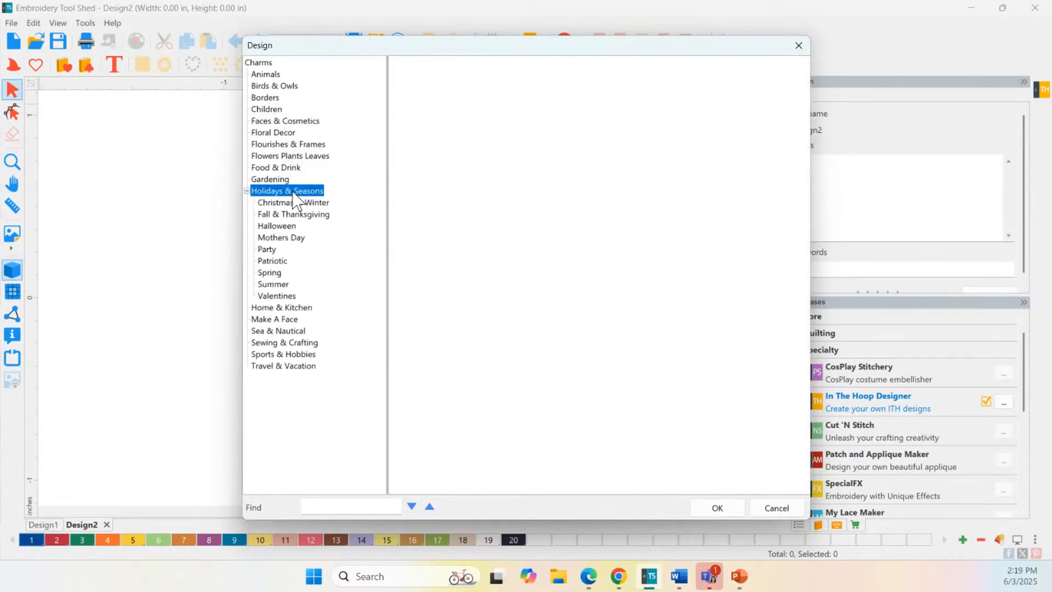
pyautogui.click(272, 260)
pyautogui.click(277, 284)
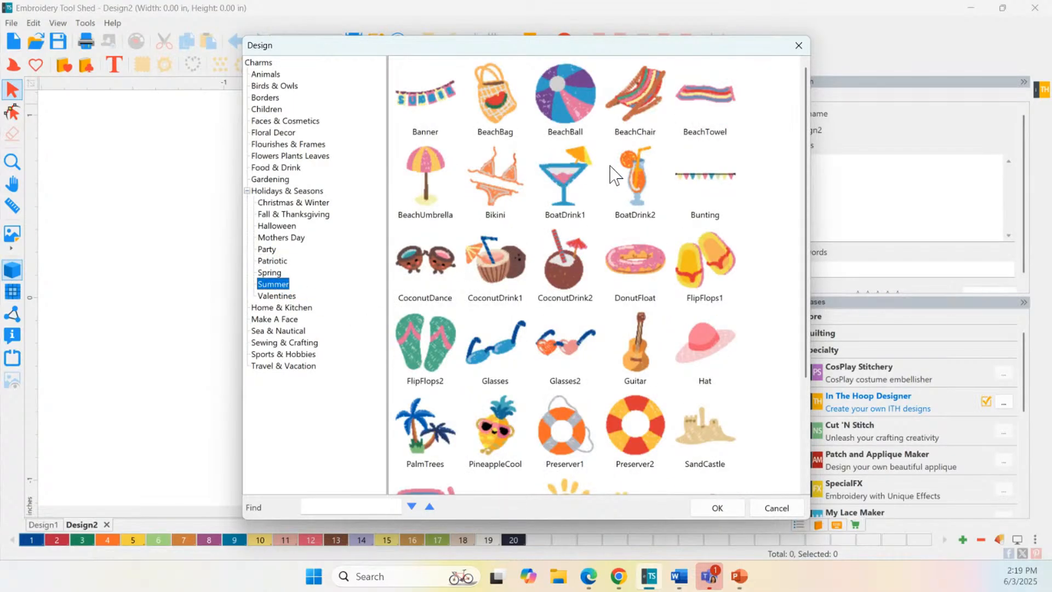
# - Replace the template's bee with the PineappleCool charm at a rotation angle of 0
pyautogui.click(553, 110)
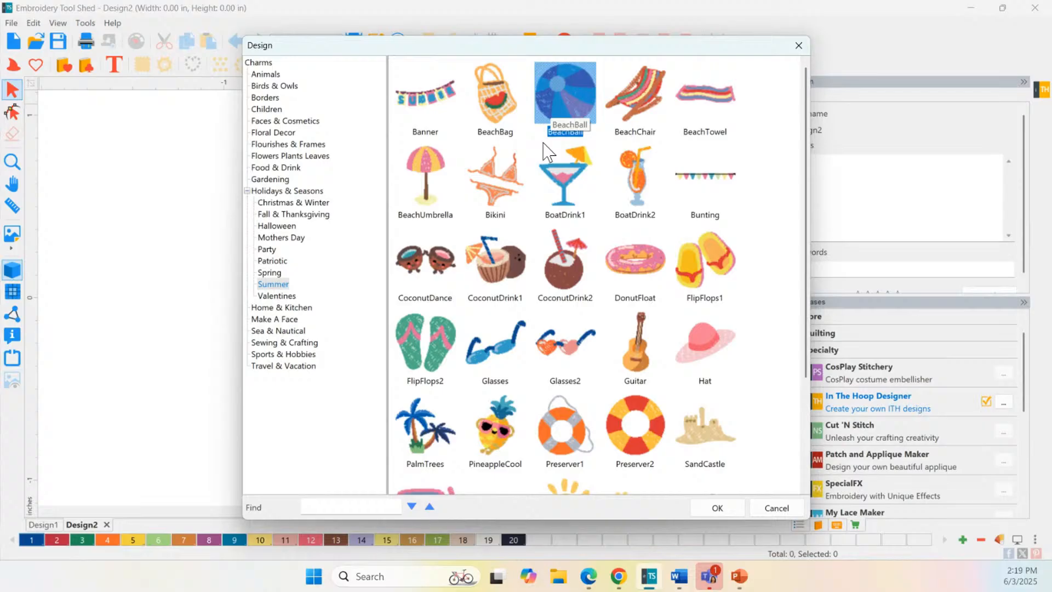
pyautogui.click(482, 183)
pyautogui.click(408, 346)
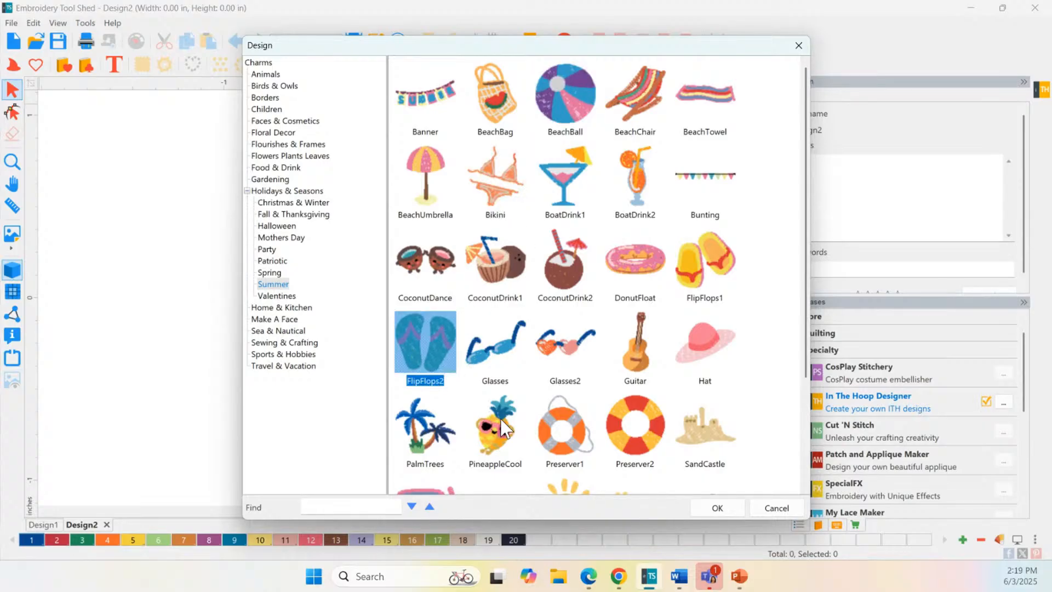
pyautogui.click(519, 442)
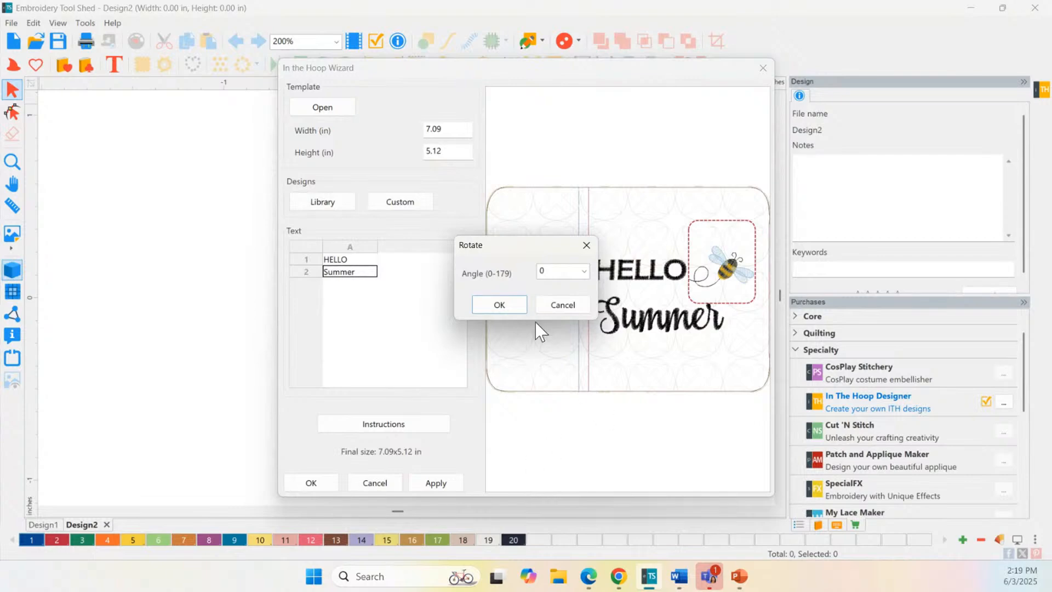
pyautogui.click(502, 302)
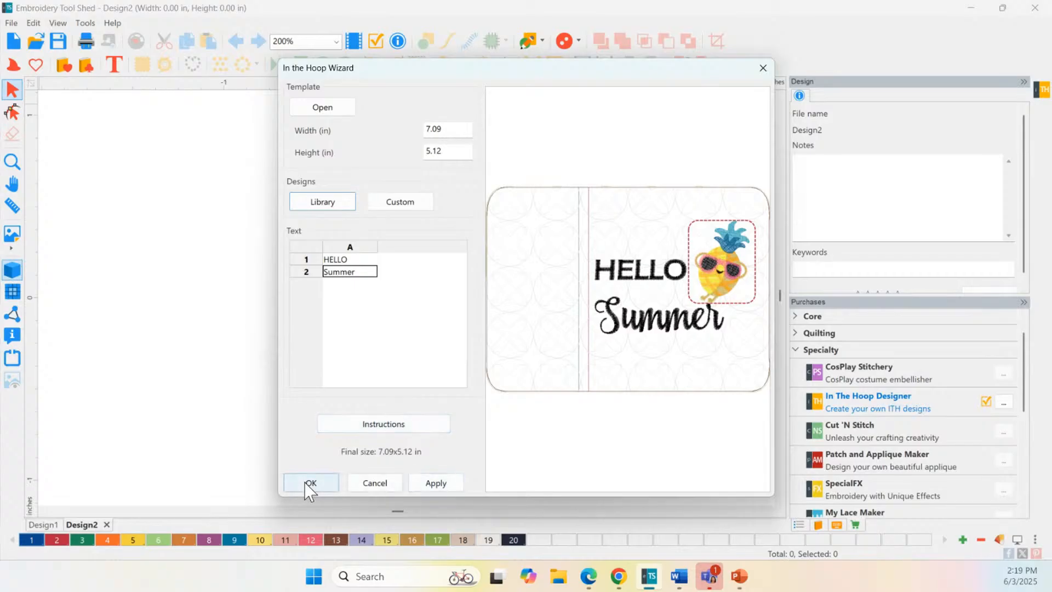
# - Set the mug rug's width to 10 in, apply the size and generate the design in the workspace
pyautogui.click(429, 129)
pyautogui.moveTo(453, 130); pyautogui.dragTo(398, 136)
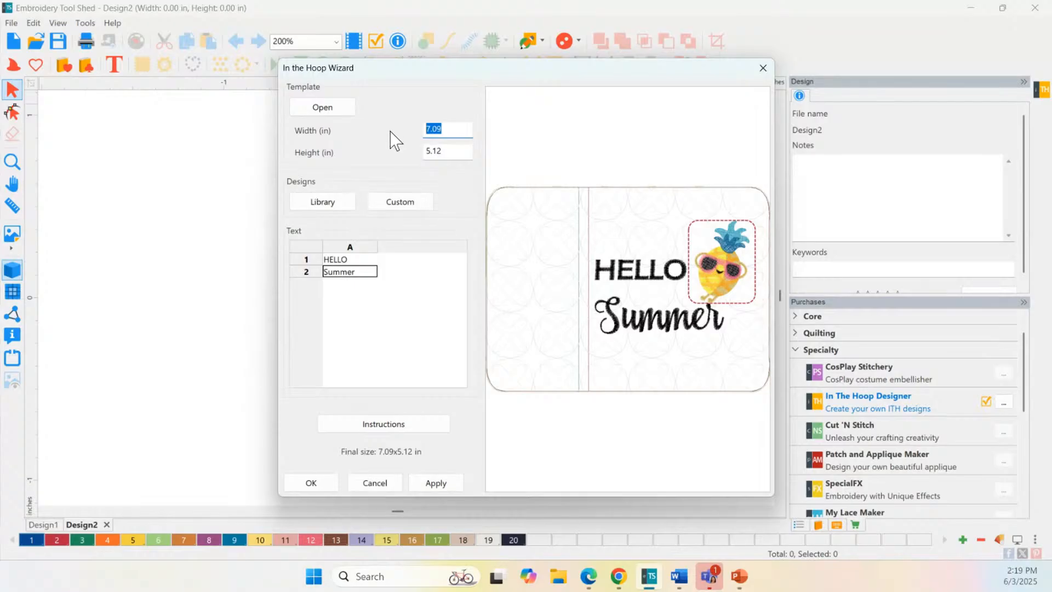
pyautogui.write('10')
pyautogui.click(431, 481)
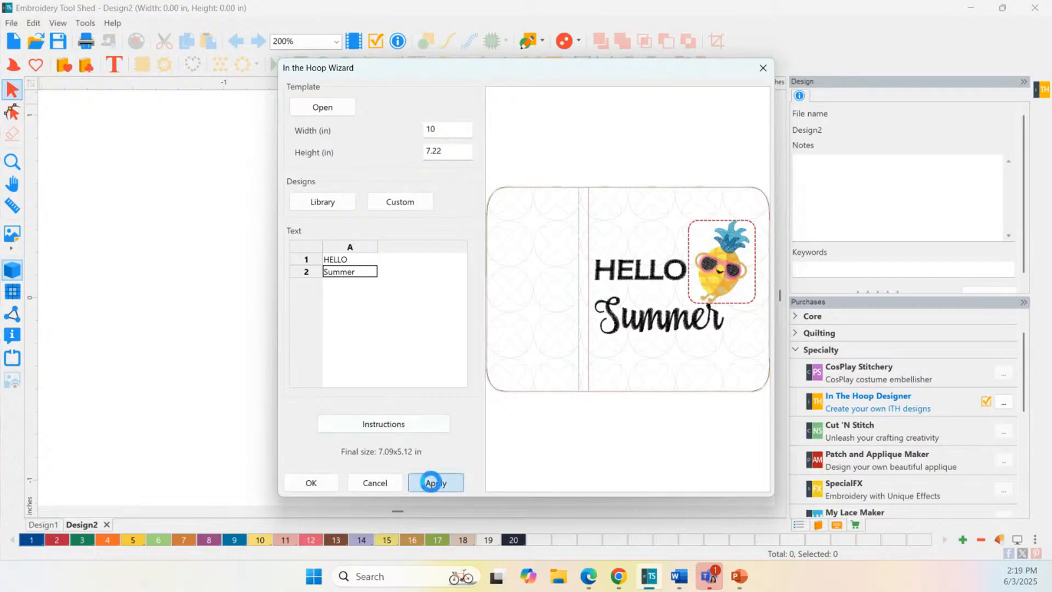
pyautogui.click(311, 480)
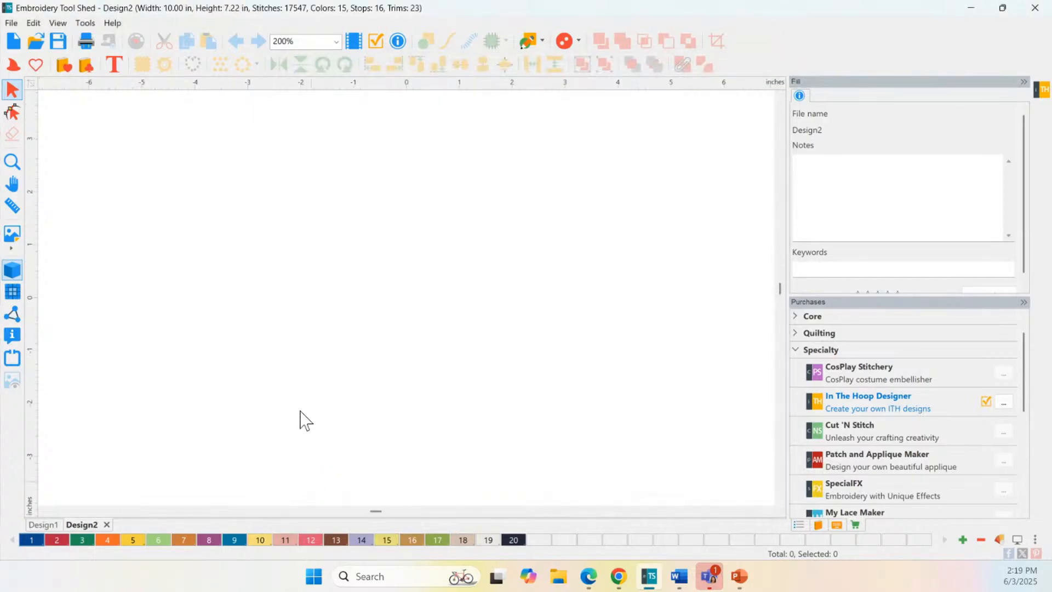
pyautogui.click(700, 231)
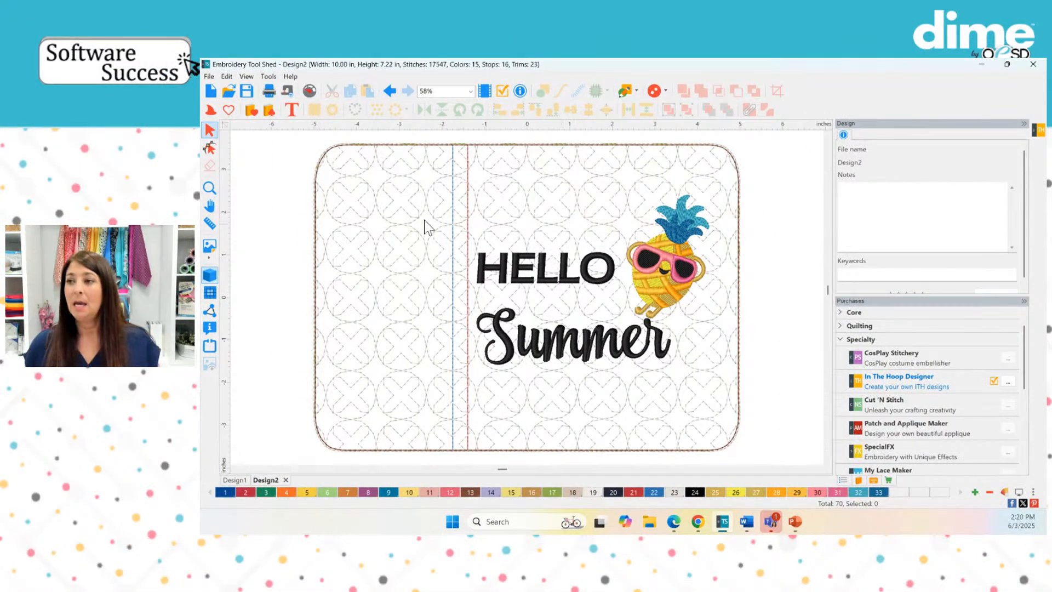
# - Simulate the mug rug's stitch-out from the first placement lines to the last stitch, and leave the simulation
pyautogui.click(310, 92)
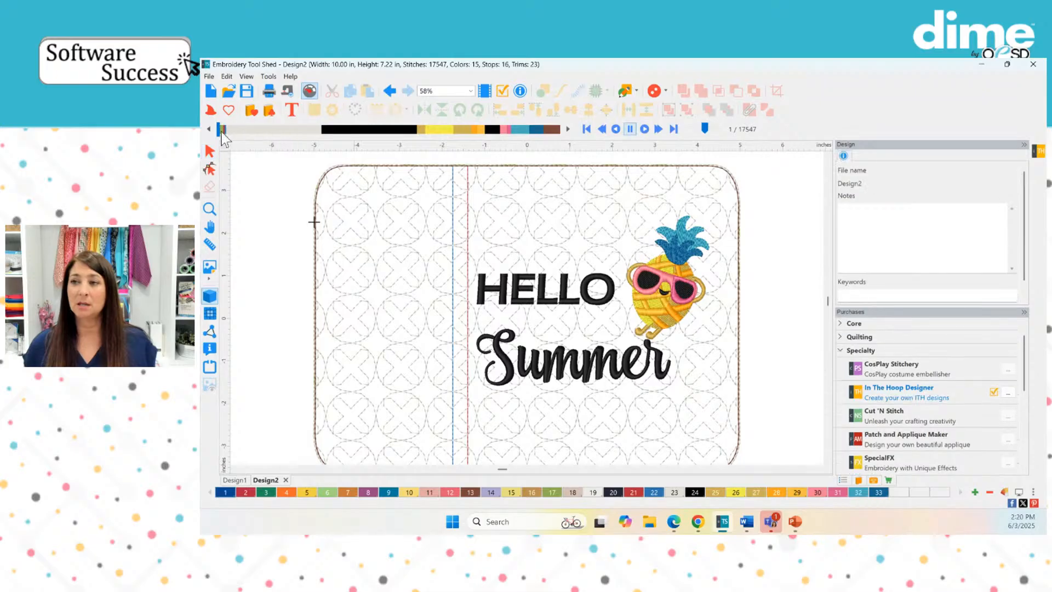
pyautogui.moveTo(219, 130)
pyautogui.mouseDown()
pyautogui.moveTo(242, 129)
pyautogui.moveTo(229, 129)
pyautogui.mouseUp()
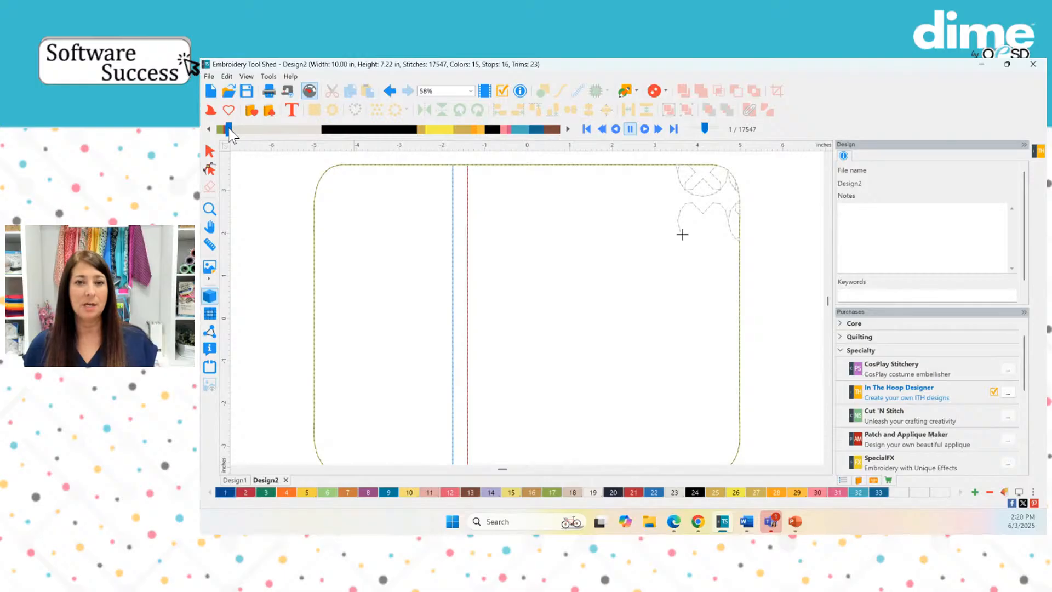
pyautogui.moveTo(230, 134); pyautogui.dragTo(570, 134)
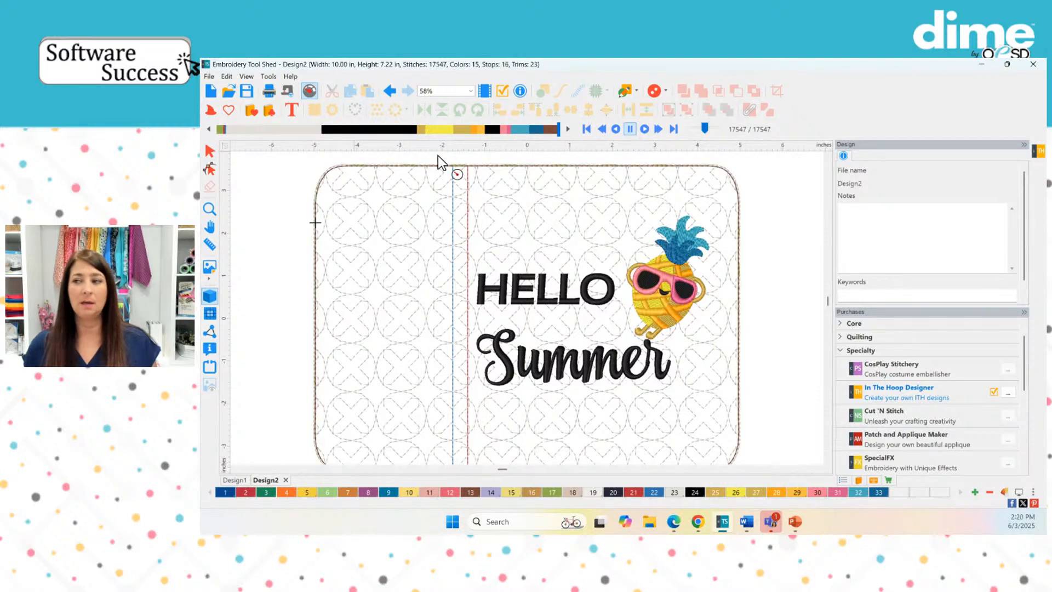
pyautogui.click(214, 149)
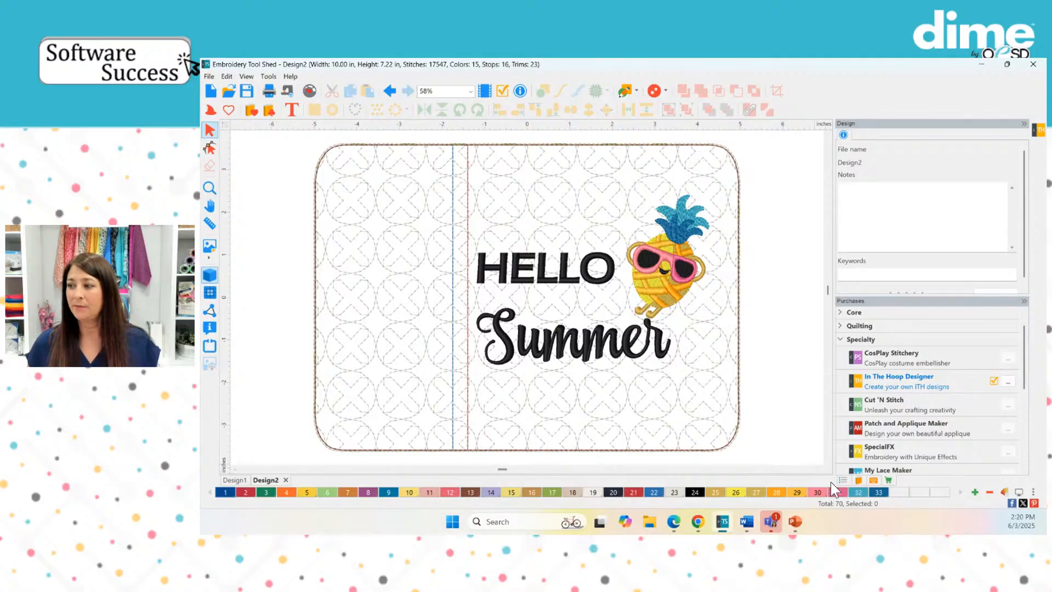
# - Show the design's stitching sequence and examine the entries for the quilting, the lettering and the pineapple group
pyautogui.click(846, 481)
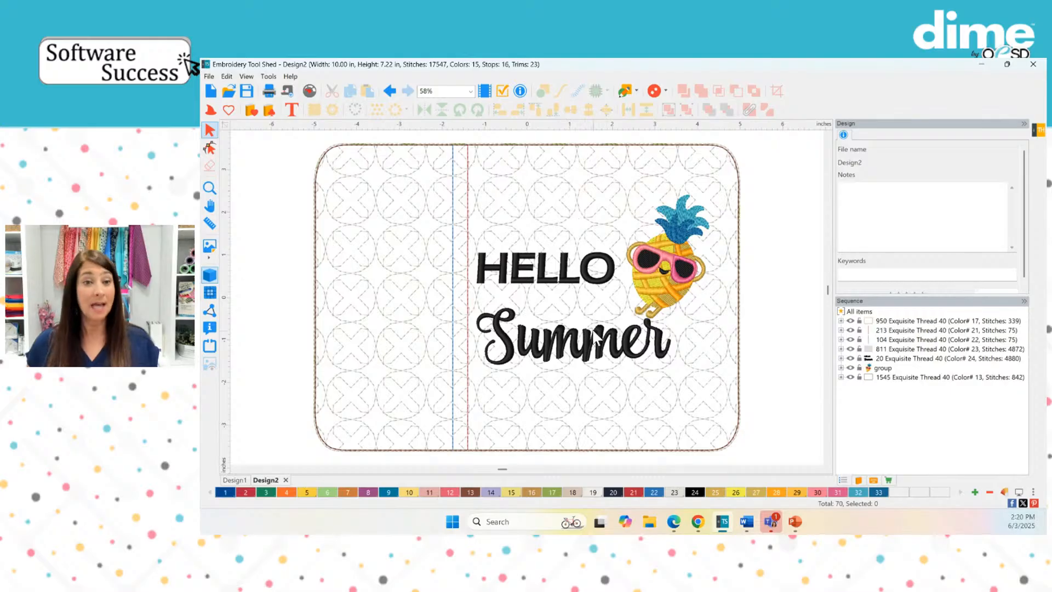
pyautogui.click(896, 359)
pyautogui.click(884, 369)
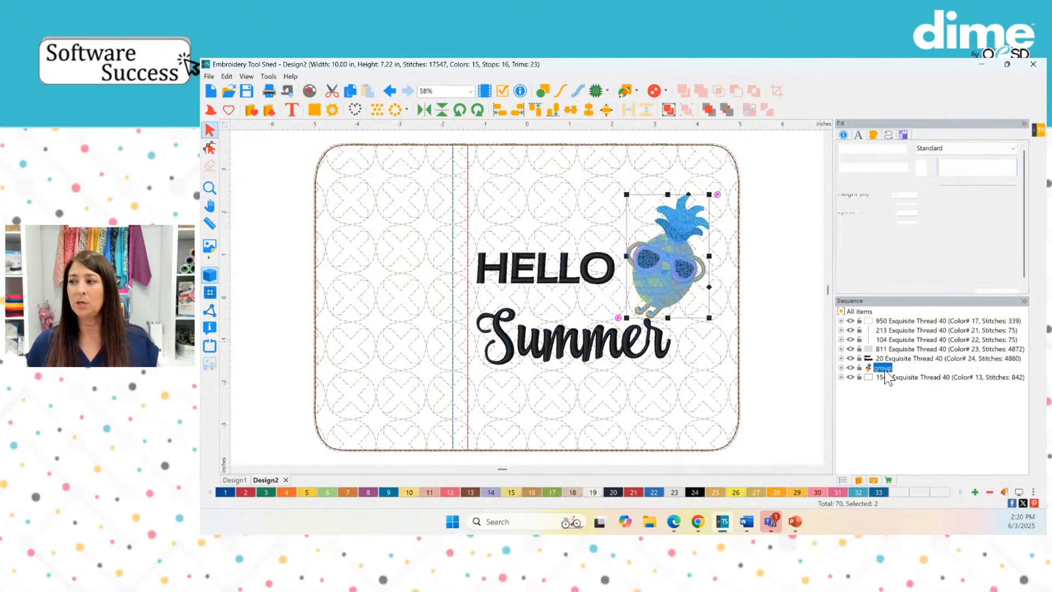
pyautogui.click(891, 359)
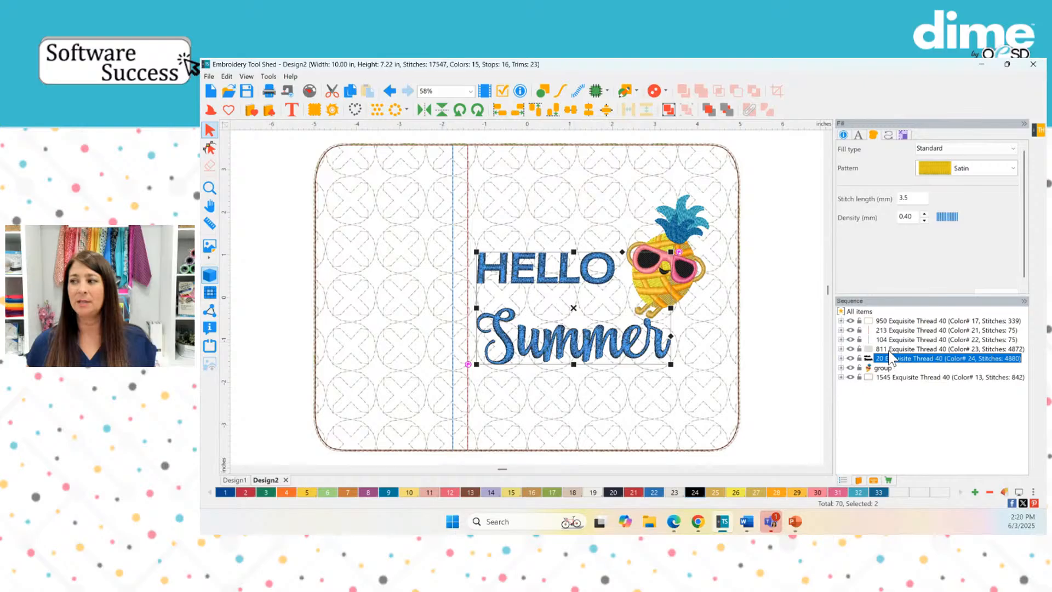
pyautogui.click(889, 350)
pyautogui.click(887, 358)
pyautogui.click(882, 368)
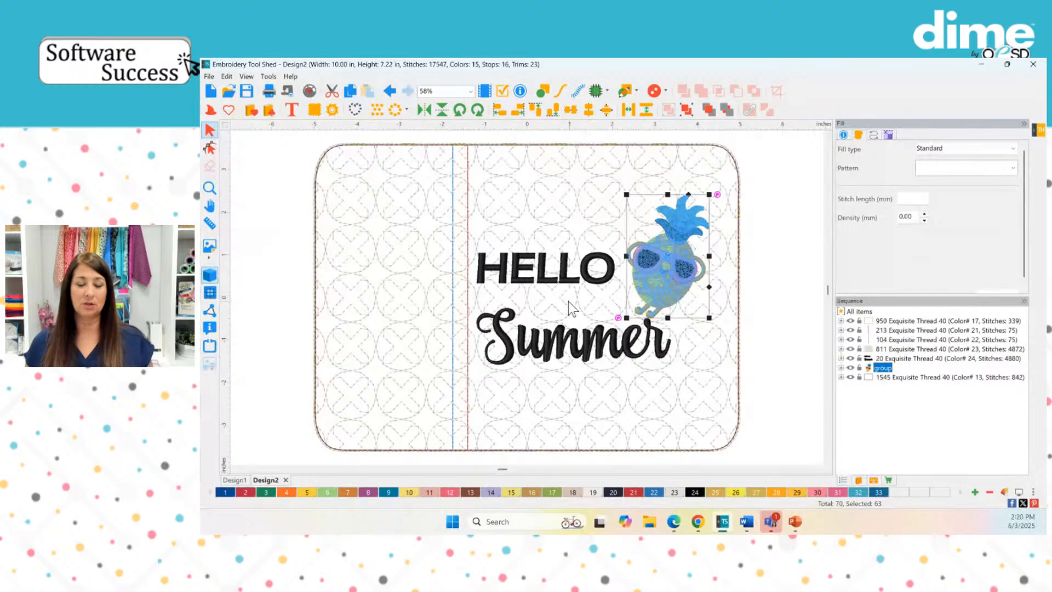
pyautogui.click(761, 323)
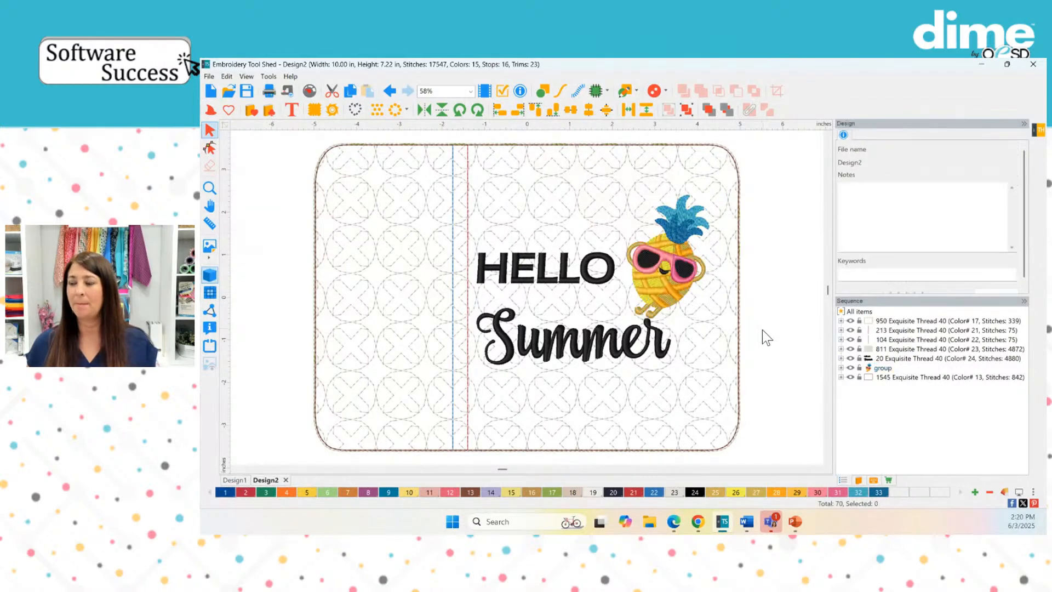
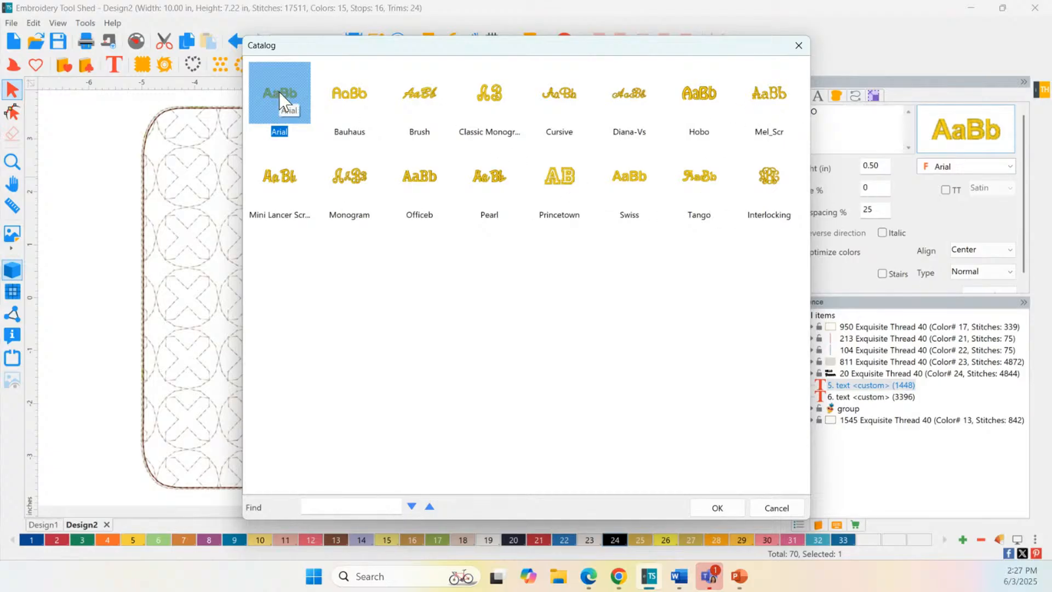
# - Leave the font catalog, switch the HELLO text to TrueType lettering and set its font to Cheese Market
pyautogui.click(799, 45)
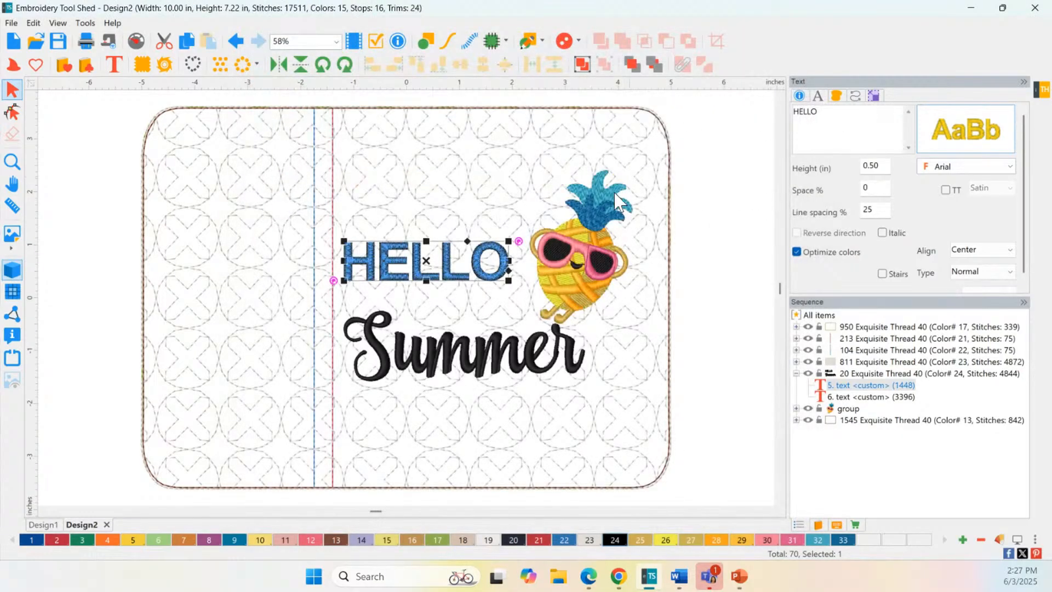
pyautogui.click(946, 190)
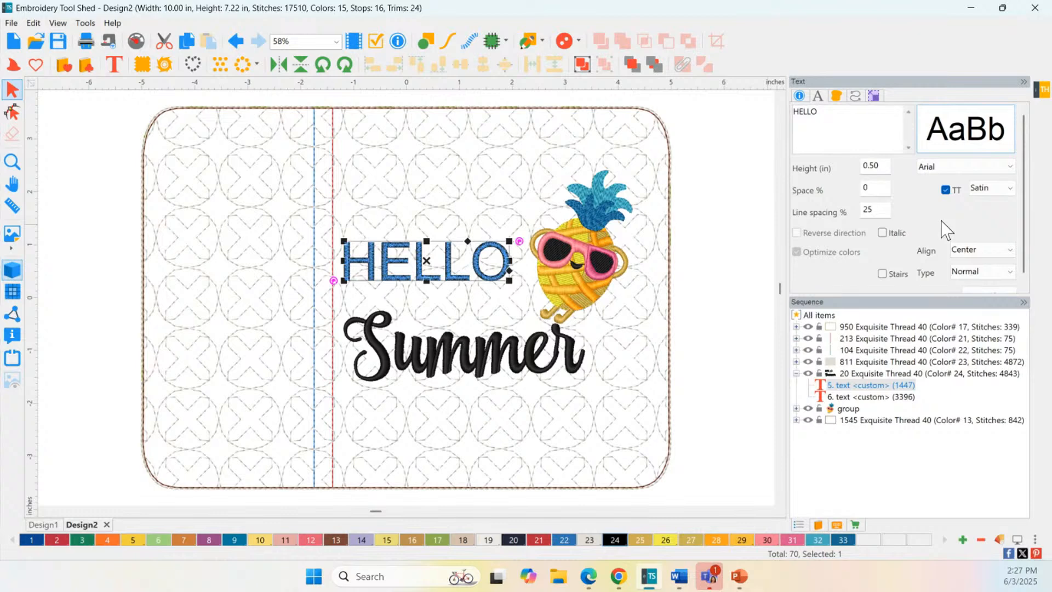
pyautogui.click(961, 167)
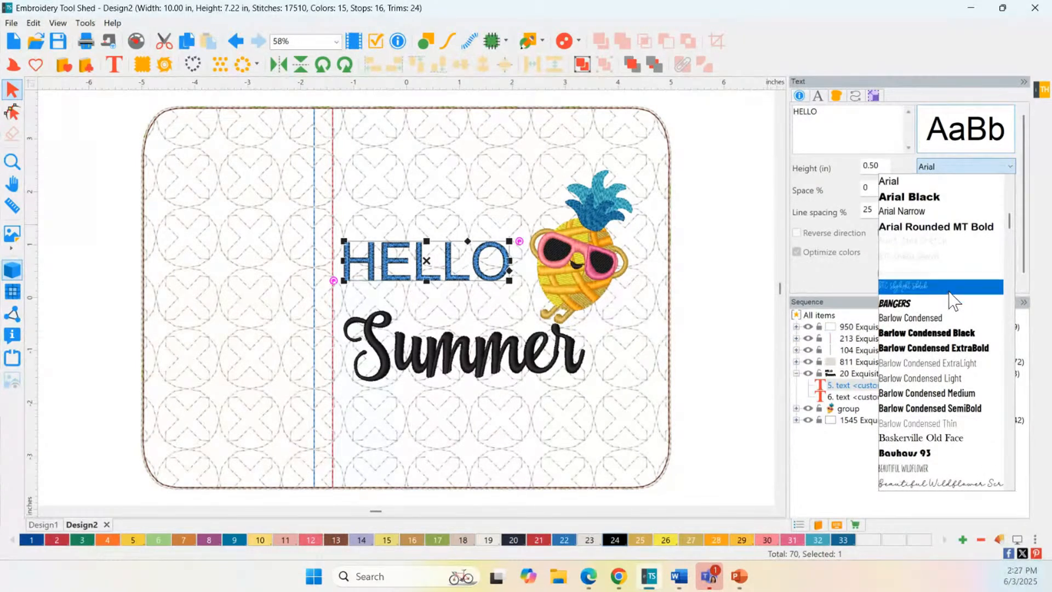
pyautogui.scroll(-2, 953, 298)
pyautogui.scroll(-1, 953, 299)
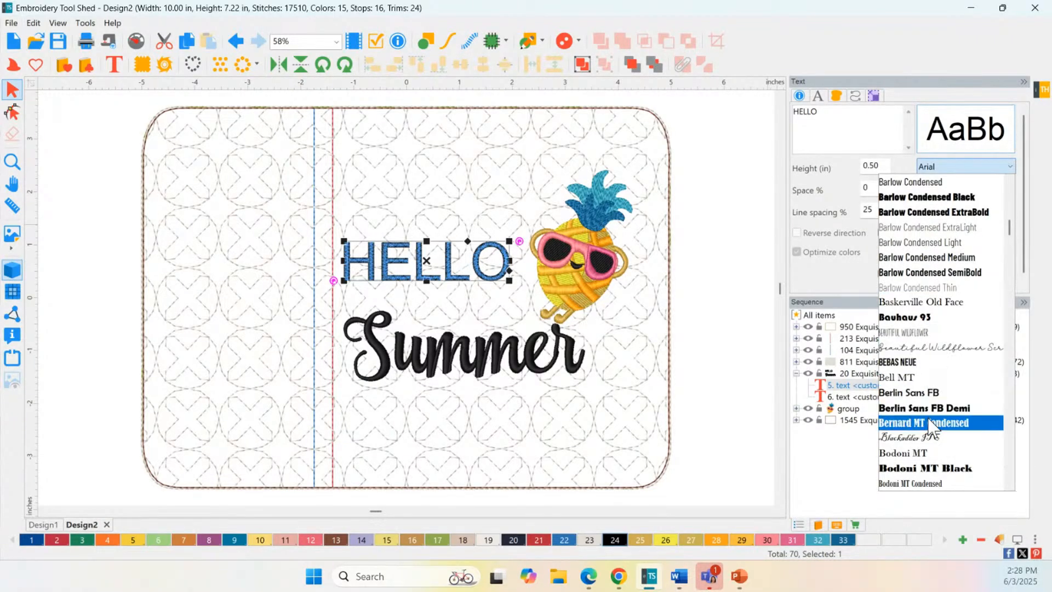
pyautogui.scroll(-3, 931, 423)
pyautogui.scroll(-7, 931, 422)
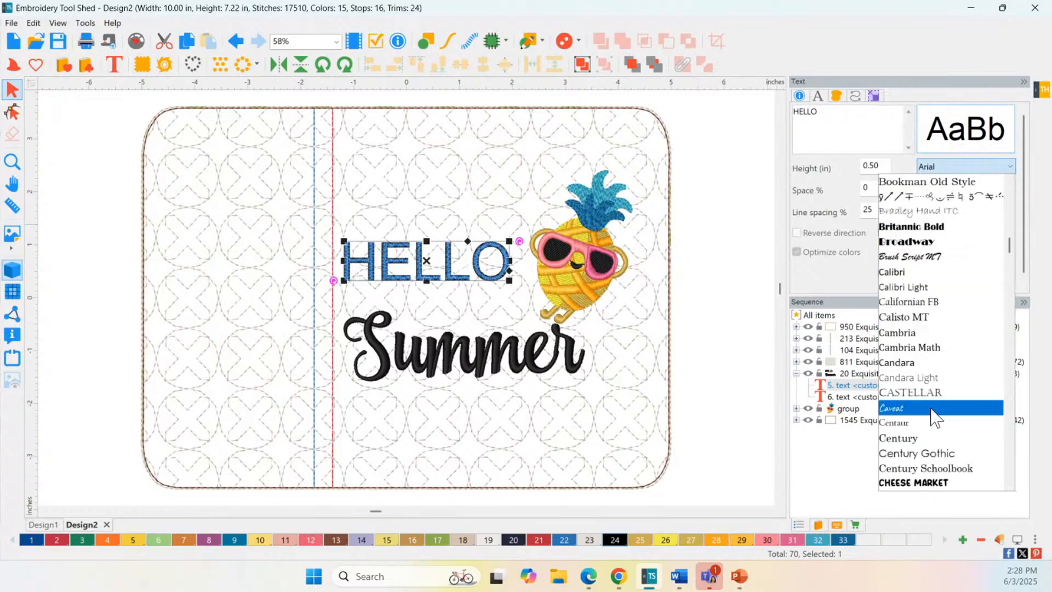
pyautogui.click(929, 398)
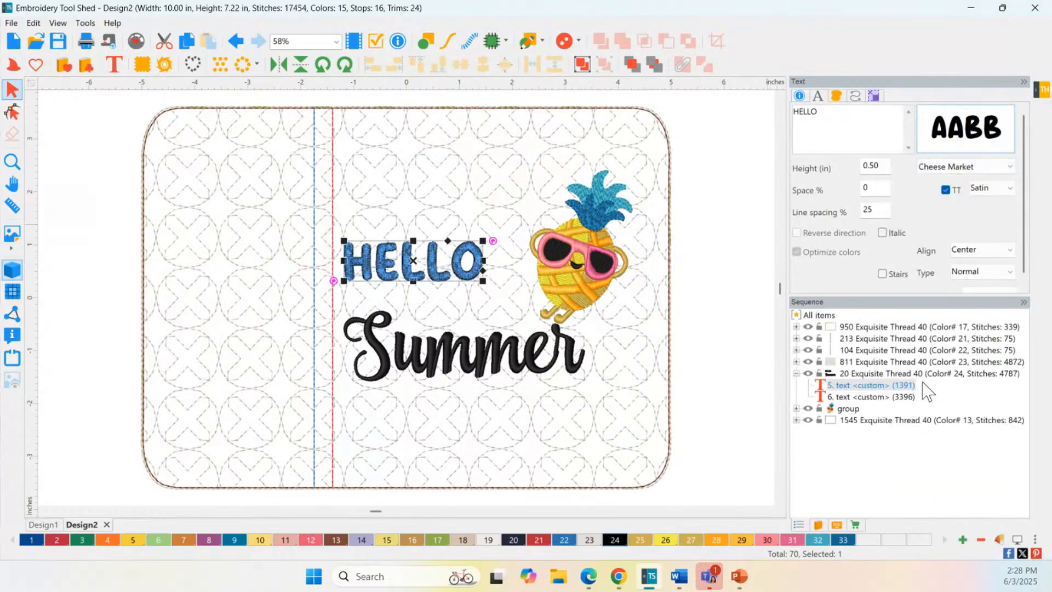
pyautogui.click(490, 308)
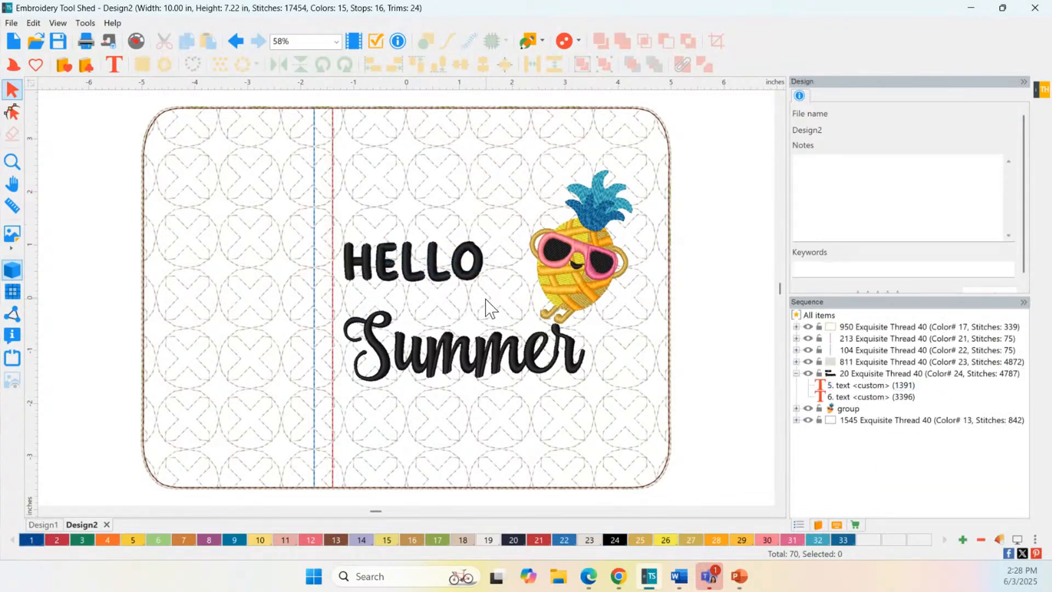
# - Recolor the HELLO text with the blue thread color 9 from the palette
pyautogui.click(445, 283)
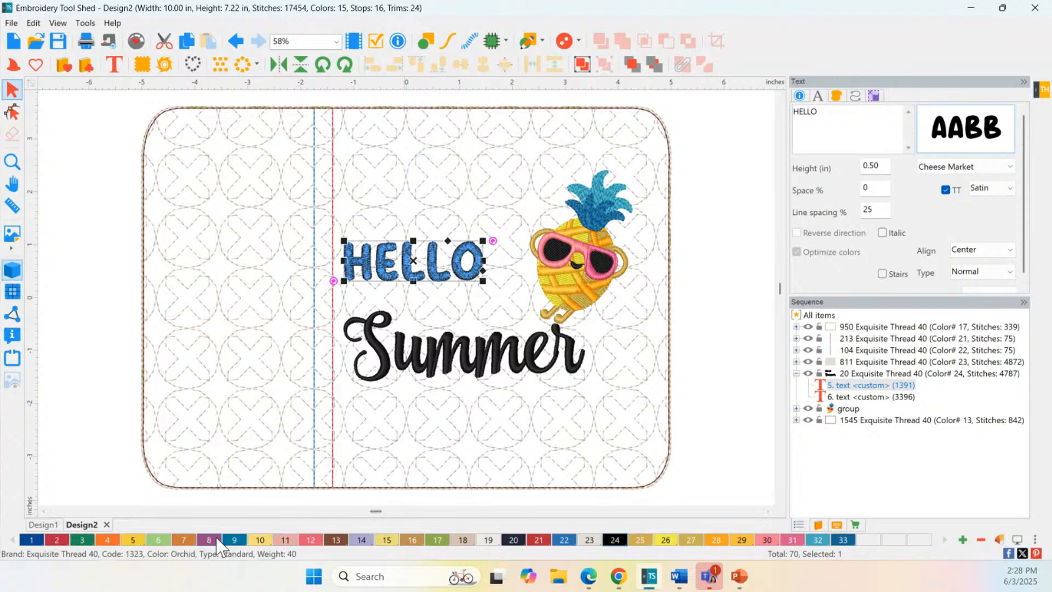
pyautogui.click(227, 540)
pyautogui.click(722, 326)
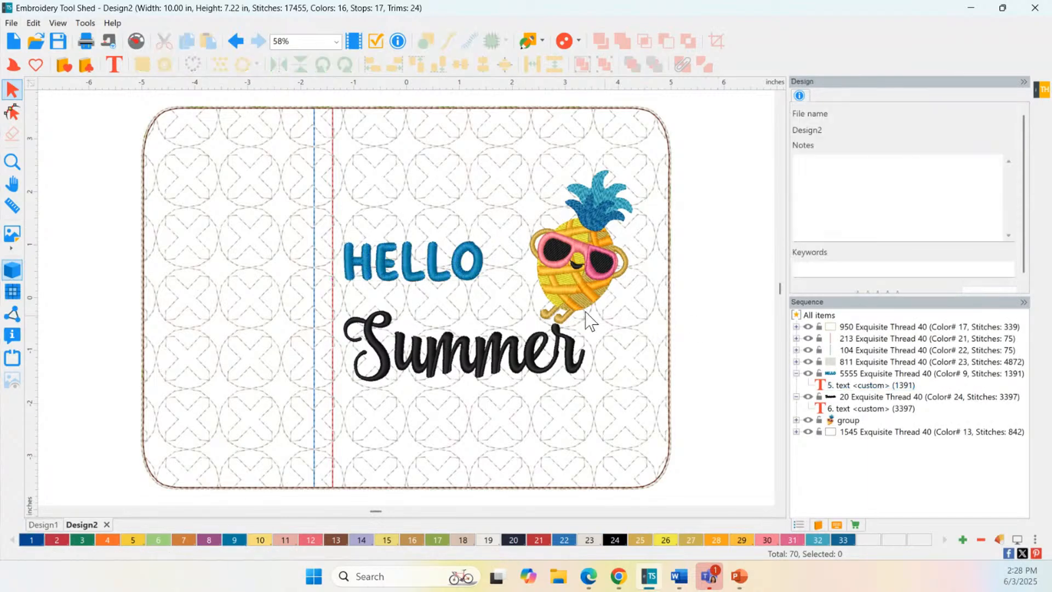
# - Try the Chocolate font on the HELLO text
pyautogui.click(417, 283)
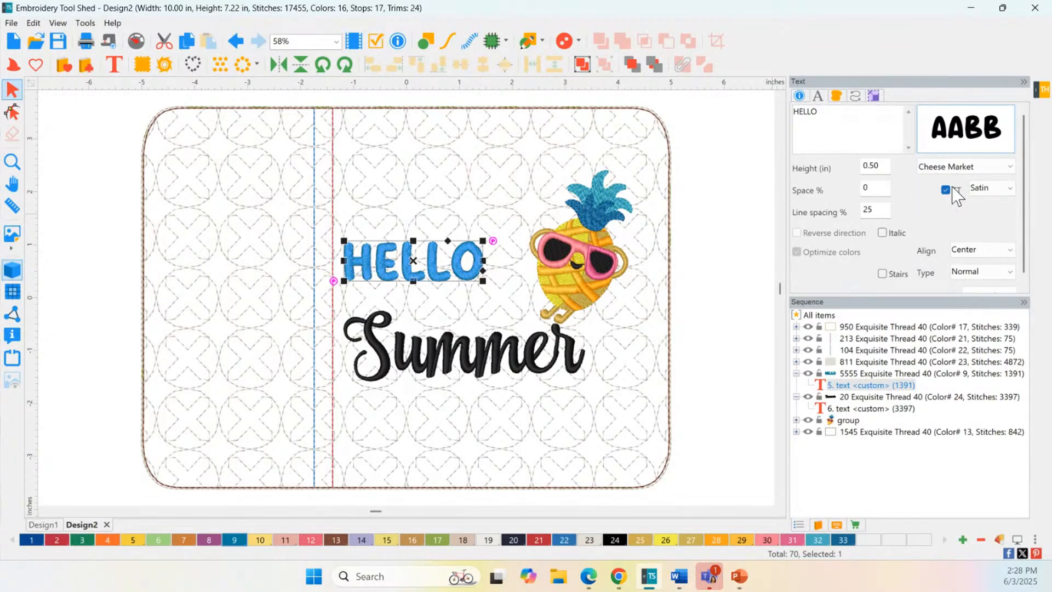
pyautogui.click(985, 166)
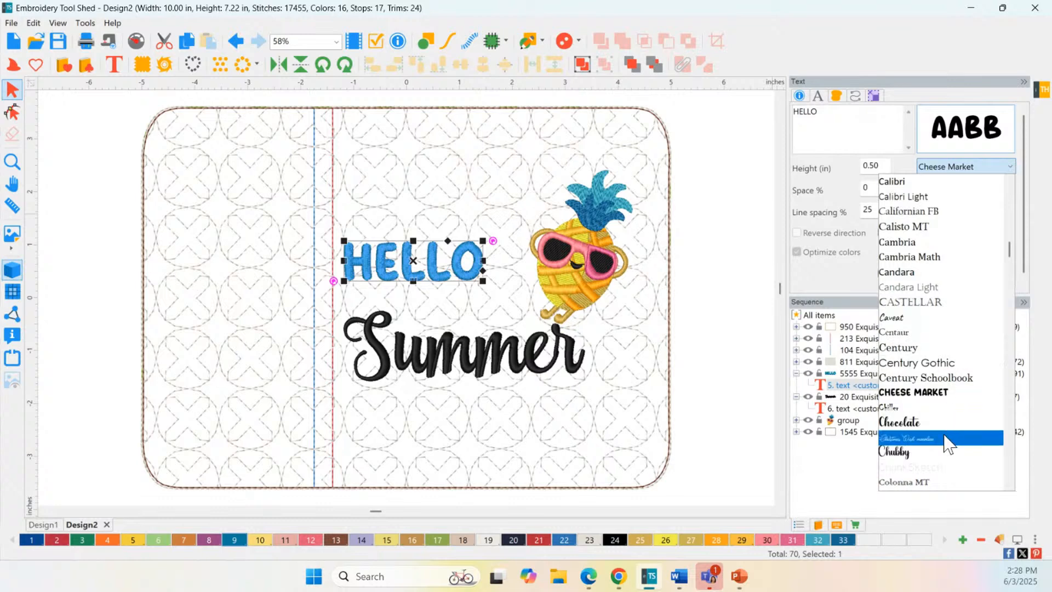
pyautogui.click(920, 422)
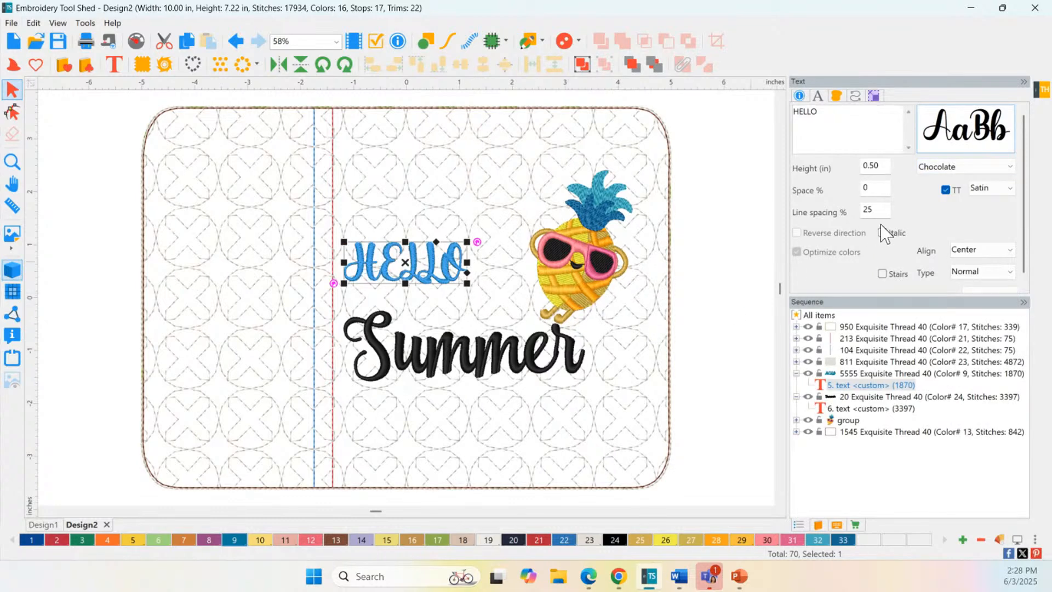
# - Set the HELLO text's font to Dosis ExtraBold
pyautogui.click(973, 174)
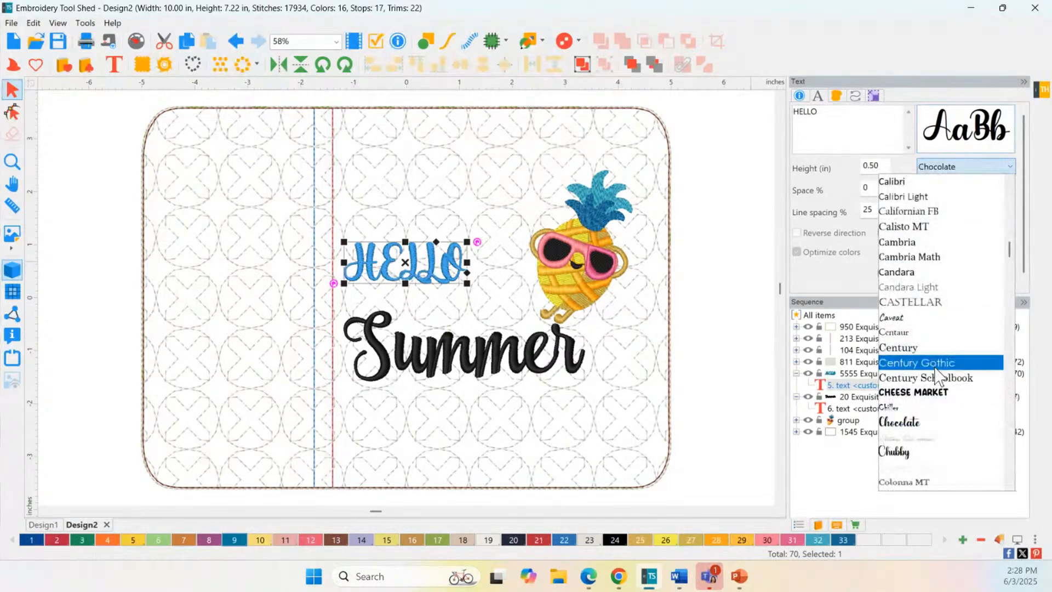
pyautogui.scroll(-3, 941, 406)
pyautogui.scroll(-6, 940, 405)
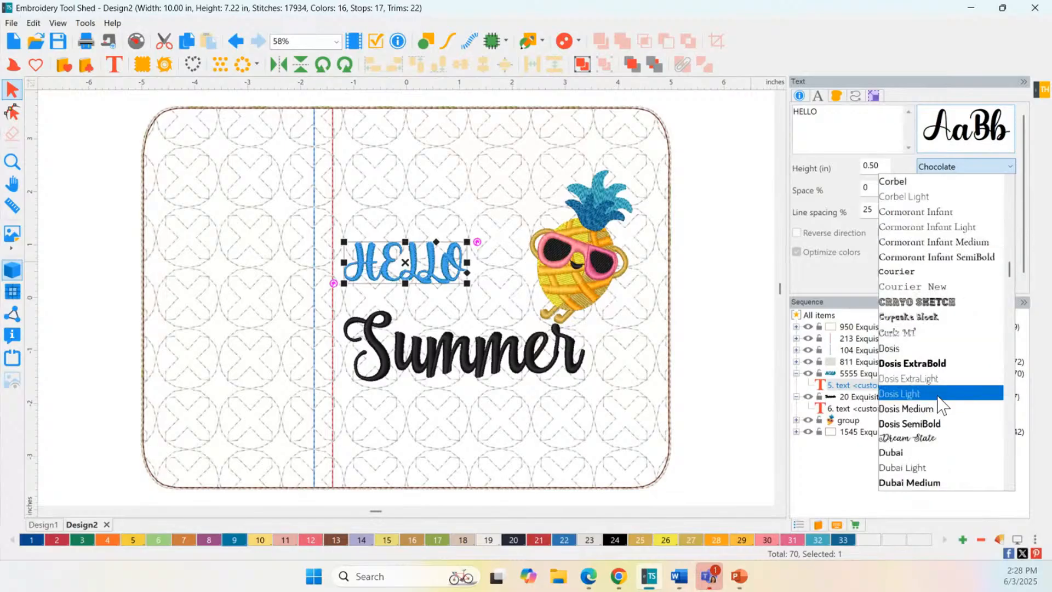
pyautogui.click(934, 365)
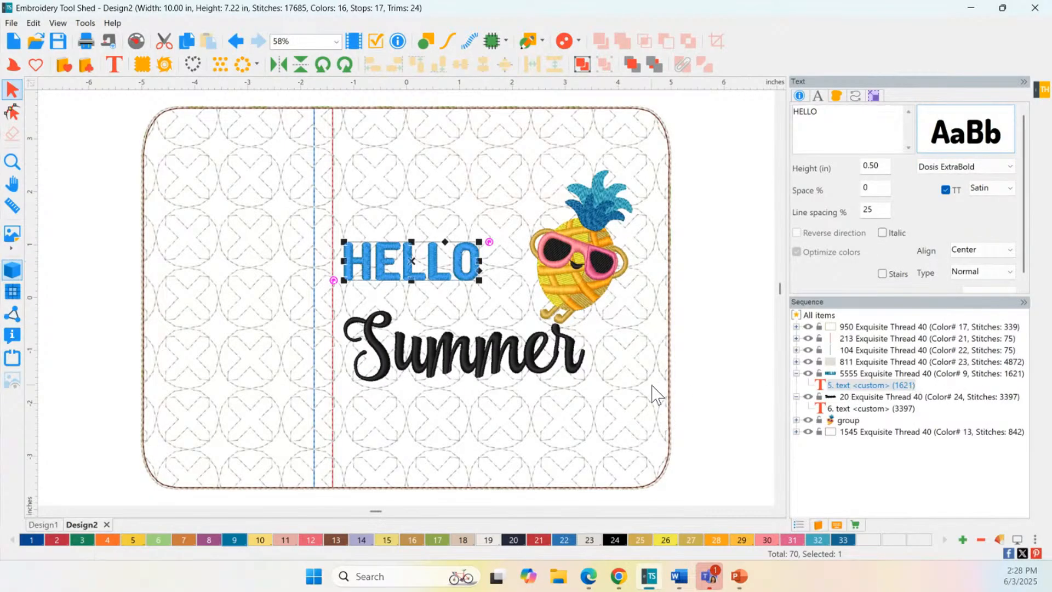
# - Switch the Summer text to TrueType lettering and set its font to Chubby
pyautogui.click(535, 375)
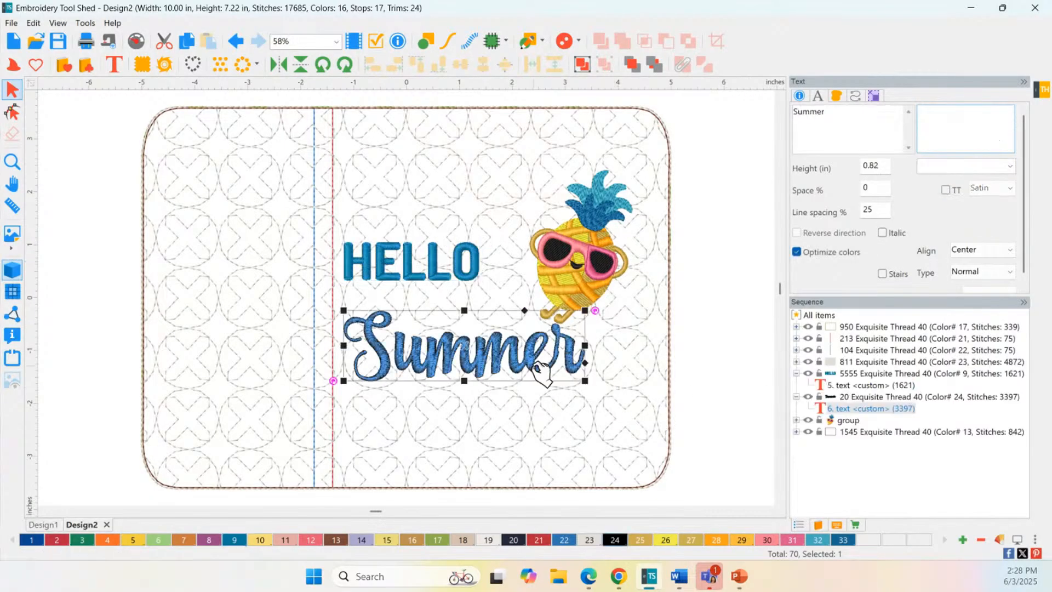
pyautogui.click(950, 166)
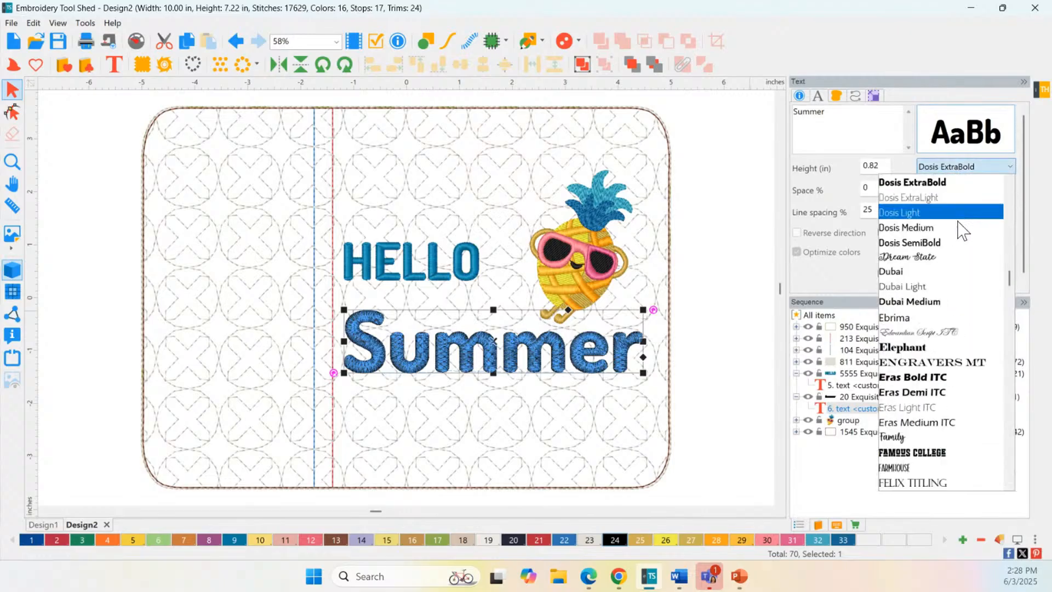
pyautogui.scroll(-1, 938, 393)
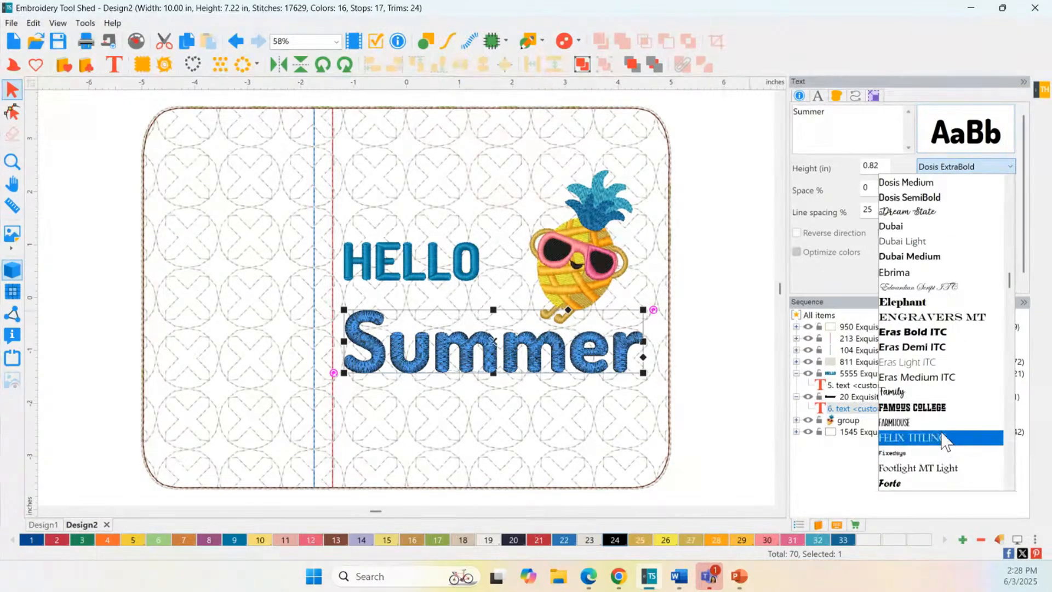
pyautogui.scroll(-5, 938, 408)
pyautogui.scroll(10, 934, 397)
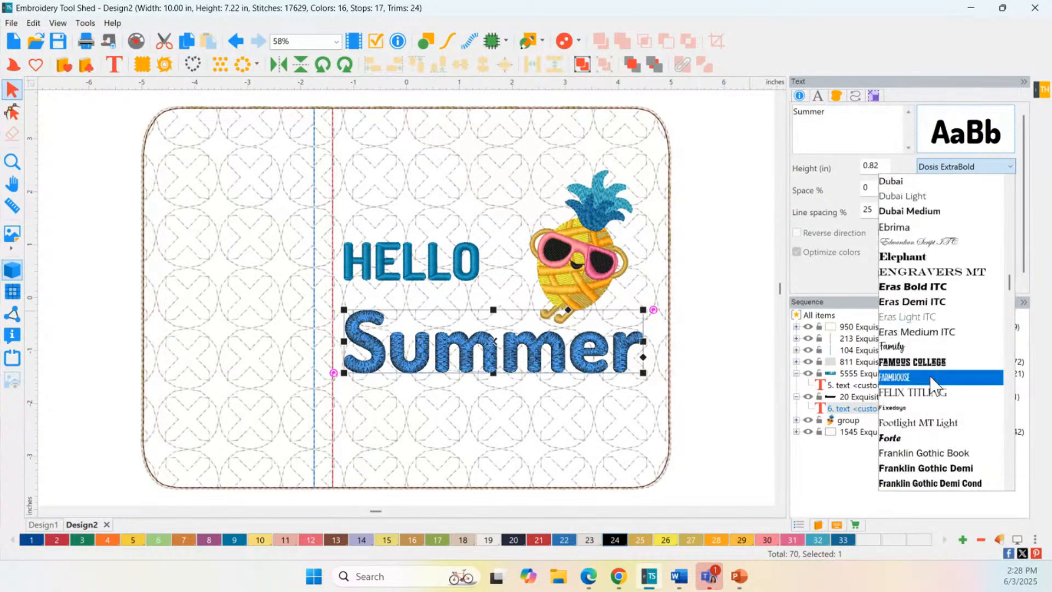
pyautogui.scroll(3, 931, 385)
pyautogui.scroll(1, 939, 384)
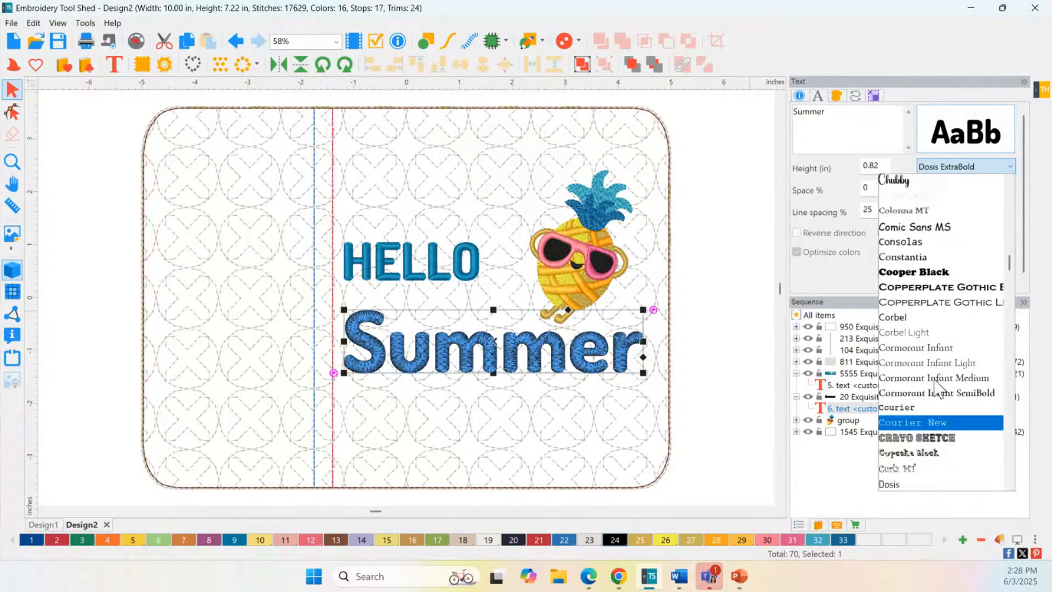
pyautogui.click(906, 185)
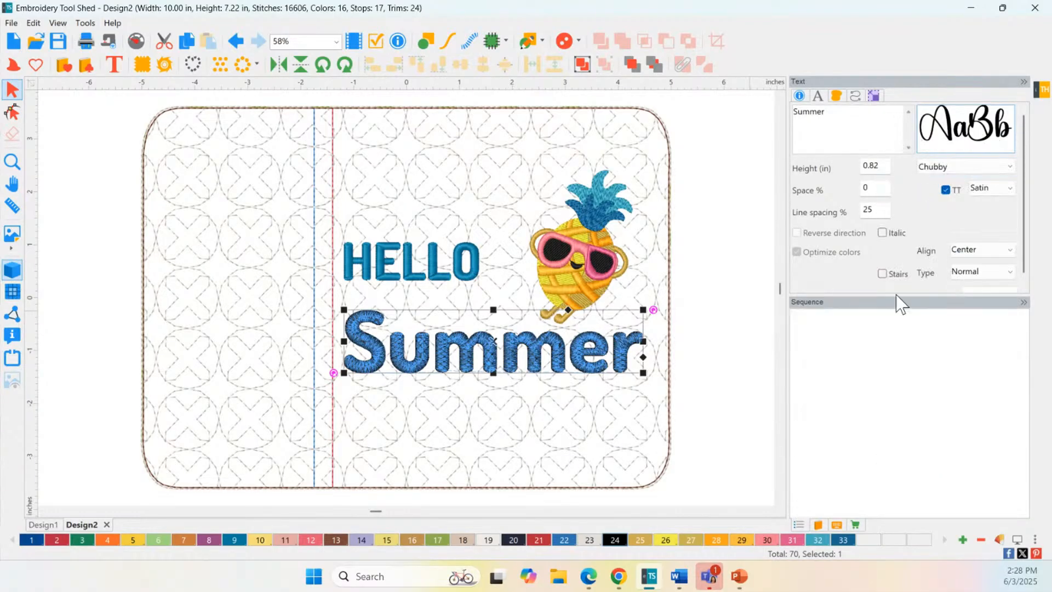
pyautogui.click(718, 355)
# - Stretch the Summer text horizontally to a width of about 4.3 in, keeping its height
pyautogui.click(504, 365)
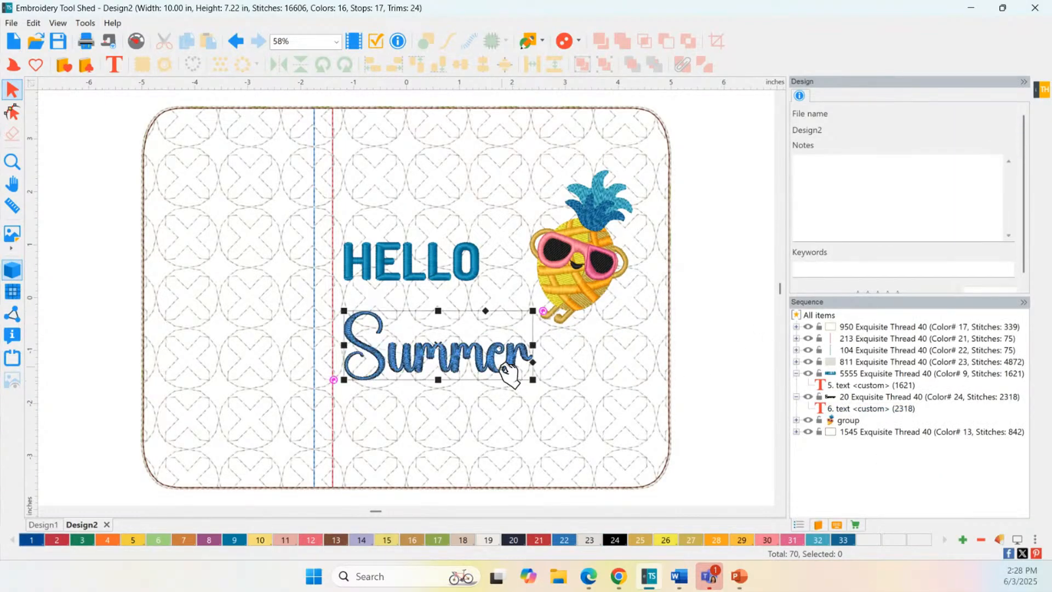
pyautogui.moveTo(532, 347); pyautogui.dragTo(567, 347)
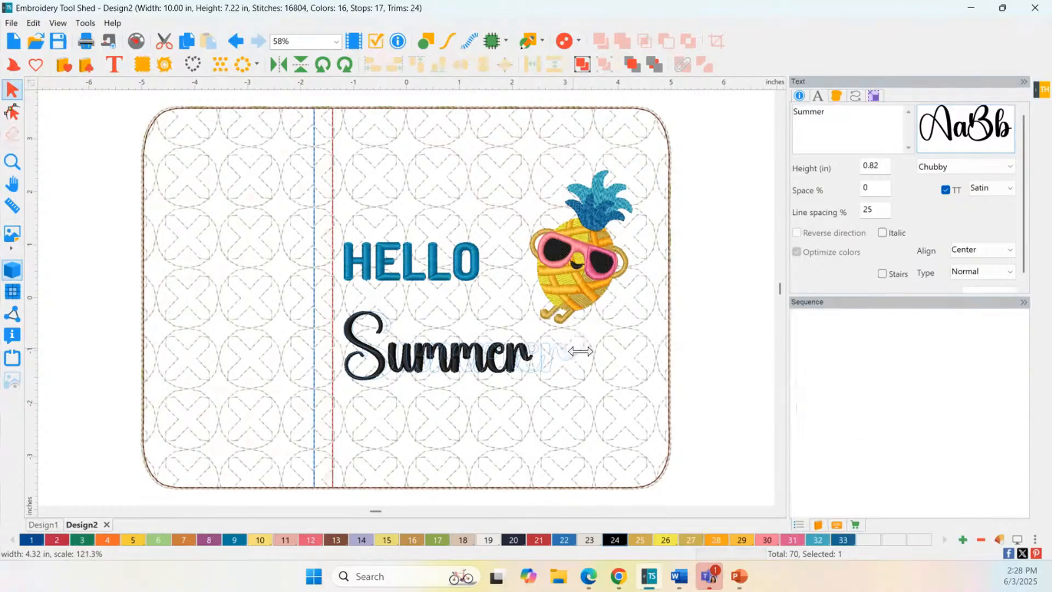
pyautogui.click(709, 357)
pyautogui.click(439, 368)
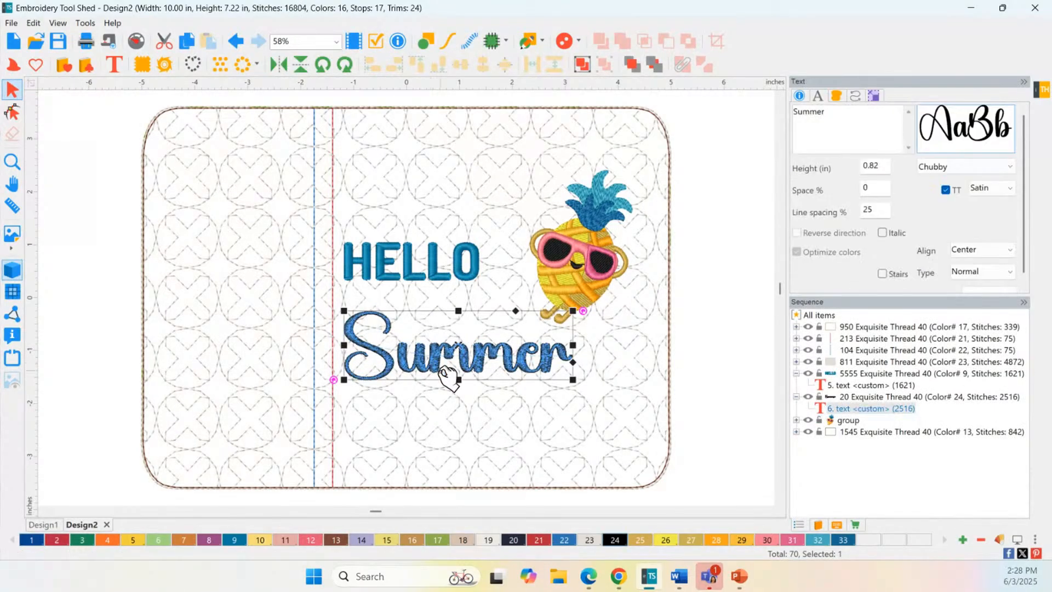
pyautogui.click(735, 355)
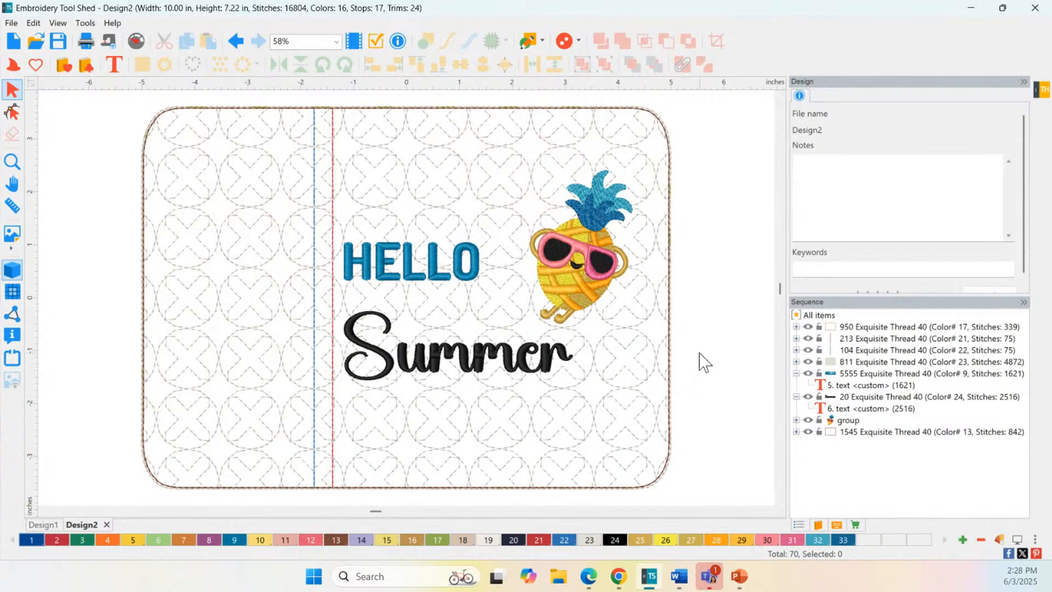
# - Review the HELLO text's TrueType settings and select the pineapple group
pyautogui.click(454, 273)
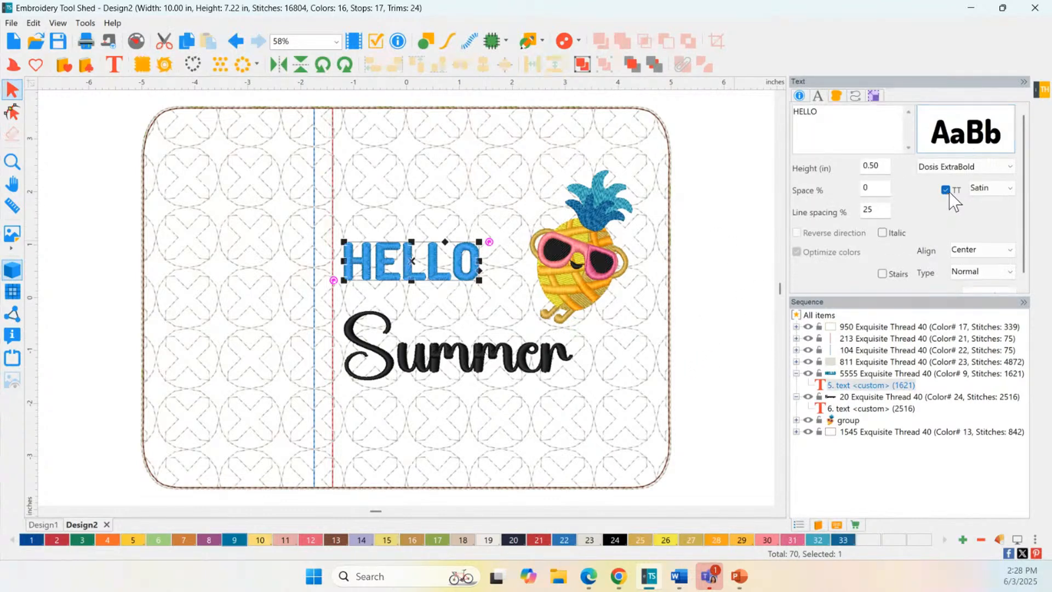
pyautogui.press('ctrl')
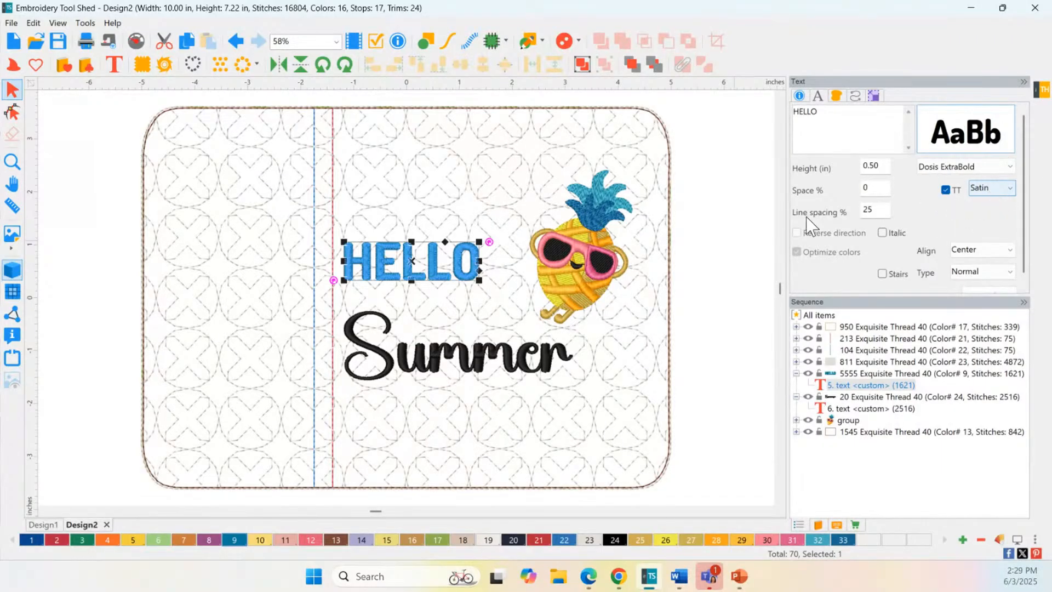
pyautogui.click(694, 288)
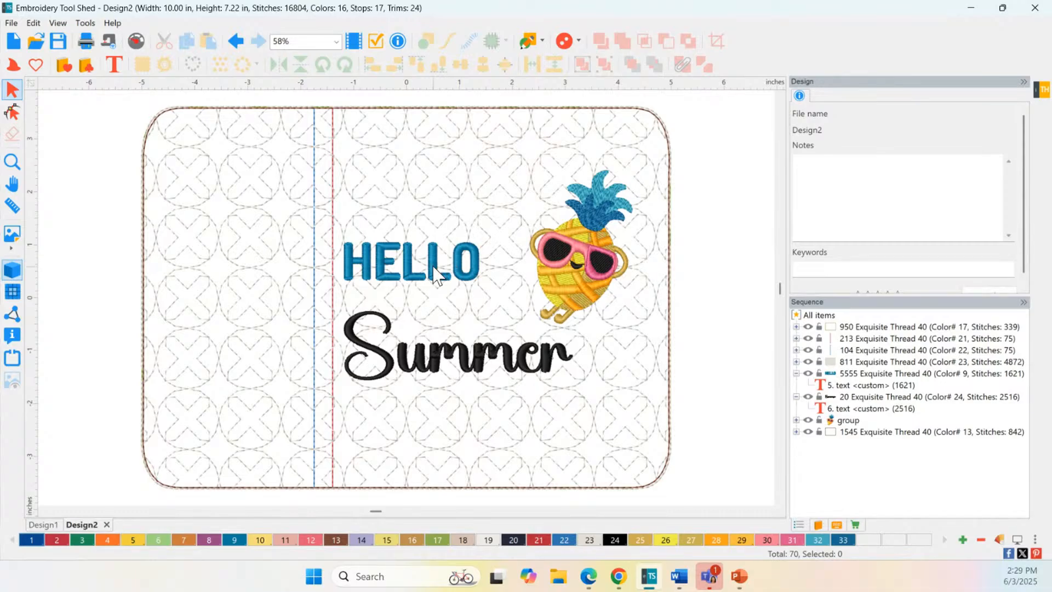
pyautogui.click(607, 257)
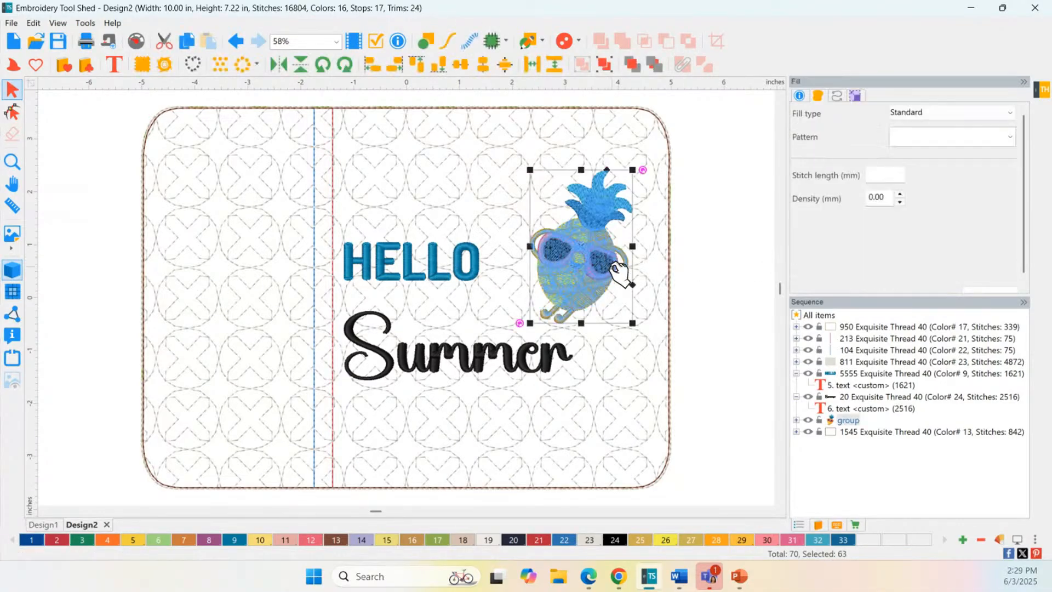
# - Change the Summer text to read Fall and stretch it horizontally to about 3 in wide
pyautogui.click(477, 282)
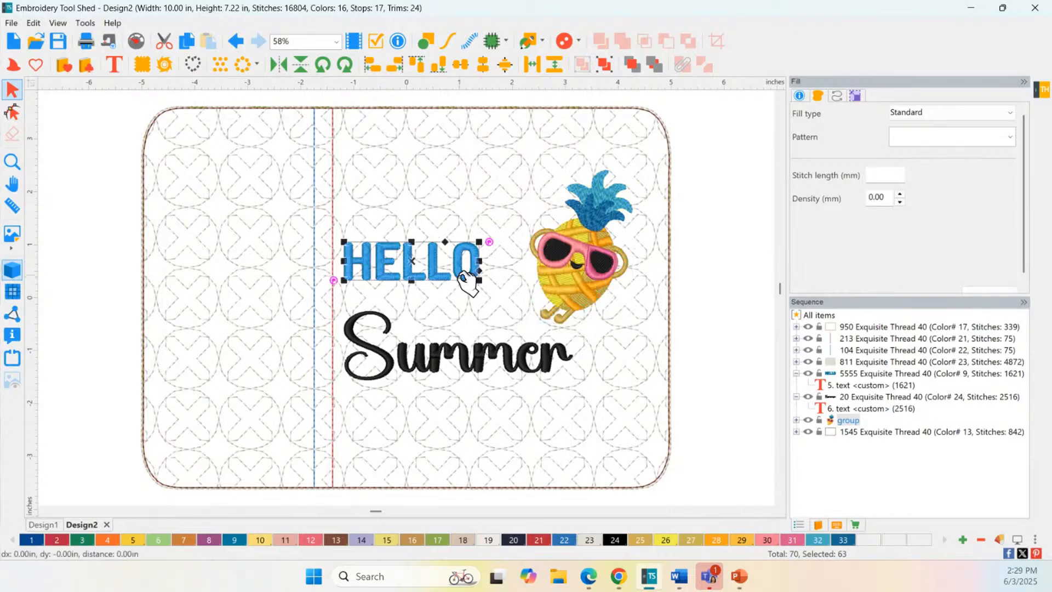
pyautogui.click(463, 362)
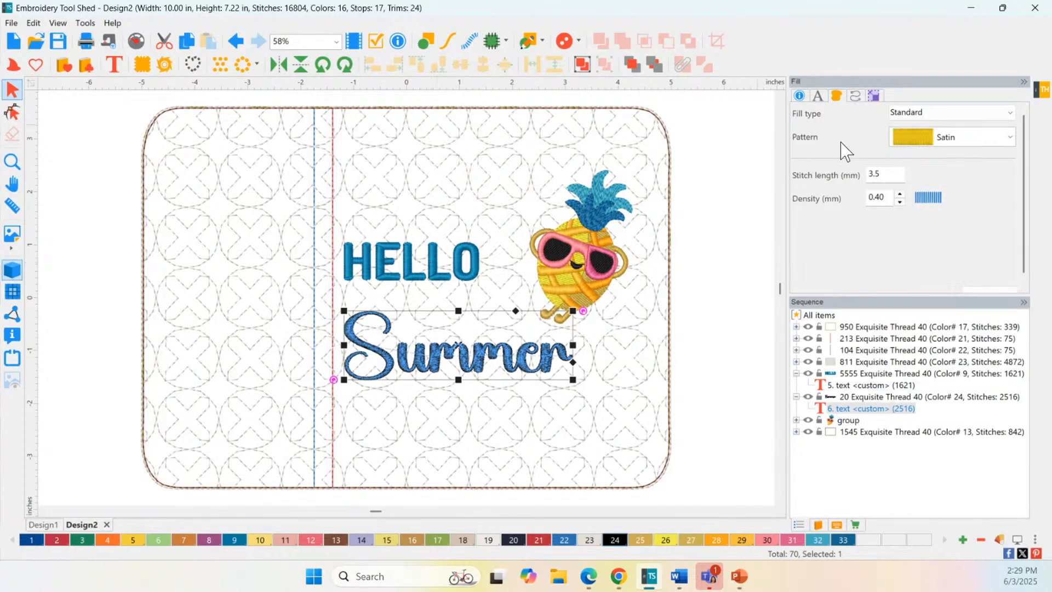
pyautogui.click(817, 97)
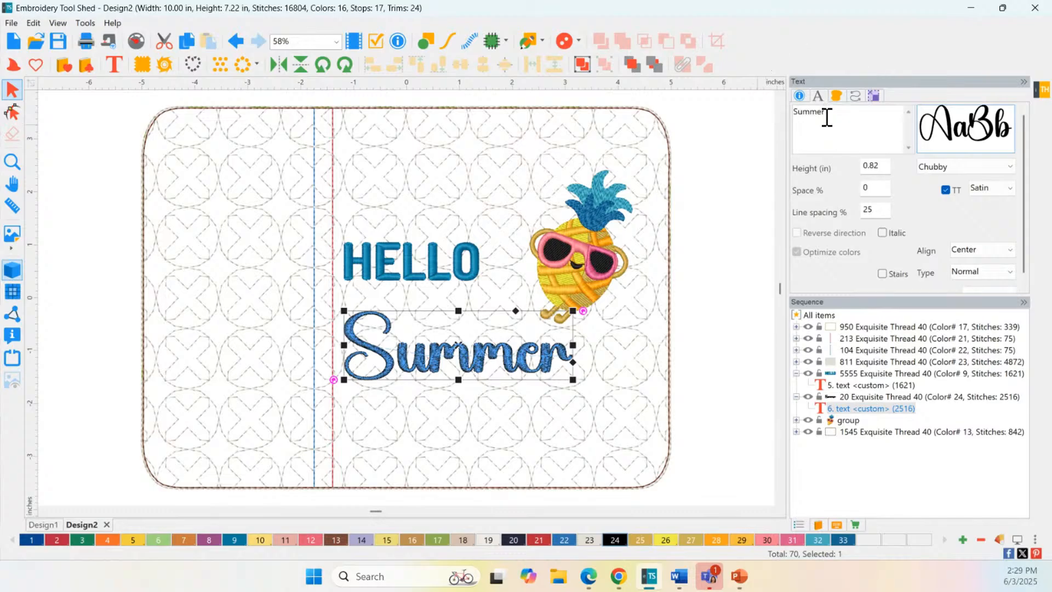
pyautogui.doubleClick(833, 115)
pyautogui.write('Fall')
pyautogui.click(987, 289)
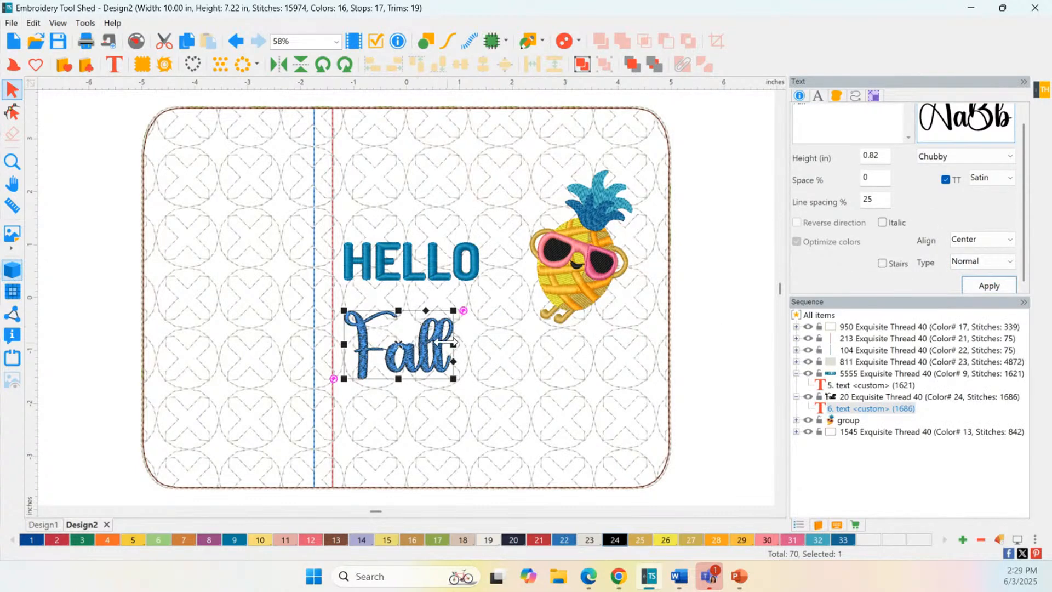
pyautogui.moveTo(453, 345); pyautogui.dragTo(495, 342)
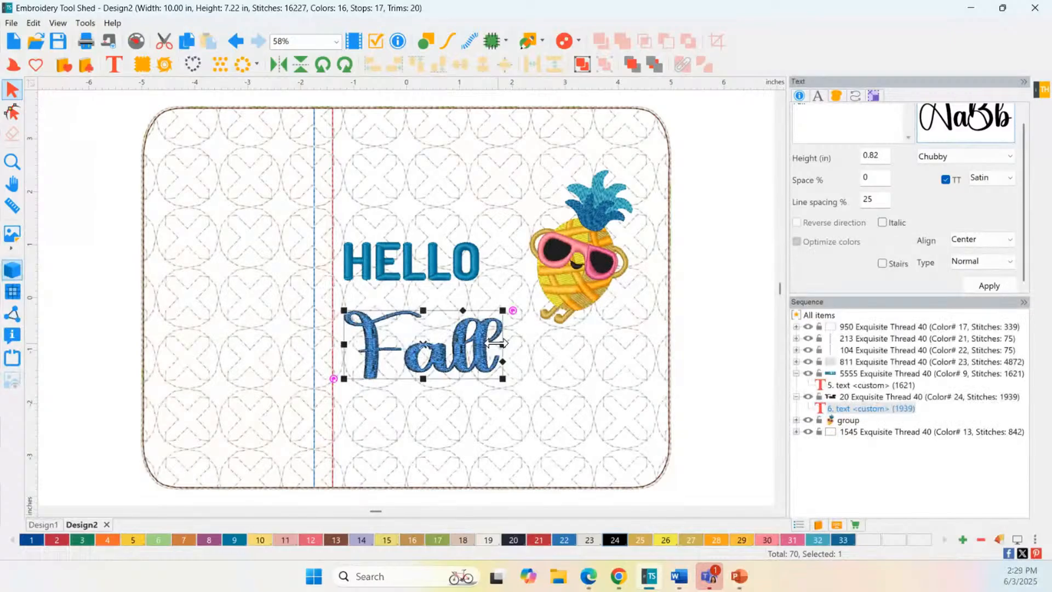
pyautogui.click(701, 347)
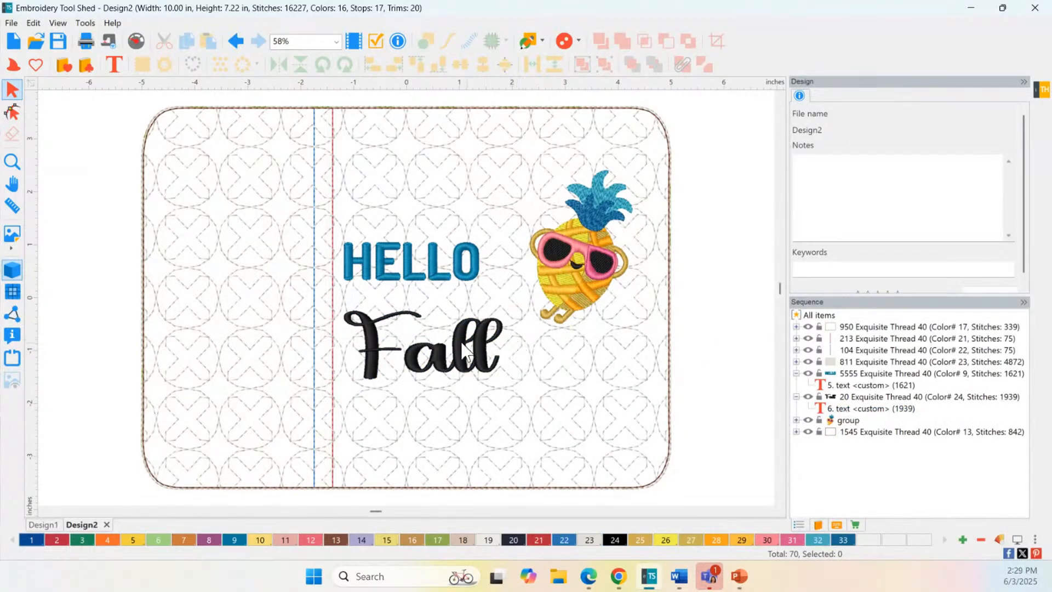
# - Open the charm design catalog and locate the PineappleCool charm among the Summer designs of Holidays & Seasons
pyautogui.click(596, 299)
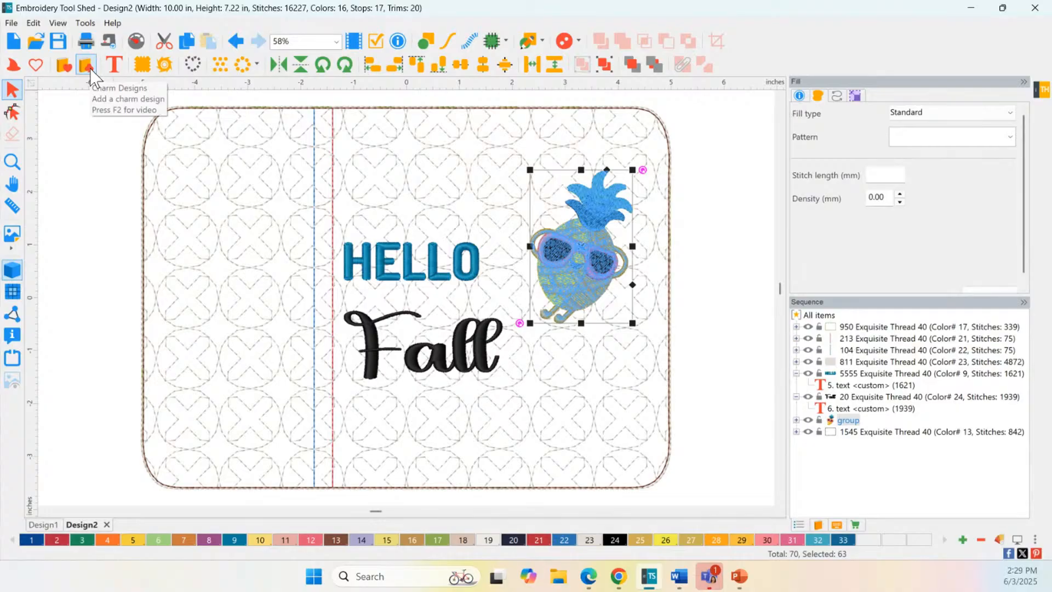
pyautogui.click(64, 77)
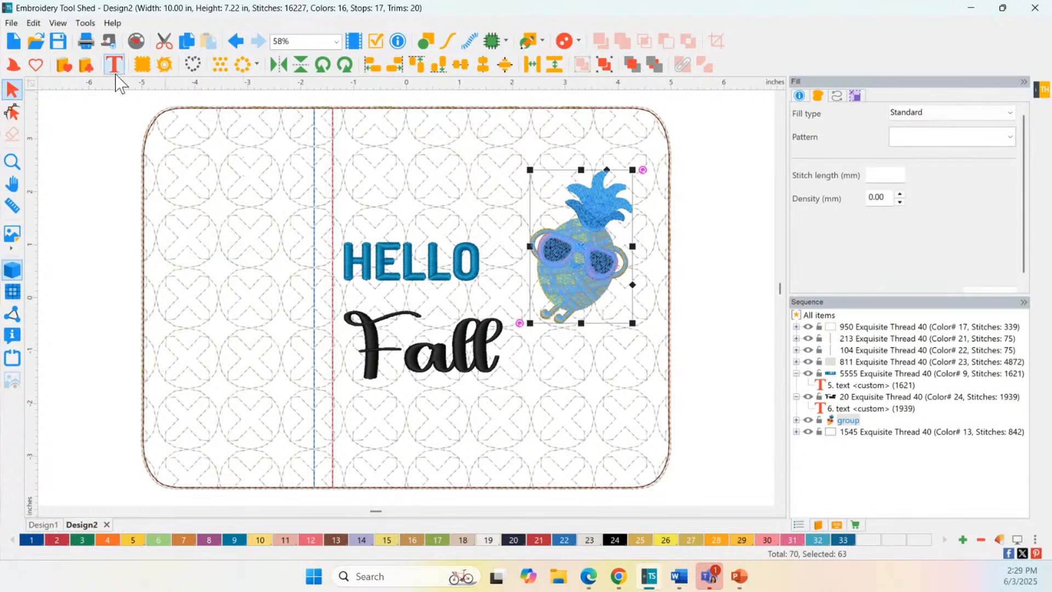
pyautogui.click(88, 67)
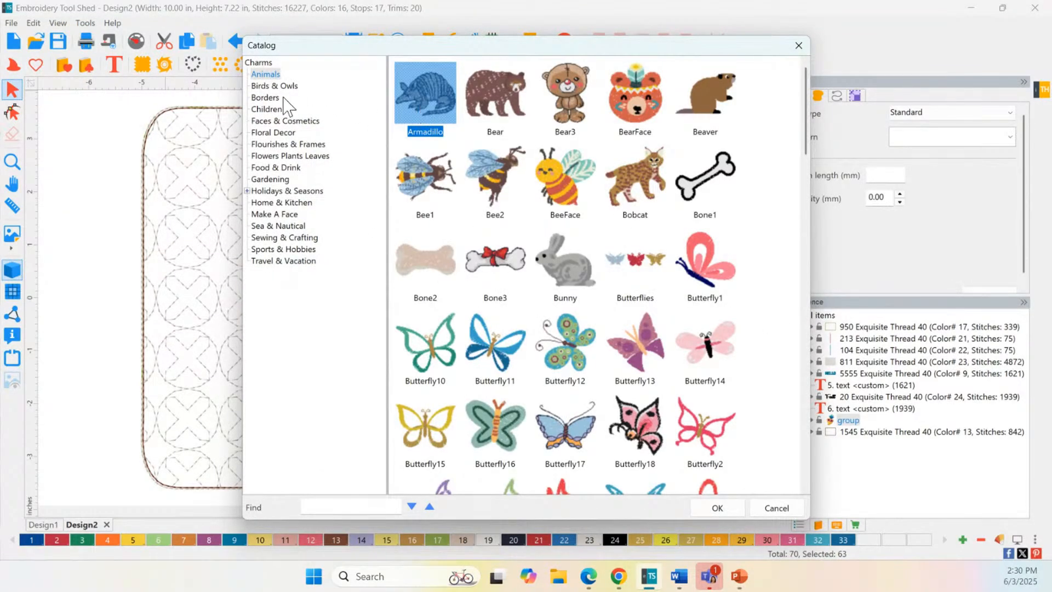
pyautogui.click(277, 192)
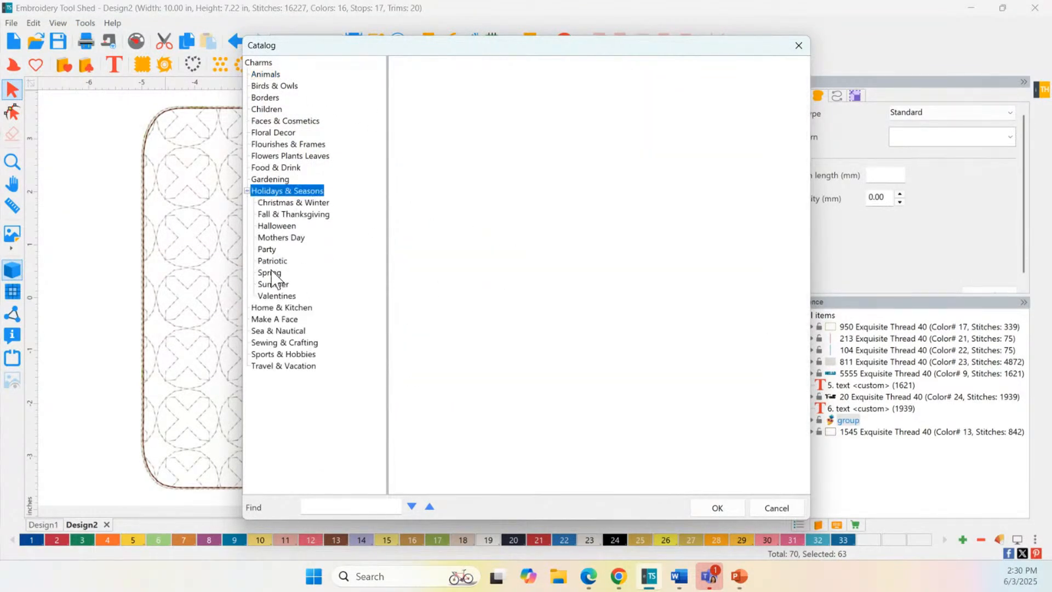
pyautogui.click(273, 284)
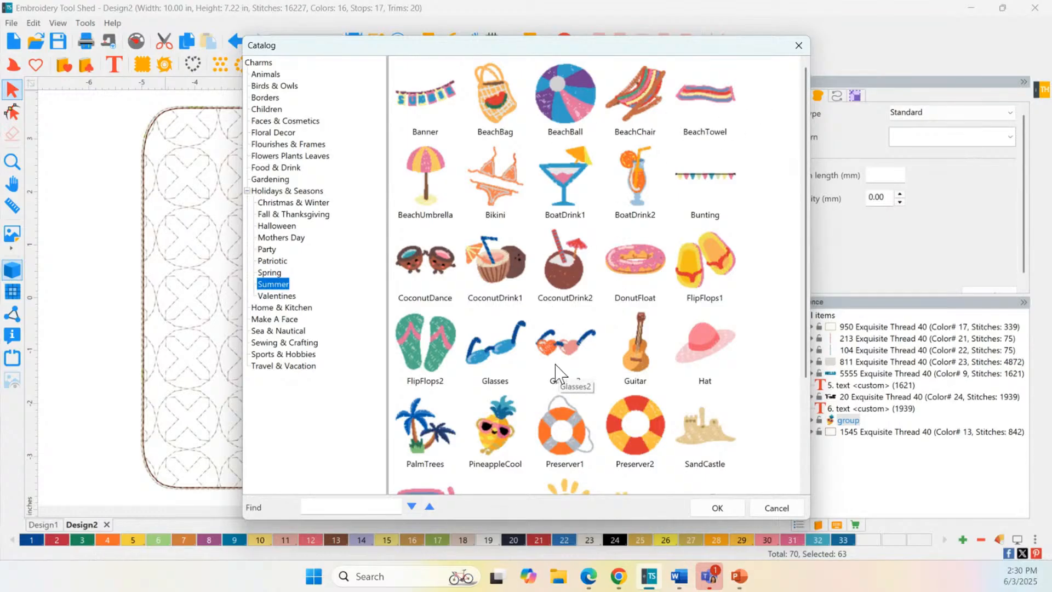
pyautogui.click(499, 452)
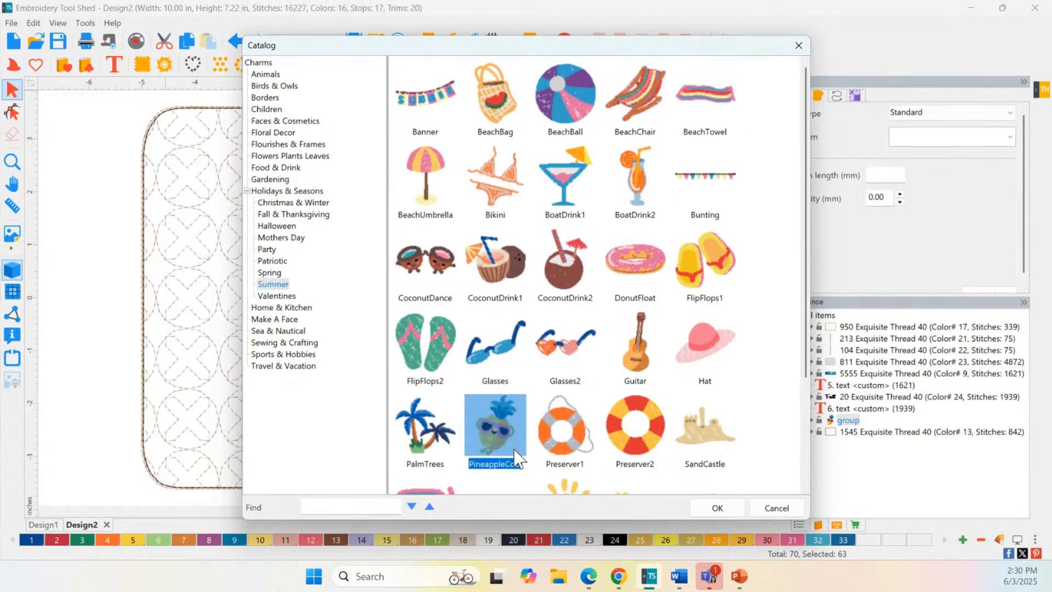
# - Insert the HarvestBasket charm from the Fall & Thanksgiving designs and place it below the pineapple
pyautogui.click(295, 215)
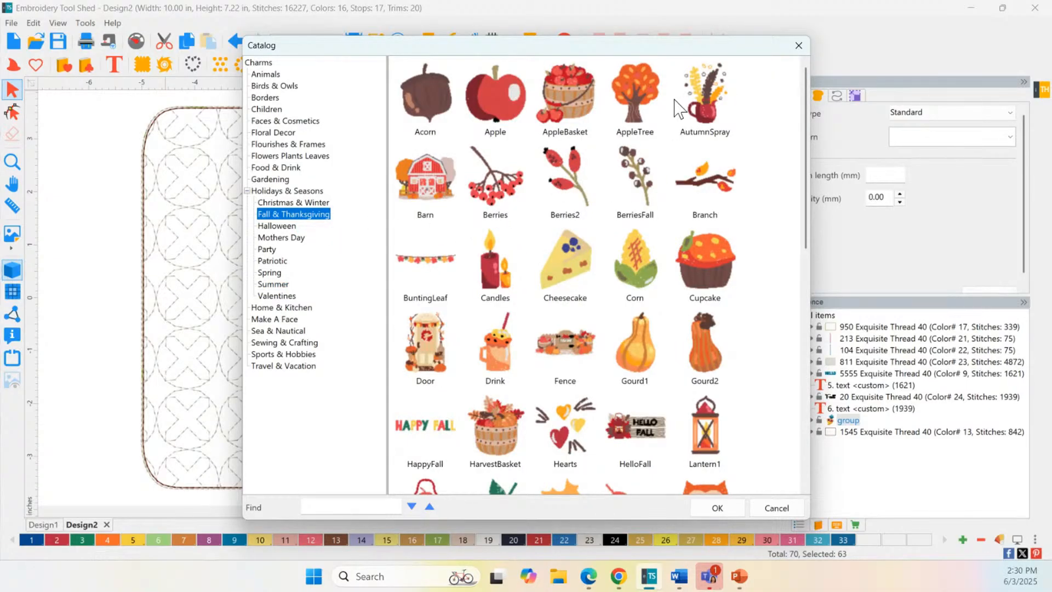
pyautogui.click(567, 92)
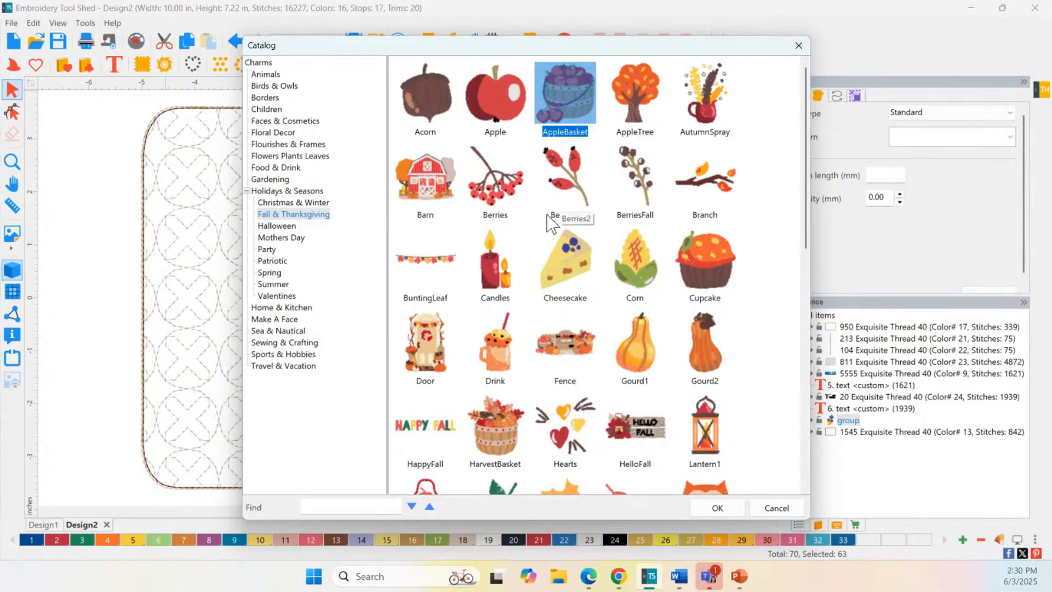
pyautogui.click(509, 420)
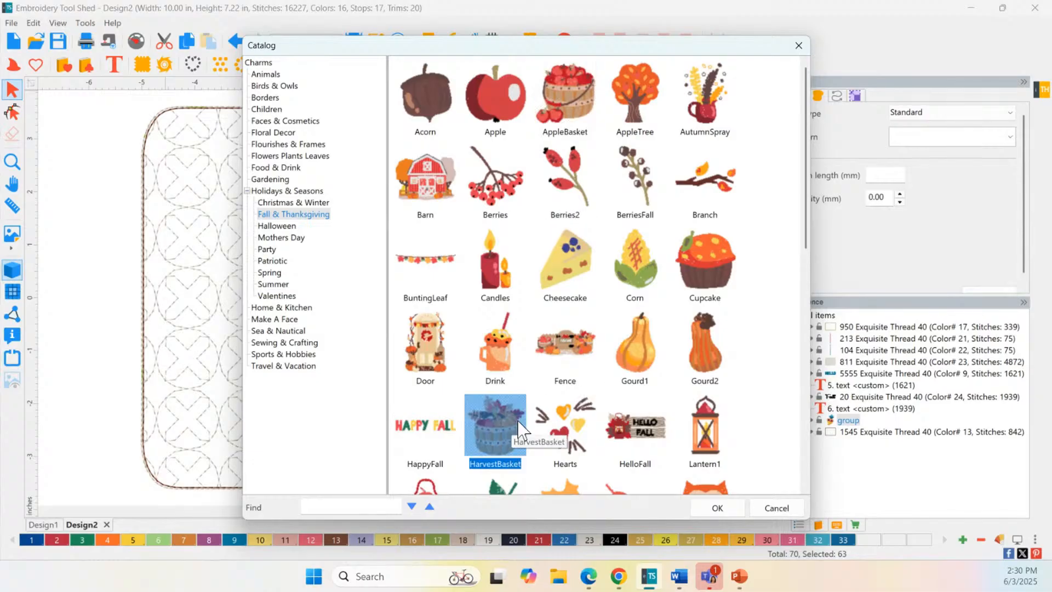
pyautogui.doubleClick(484, 425)
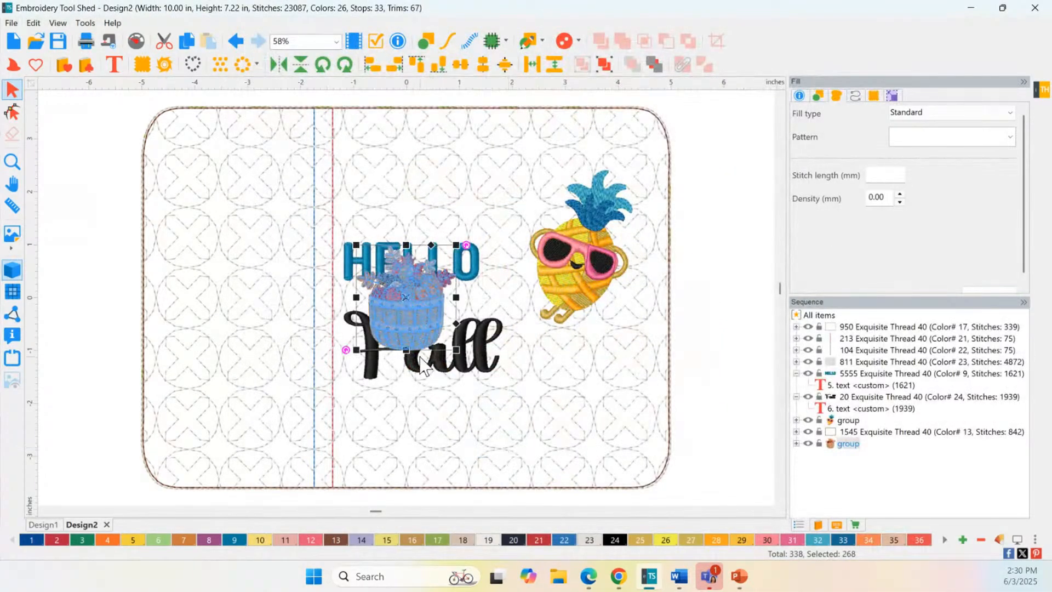
pyautogui.moveTo(400, 312); pyautogui.dragTo(561, 403)
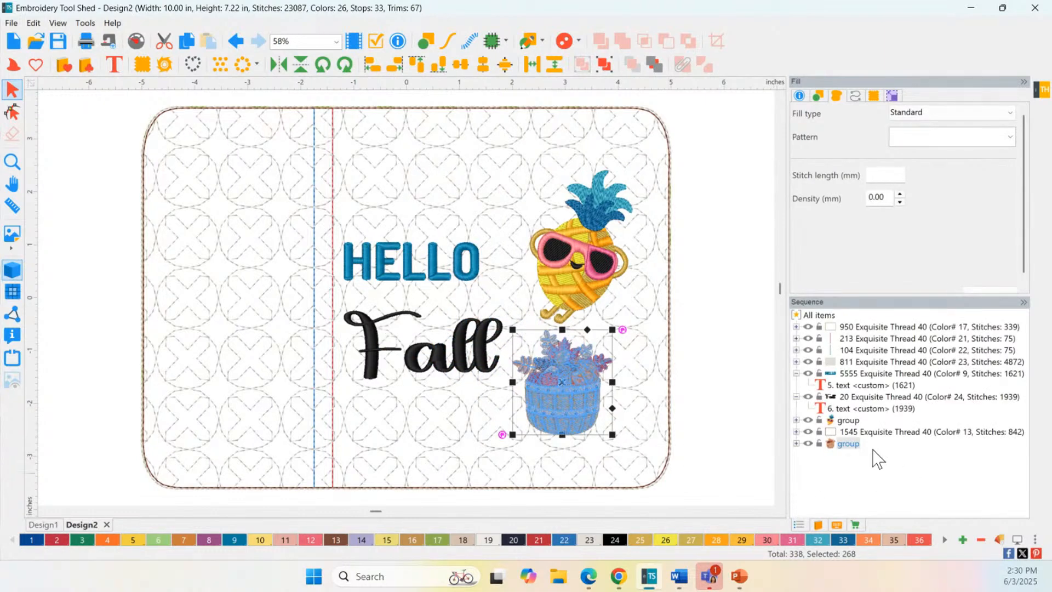
# - Move the harvest basket group up in the stitching sequence, directly after the pineapple group and before the final color 13 object
pyautogui.press('ctrl')
pyautogui.press('ctrl')
pyautogui.click(852, 421)
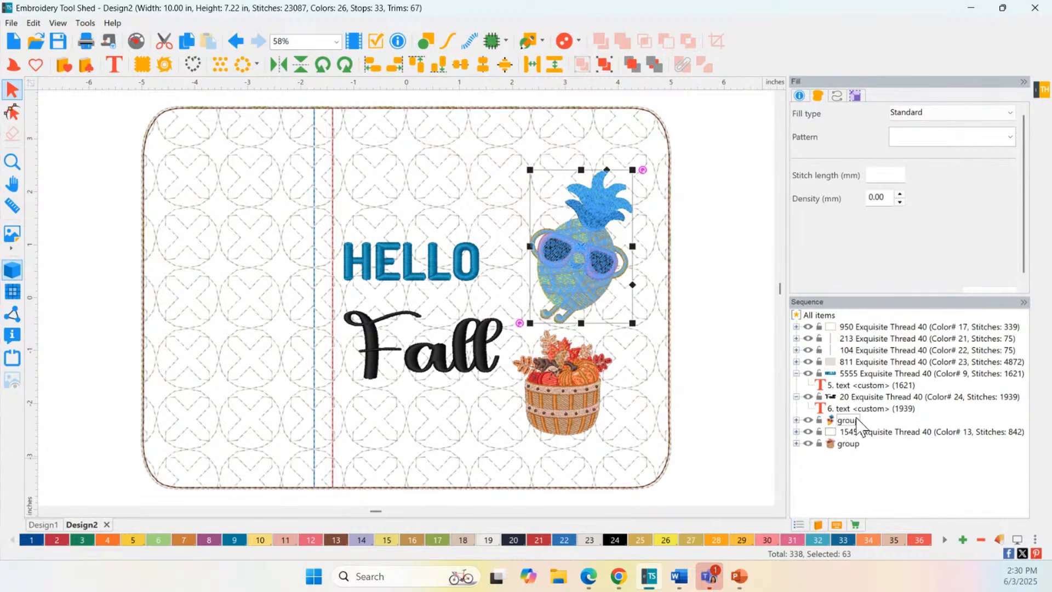
pyautogui.click(847, 444)
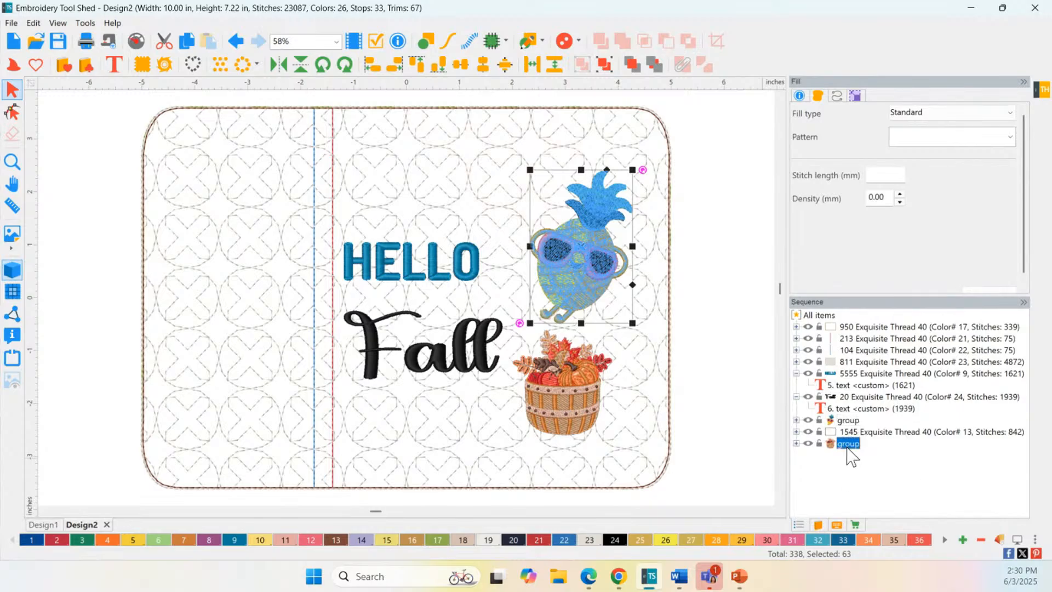
pyautogui.click(596, 262)
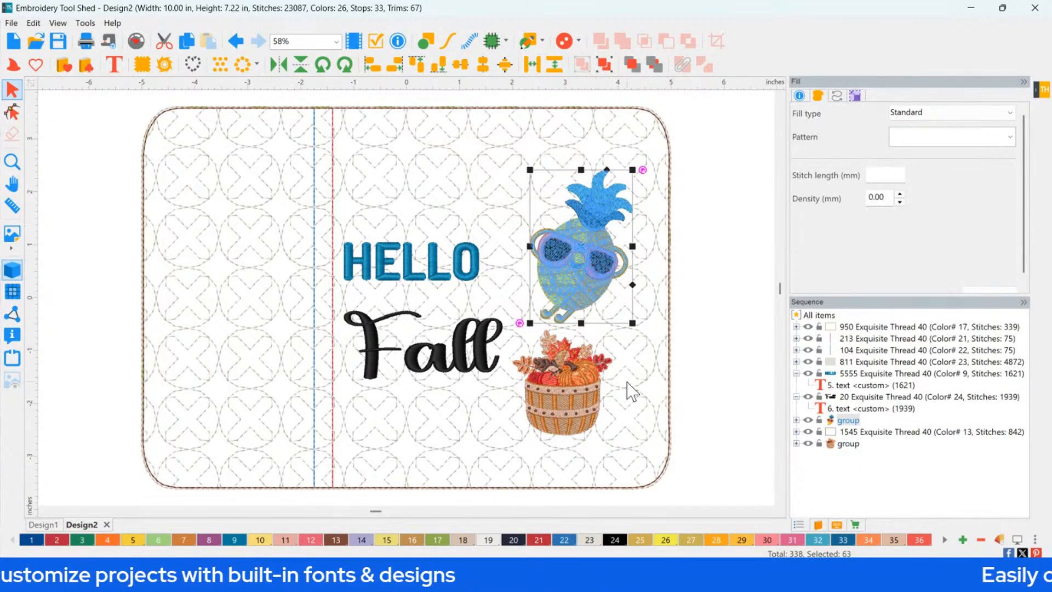
pyautogui.click(848, 443)
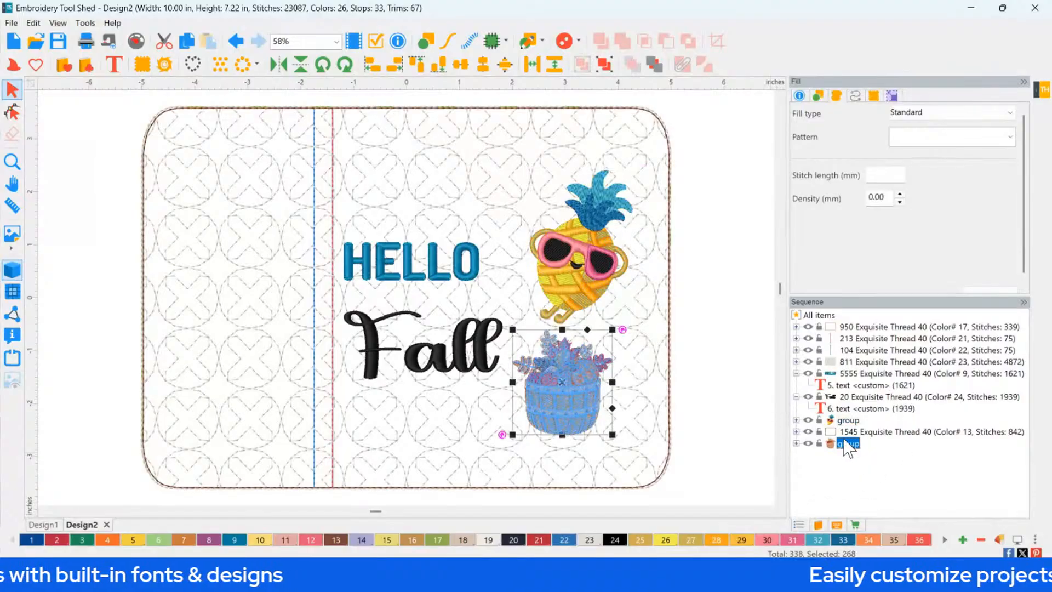
pyautogui.moveTo(852, 443); pyautogui.dragTo(852, 421)
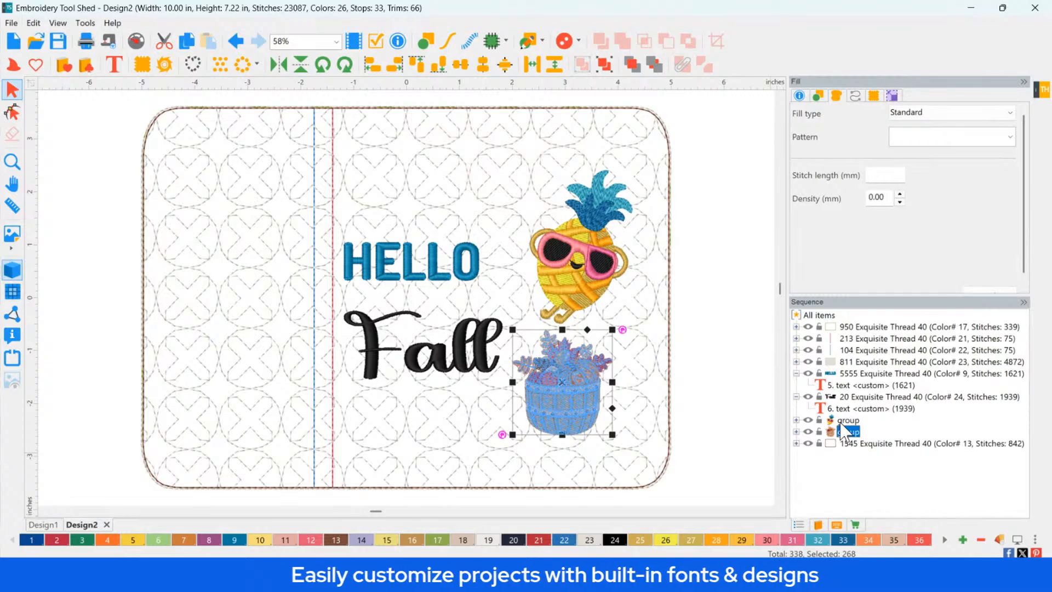
# - Delete the pineapple group and move the harvest basket beside the HELLO and Fall lettering
pyautogui.click(575, 284)
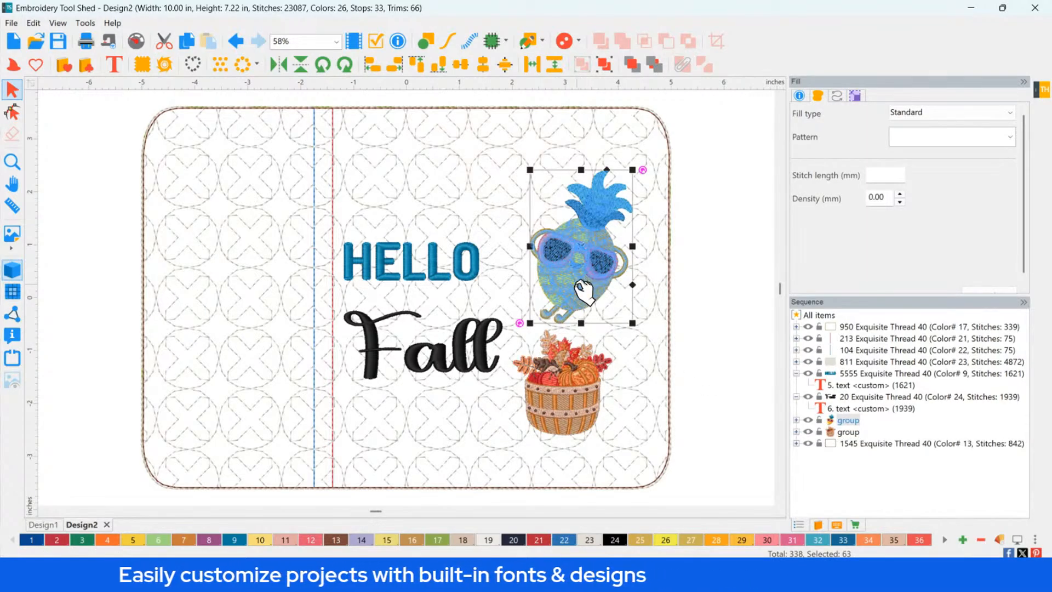
pyautogui.press('Delete')
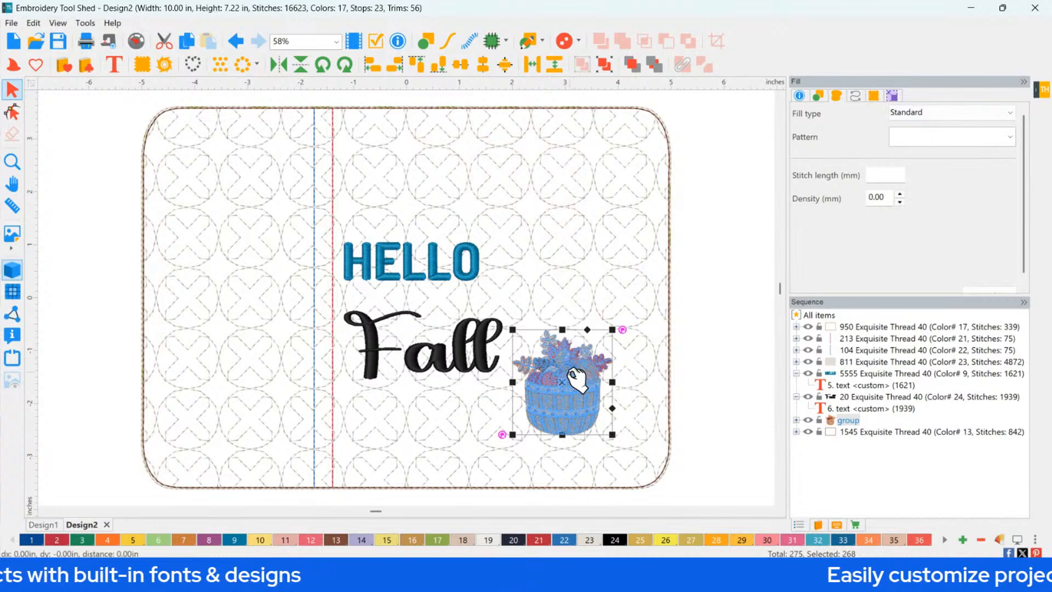
pyautogui.moveTo(577, 376); pyautogui.dragTo(604, 257)
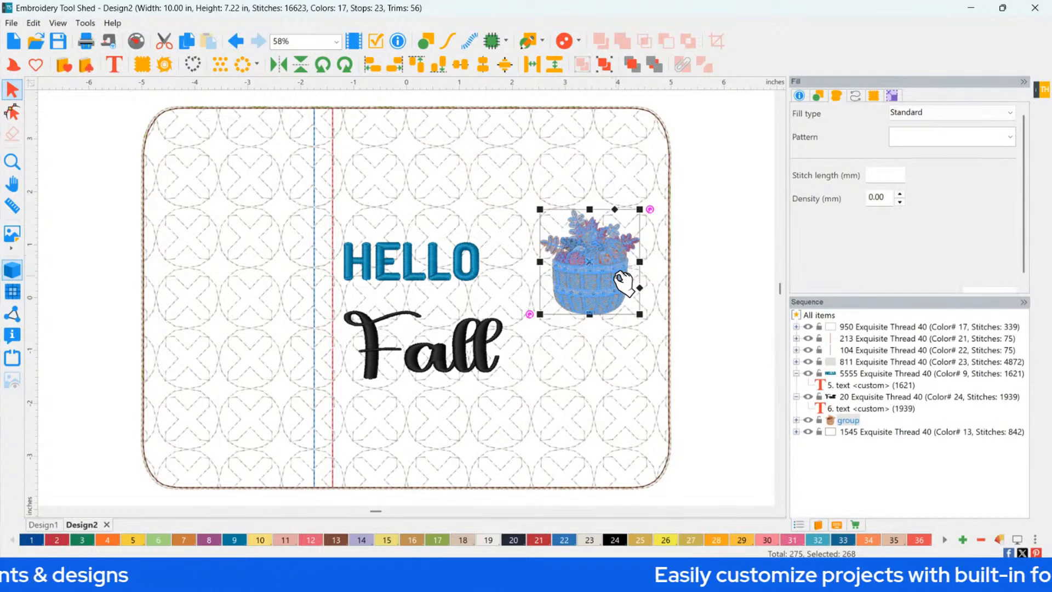
pyautogui.moveTo(594, 289); pyautogui.dragTo(583, 342)
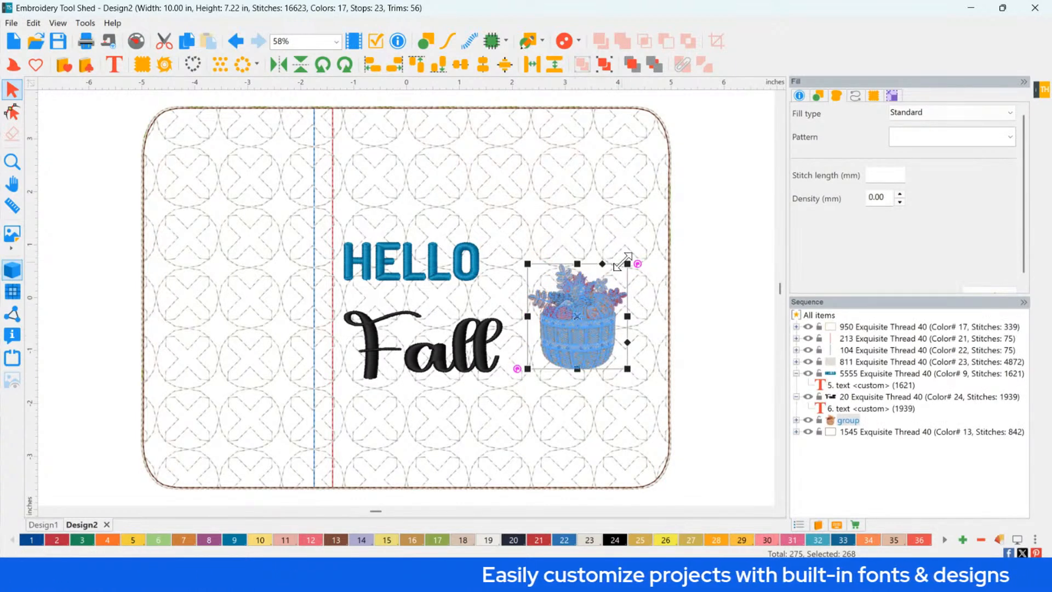
# - Enlarge the harvest basket to about 2.6 in wide and set it upright just beside the HELLO and Fall lettering
pyautogui.moveTo(629, 244); pyautogui.dragTo(644, 207)
pyautogui.moveTo(622, 325); pyautogui.dragTo(594, 314)
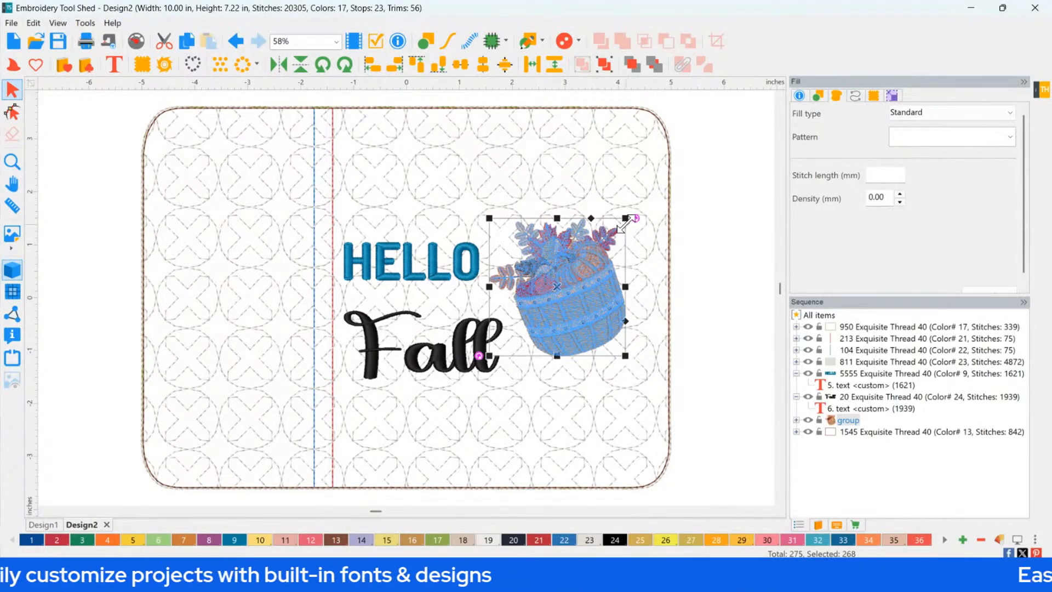
pyautogui.moveTo(623, 225); pyautogui.dragTo(656, 242)
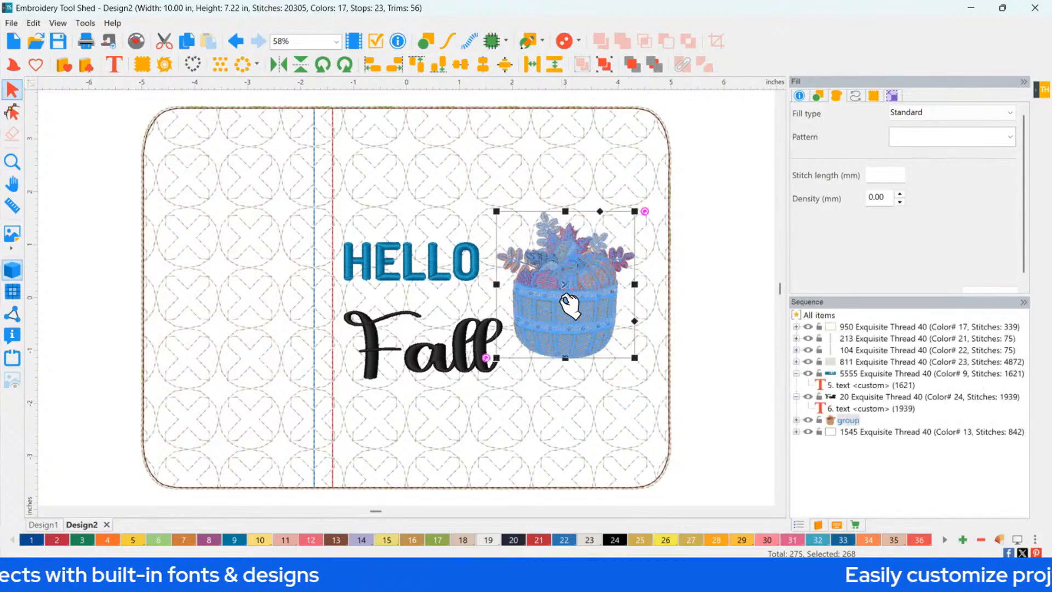
pyautogui.moveTo(568, 304); pyautogui.dragTo(576, 311)
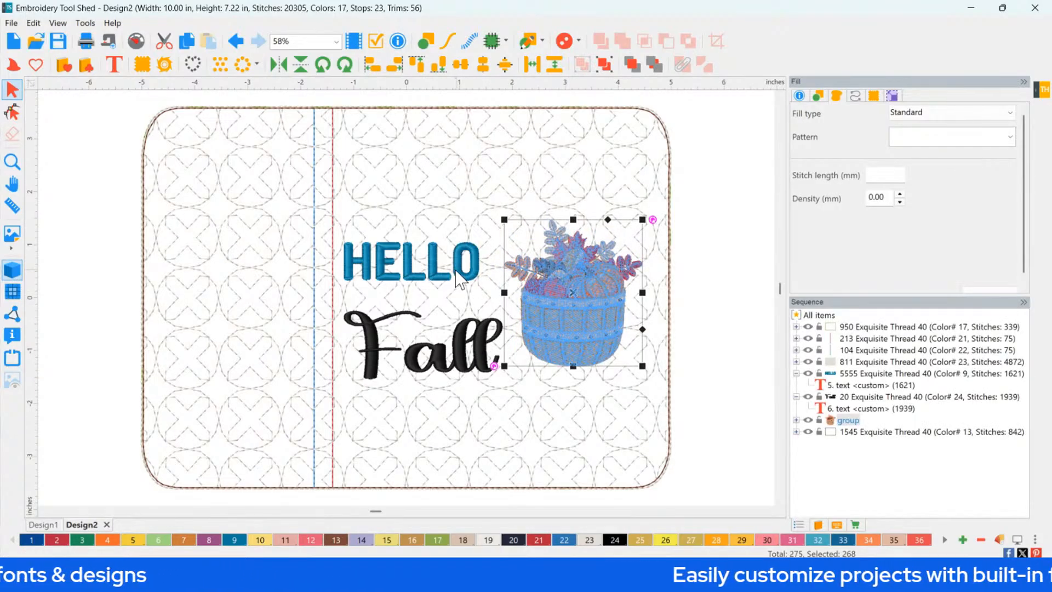
# - Recolor the HELLO text with the brown thread, color 13 (1545 Exquisite Thread 40)
pyautogui.click(458, 273)
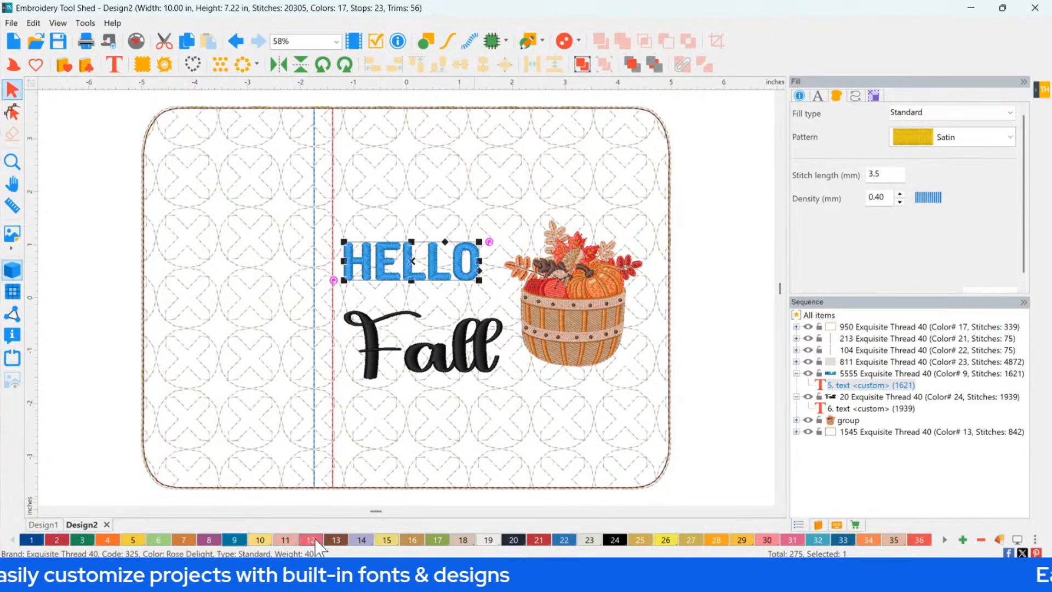
pyautogui.click(336, 538)
pyautogui.click(733, 345)
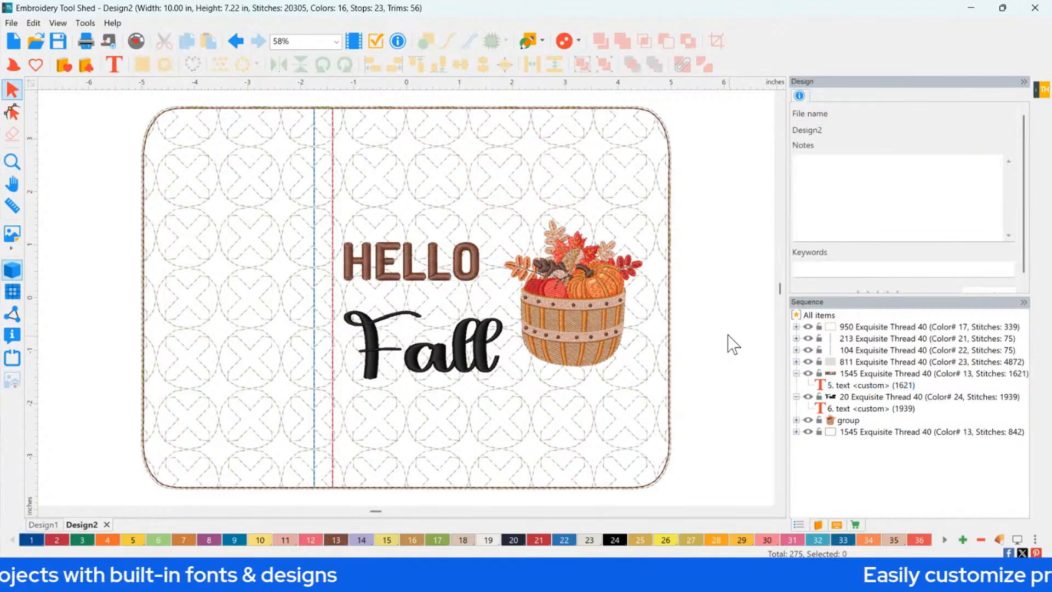
# - Check the Fall text and the harvest basket group in the design, leaving the basket selected
pyautogui.click(491, 350)
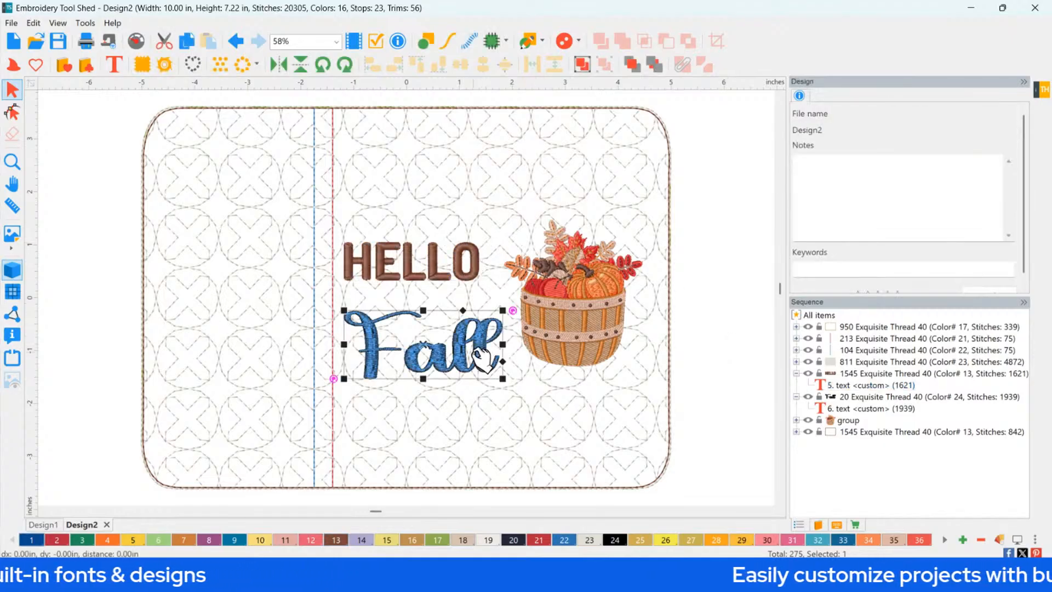
pyautogui.click(607, 337)
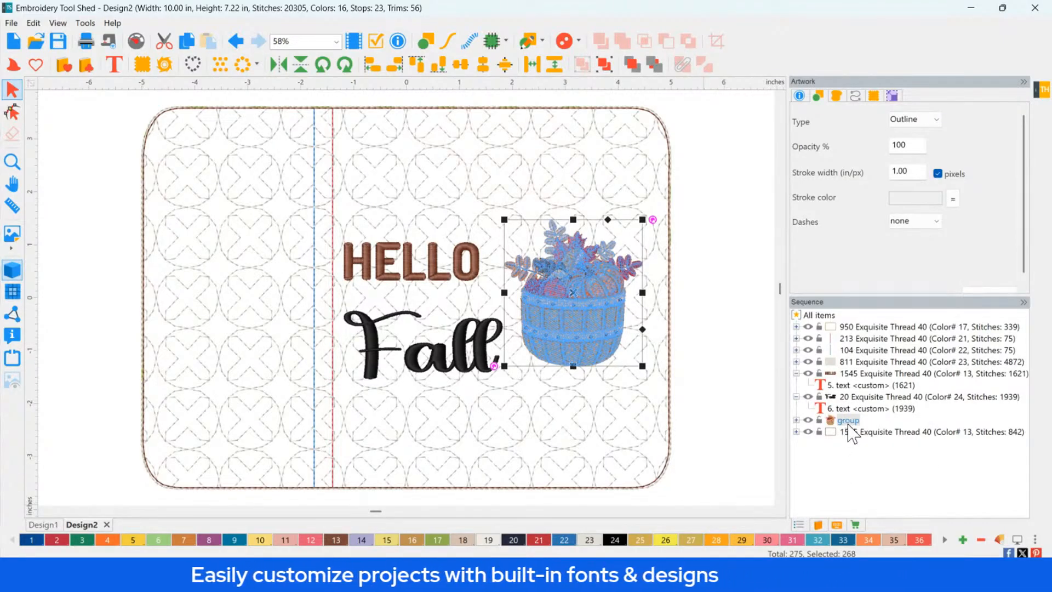
pyautogui.click(734, 379)
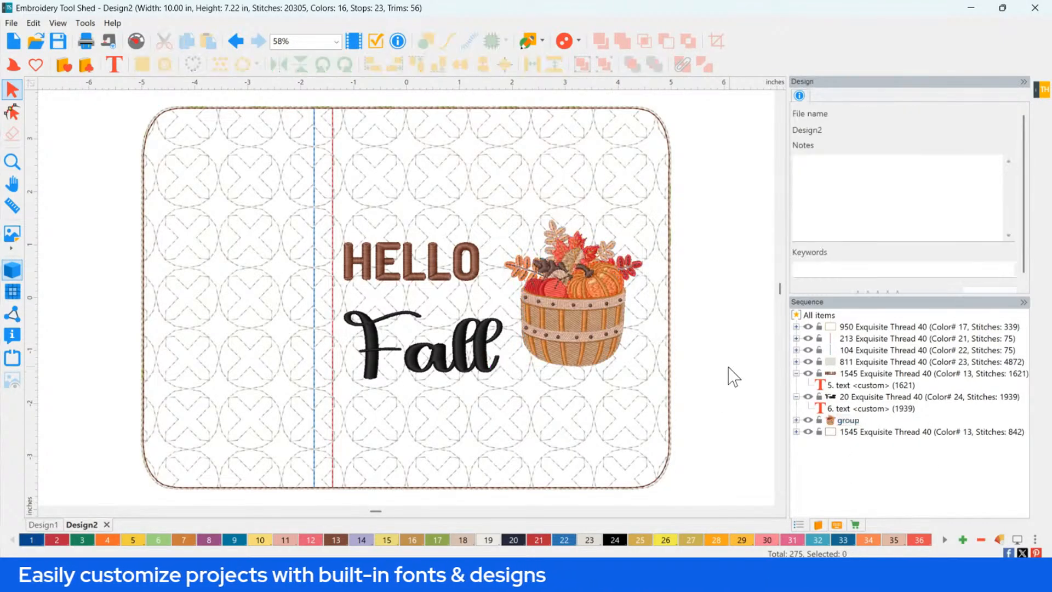
pyautogui.click(537, 317)
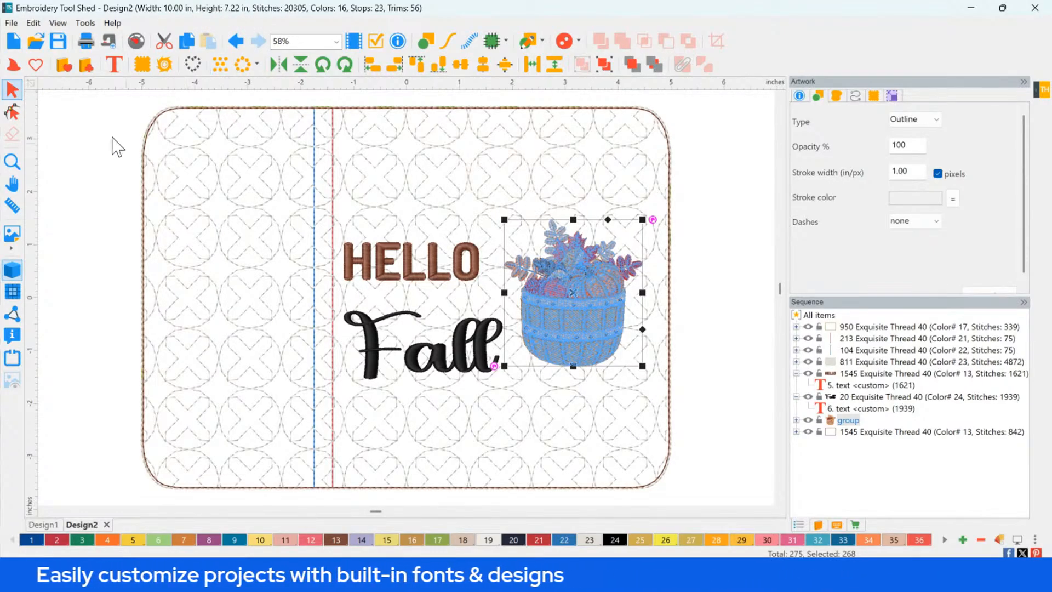
# - Try to add the pieced HELLO Spring mug rug template to the Fall mug rug design
pyautogui.click(14, 66)
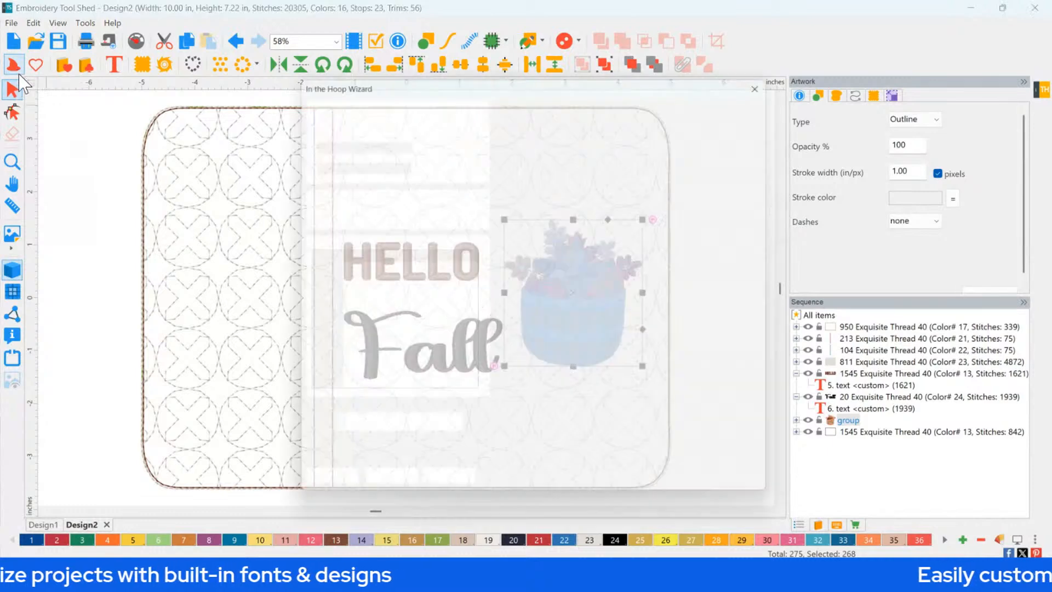
pyautogui.click(320, 109)
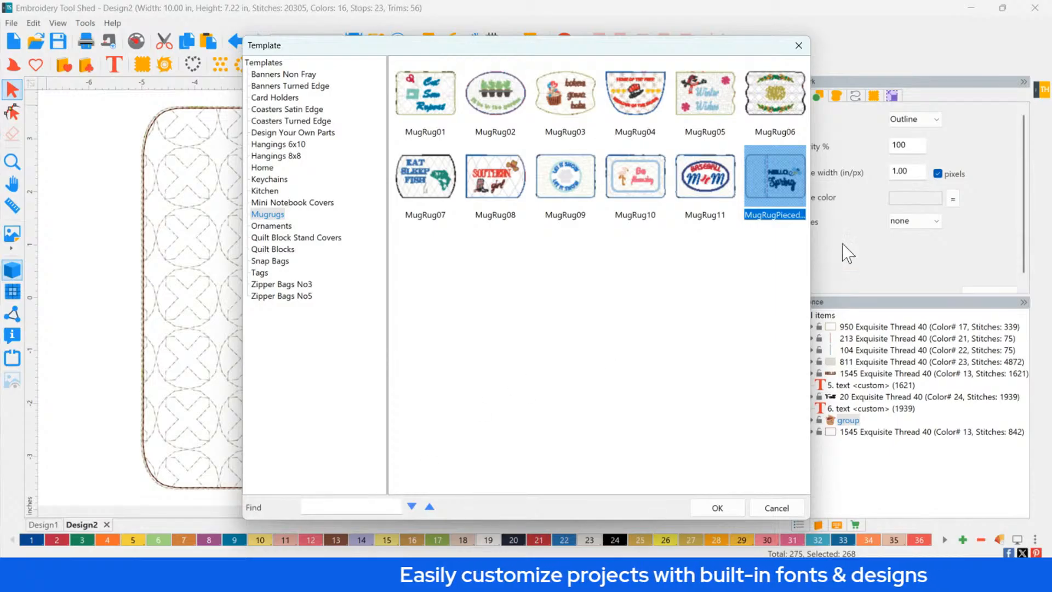
pyautogui.click(715, 507)
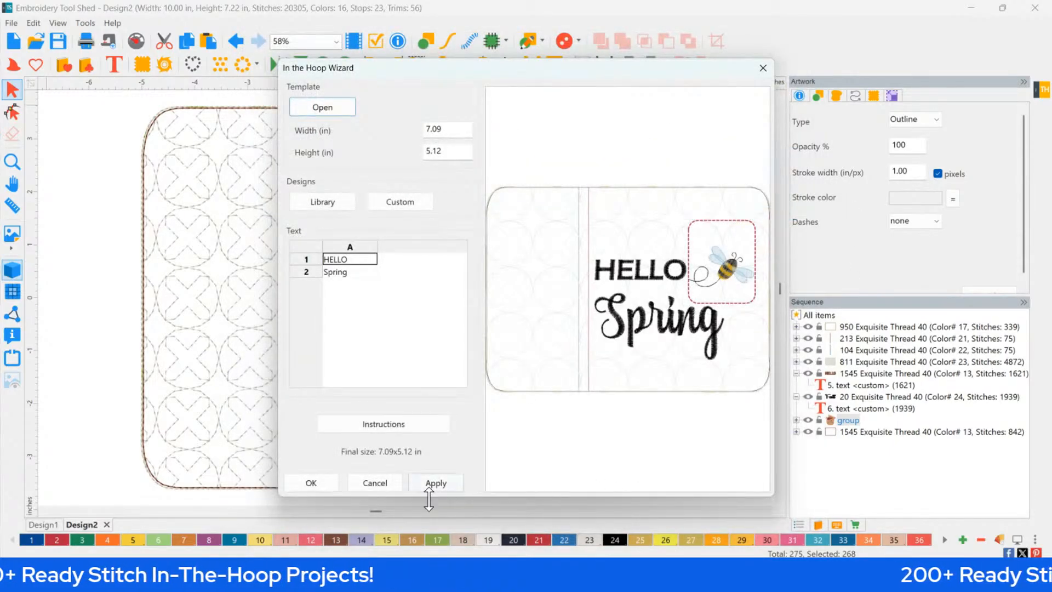
pyautogui.click(311, 484)
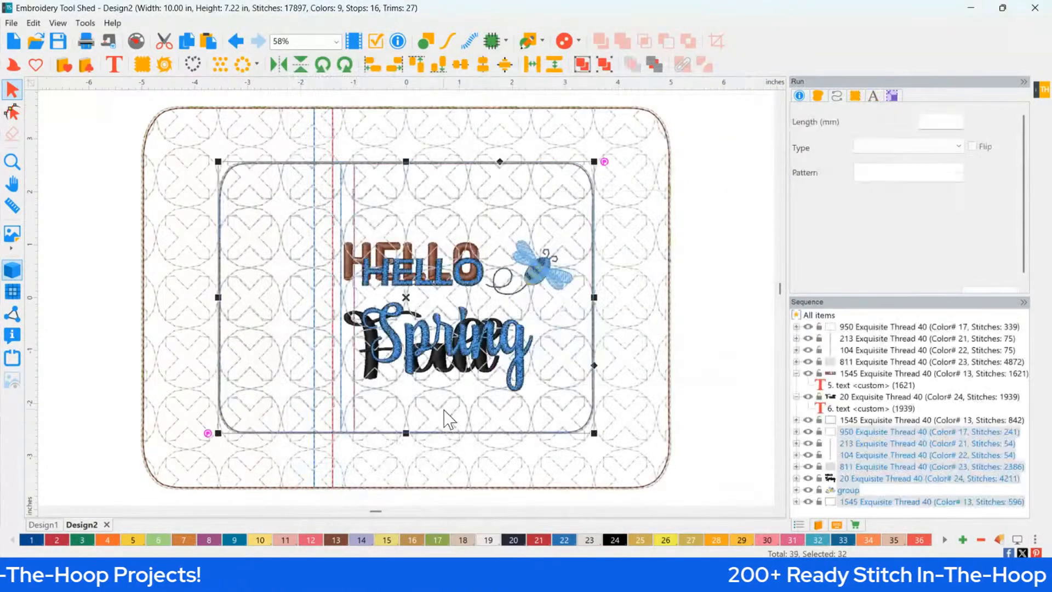
pyautogui.scroll(-1, 420, 307)
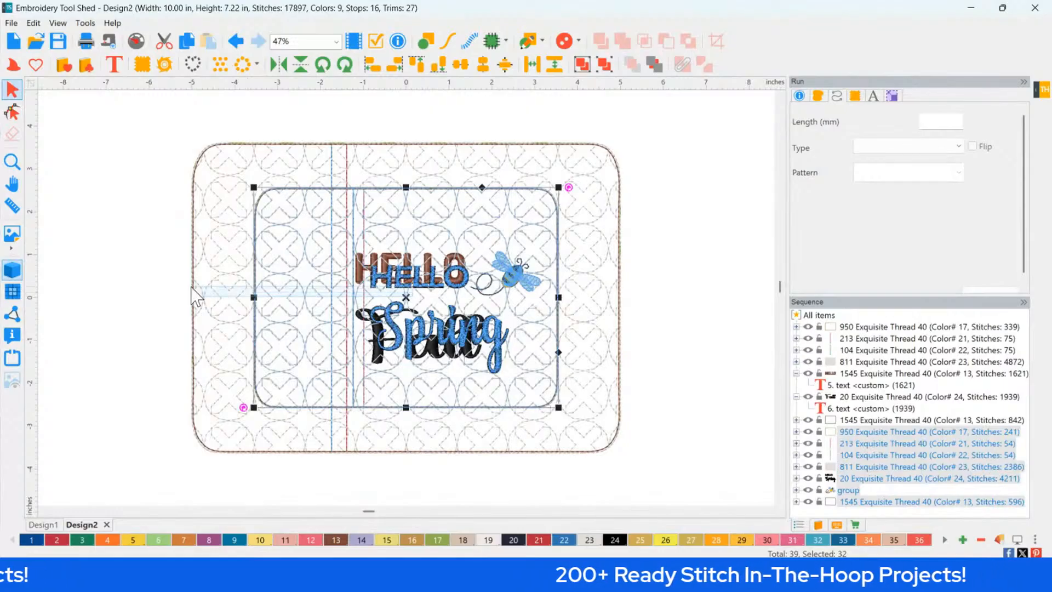
pyautogui.click(190, 286)
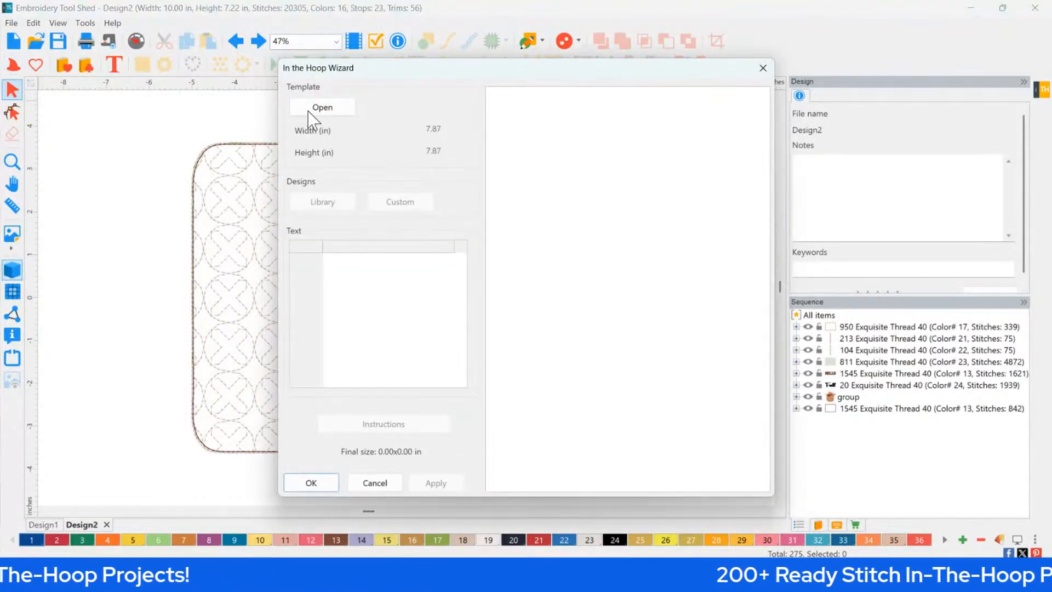
# - Add the pieced HELLO Spring template from Mugrugs to the design and place it to the left of the Fall mug rug
pyautogui.click(321, 107)
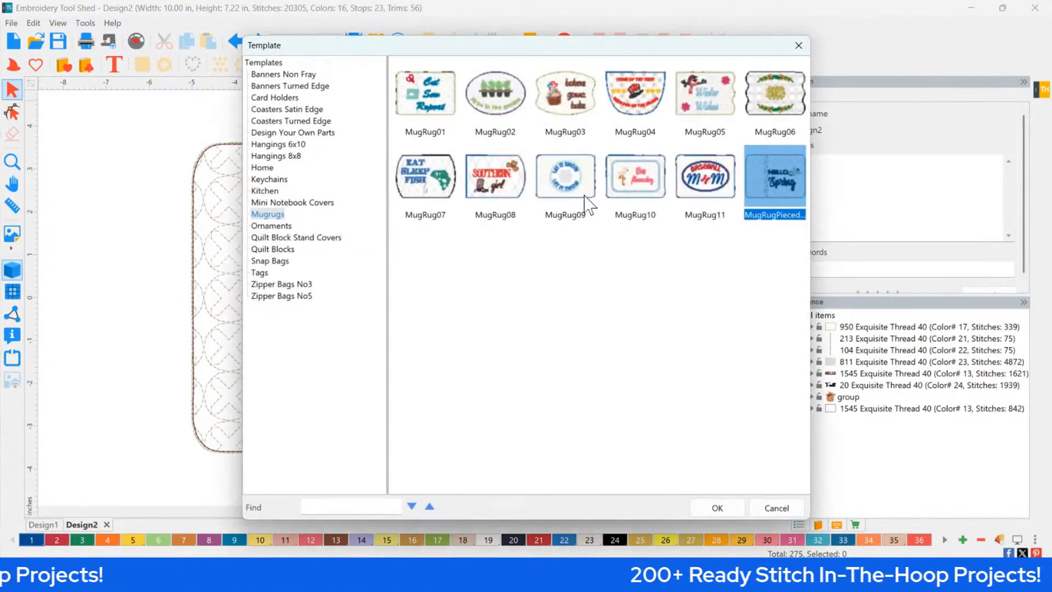
pyautogui.click(761, 195)
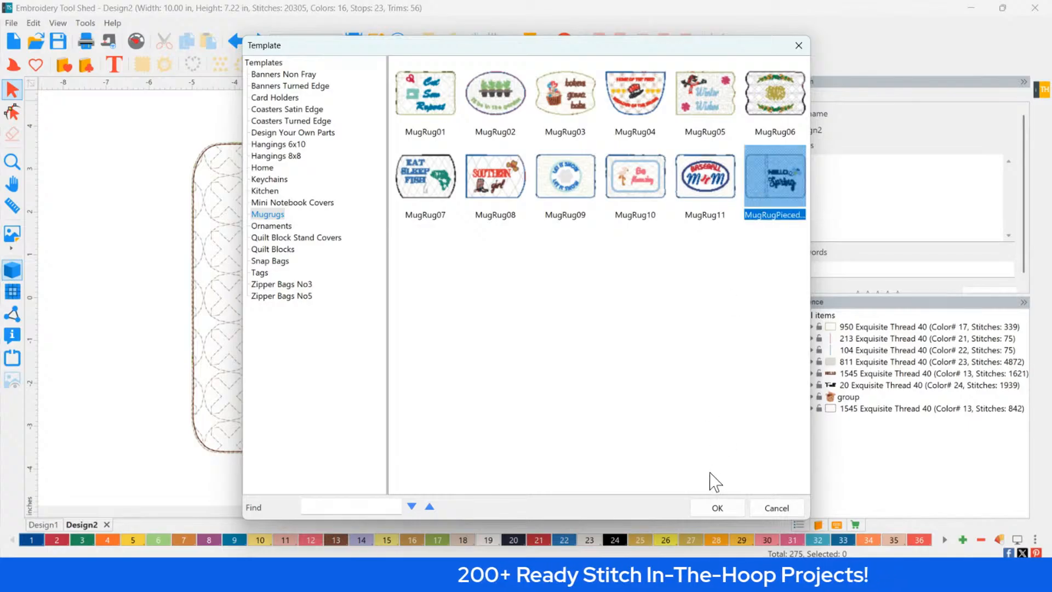
pyautogui.click(719, 508)
pyautogui.click(310, 485)
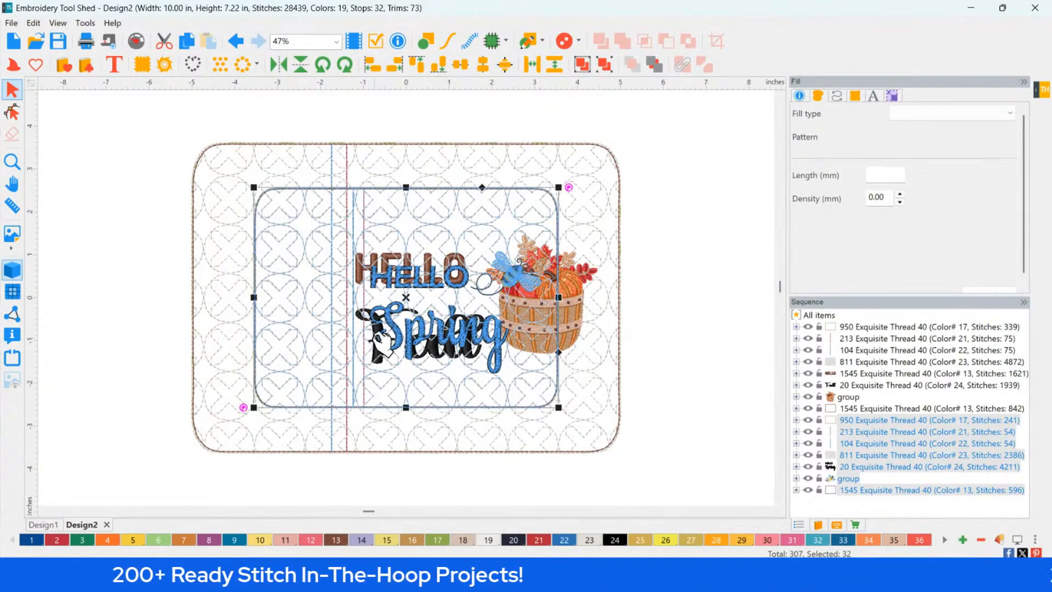
pyautogui.moveTo(412, 304); pyautogui.dragTo(29, 299)
pyautogui.press('F4')
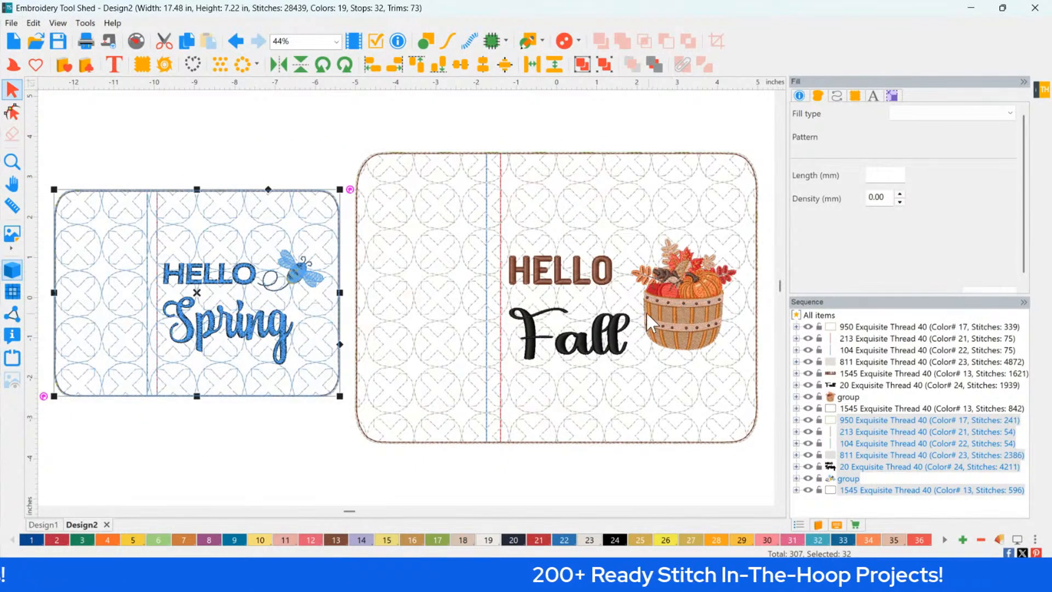
pyautogui.click(304, 157)
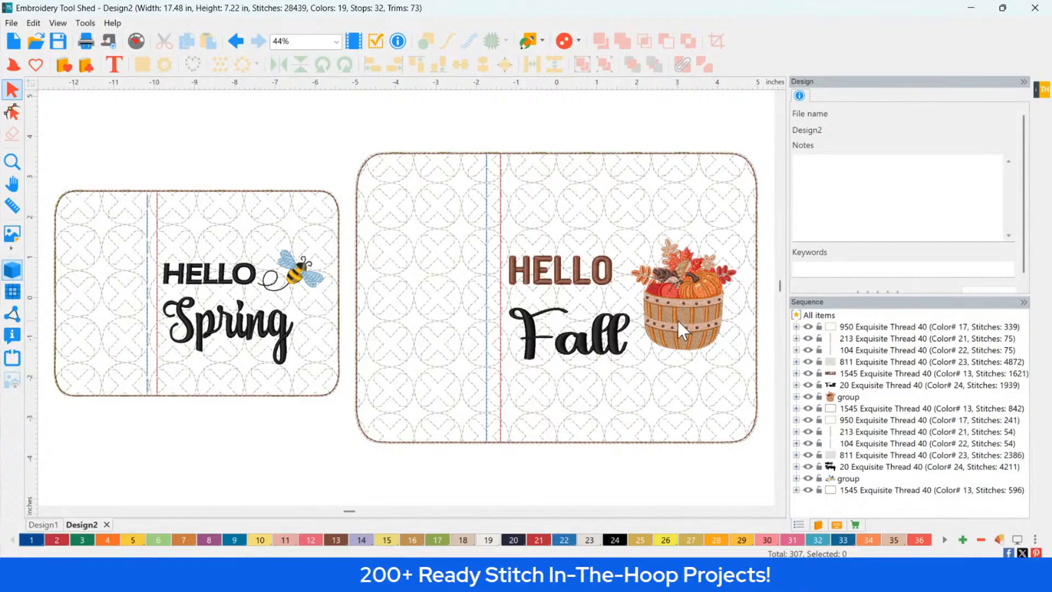
# - Create a new blank design and open the template library of the In the Hoop Wizard
pyautogui.click(14, 42)
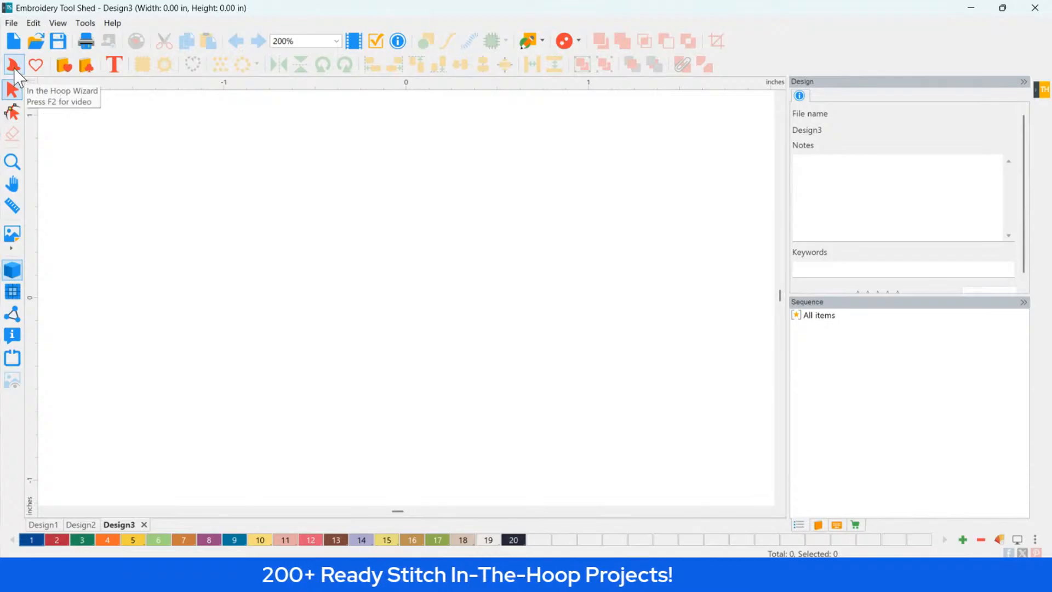
pyautogui.click(13, 65)
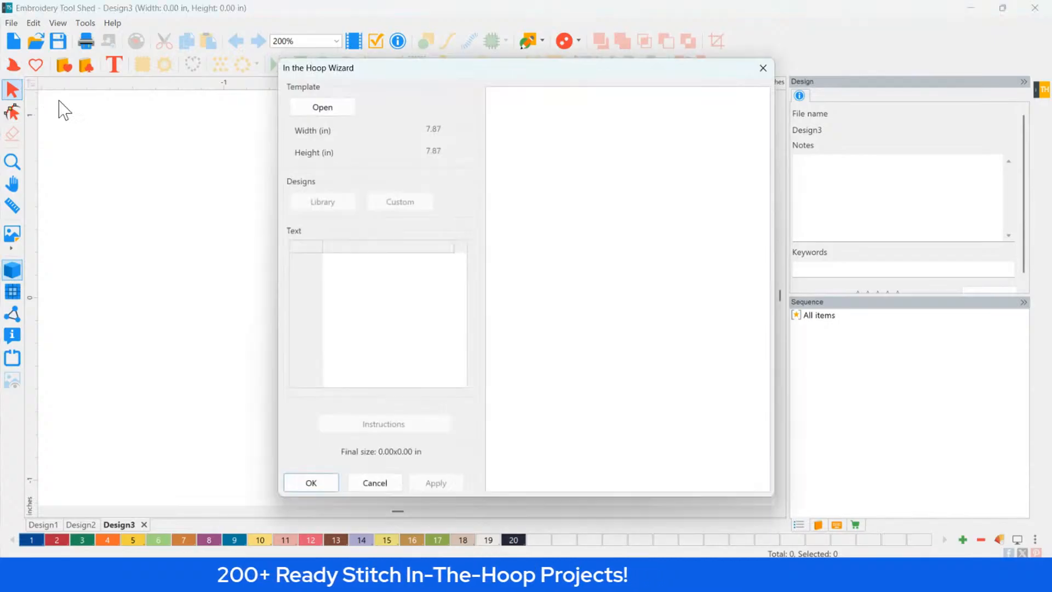
pyautogui.click(328, 110)
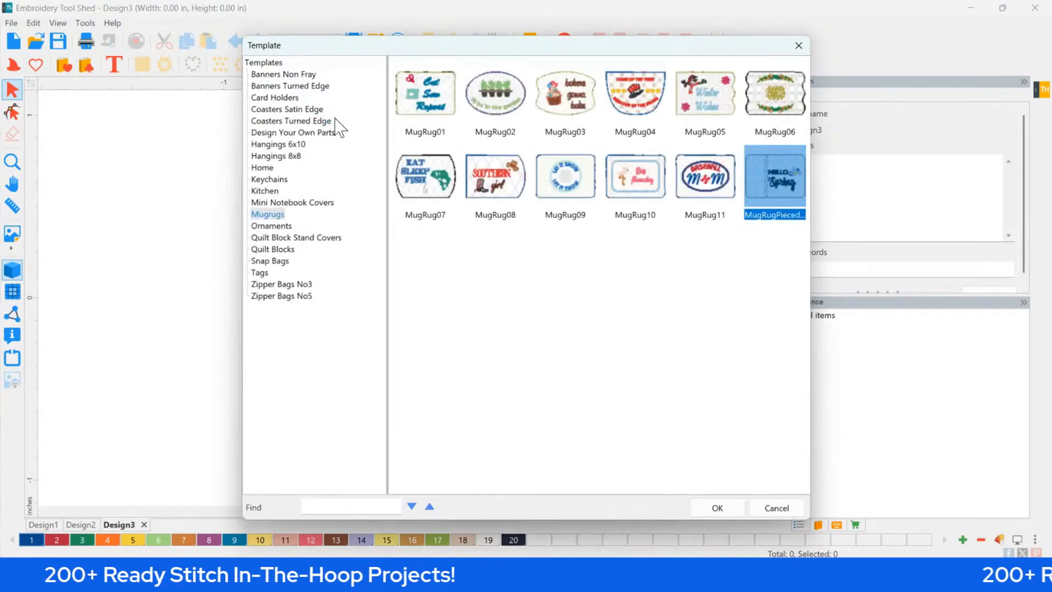
# - Examine the template categories for banners, card holders, satin and turned edge coasters, and 6x10 hangings
pyautogui.click(290, 74)
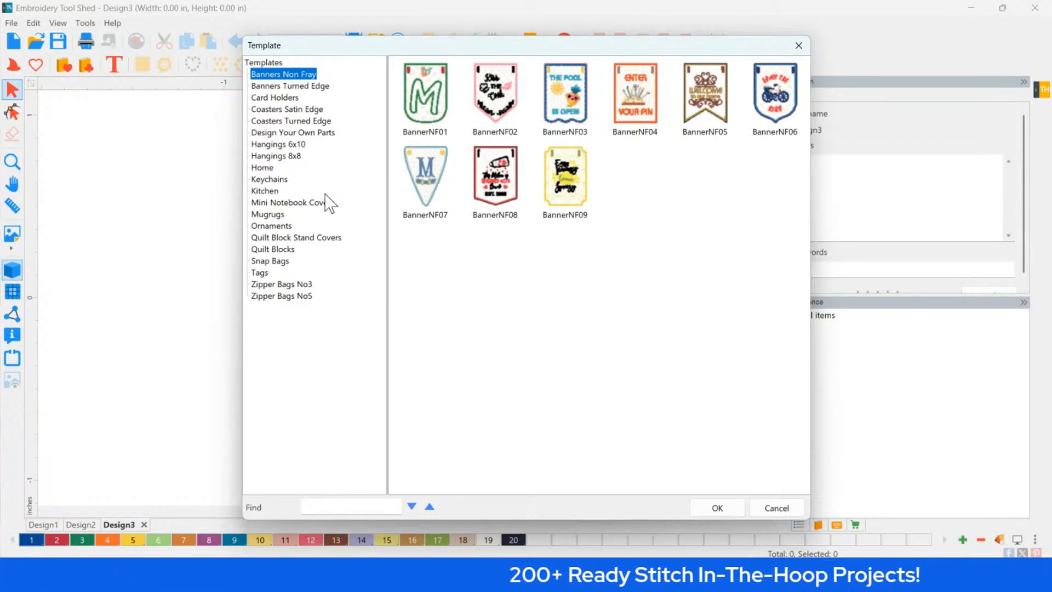
pyautogui.press('Down')
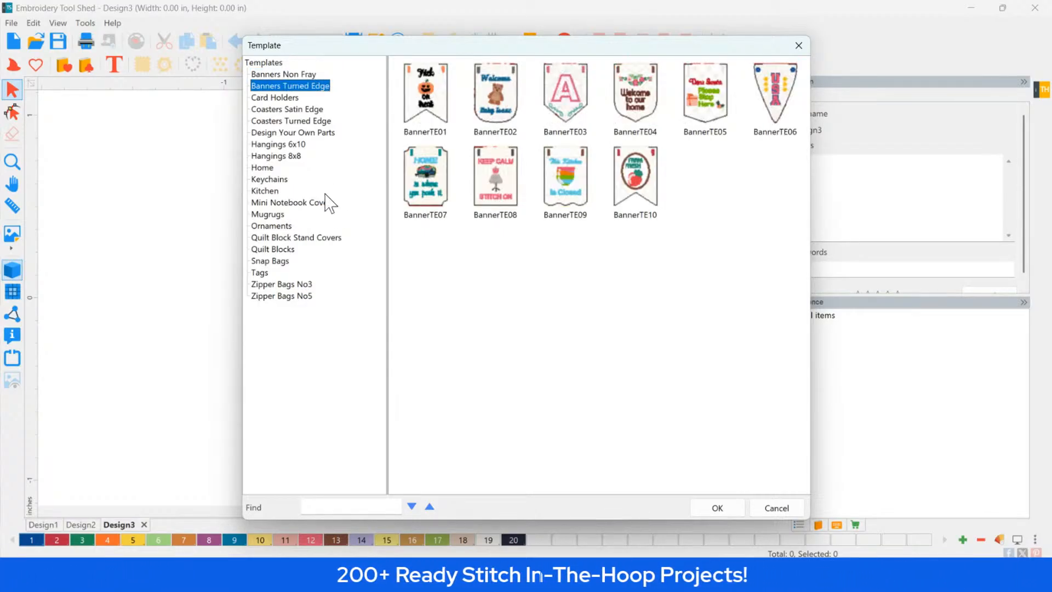
pyautogui.press('Down')
pyautogui.press('Down')
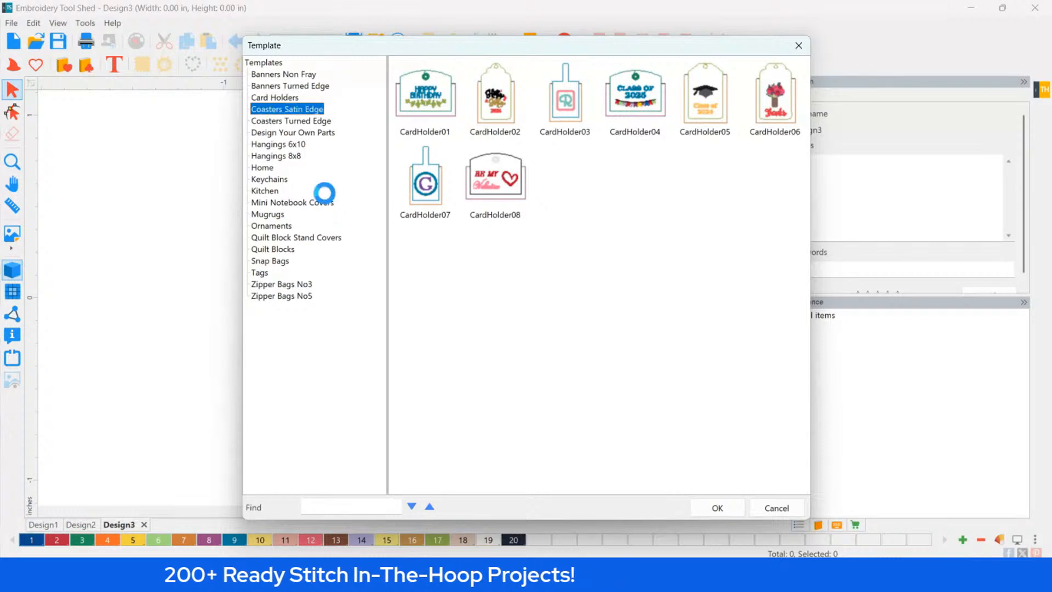
pyautogui.press('Up')
pyautogui.press('Down')
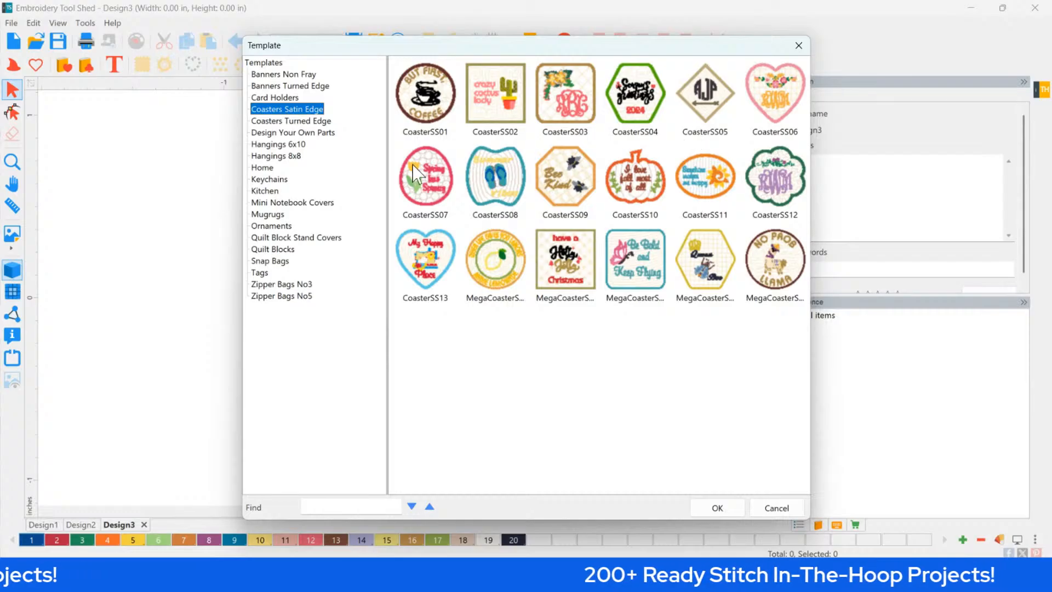
pyautogui.press('Down')
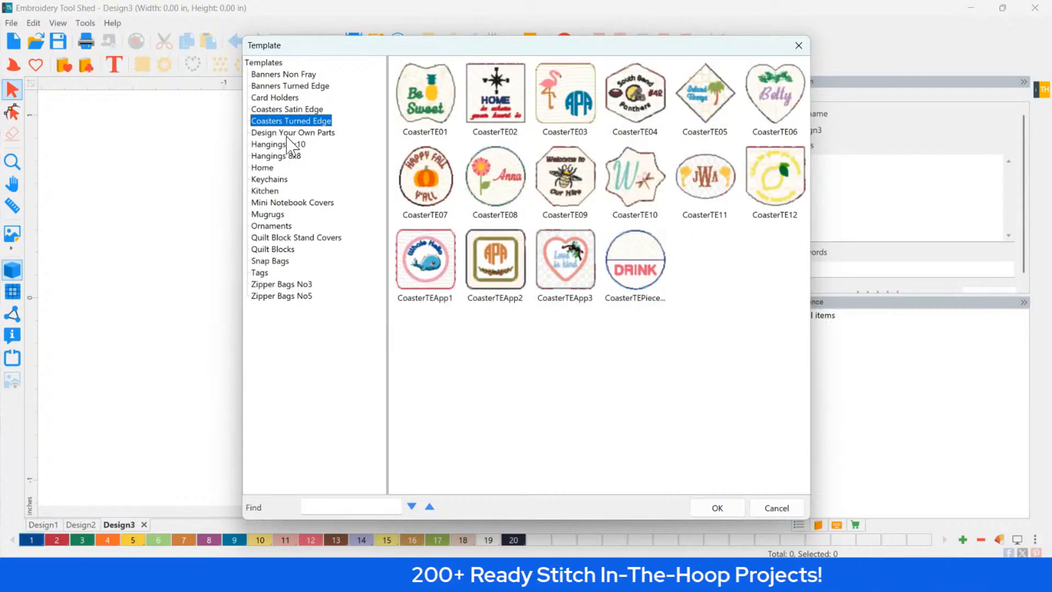
pyautogui.click(283, 145)
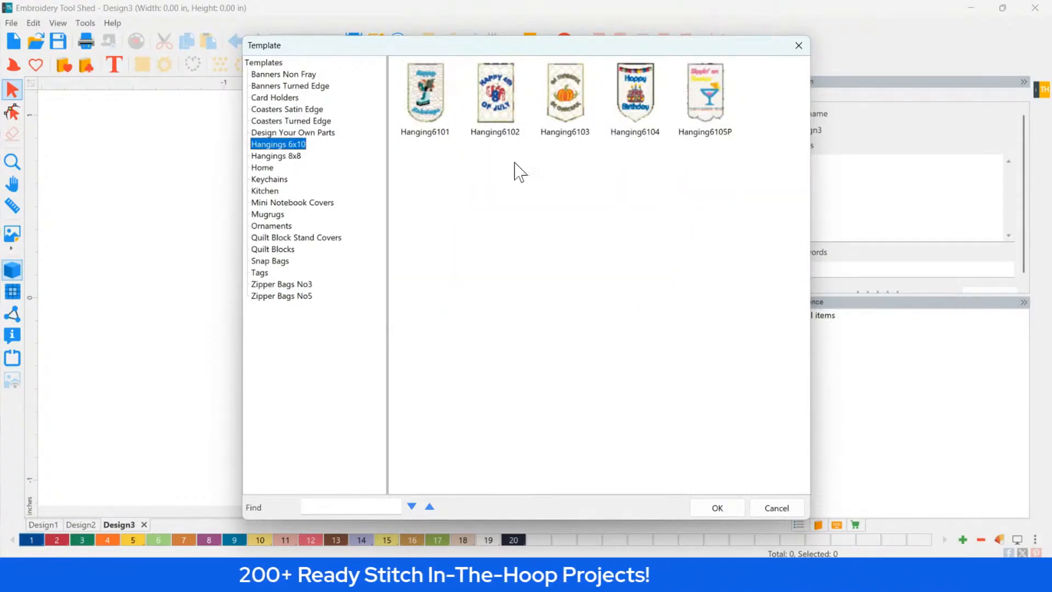
pyautogui.click(493, 120)
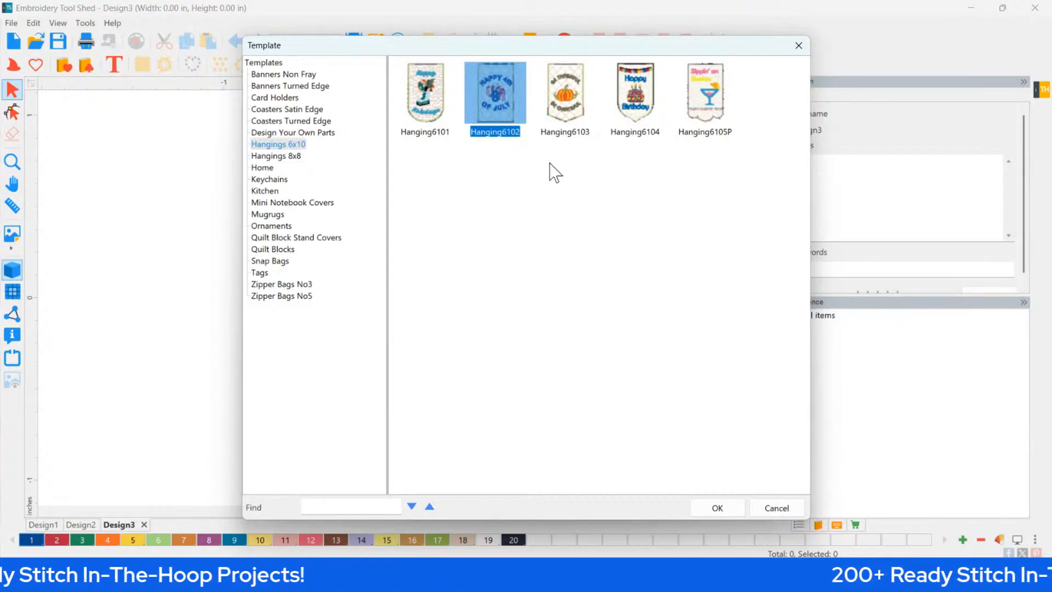
# - Load the Hanging8807BR template from Hangings 8x8 and change its WELCOME lettering to HELLO
pyautogui.click(276, 157)
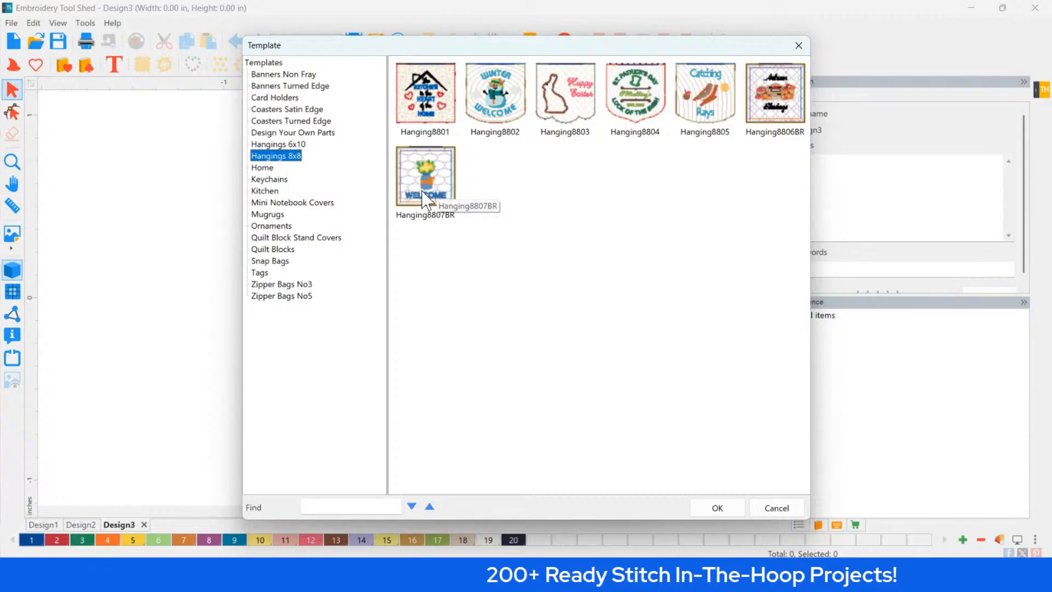
pyautogui.click(436, 204)
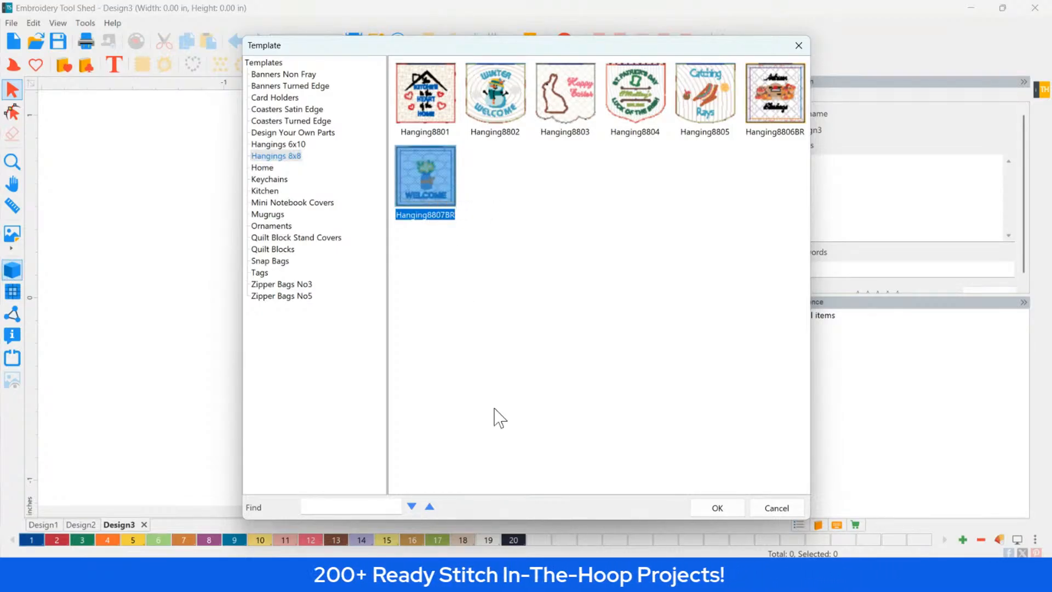
pyautogui.click(719, 508)
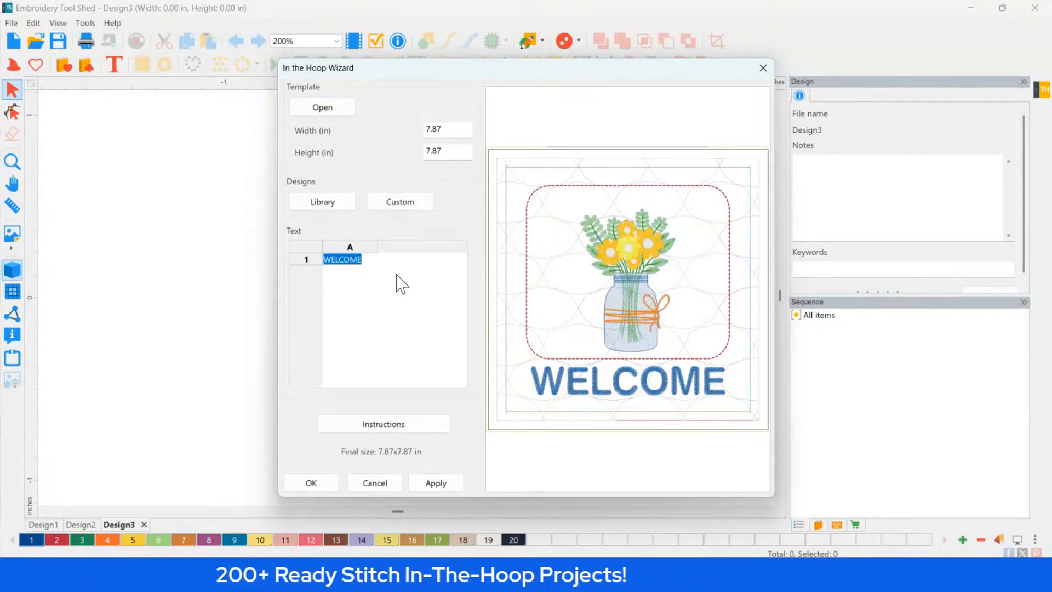
pyautogui.write('LLO')
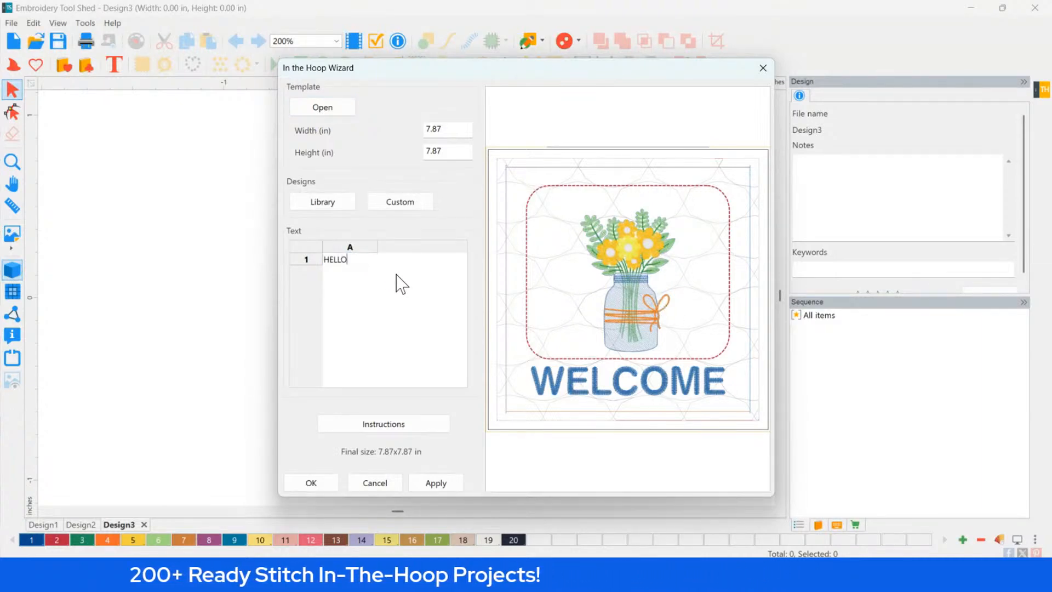
pyautogui.click(435, 481)
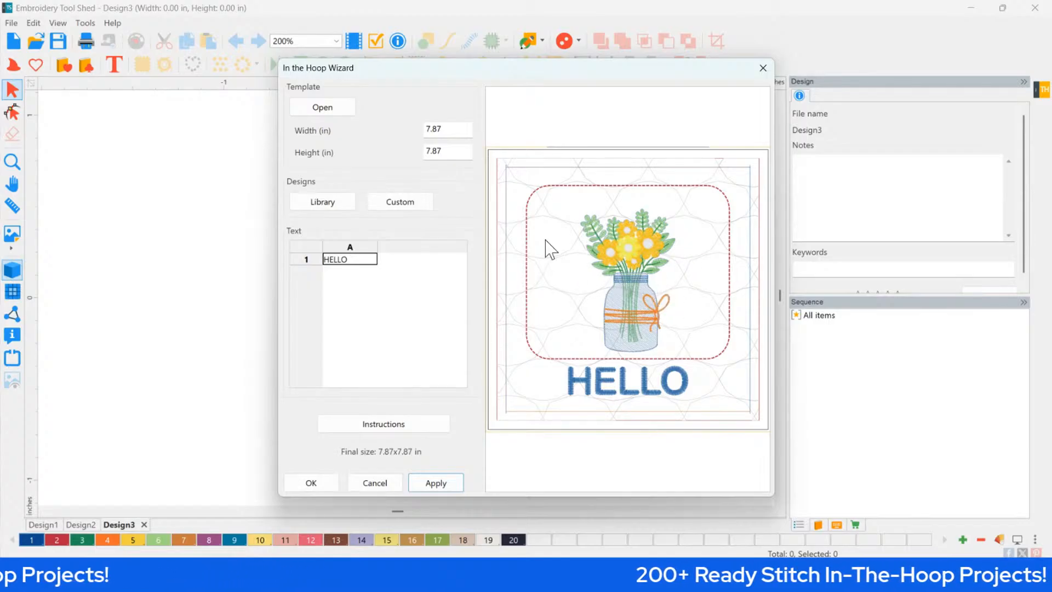
# - Replace the flower jar with the PalmTrees charm from the Summer designs, keeping a rotation angle of 0
pyautogui.click(322, 201)
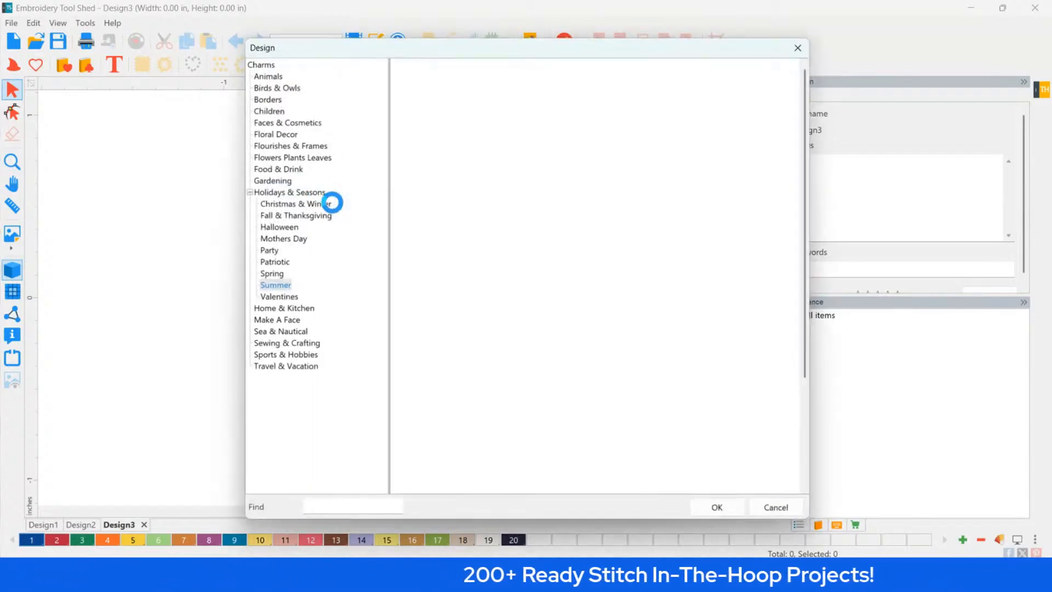
pyautogui.click(569, 106)
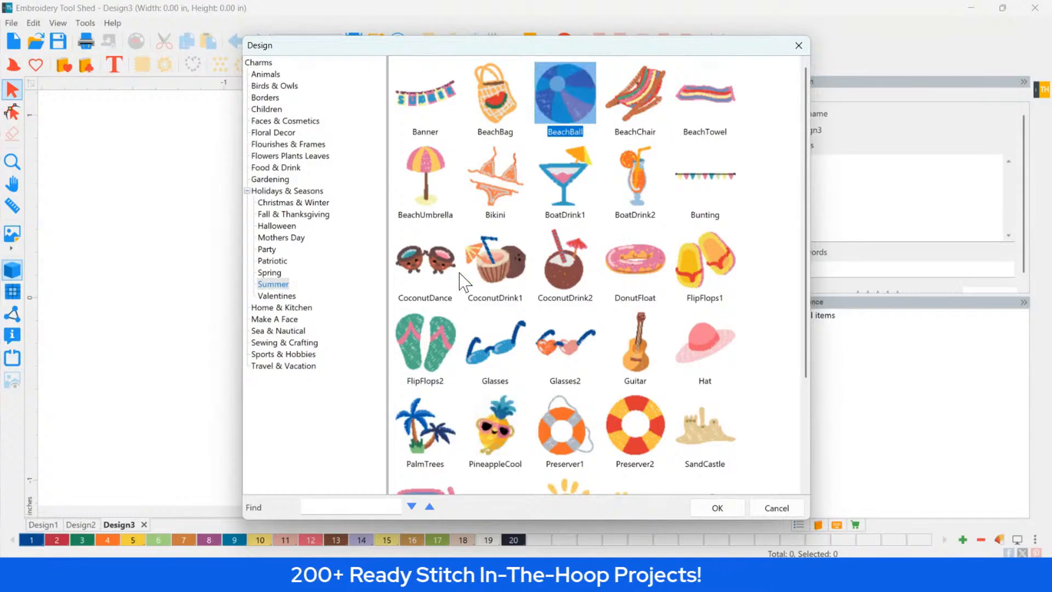
pyautogui.click(427, 421)
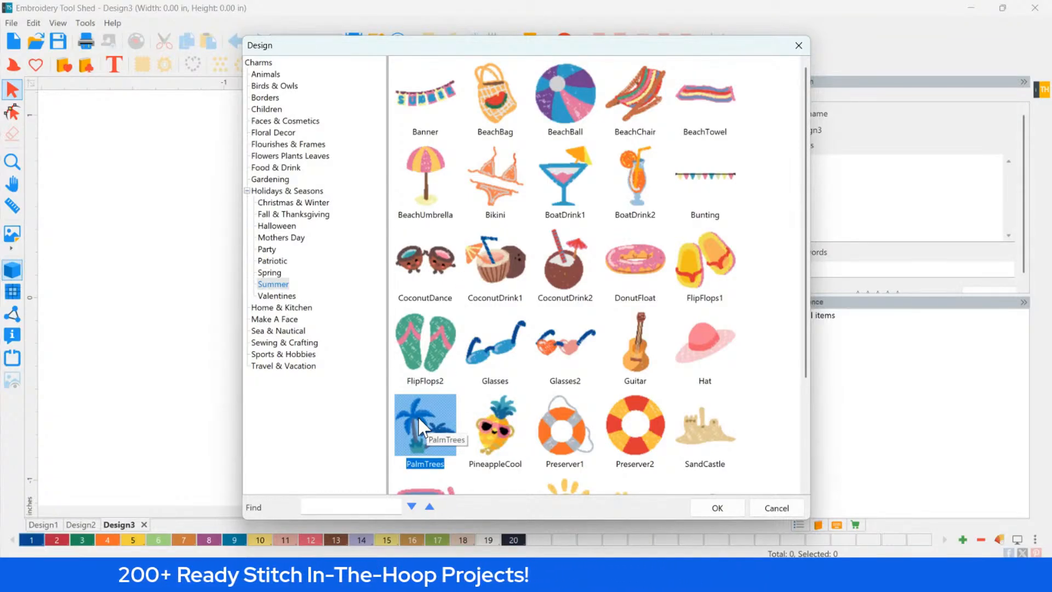
pyautogui.doubleClick(418, 416)
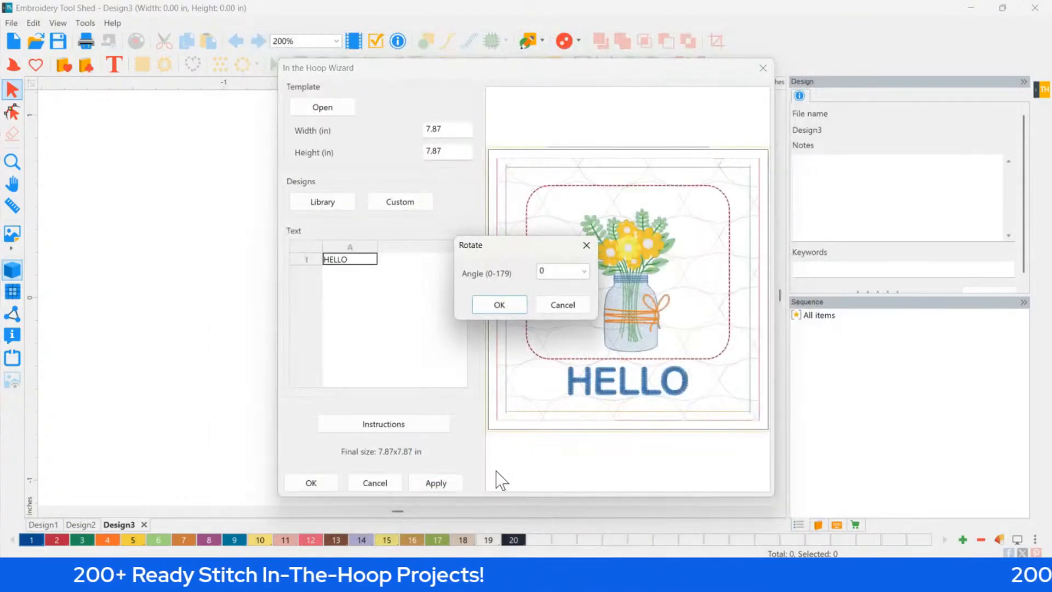
pyautogui.click(495, 304)
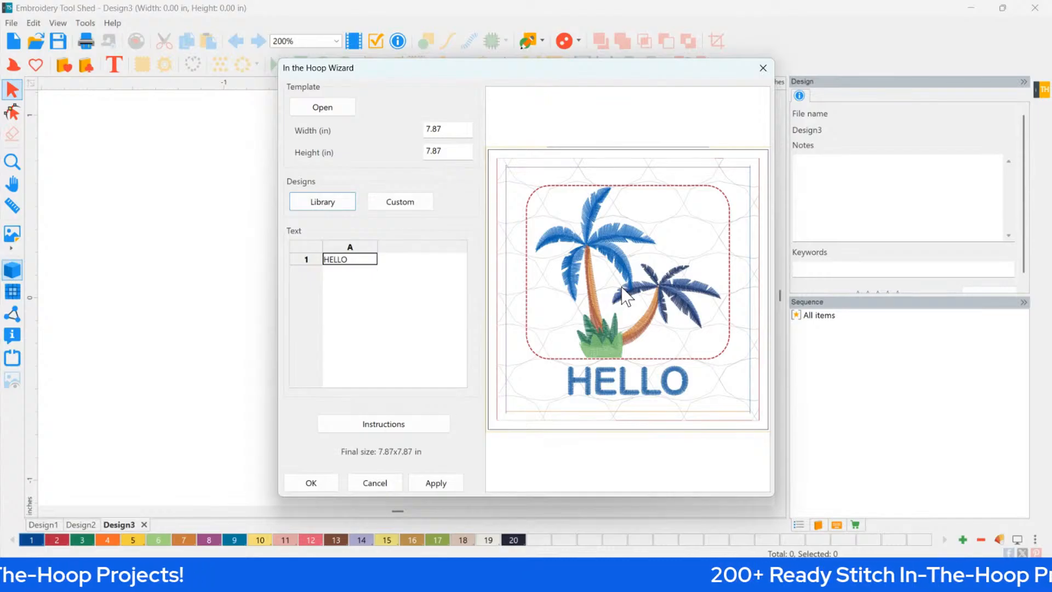
# - Browse for a custom design to replace the palm trees, going to dime > Designs > AJ Designs > OESD > Emb
pyautogui.click(411, 201)
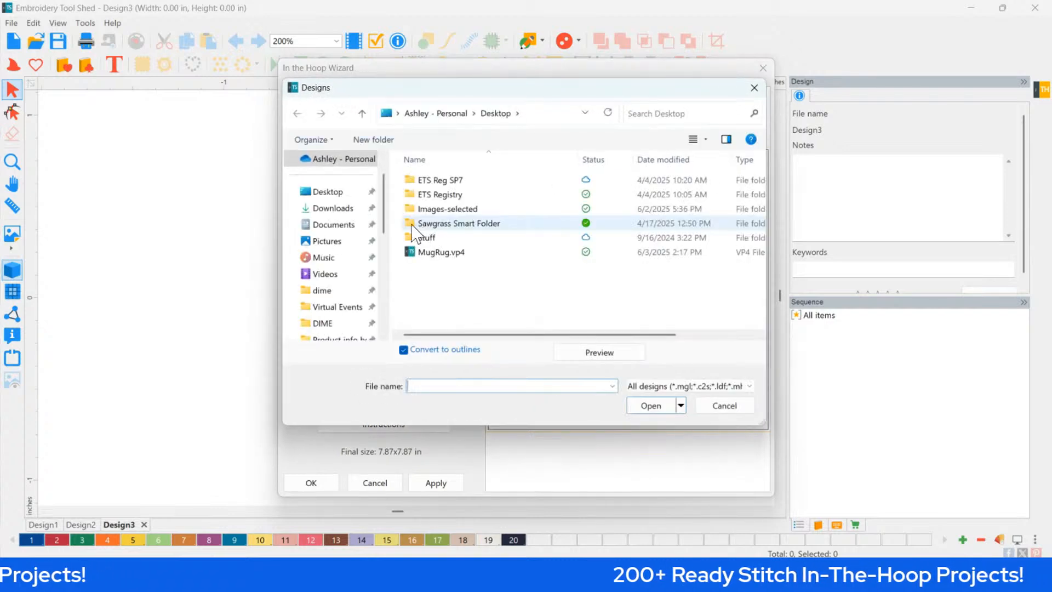
pyautogui.click(324, 291)
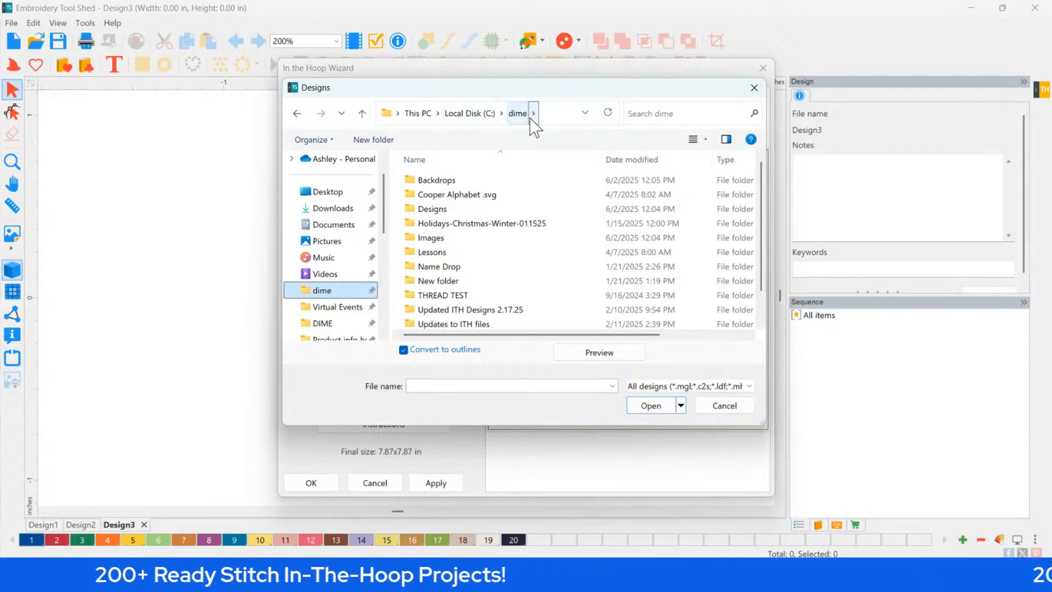
pyautogui.doubleClick(439, 208)
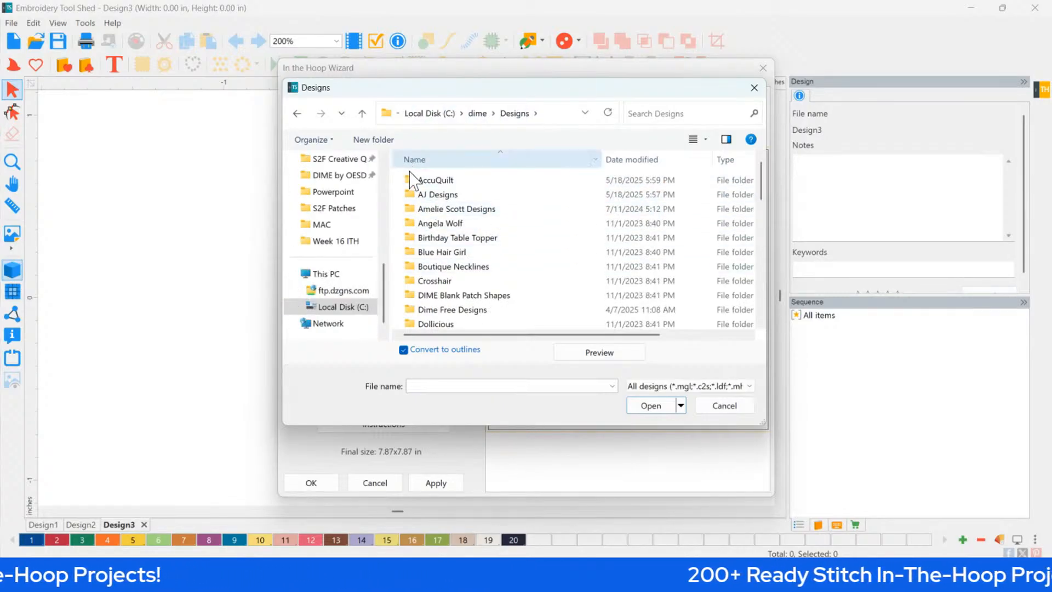
pyautogui.scroll(-1, 463, 318)
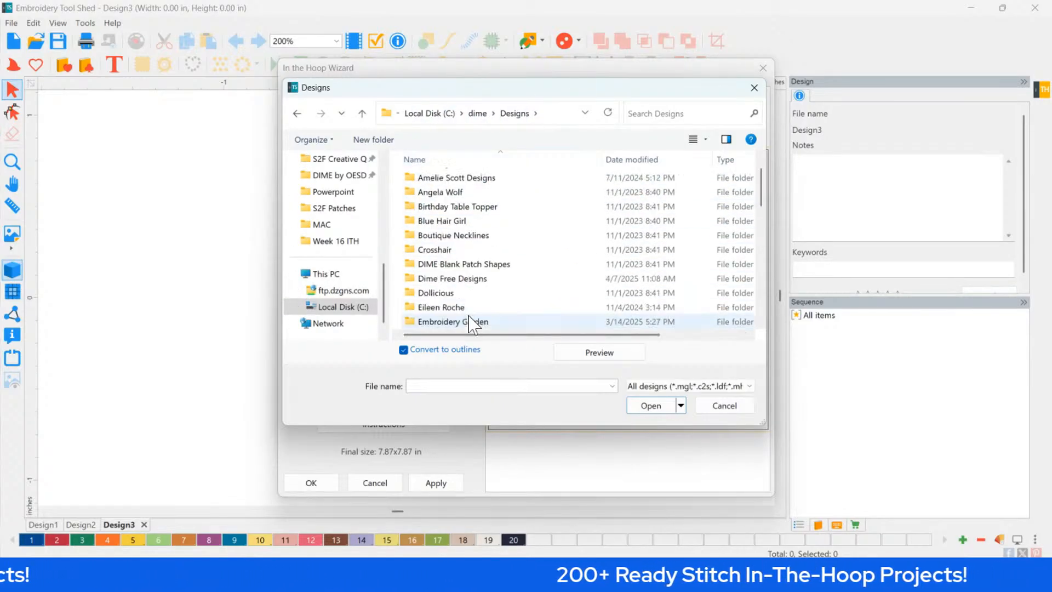
pyautogui.click(416, 253)
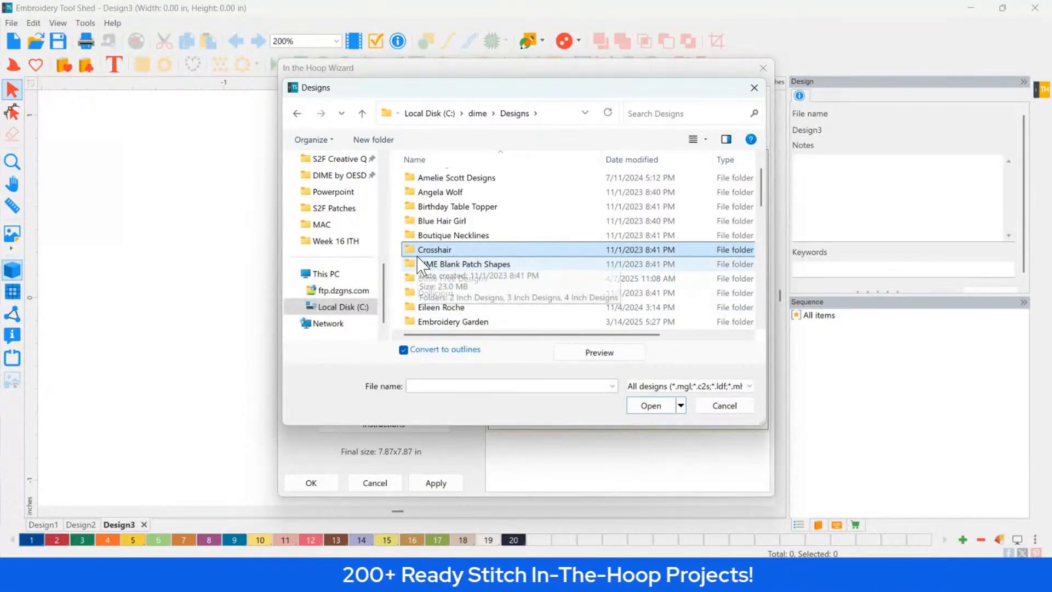
pyautogui.press('o')
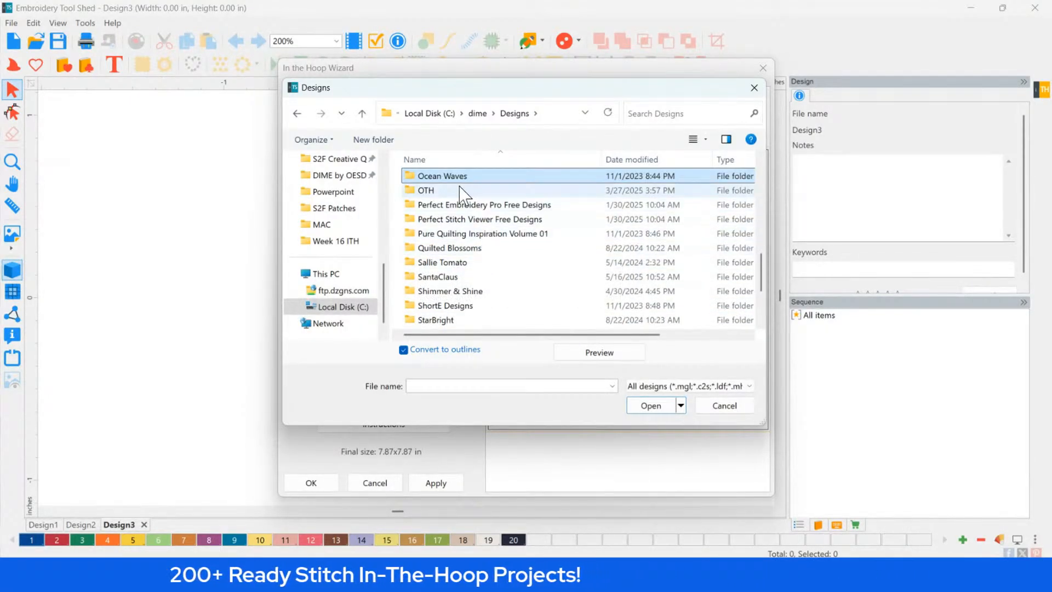
pyautogui.scroll(10, 476, 236)
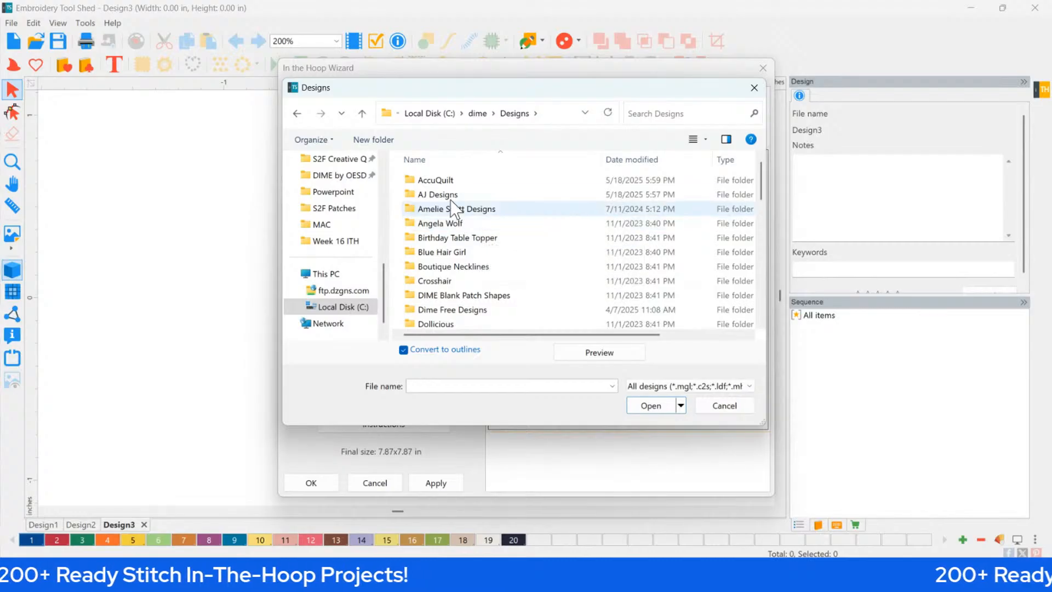
pyautogui.doubleClick(422, 194)
pyautogui.press('o')
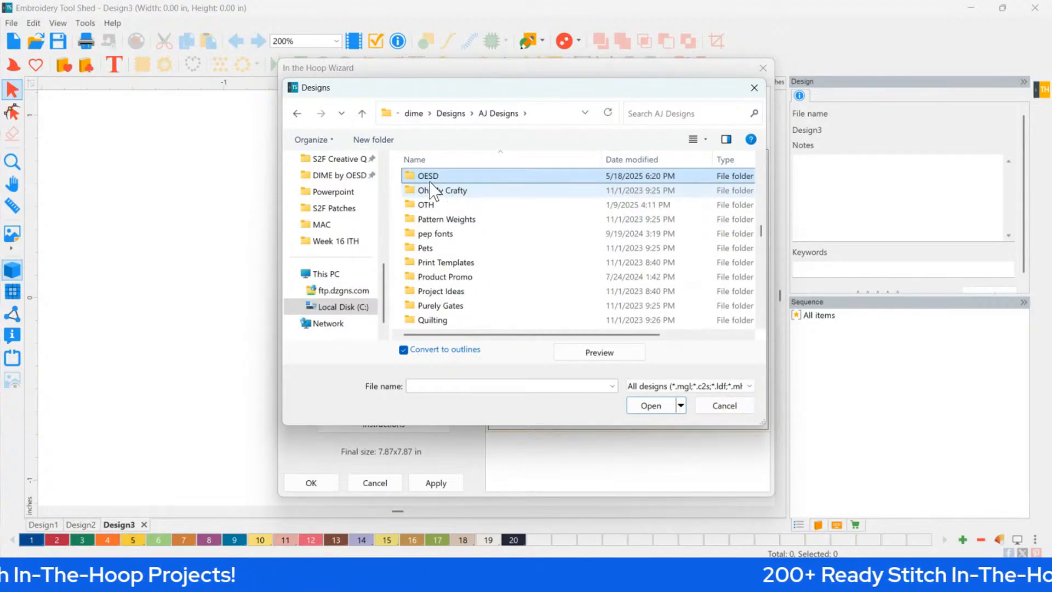
pyautogui.press('Return')
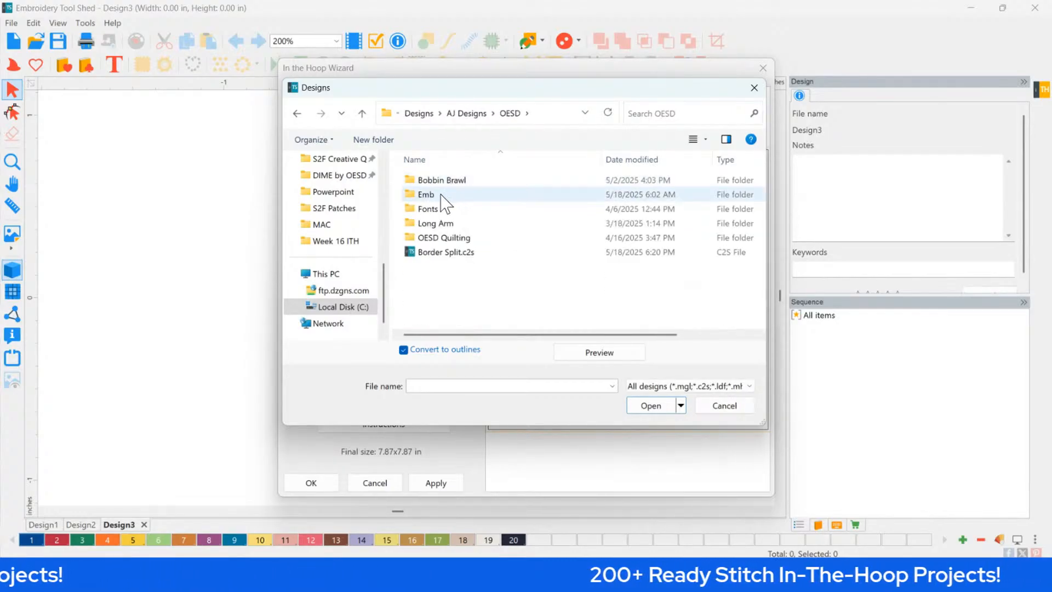
pyautogui.doubleClick(439, 195)
# - Look through the embroidery collection folders and open Floral Bouquets PK10096
pyautogui.click(459, 196)
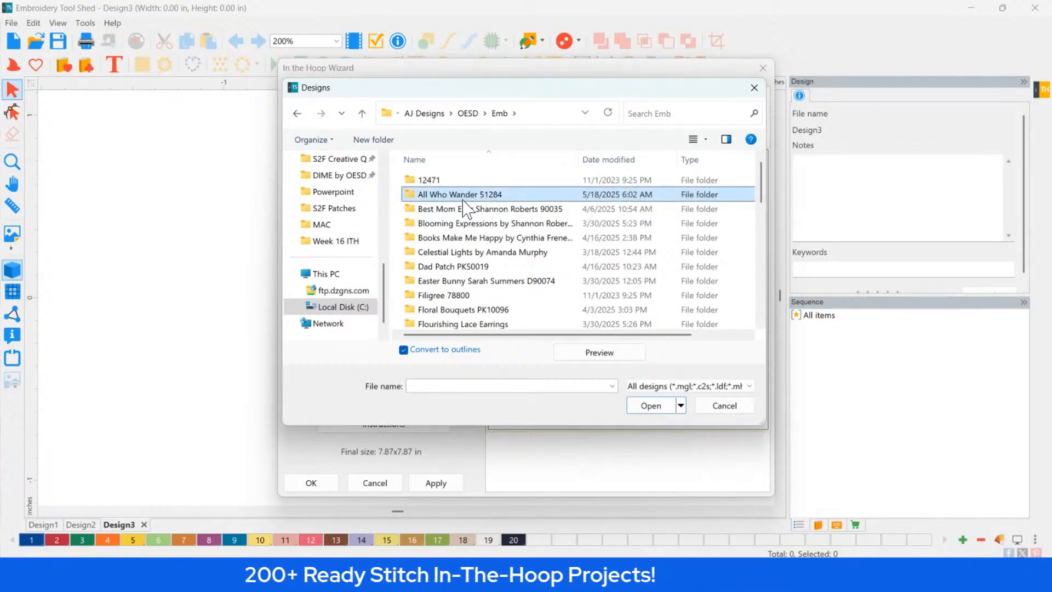
pyautogui.click(466, 210)
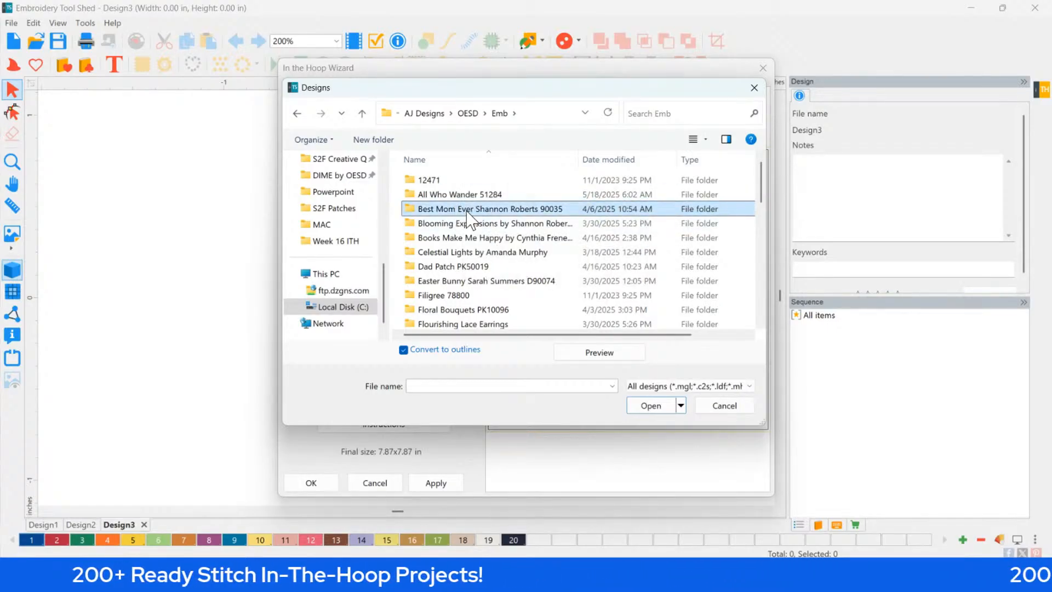
pyautogui.click(461, 223)
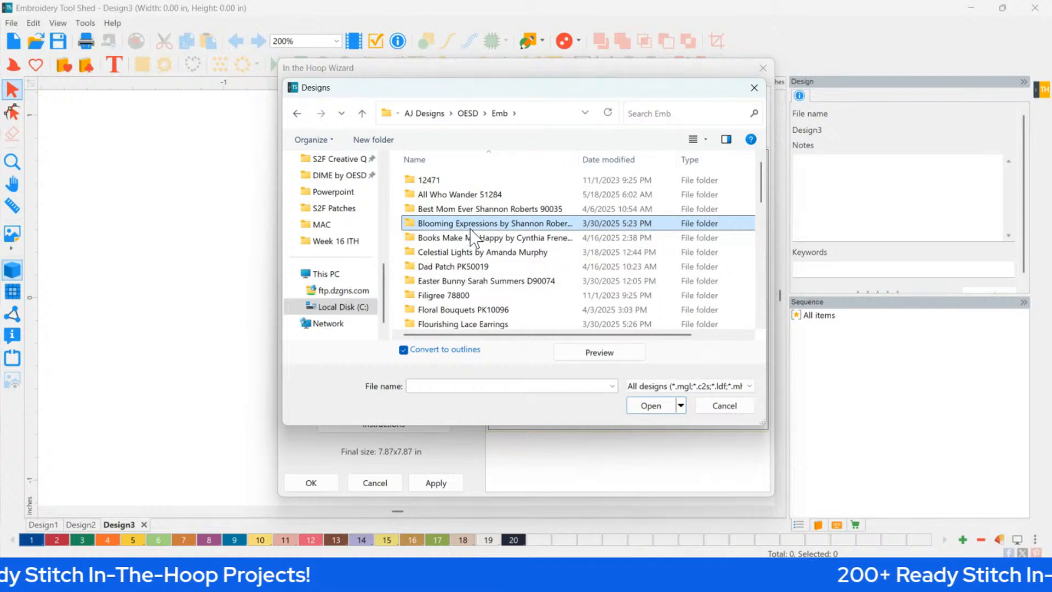
pyautogui.click(463, 267)
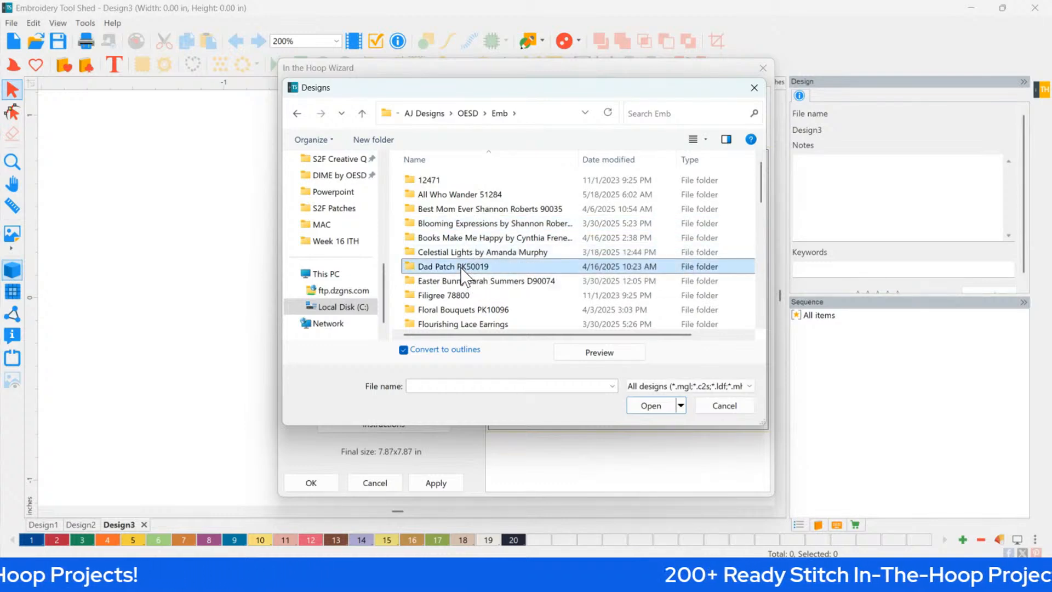
pyautogui.press('Up')
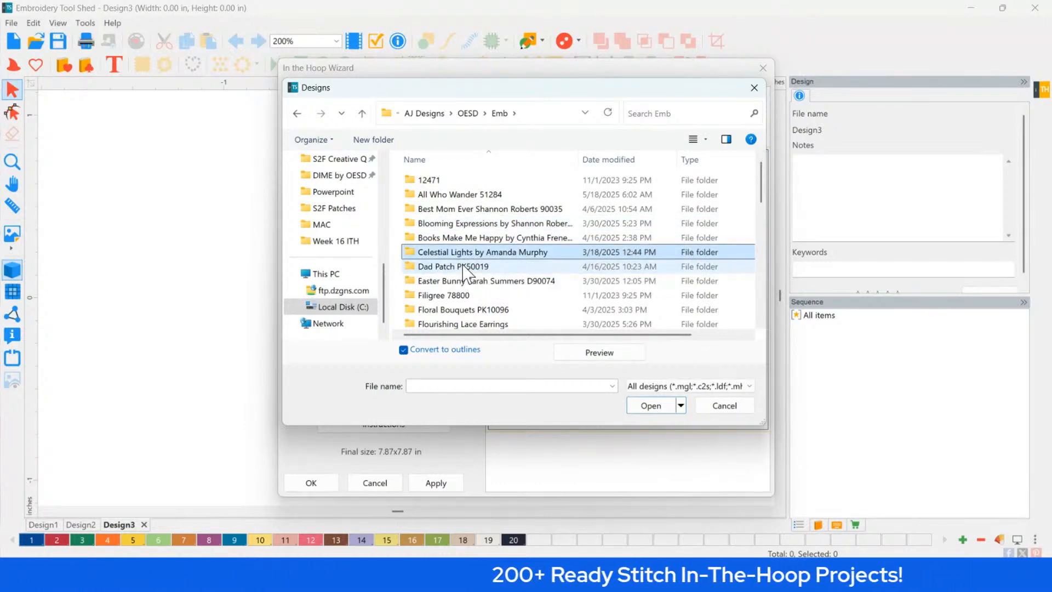
pyautogui.click(460, 295)
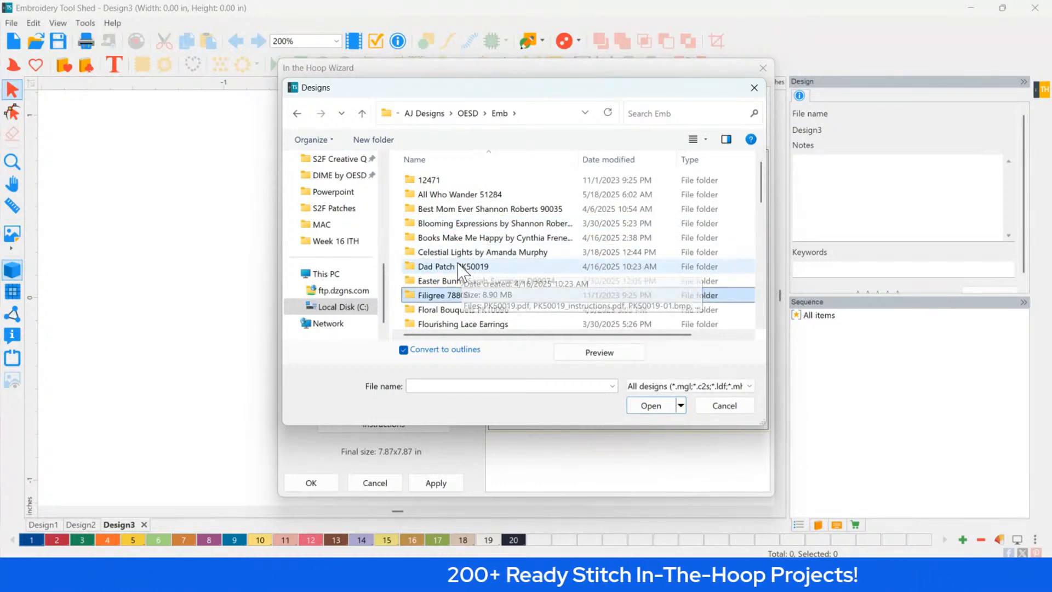
pyautogui.click(457, 310)
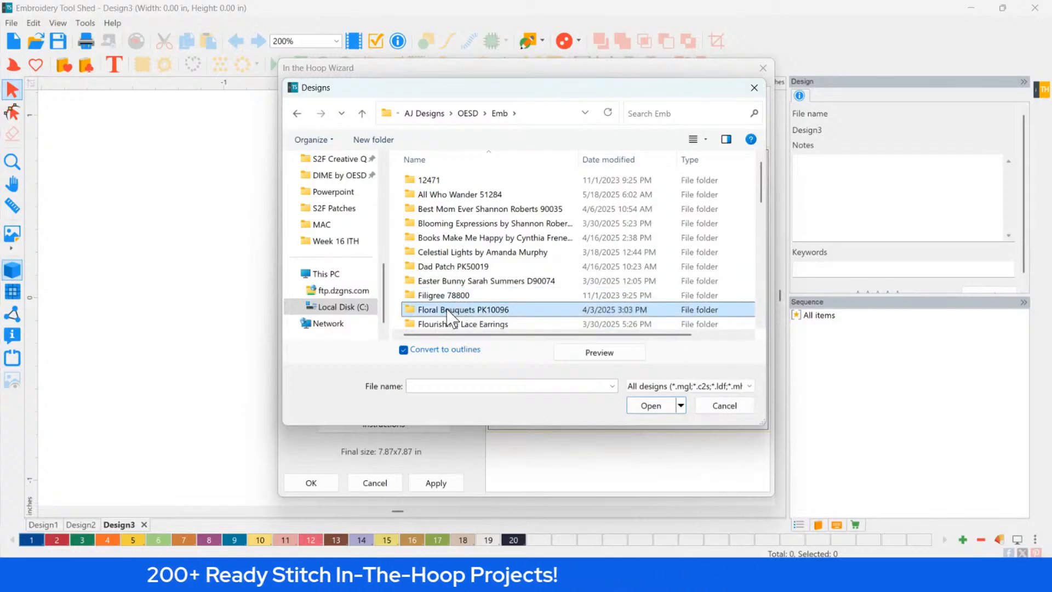
pyautogui.doubleClick(457, 310)
# - Insert the PK10096-01 floral bouquet into the hanging in place of the palm trees, keeping a rotation angle of 0
pyautogui.click(553, 189)
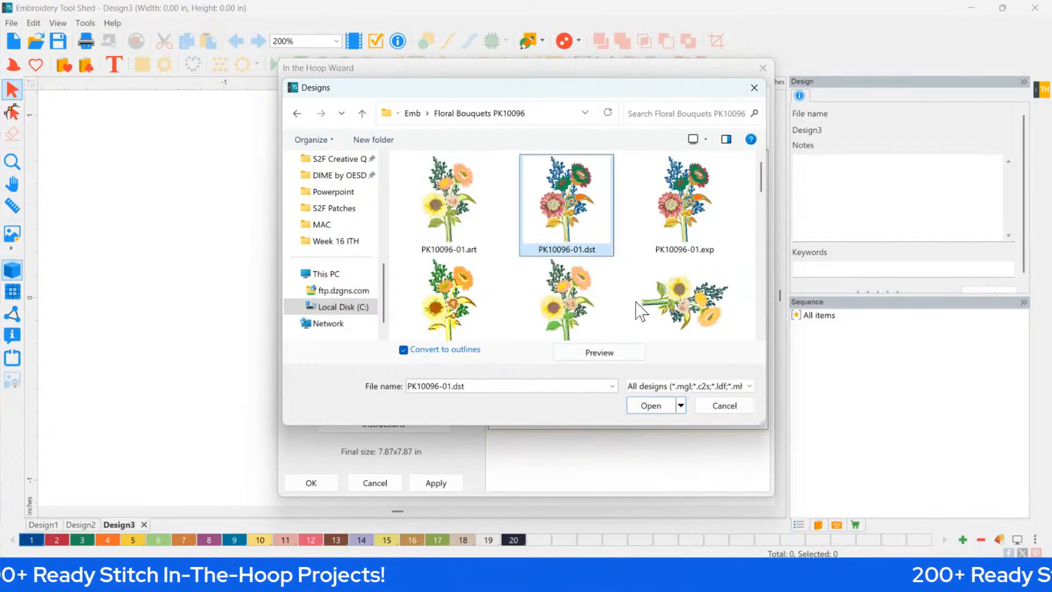
pyautogui.click(657, 304)
pyautogui.click(685, 203)
pyautogui.click(464, 221)
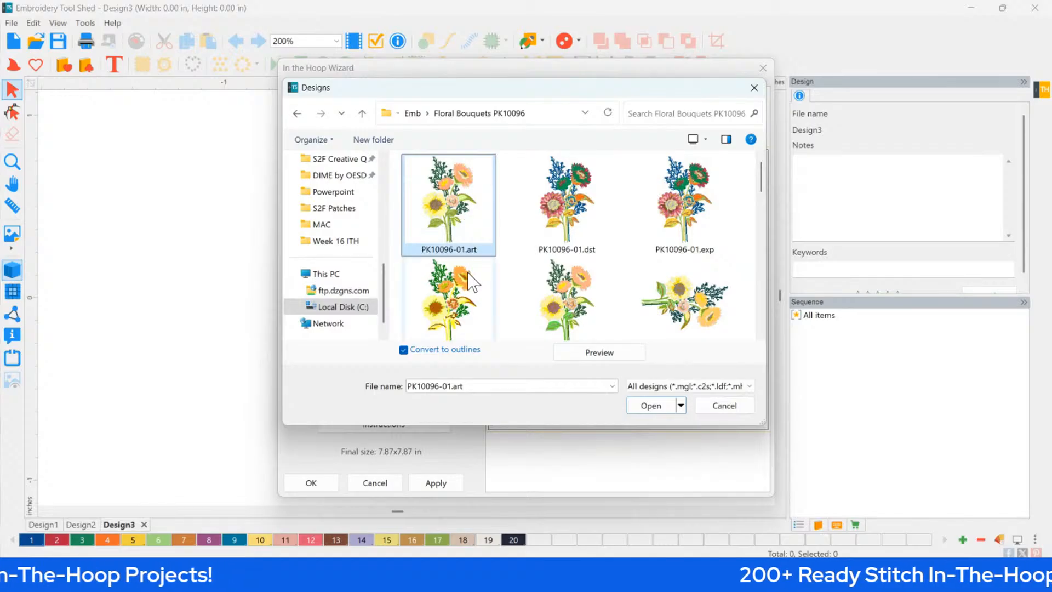
pyautogui.click(631, 403)
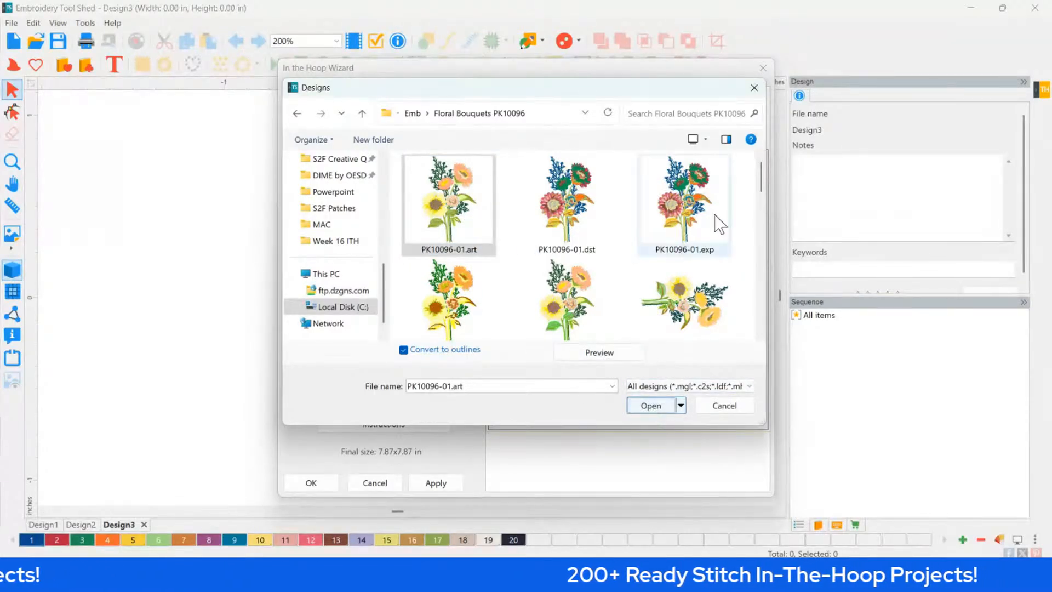
pyautogui.moveTo(761, 176); pyautogui.dragTo(777, 203)
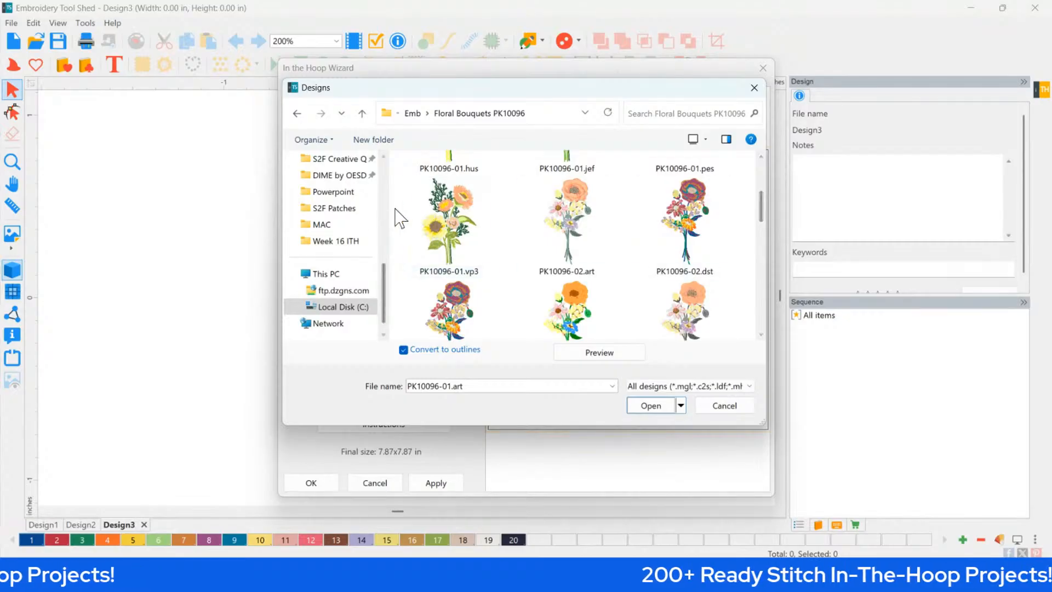
pyautogui.click(433, 225)
pyautogui.scroll(2, 468, 262)
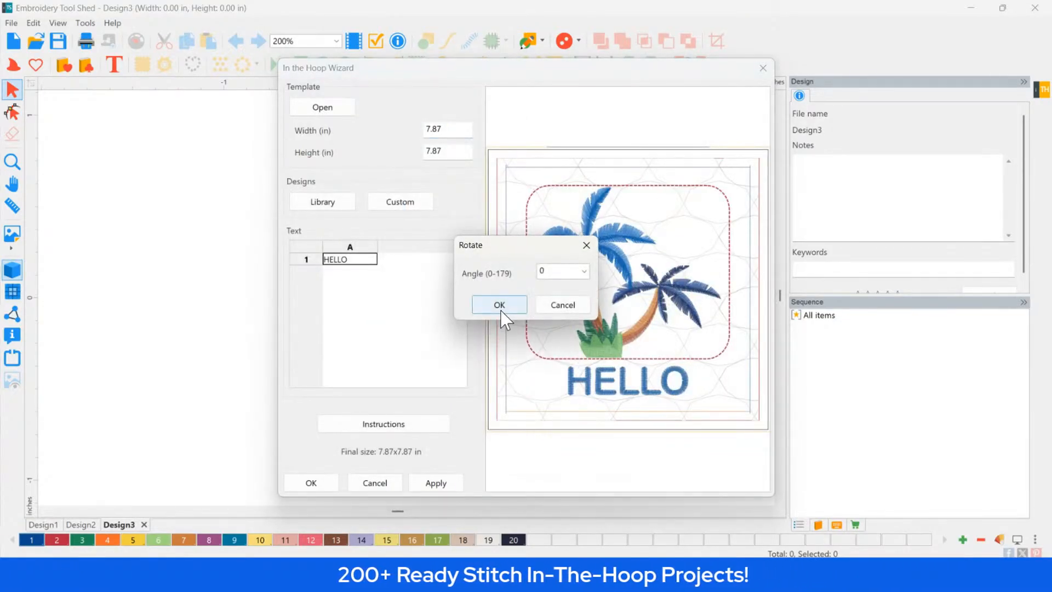
pyautogui.click(499, 305)
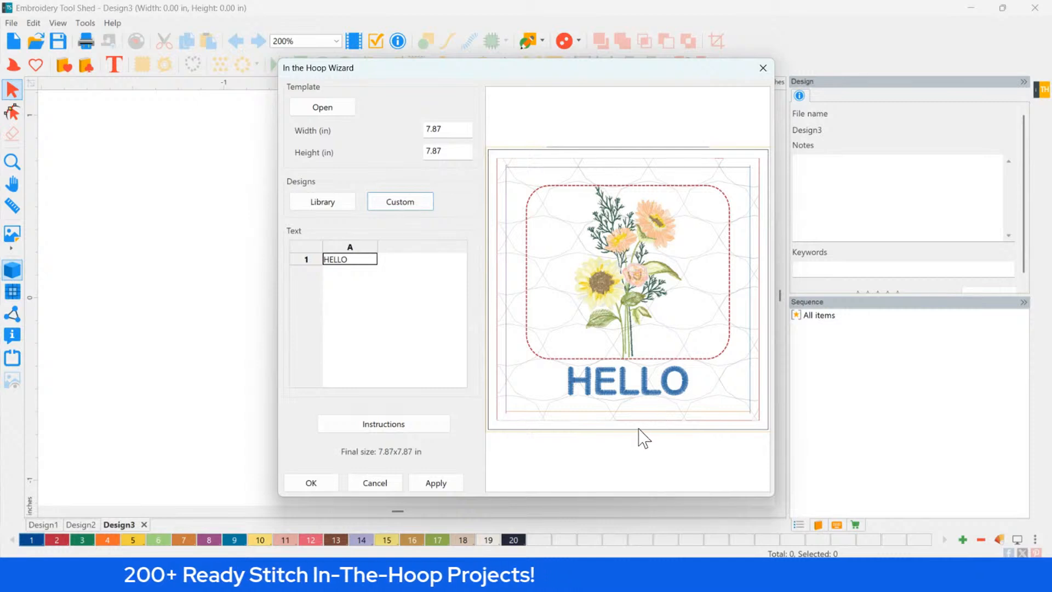
# - Change the hanging's lettering to BLOOM and generate the finished design in the workspace
pyautogui.doubleClick(362, 260)
pyautogui.write('BLOOM')
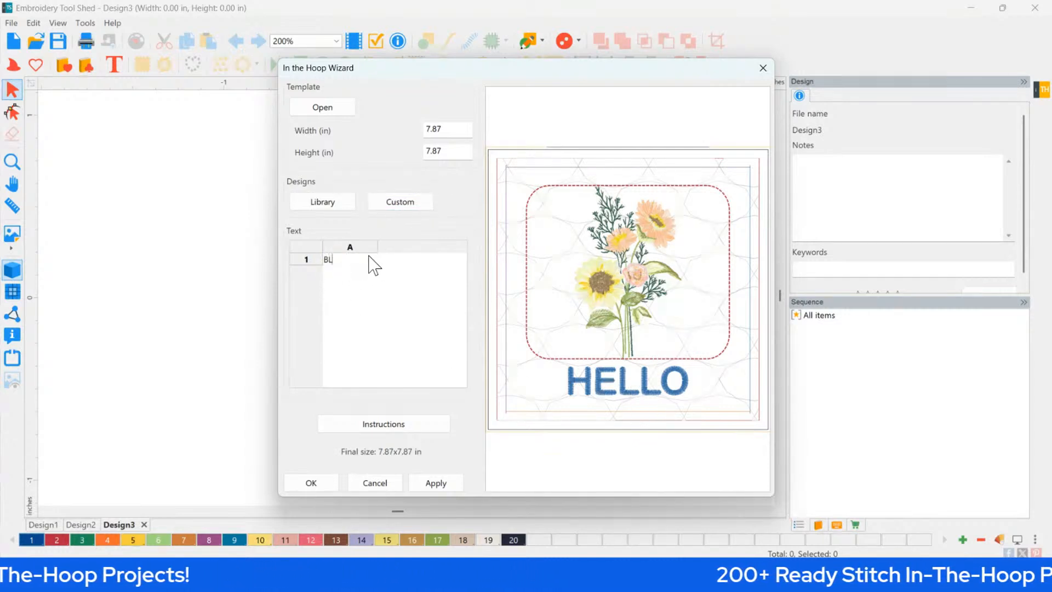
pyautogui.click(437, 482)
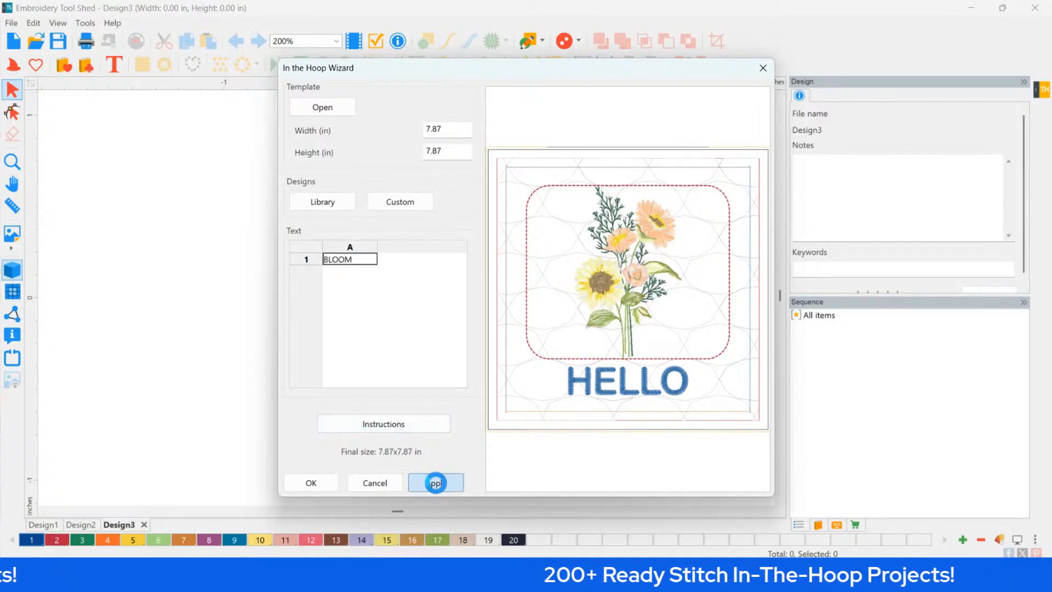
pyautogui.click(314, 485)
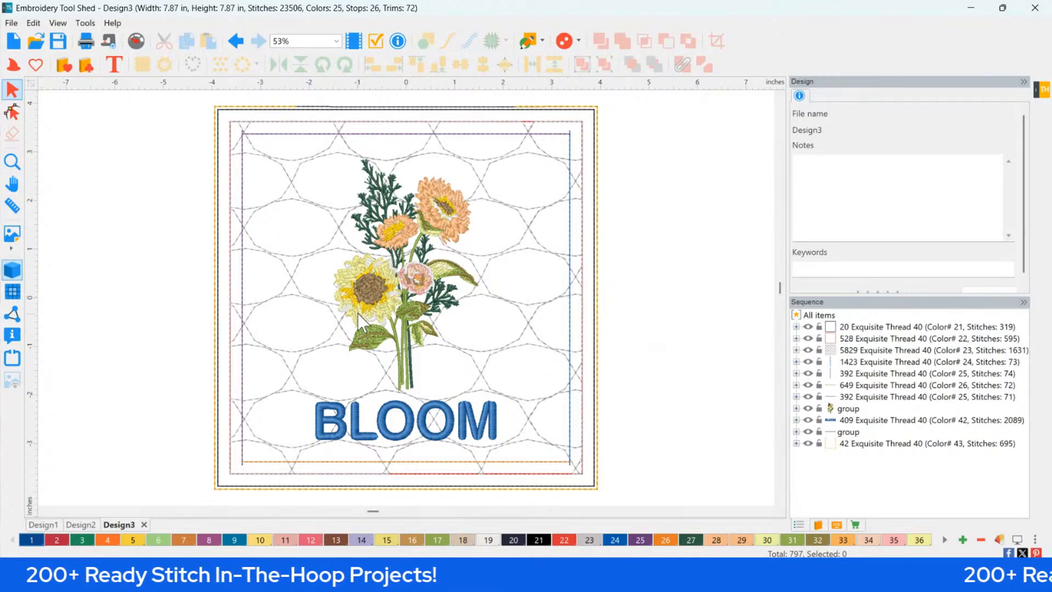
pyautogui.click(13, 65)
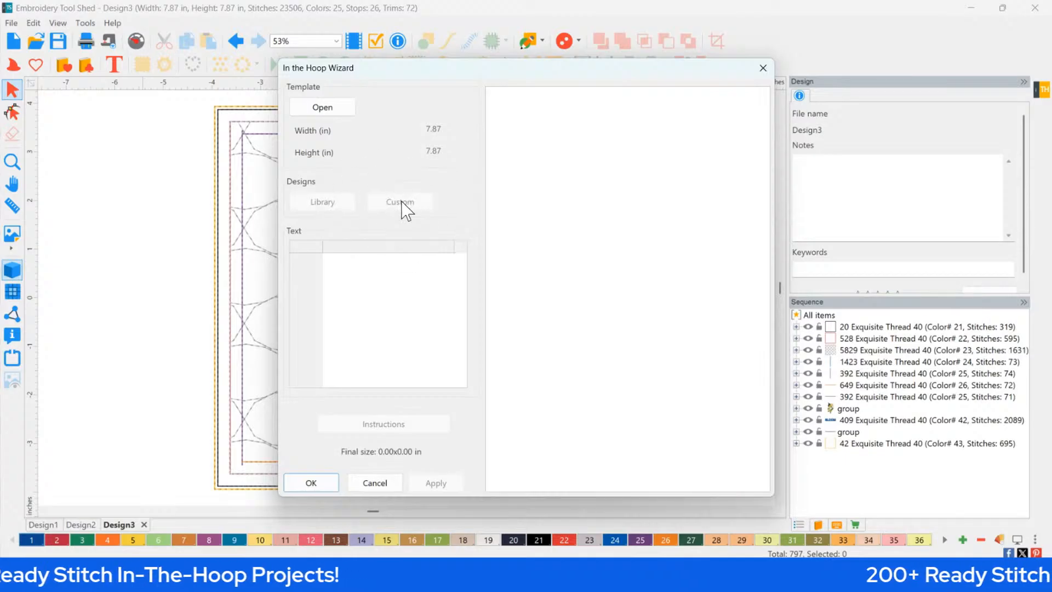
pyautogui.click(761, 68)
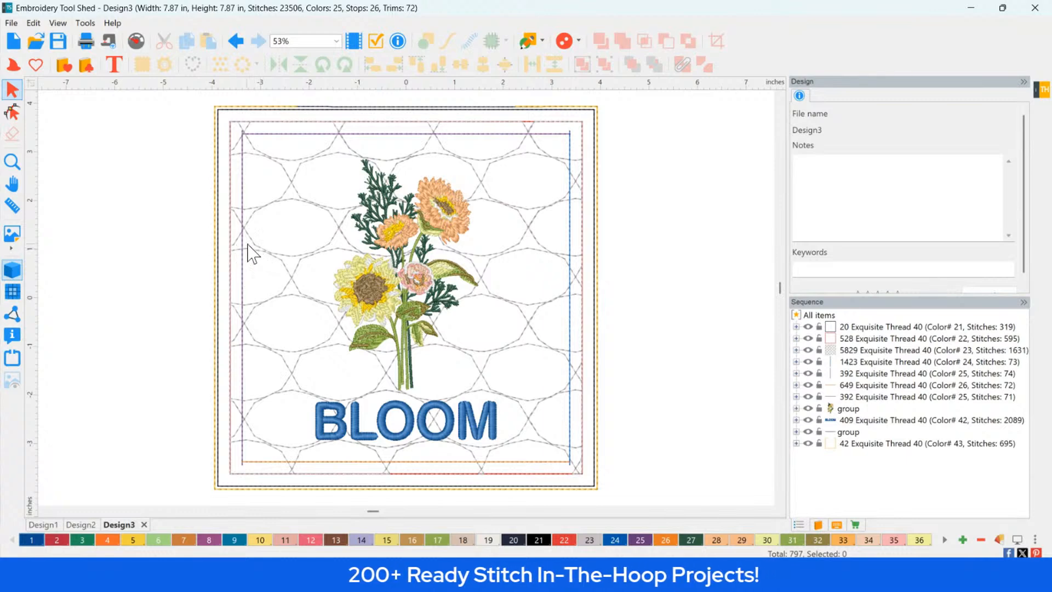
pyautogui.click(285, 262)
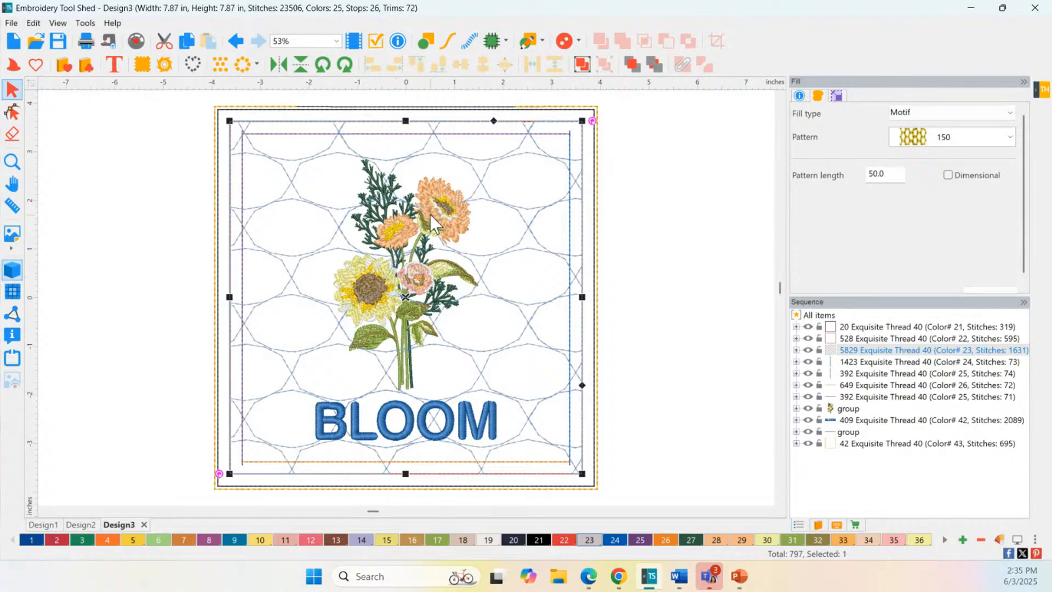
pyautogui.click(169, 218)
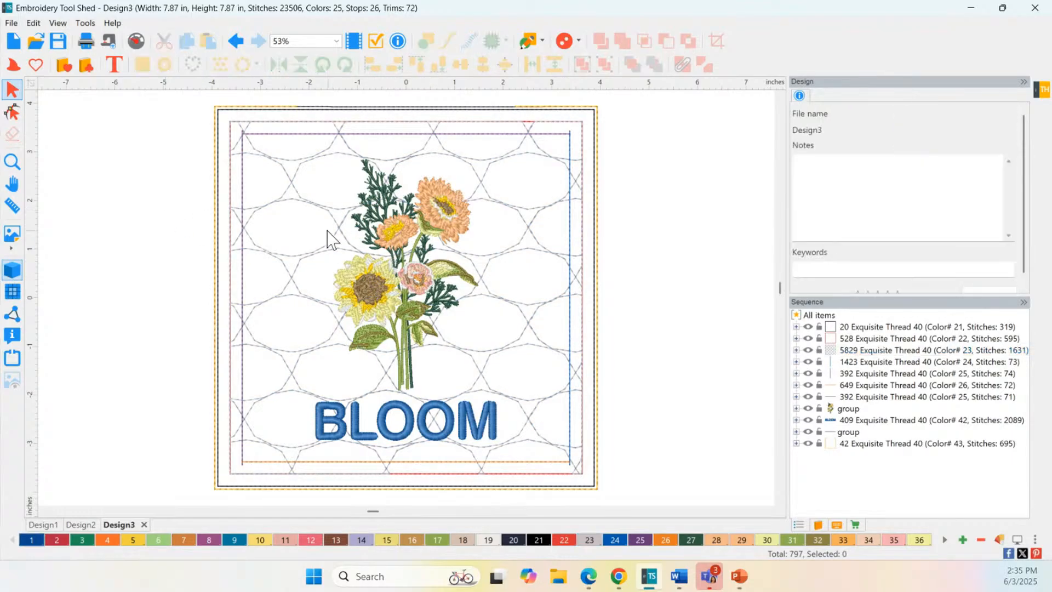
# - Change the background quilting fill to heart motif pattern 154 and set its pattern length to 30.0
pyautogui.click(348, 241)
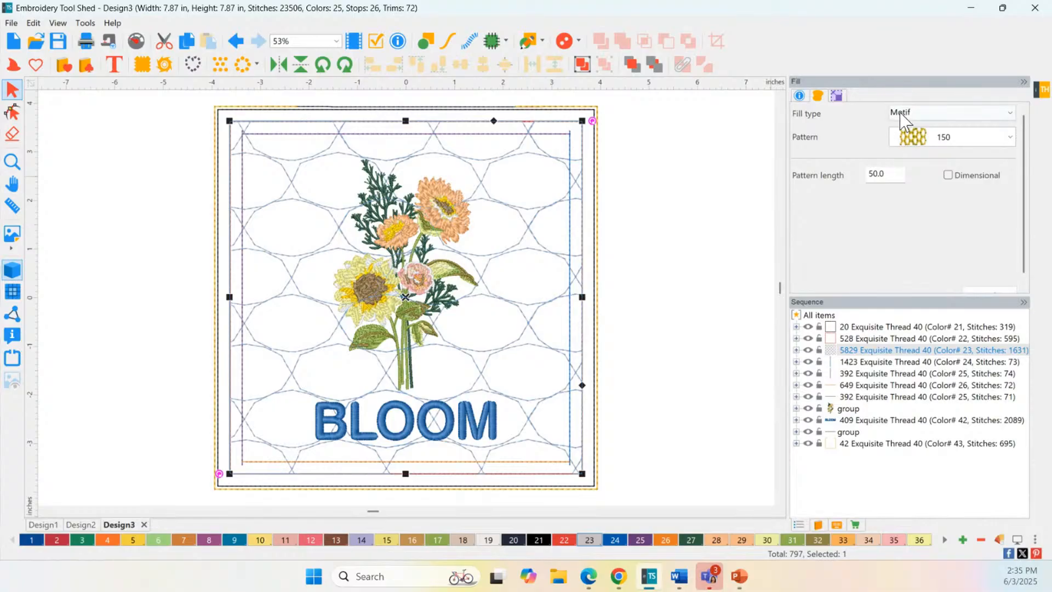
pyautogui.click(948, 153)
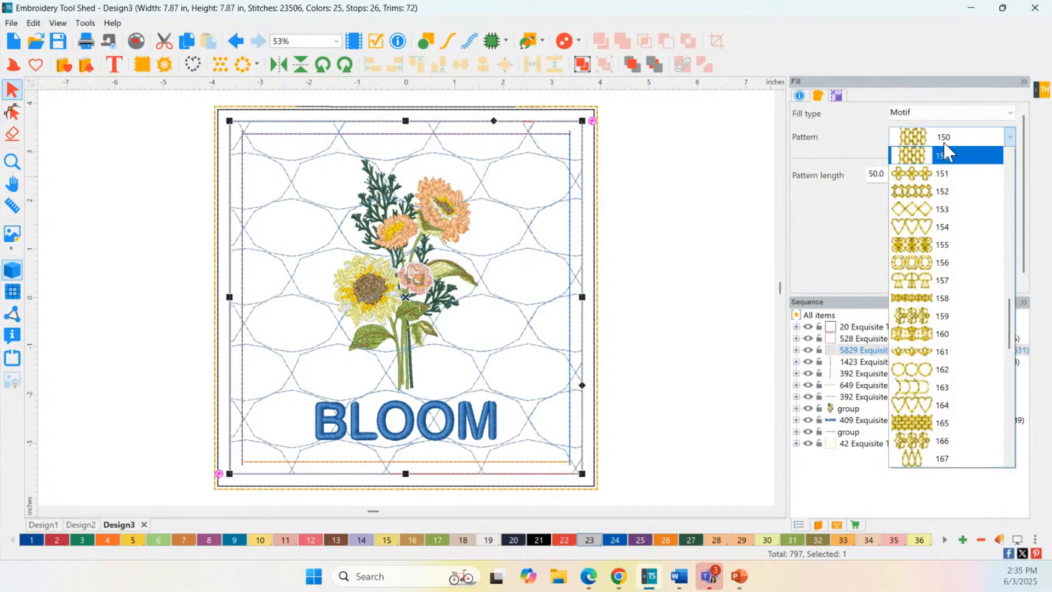
pyautogui.click(931, 230)
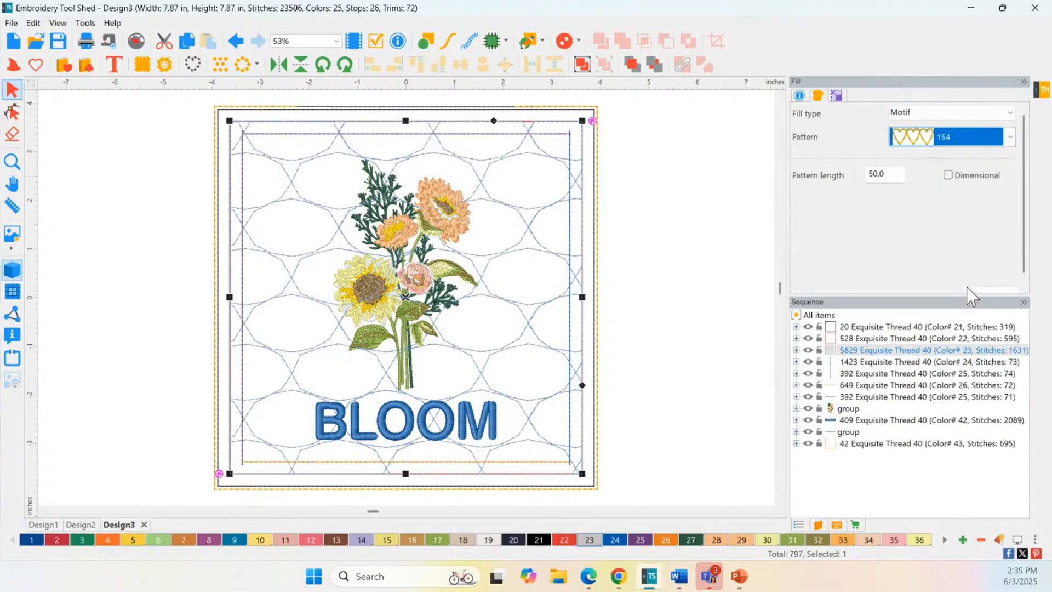
pyautogui.click(989, 291)
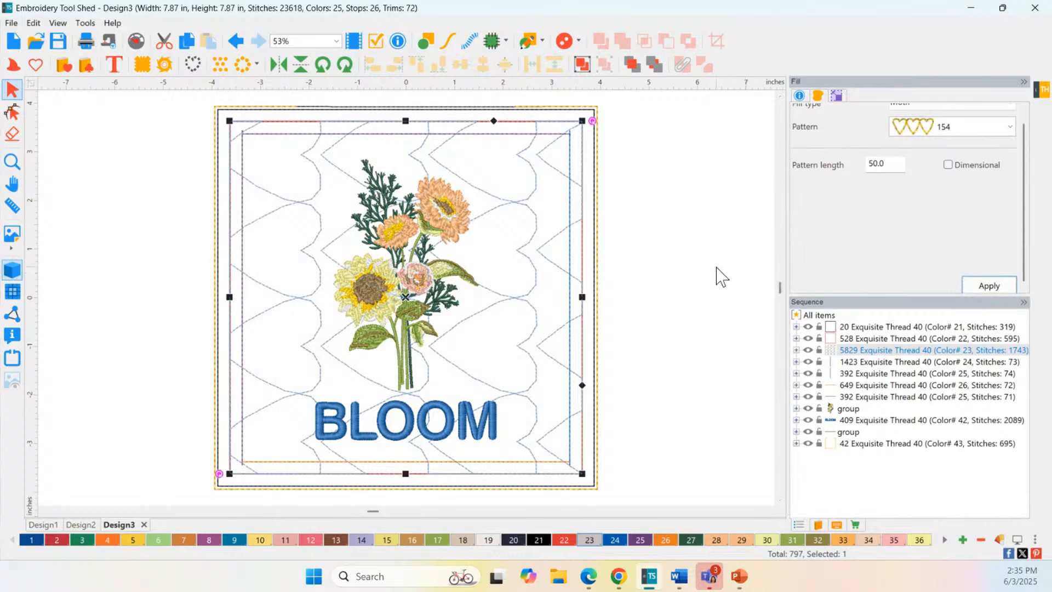
pyautogui.moveTo(880, 170); pyautogui.dragTo(840, 163)
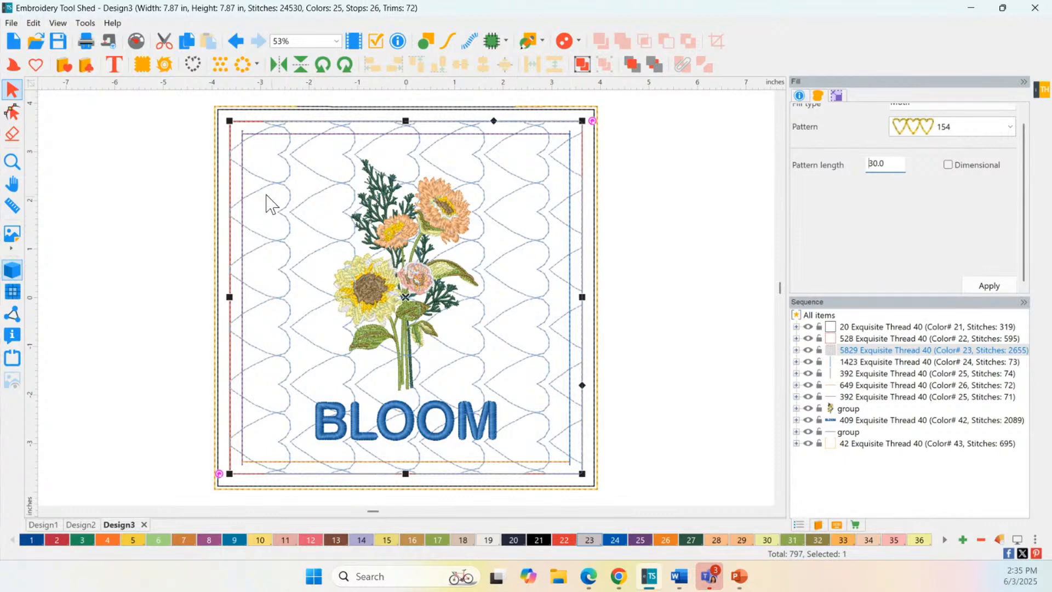
# - Turn the angle line of the heart background fill to vertical along its left edge so the hearts stand upright
pyautogui.click(14, 113)
pyautogui.click(583, 276)
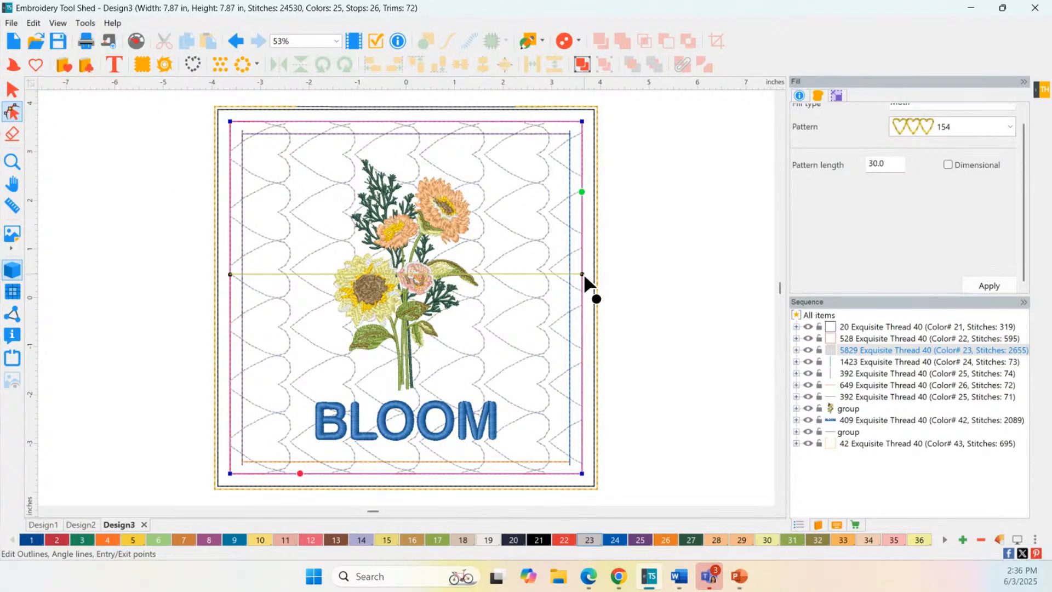
pyautogui.moveTo(584, 276); pyautogui.dragTo(236, 122)
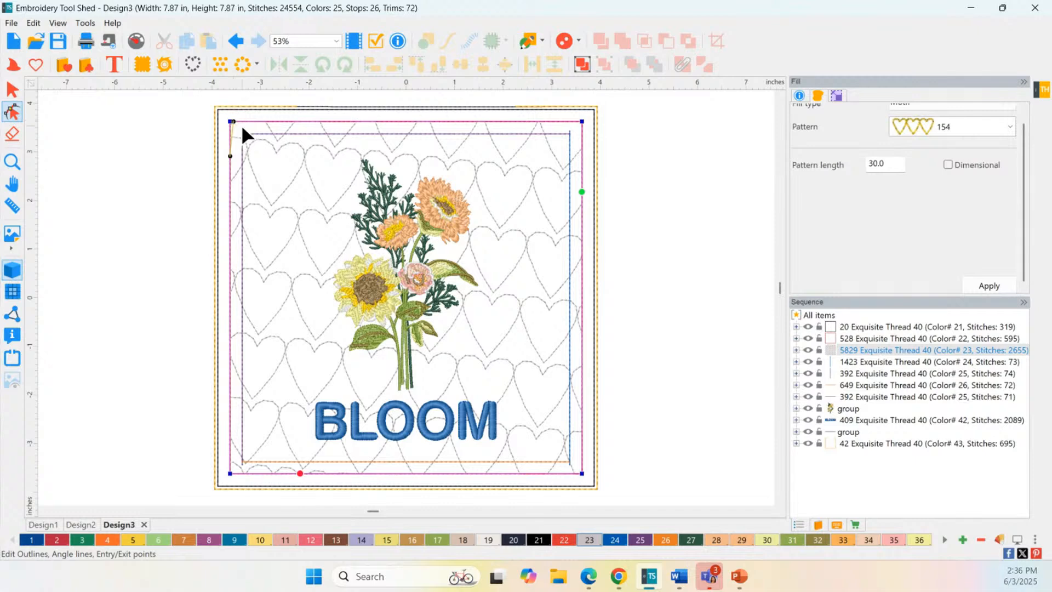
pyautogui.scroll(2, 246, 130)
pyautogui.scroll(-1, 477, 342)
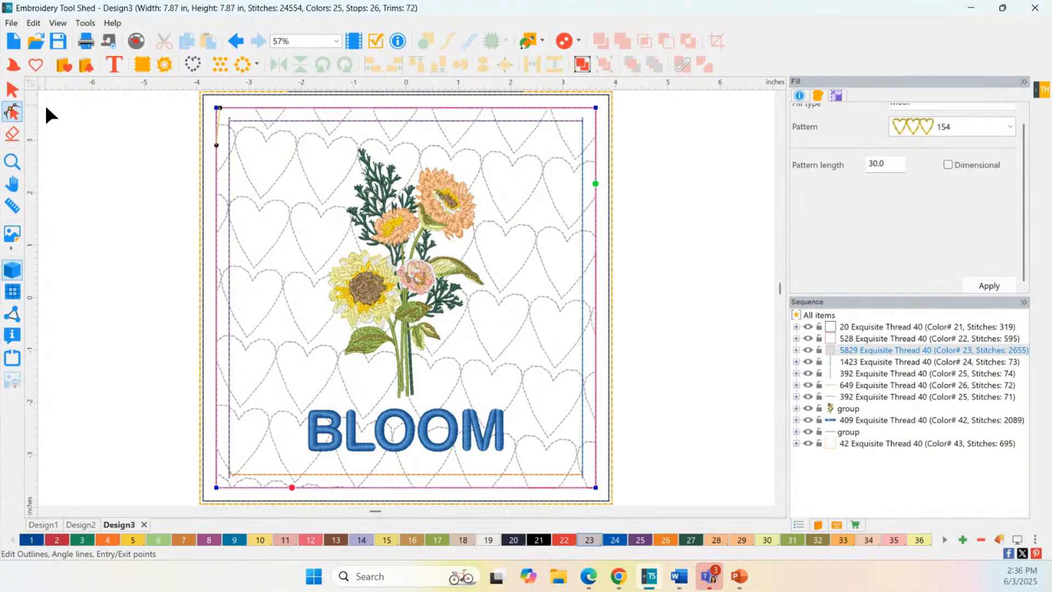
pyautogui.click(12, 89)
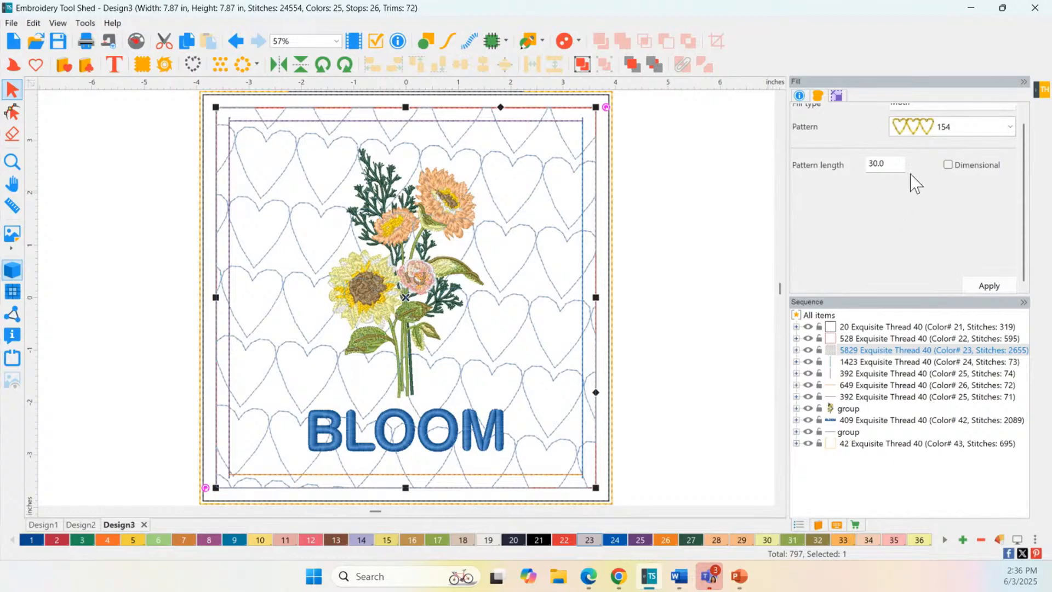
# - Browse the motif patterns and apply pattern 108 to the background fill
pyautogui.scroll(1, 931, 162)
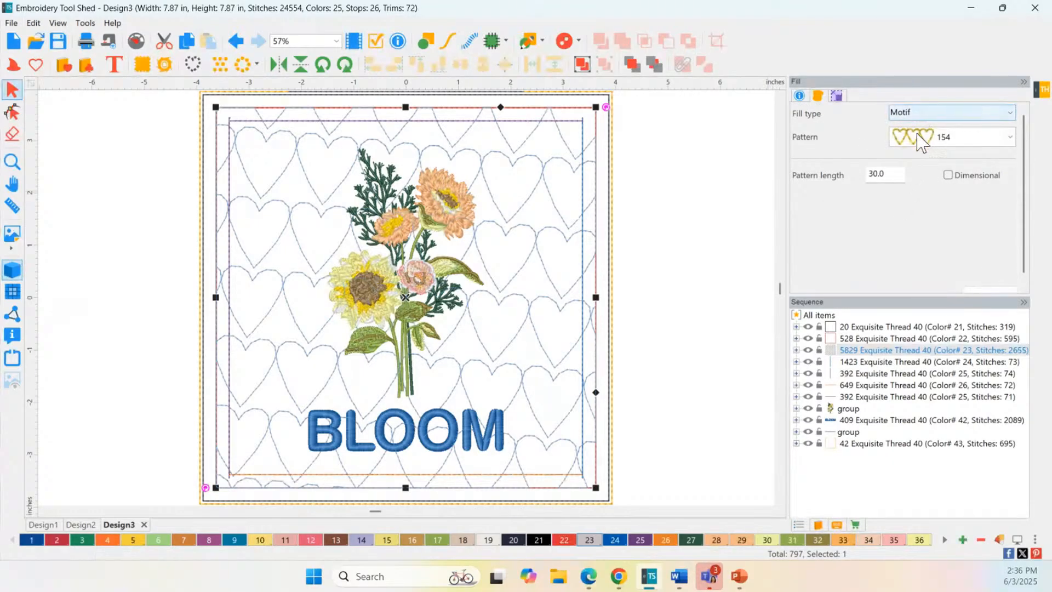
pyautogui.click(941, 136)
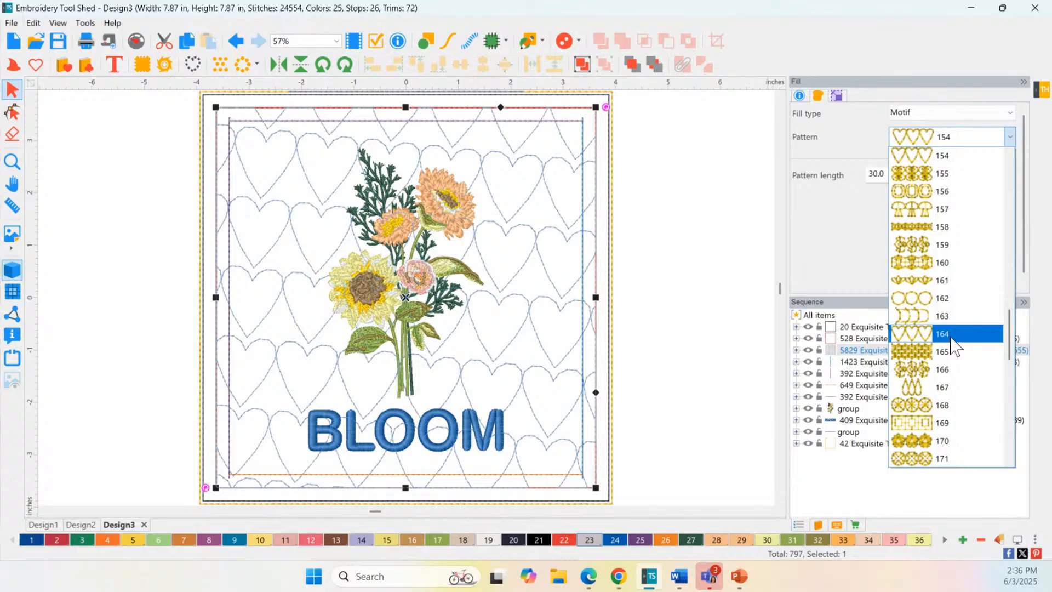
pyautogui.click(955, 316)
pyautogui.click(925, 113)
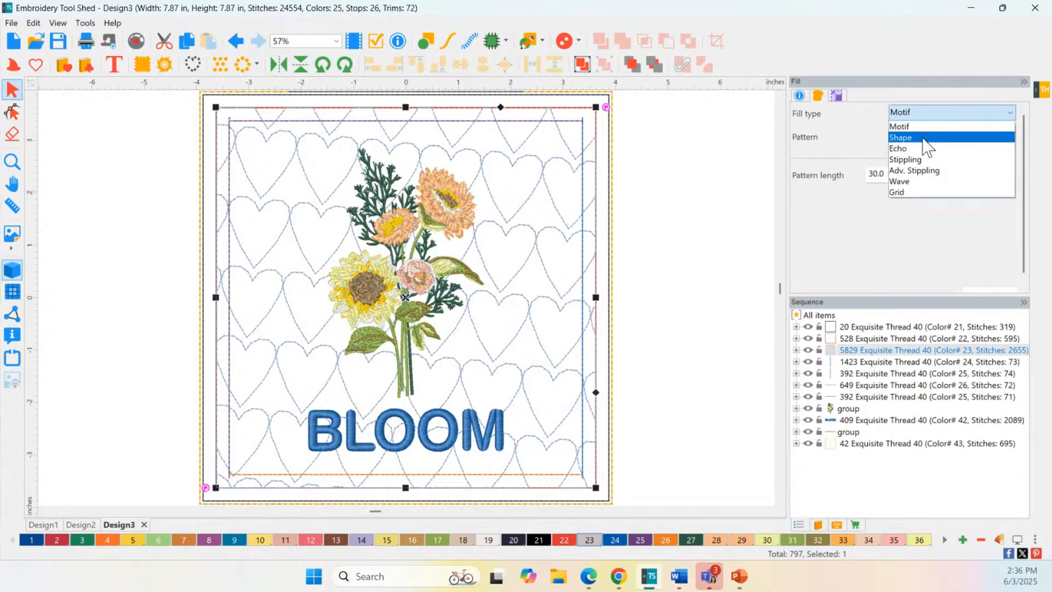
pyautogui.click(927, 124)
pyautogui.click(913, 137)
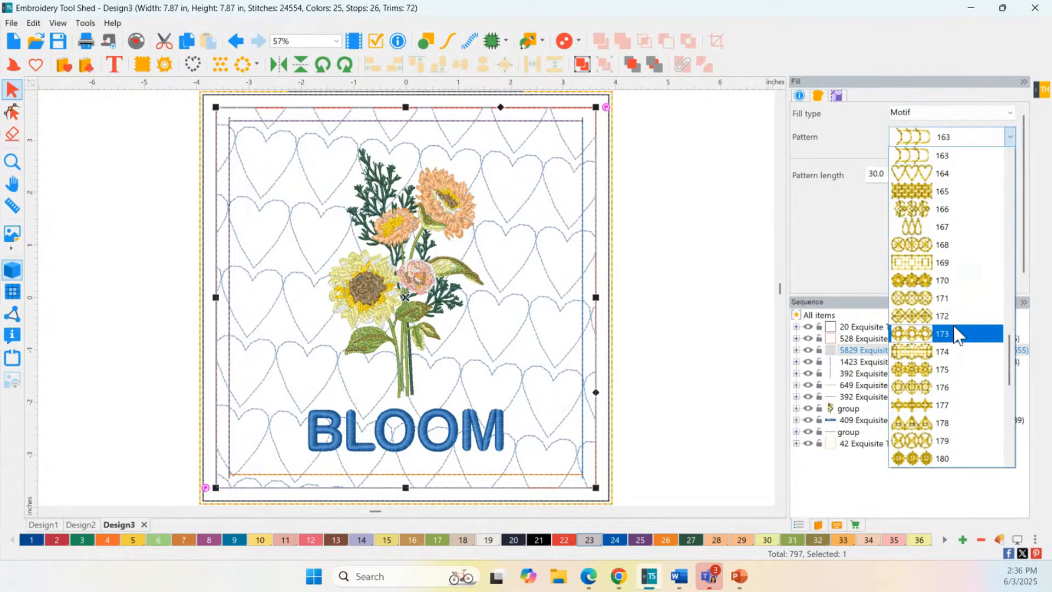
pyautogui.scroll(-8, 958, 337)
pyautogui.scroll(15, 965, 267)
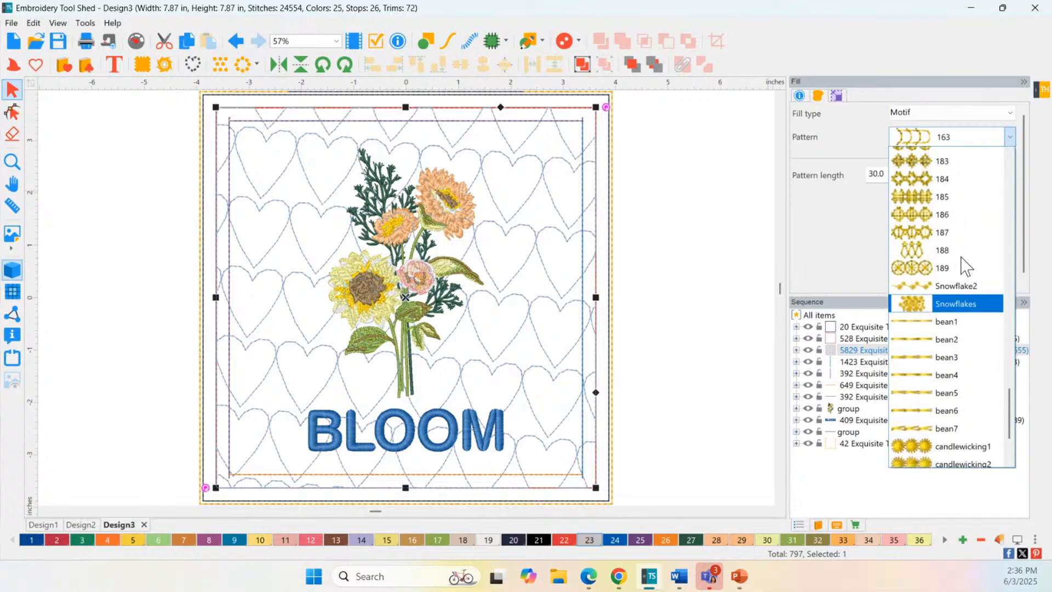
pyautogui.scroll(15, 958, 258)
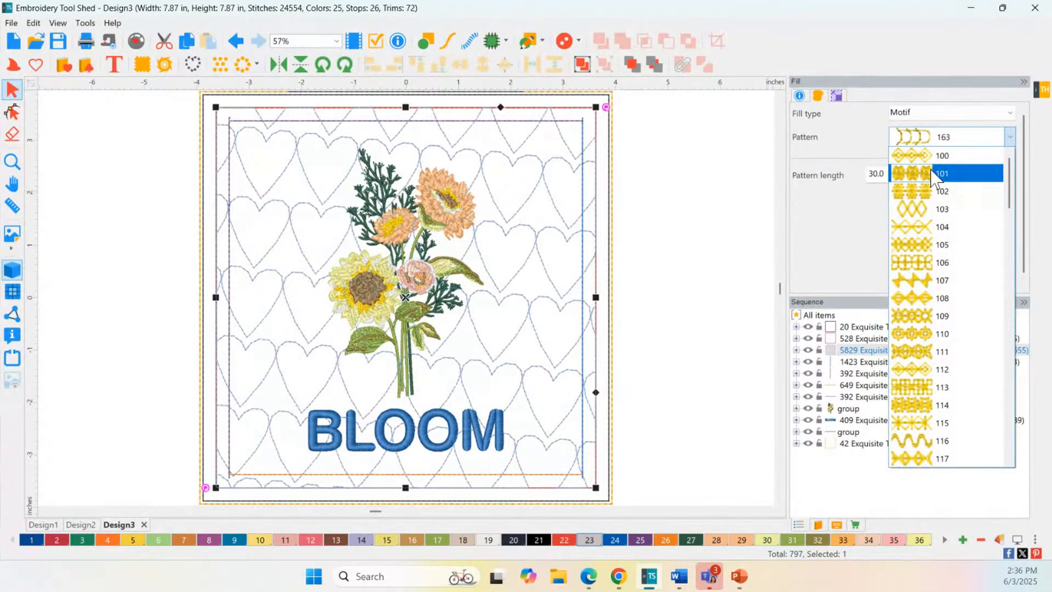
pyautogui.click(934, 300)
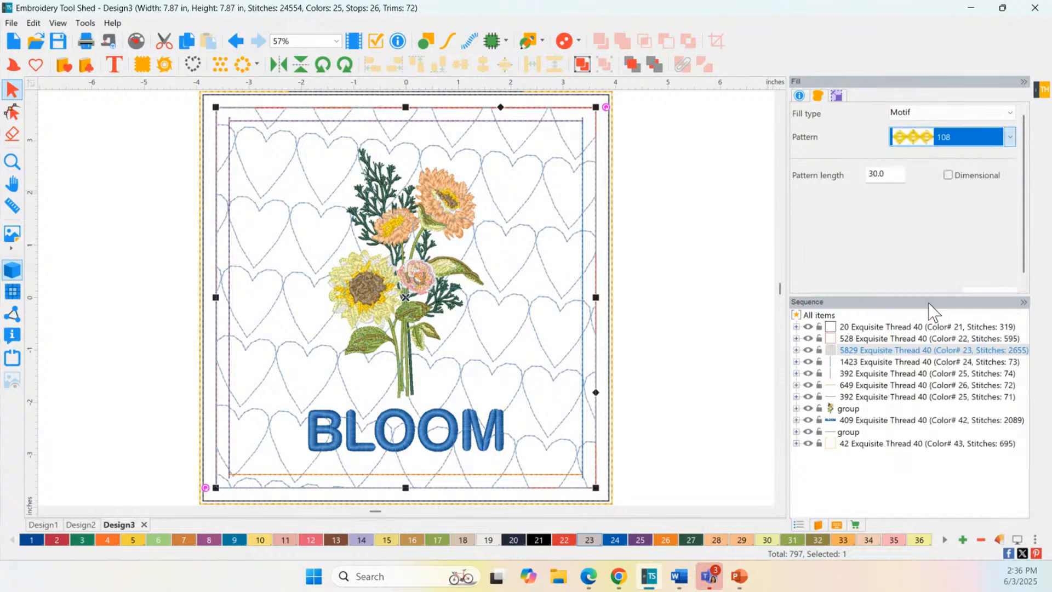
pyautogui.click(985, 290)
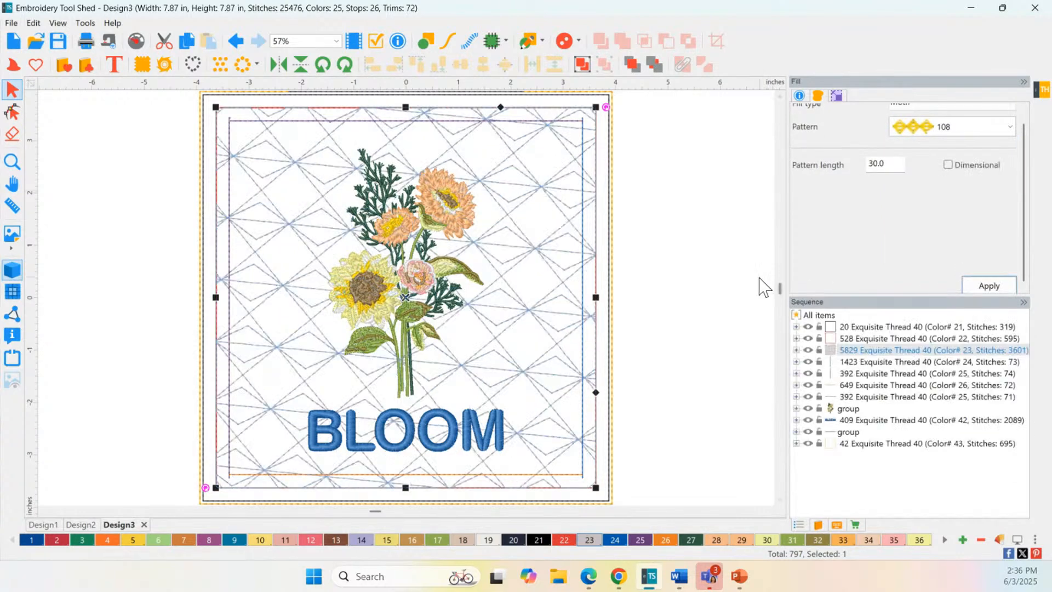
# - Set the motif fill's pattern length to 40 and reshape its angle line to run vertically along the left edge
pyautogui.moveTo(887, 171); pyautogui.dragTo(823, 159)
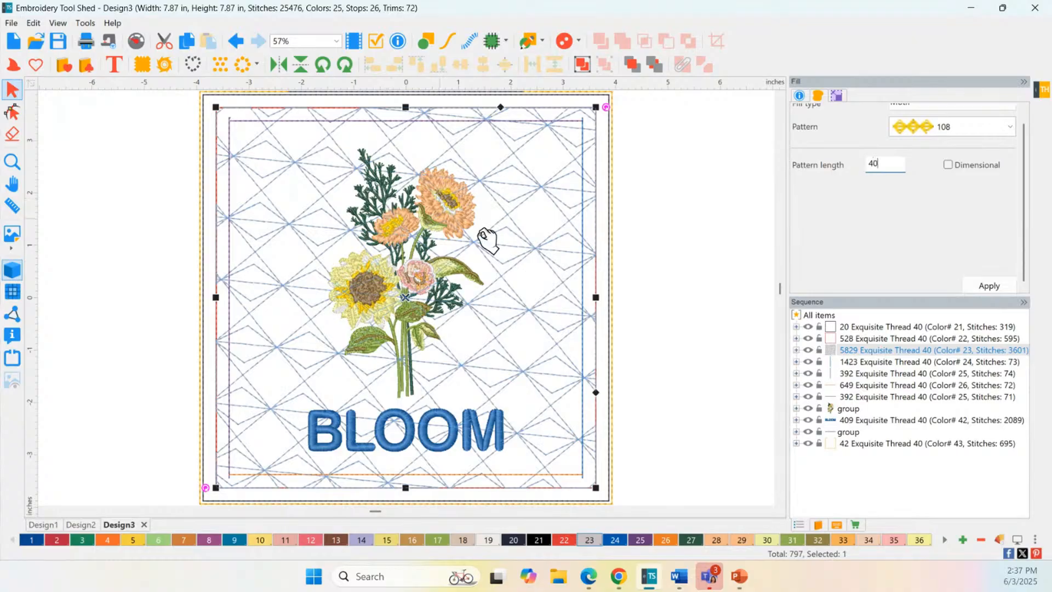
pyautogui.click(971, 288)
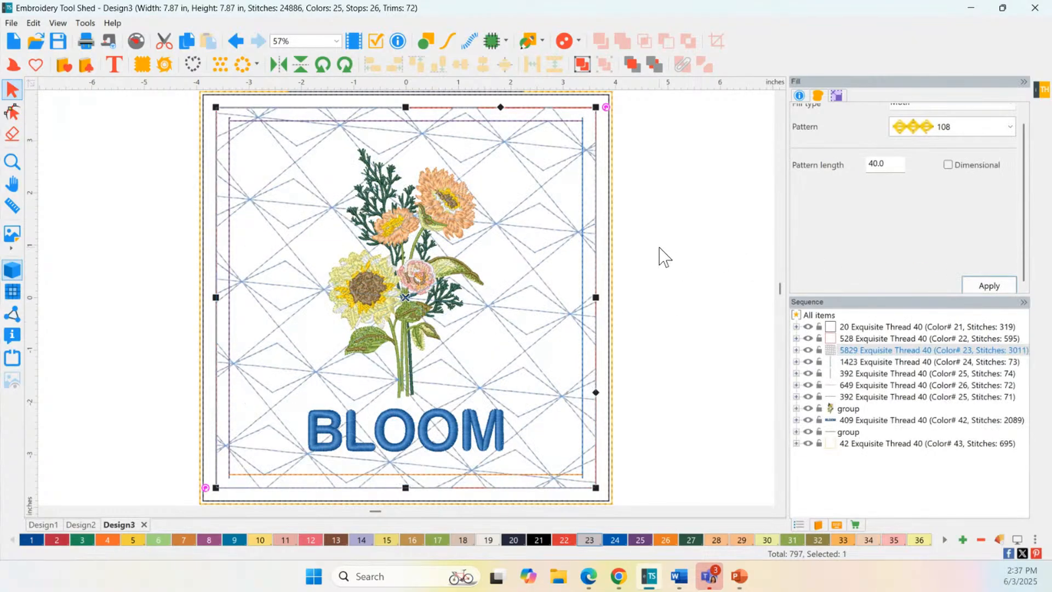
pyautogui.click(12, 111)
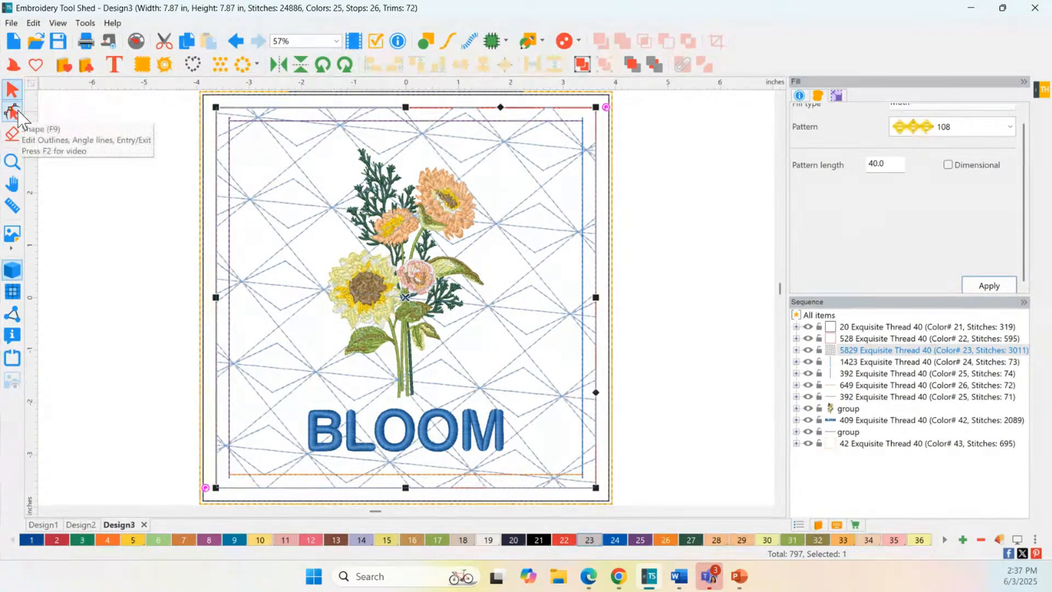
pyautogui.click(221, 108)
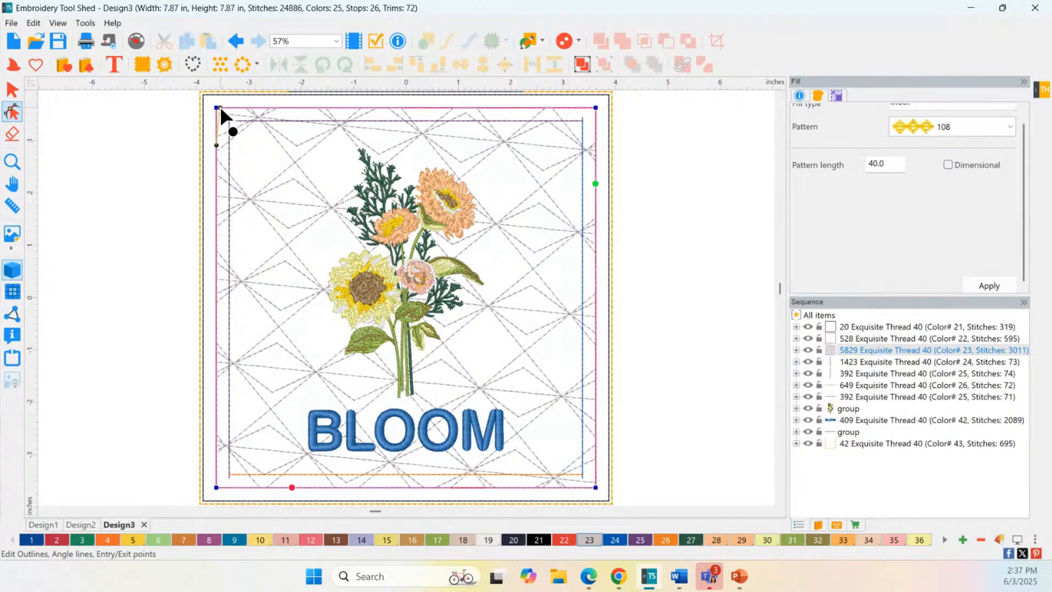
pyautogui.moveTo(220, 108); pyautogui.dragTo(435, 161)
pyautogui.moveTo(363, 108); pyautogui.dragTo(179, 278)
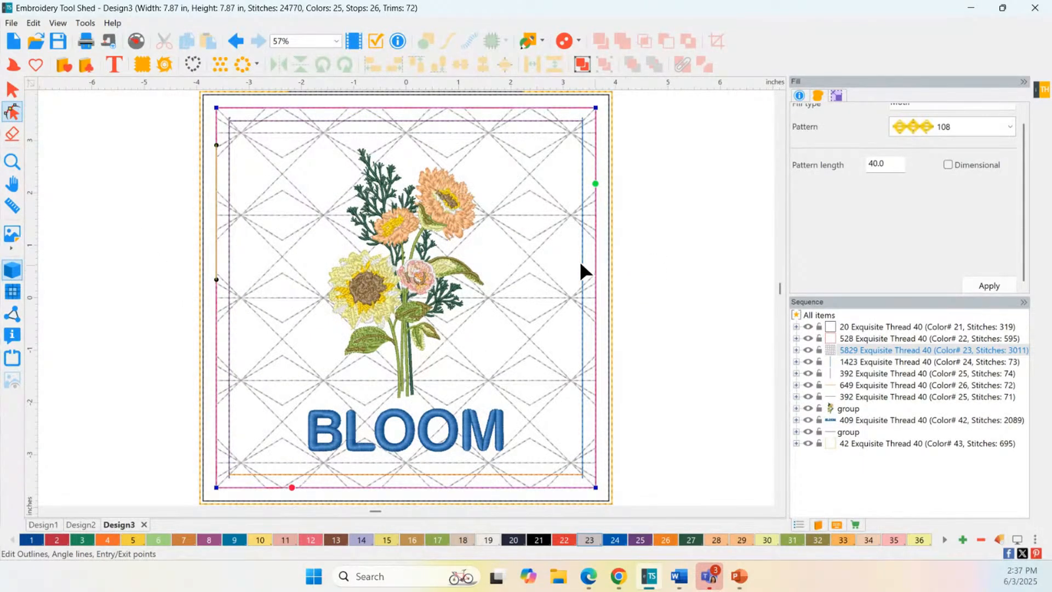
pyautogui.press('ctrl')
pyautogui.press('ctrl')
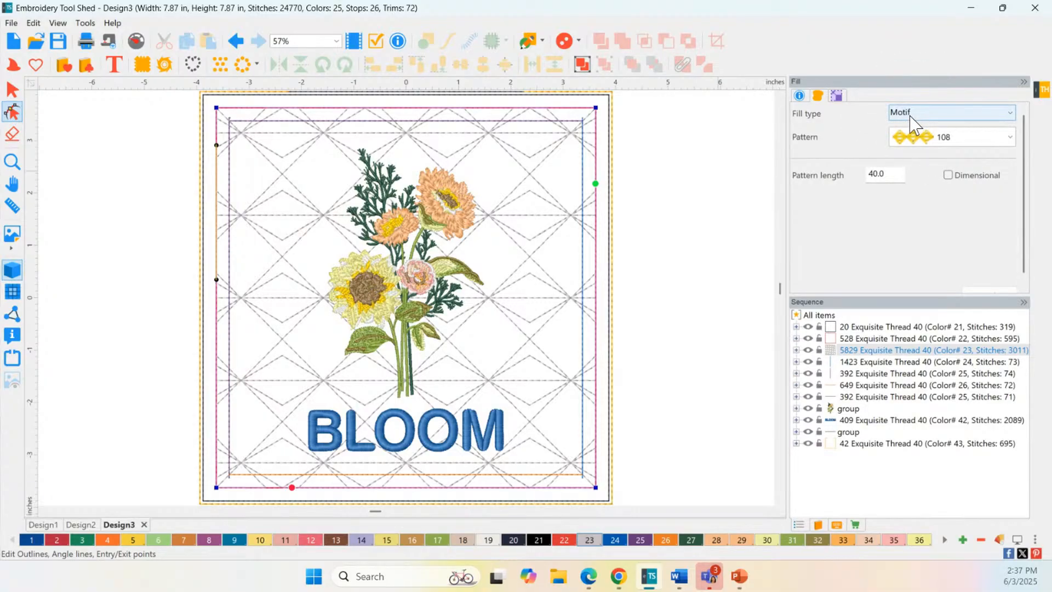
# - Change the background fill type to Stippling with the Maze pattern and set its density to 10 mm
pyautogui.click(922, 121)
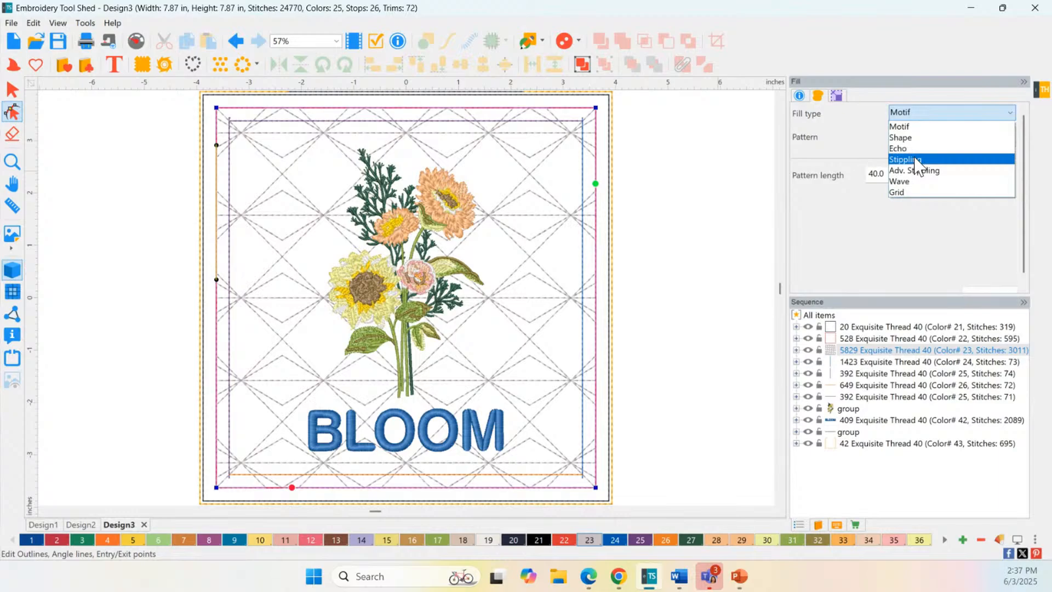
pyautogui.click(916, 160)
pyautogui.click(1001, 286)
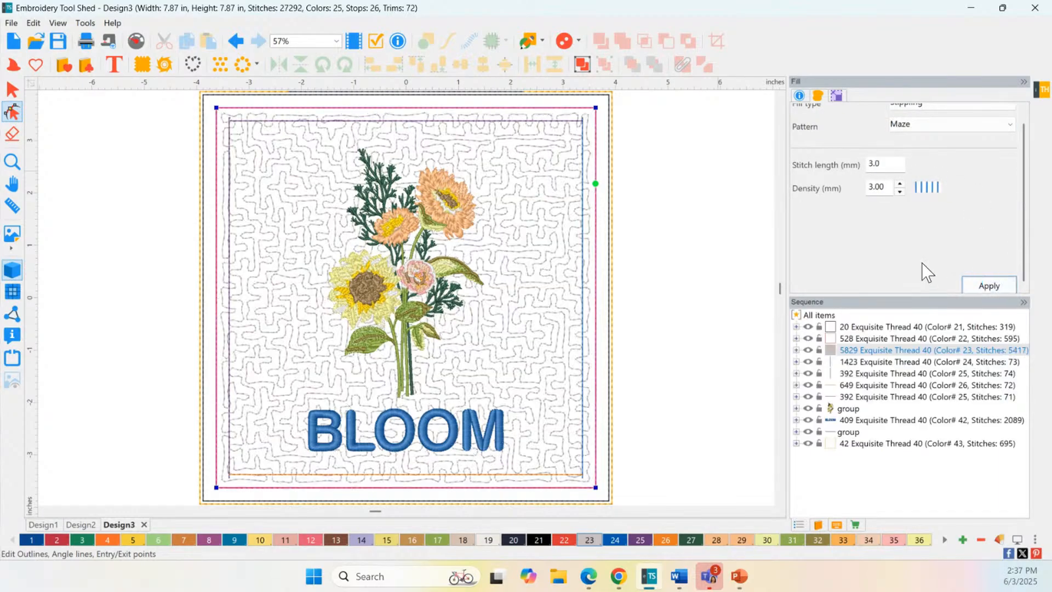
pyautogui.moveTo(894, 163); pyautogui.dragTo(837, 191)
pyautogui.click(972, 285)
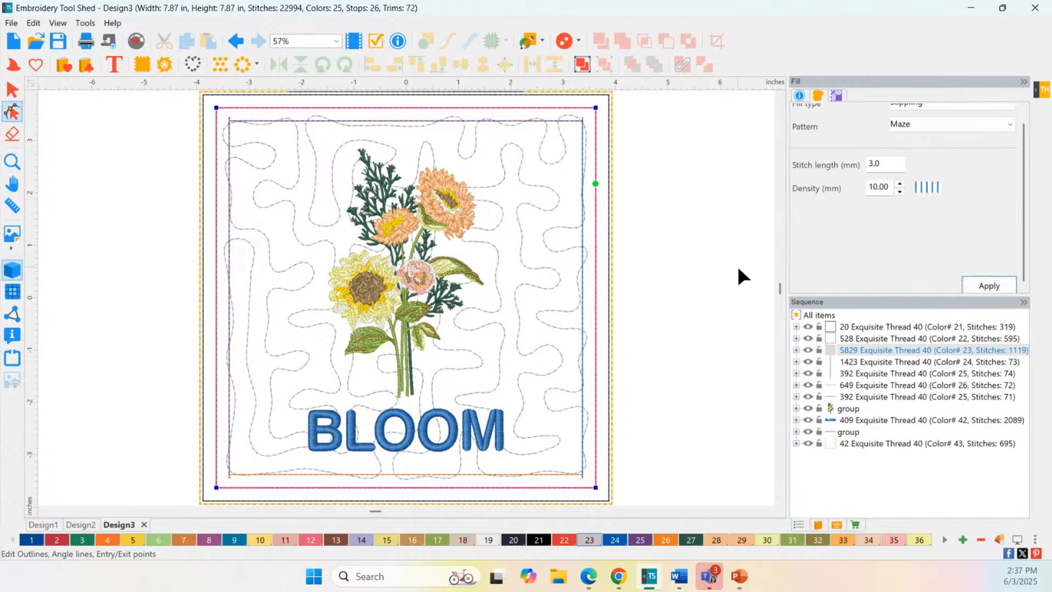
# - Apply the Hilbert stippling pattern to the background, and switch it back to Maze
pyautogui.scroll(1, 941, 147)
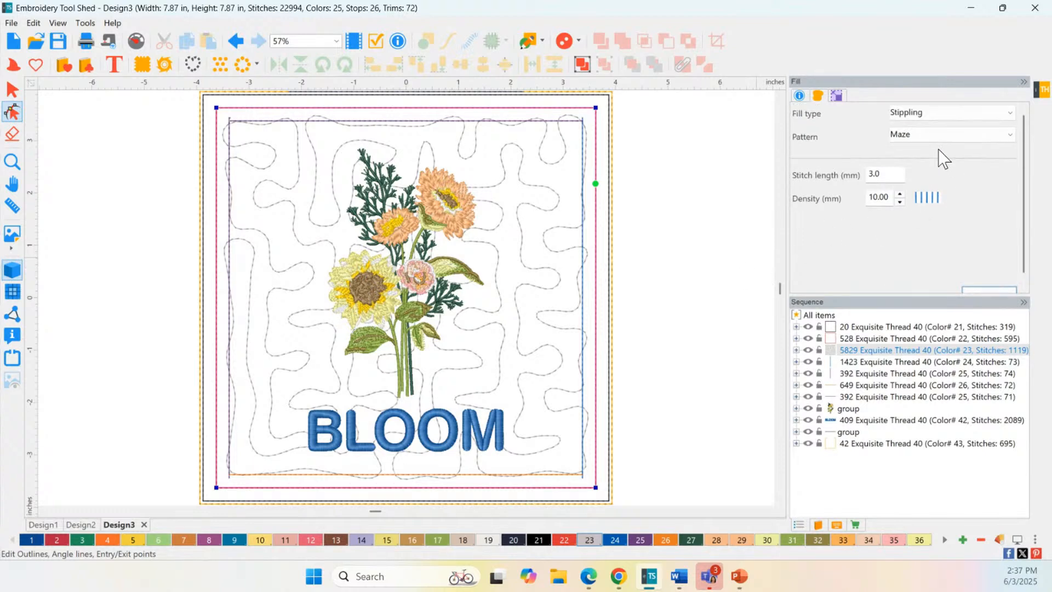
pyautogui.click(919, 143)
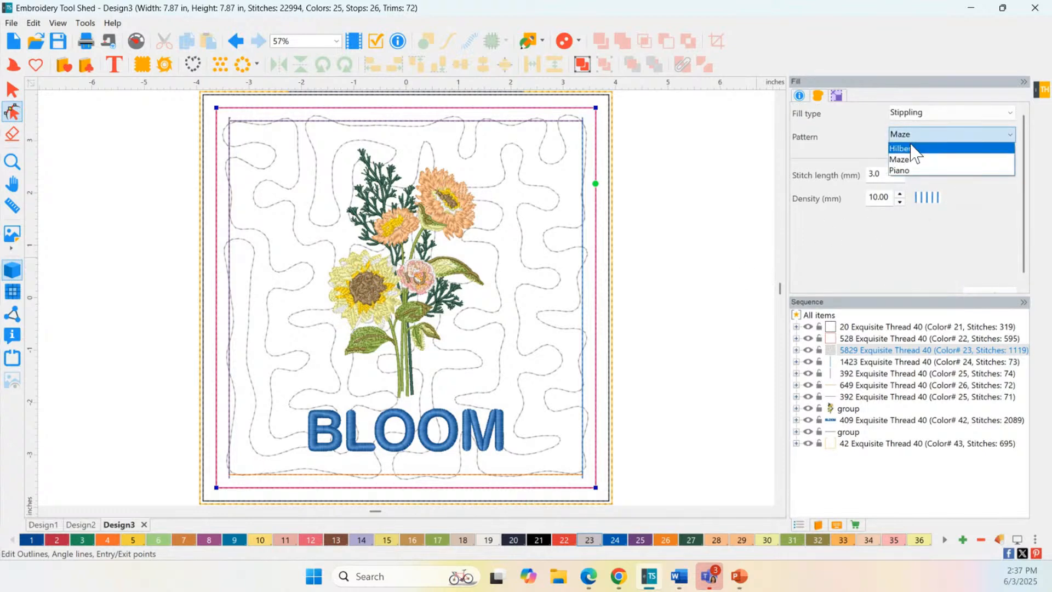
pyautogui.click(920, 149)
pyautogui.click(975, 290)
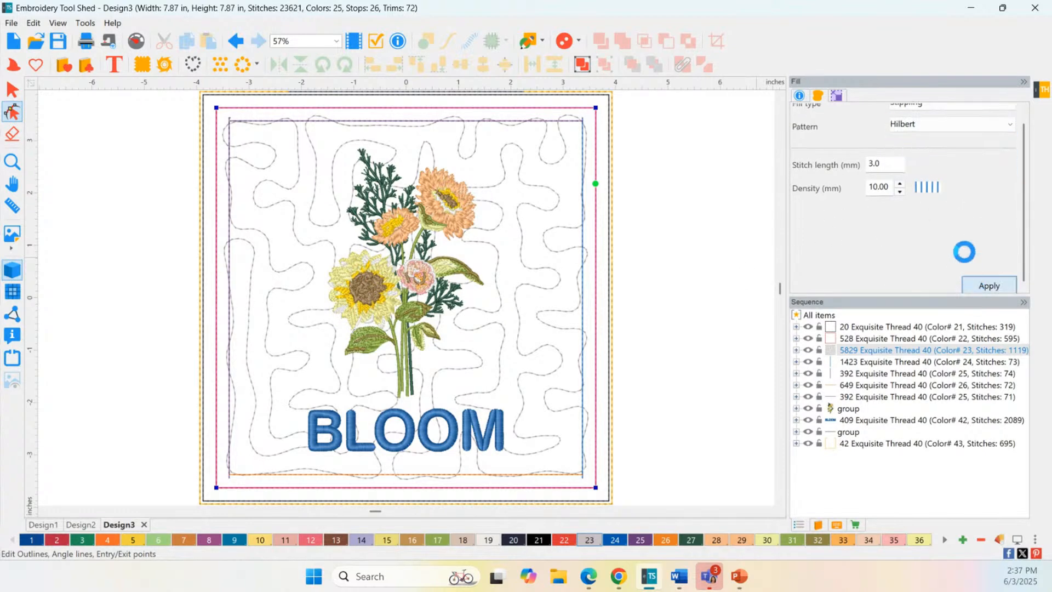
pyautogui.click(929, 126)
pyautogui.click(920, 148)
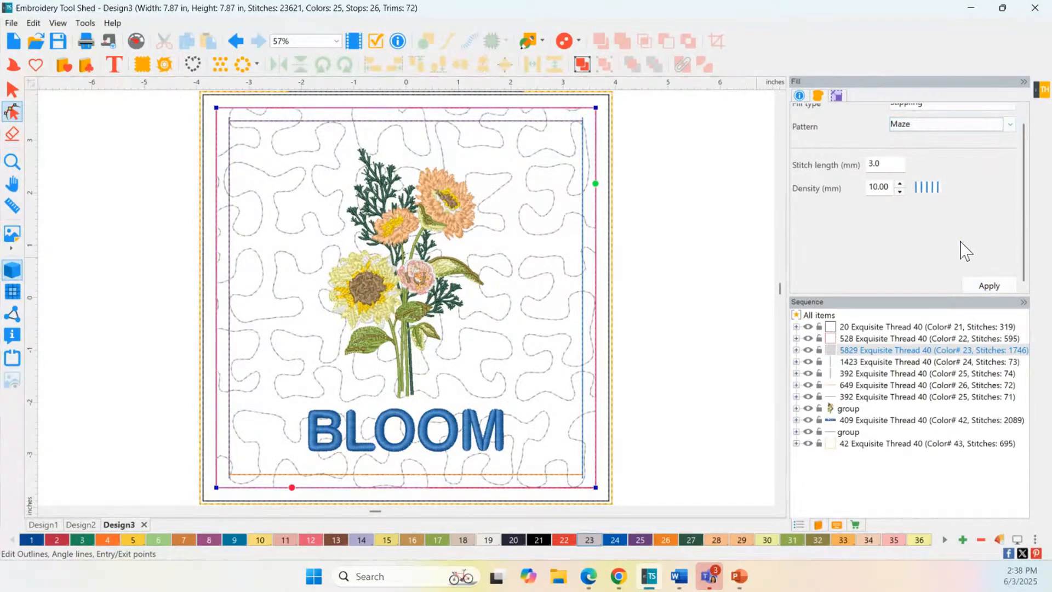
pyautogui.click(979, 284)
# - Apply the Piano stippling pattern to the background and clear the selection
pyautogui.click(926, 125)
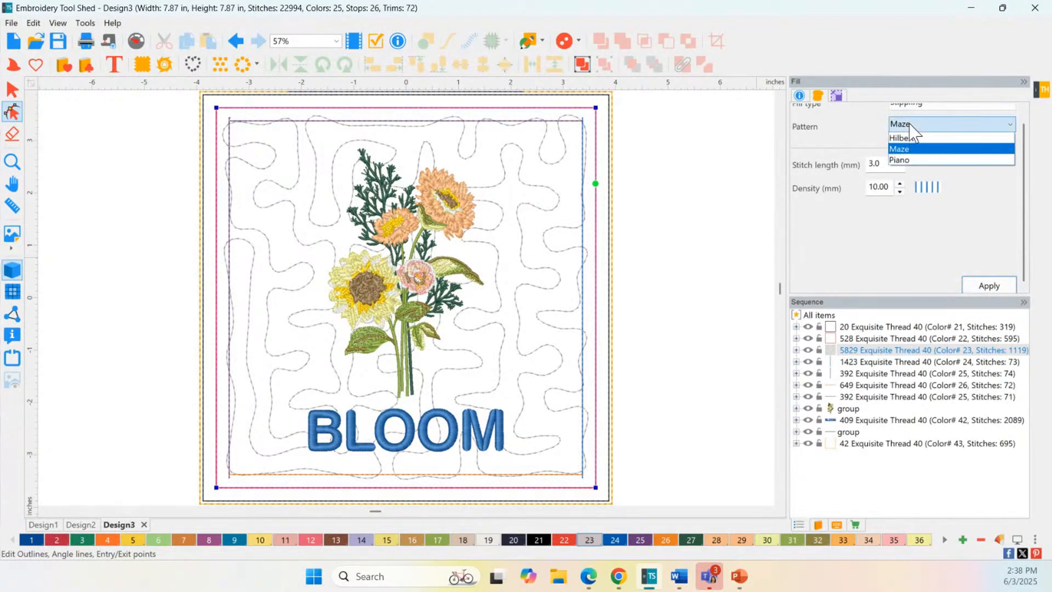
pyautogui.click(921, 158)
pyautogui.click(987, 285)
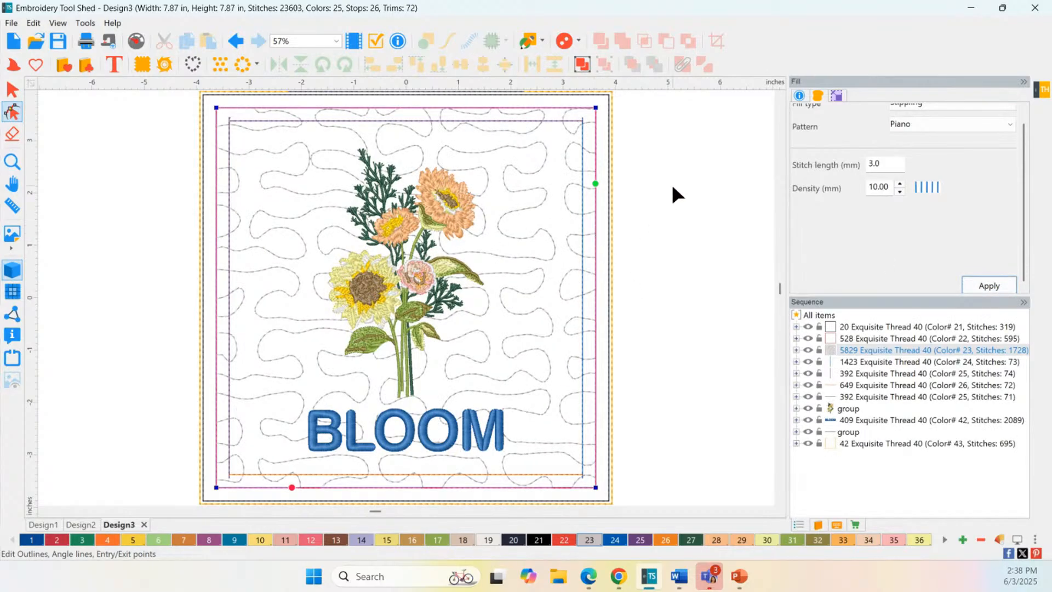
pyautogui.scroll(-1, 705, 192)
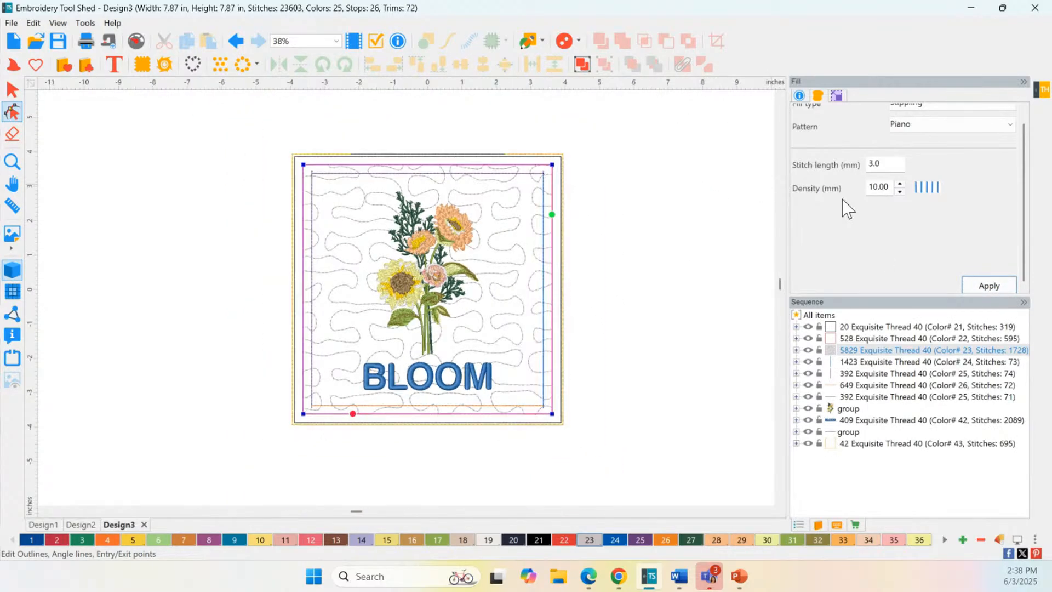
pyautogui.scroll(1, 843, 206)
pyautogui.scroll(1, 575, 249)
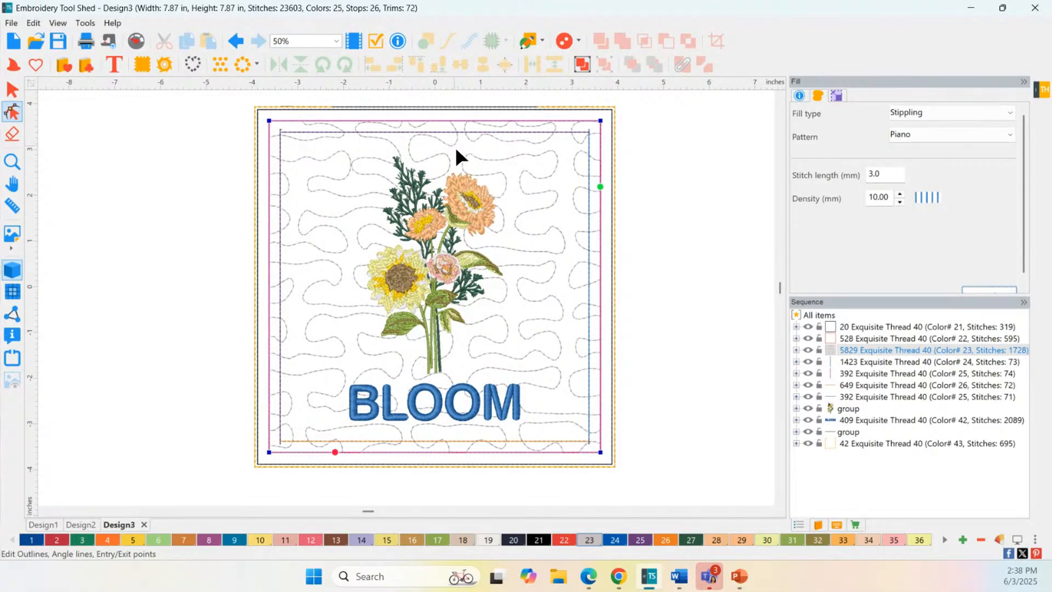
pyautogui.click(610, 246)
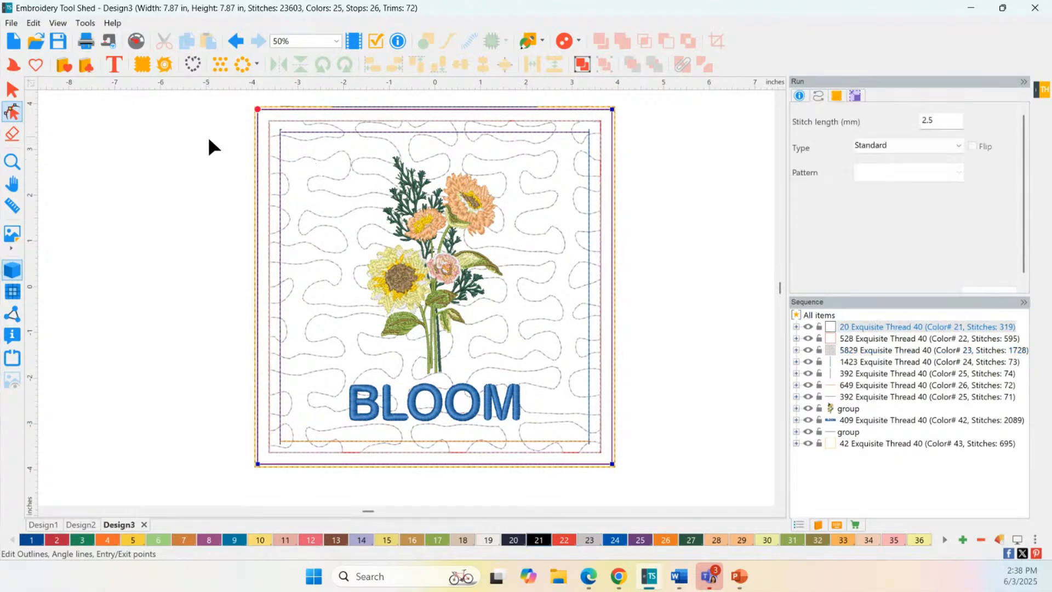
pyautogui.click(46, 99)
pyautogui.click(12, 89)
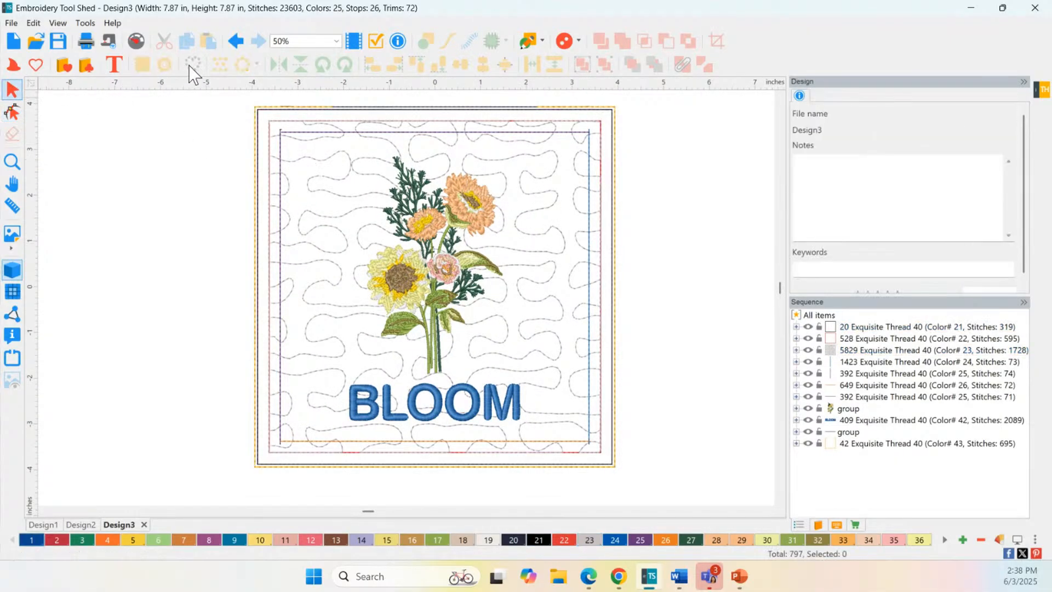
# - Undo the stippling changes to the background, going back to the Motif fill with pattern 108
pyautogui.click(236, 42)
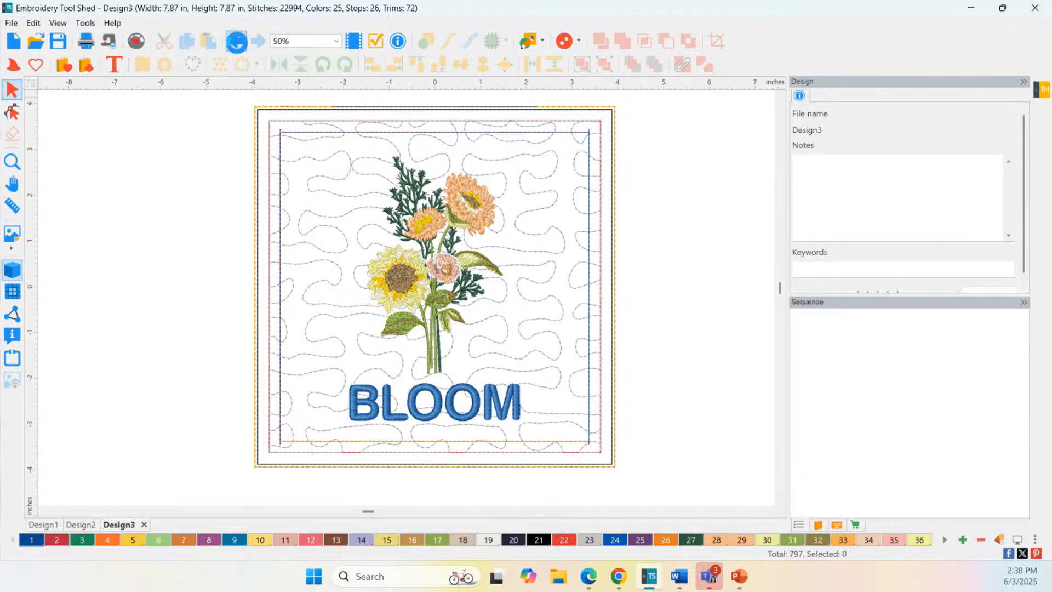
pyautogui.click(236, 42)
pyautogui.click(236, 43)
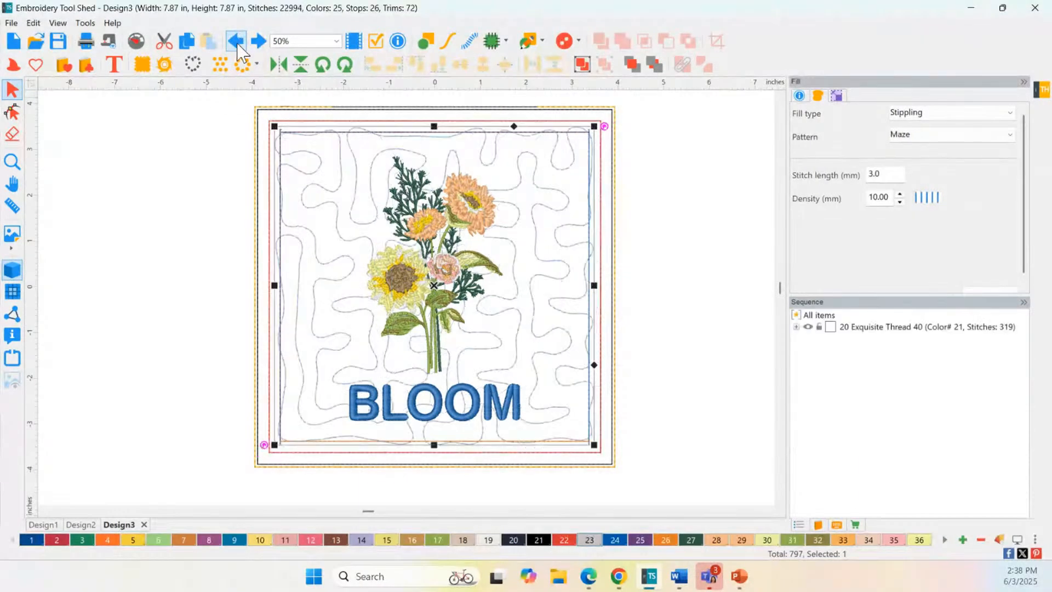
pyautogui.click(236, 43)
pyautogui.click(236, 42)
pyautogui.click(236, 43)
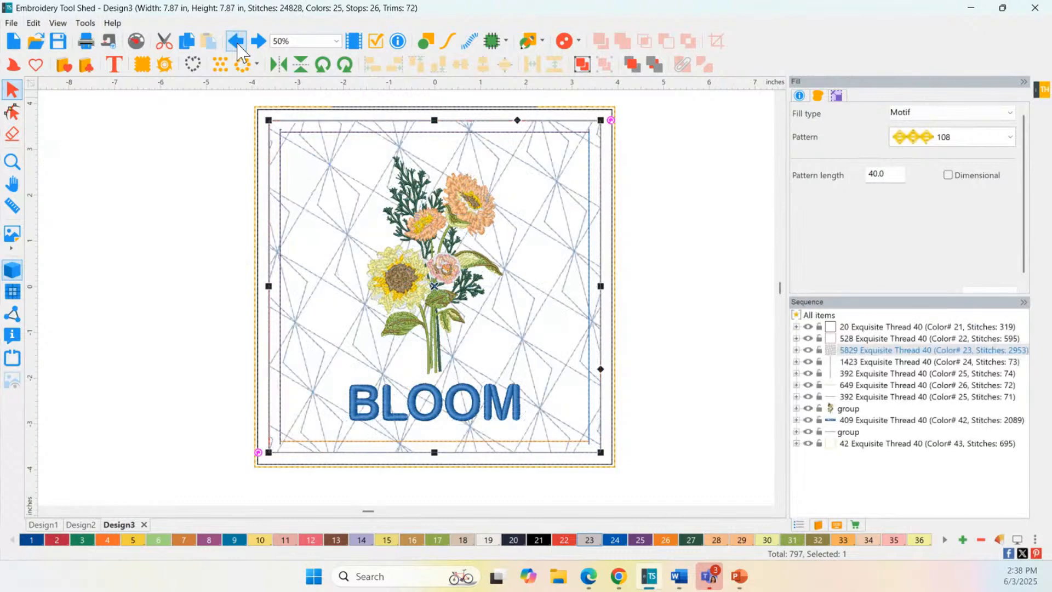
# - Undo the background's motif angle and pattern changes, going back to heart pattern 154 with a pattern length of 30
pyautogui.click(239, 46)
pyautogui.click(239, 46)
pyautogui.click(239, 54)
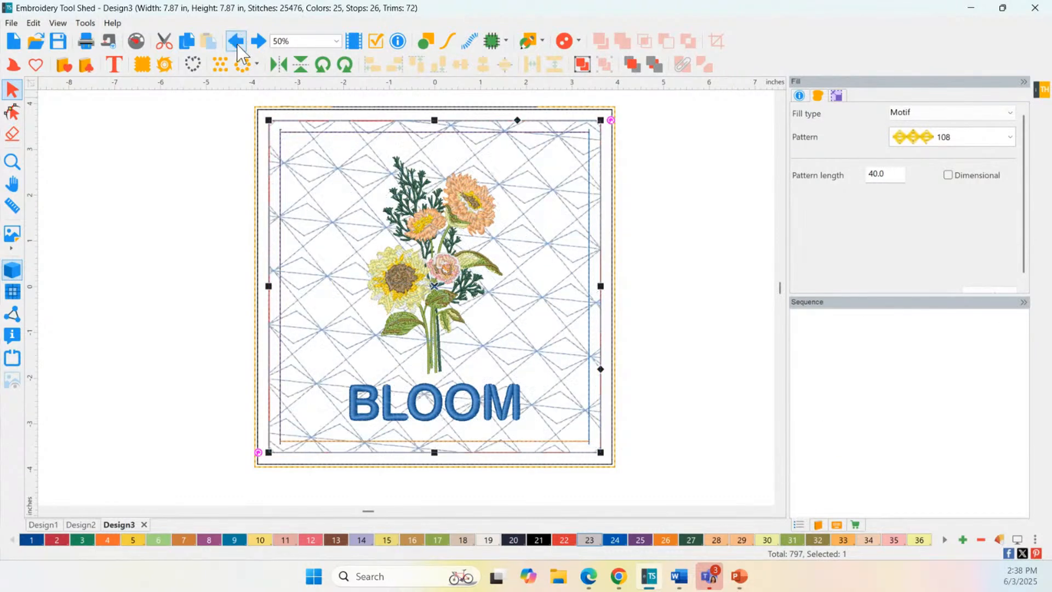
pyautogui.click(240, 54)
pyautogui.click(239, 48)
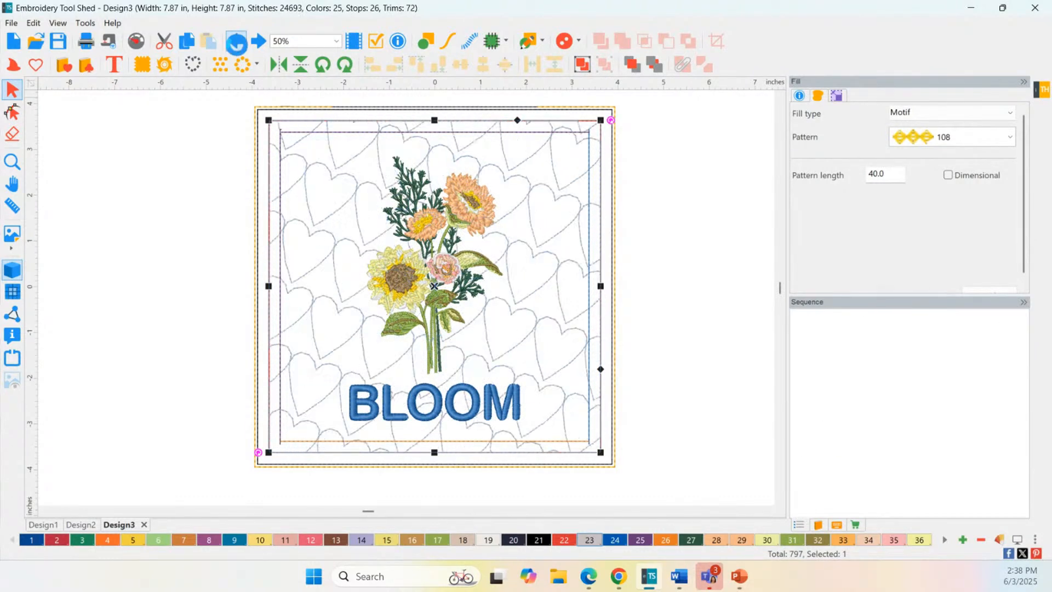
pyautogui.click(239, 54)
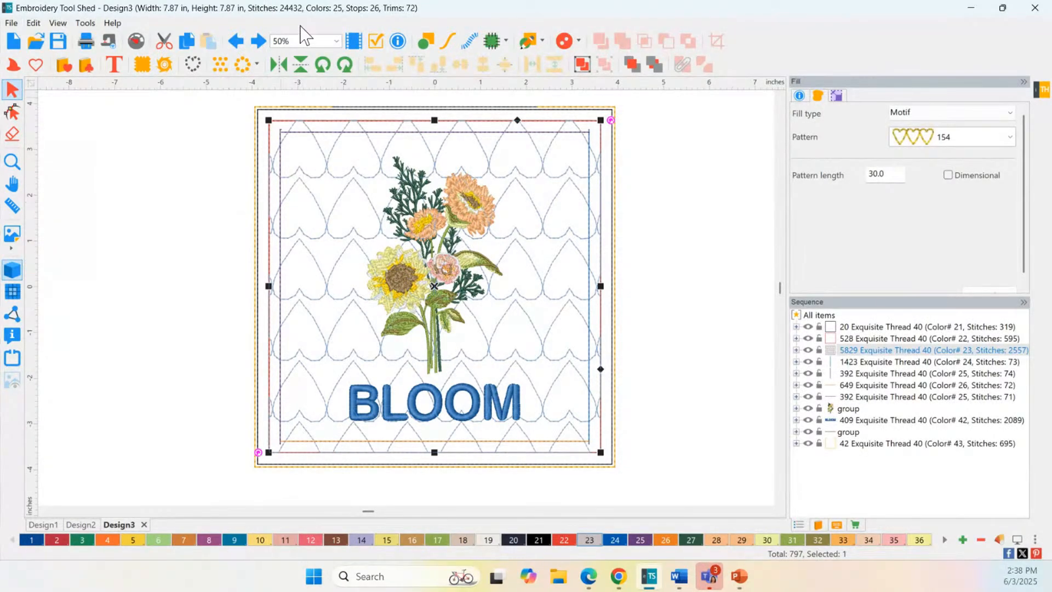
# - Undo the remaining background fill edits and redo the insertion of the original BLOOM design
pyautogui.click(234, 44)
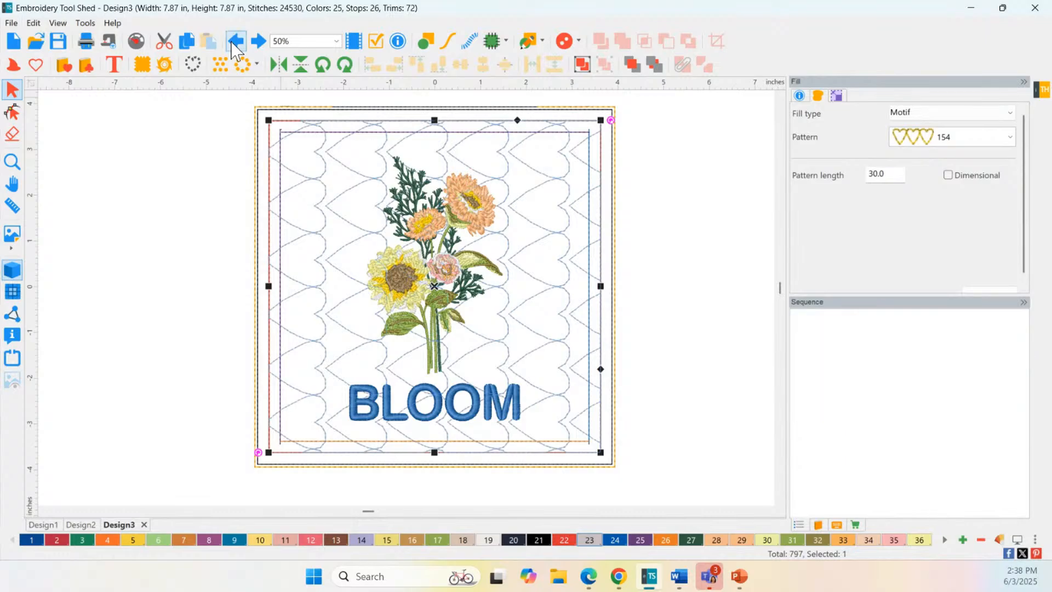
pyautogui.click(234, 43)
pyautogui.click(233, 43)
pyautogui.click(234, 43)
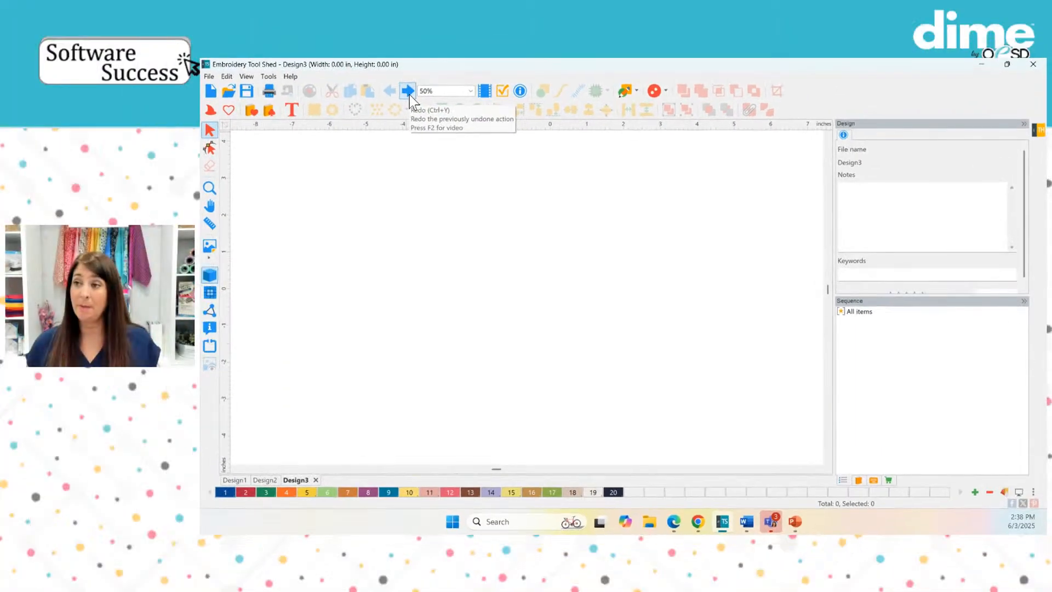
pyautogui.click(259, 41)
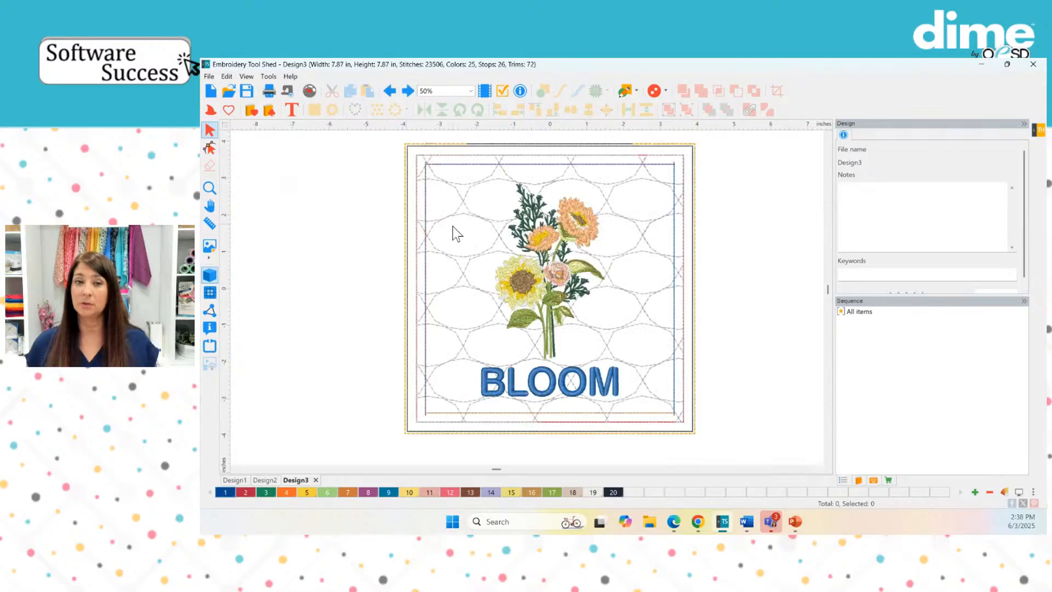
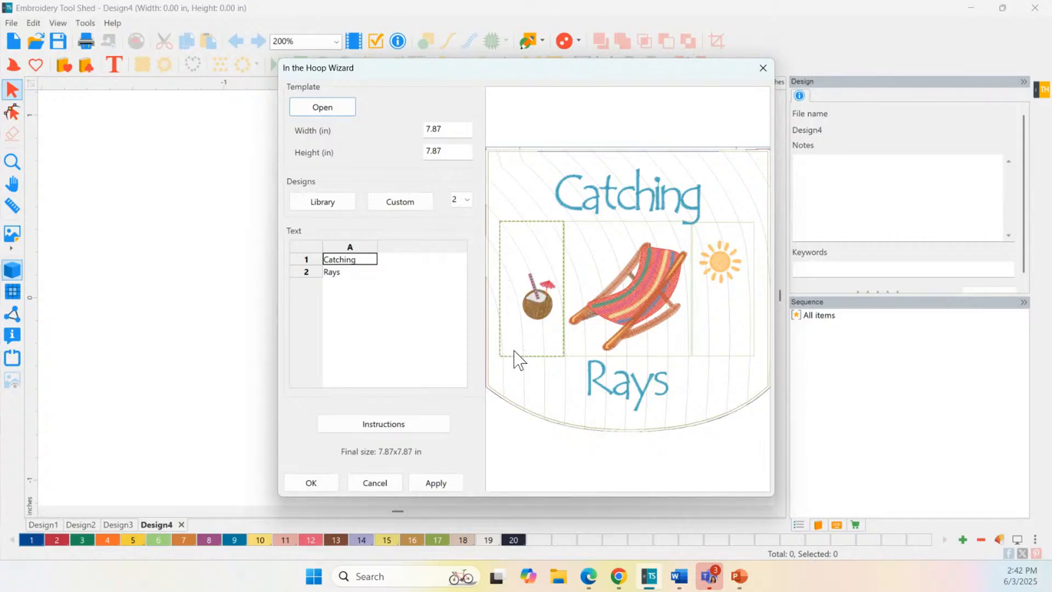
# - Replace the beach chair in the centre slot with the Bouquet3 design from the Floral Decor library, at a rotation angle of 0
pyautogui.click(610, 290)
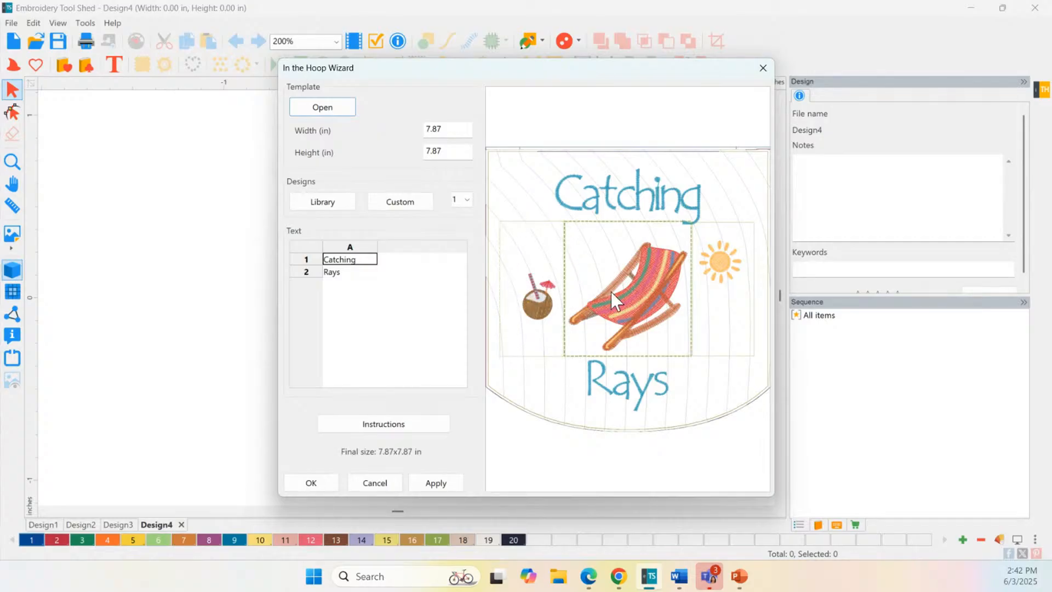
pyautogui.click(719, 294)
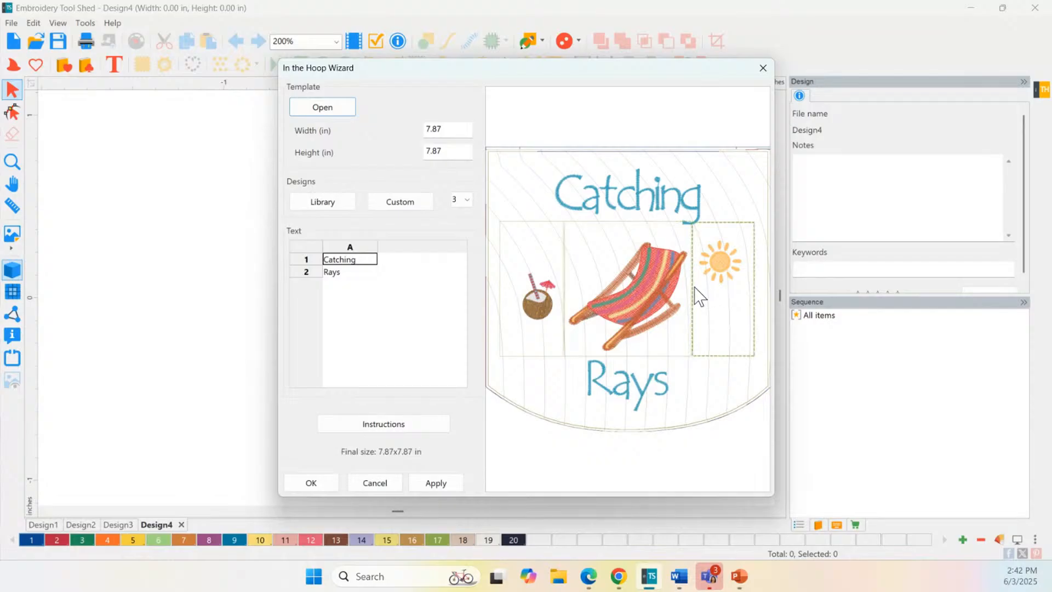
pyautogui.click(659, 284)
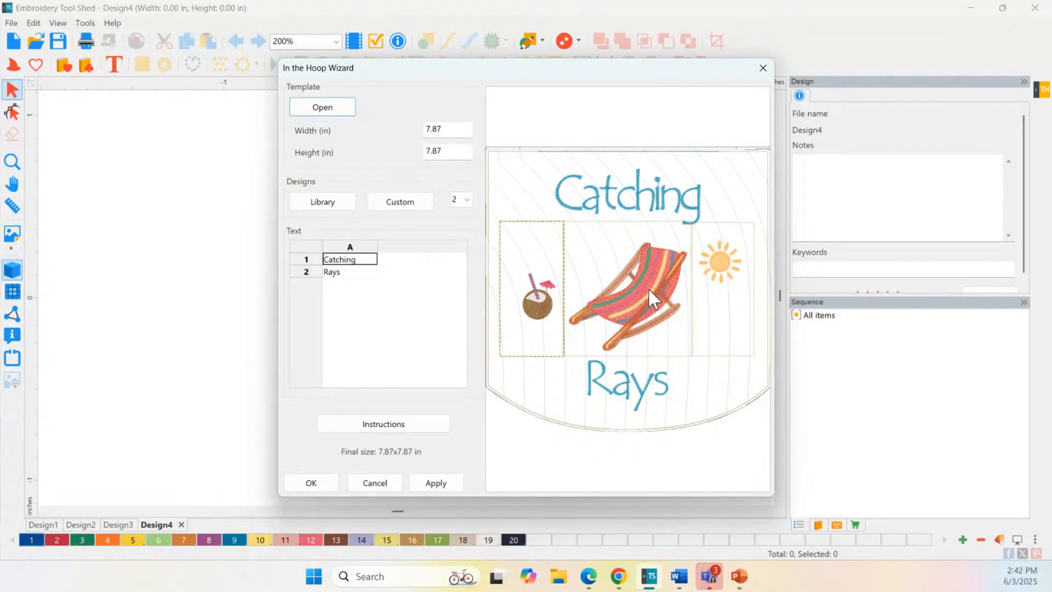
pyautogui.click(330, 203)
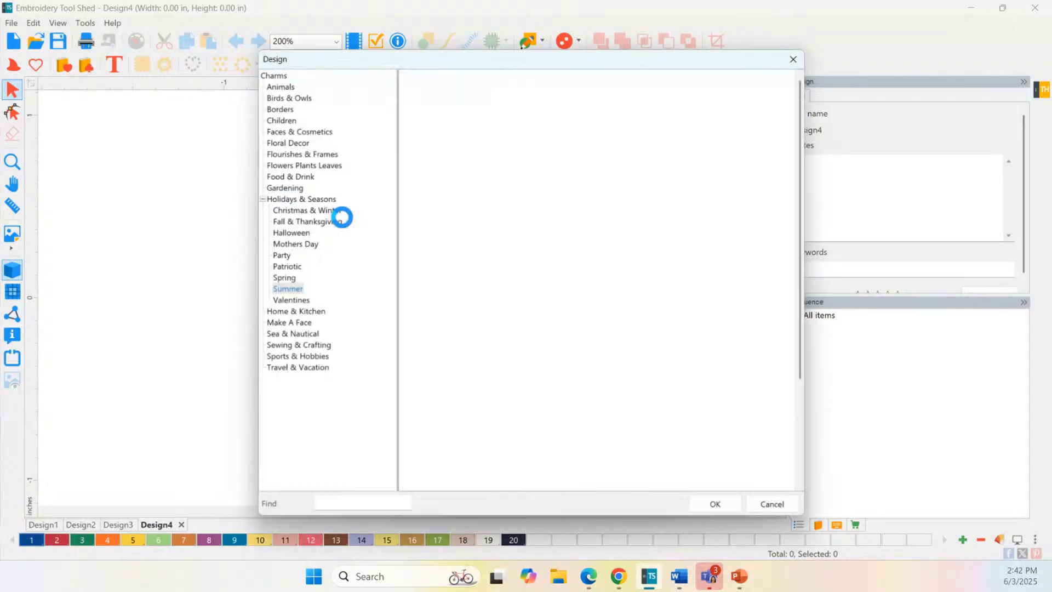
pyautogui.click(281, 238)
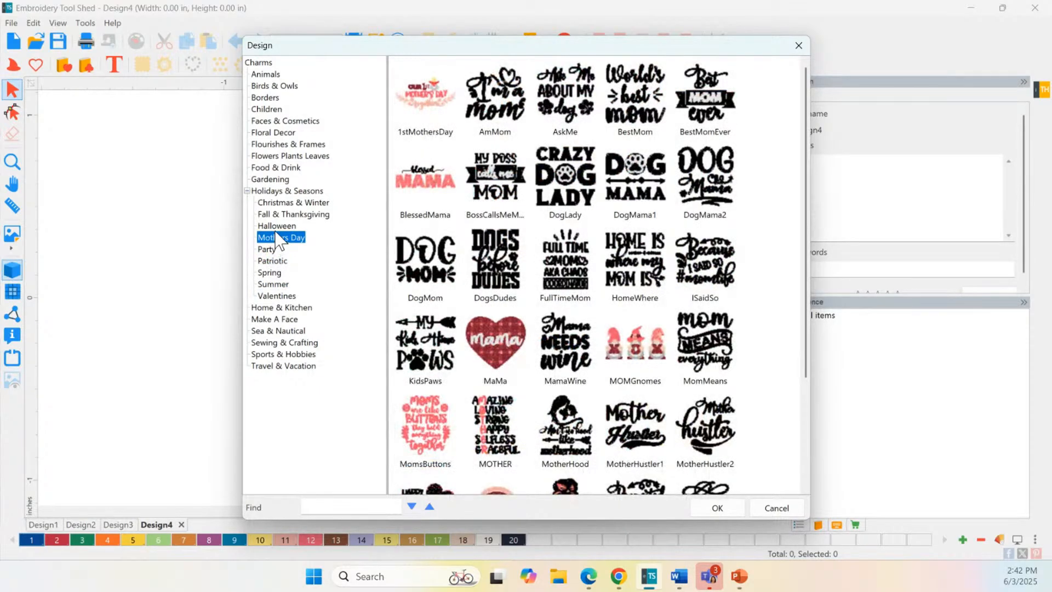
pyautogui.click(280, 132)
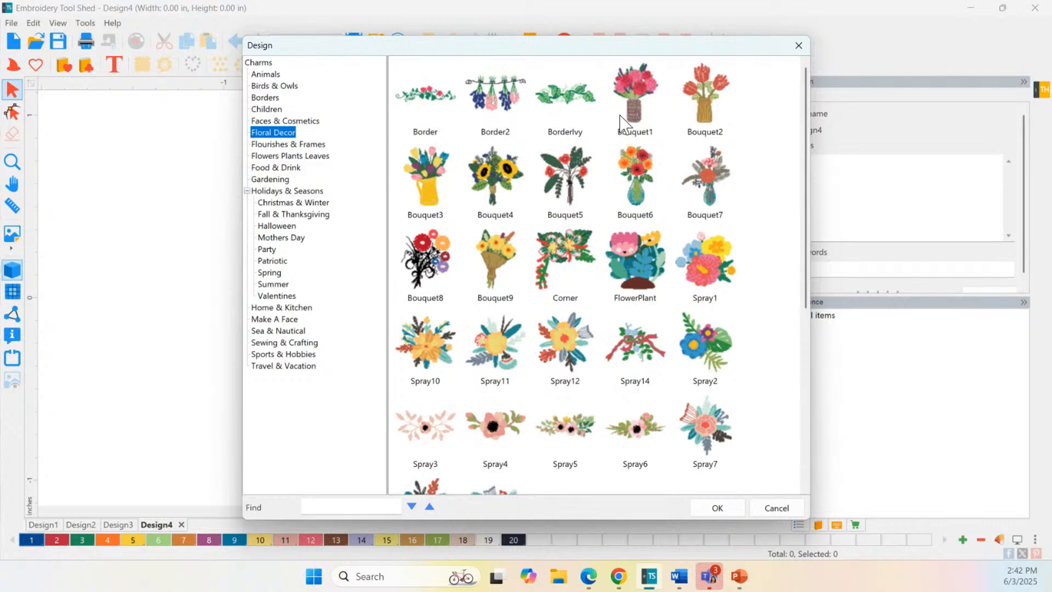
pyautogui.click(621, 116)
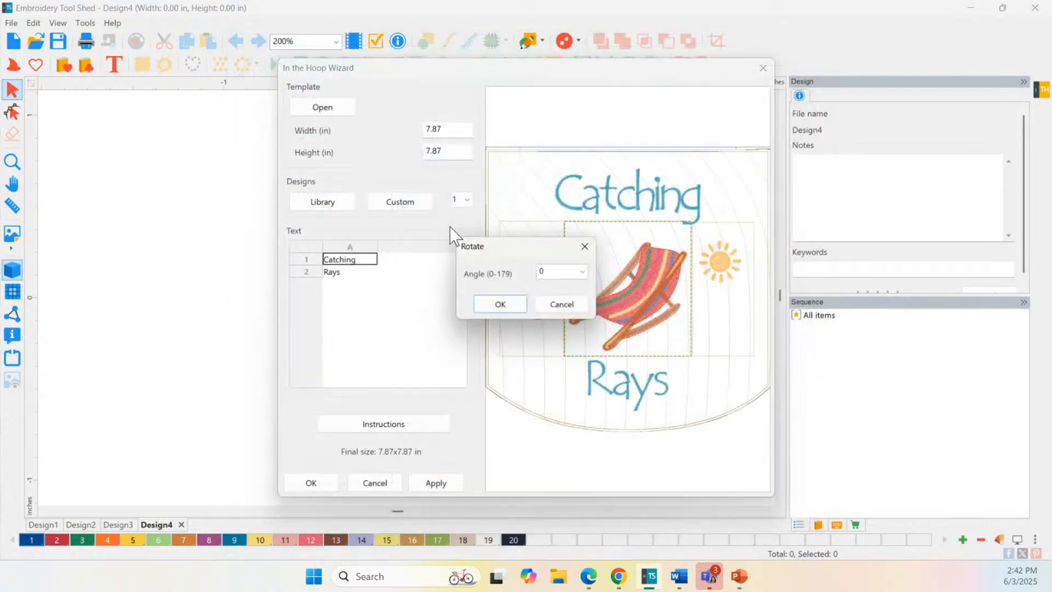
pyautogui.click(499, 305)
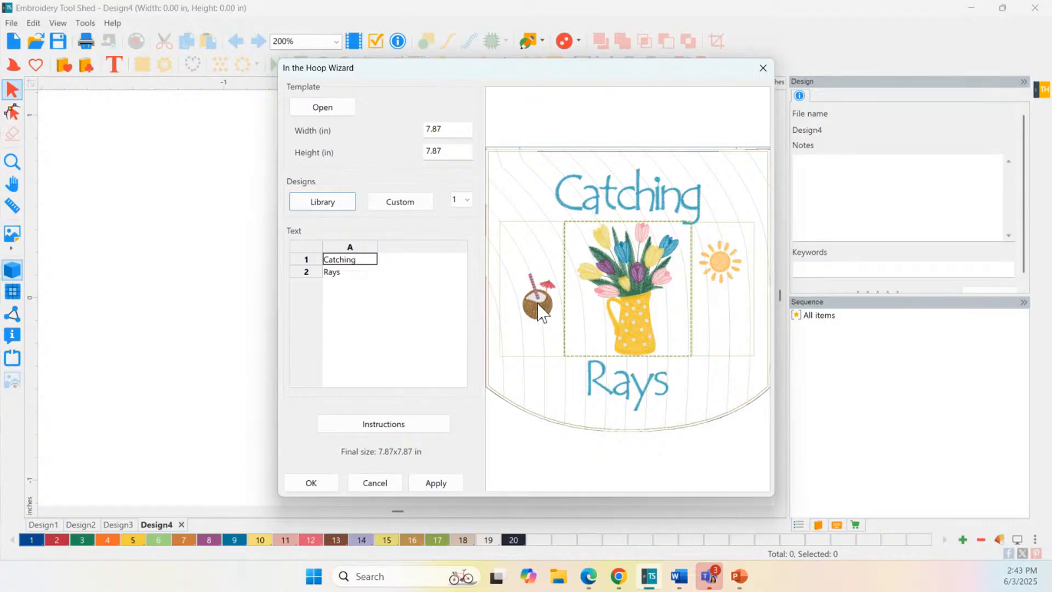
# - Select the design slot holding the coconut drink and open the design library for it
pyautogui.click(704, 280)
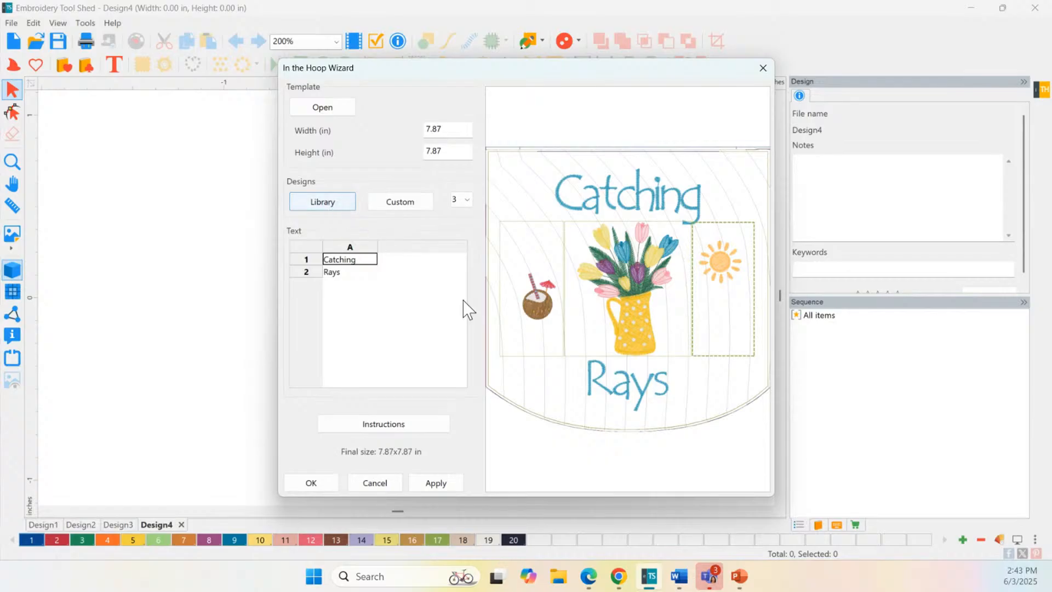
pyautogui.click(529, 290)
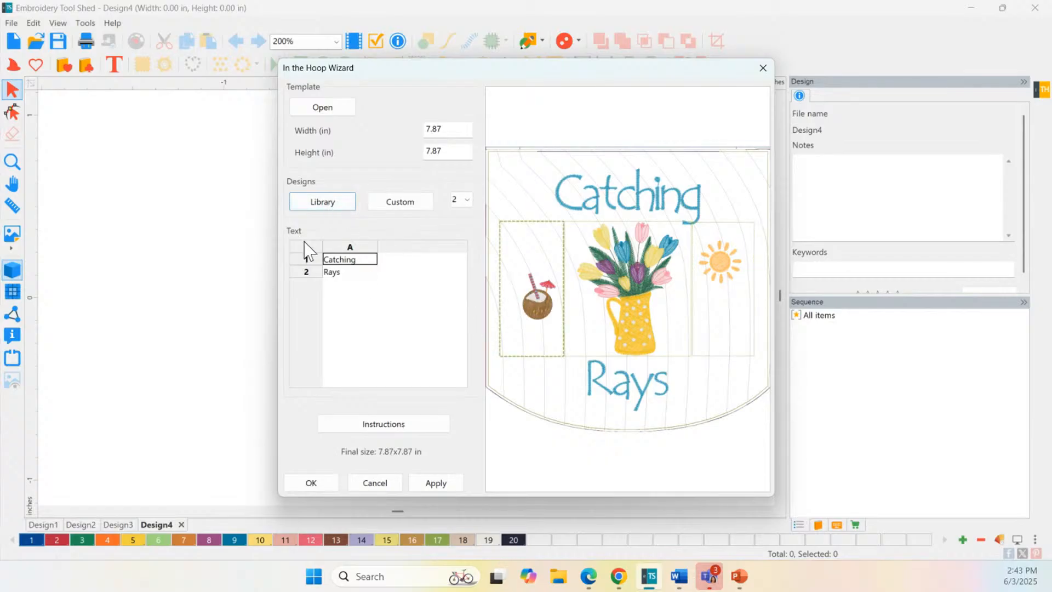
pyautogui.click(315, 211)
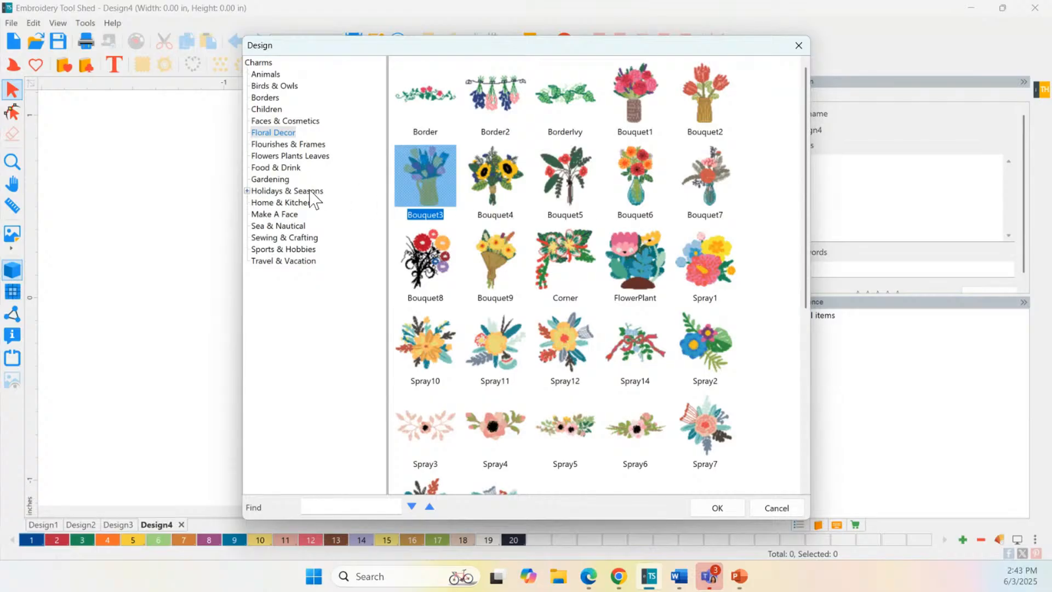
# - Browse the library's Spring, Summer, and Birds & Owls categories for a design to replace the coconut drink
pyautogui.doubleClick(274, 191)
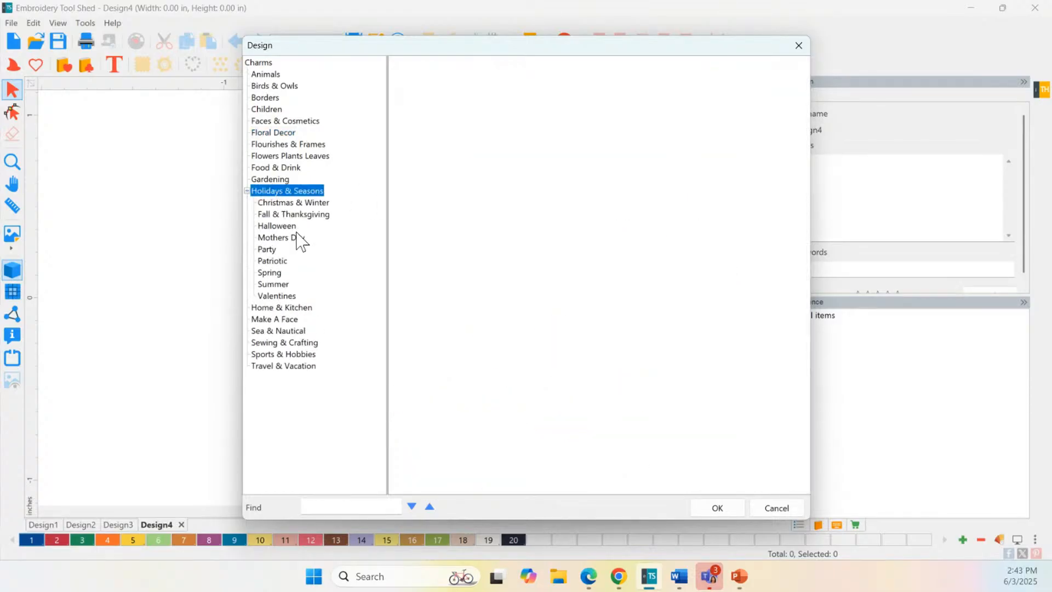
pyautogui.click(272, 260)
pyautogui.click(270, 272)
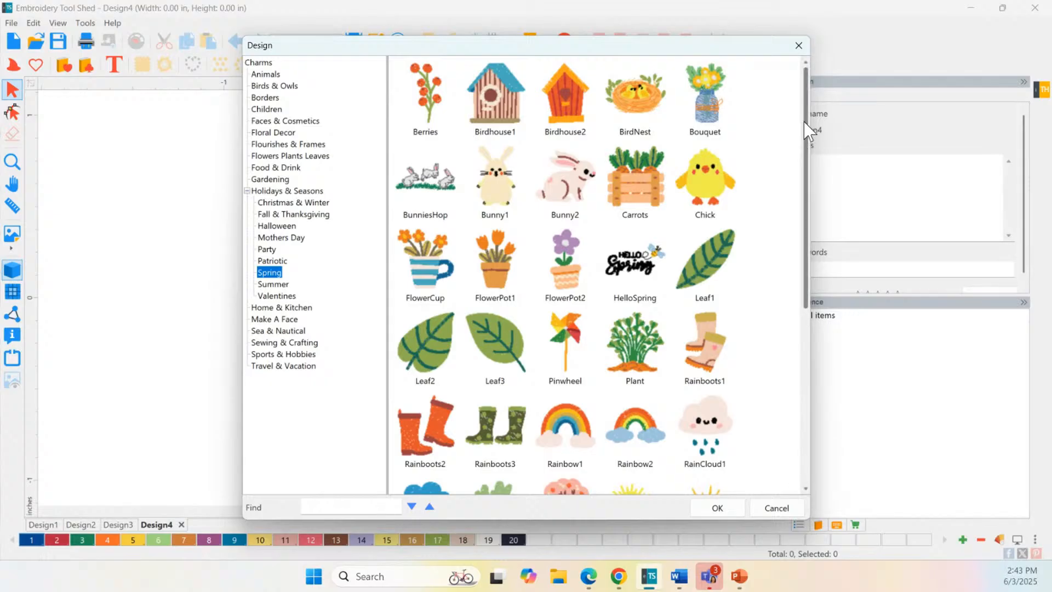
pyautogui.moveTo(803, 122); pyautogui.dragTo(805, 352)
pyautogui.moveTo(798, 315); pyautogui.dragTo(790, 110)
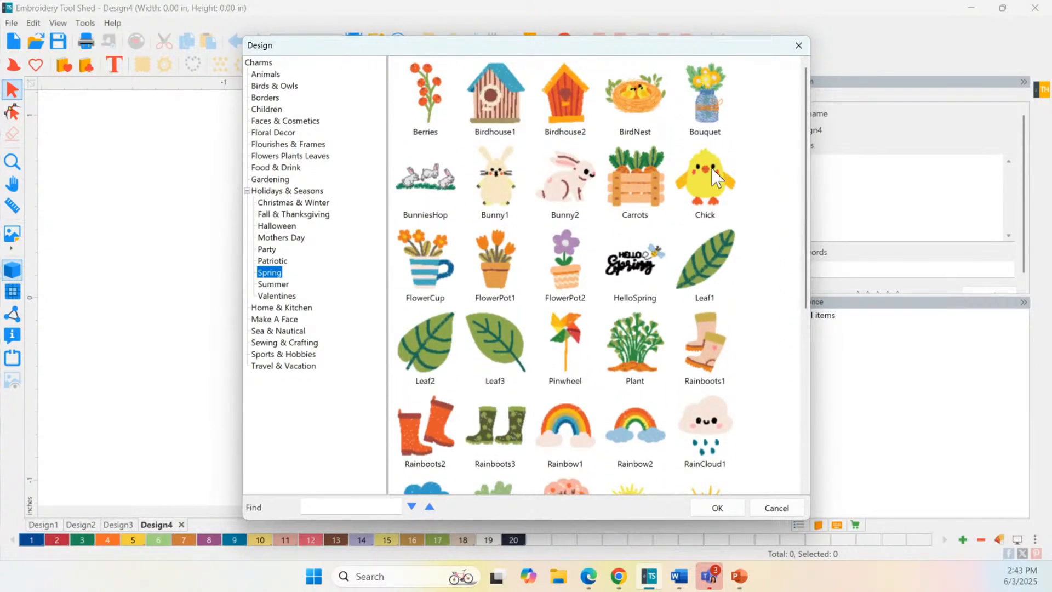
pyautogui.click(272, 261)
pyautogui.click(272, 284)
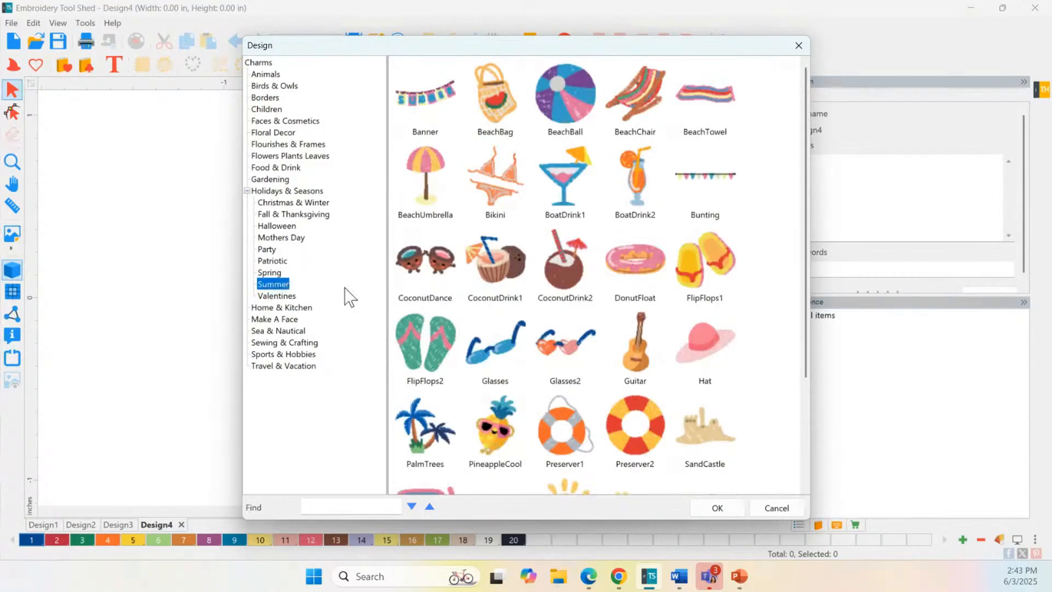
pyautogui.moveTo(802, 130)
pyautogui.mouseDown()
pyautogui.moveTo(809, 268)
pyautogui.moveTo(796, 122)
pyautogui.mouseUp()
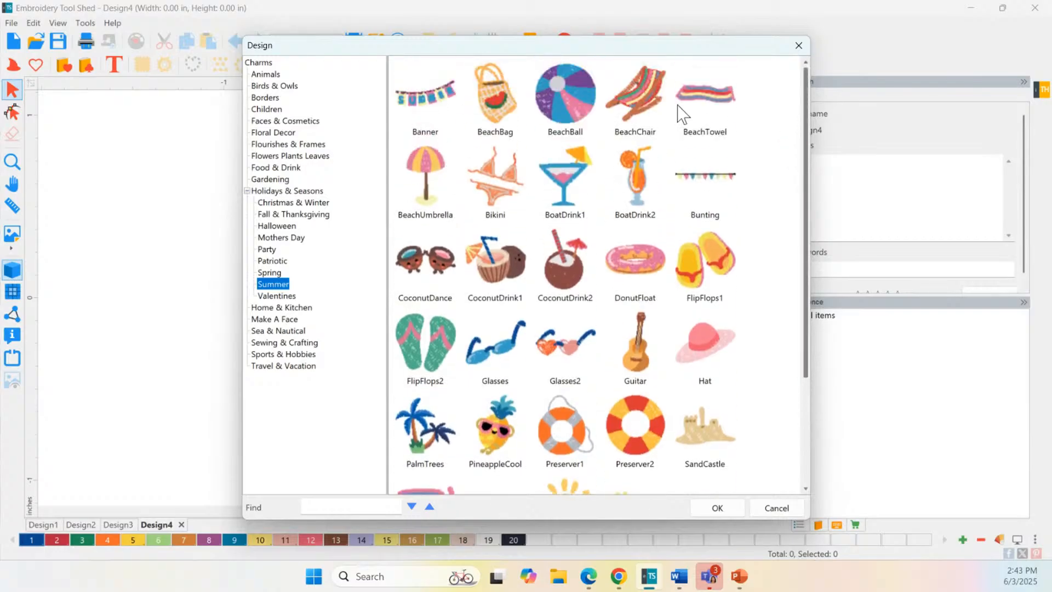
pyautogui.click(280, 86)
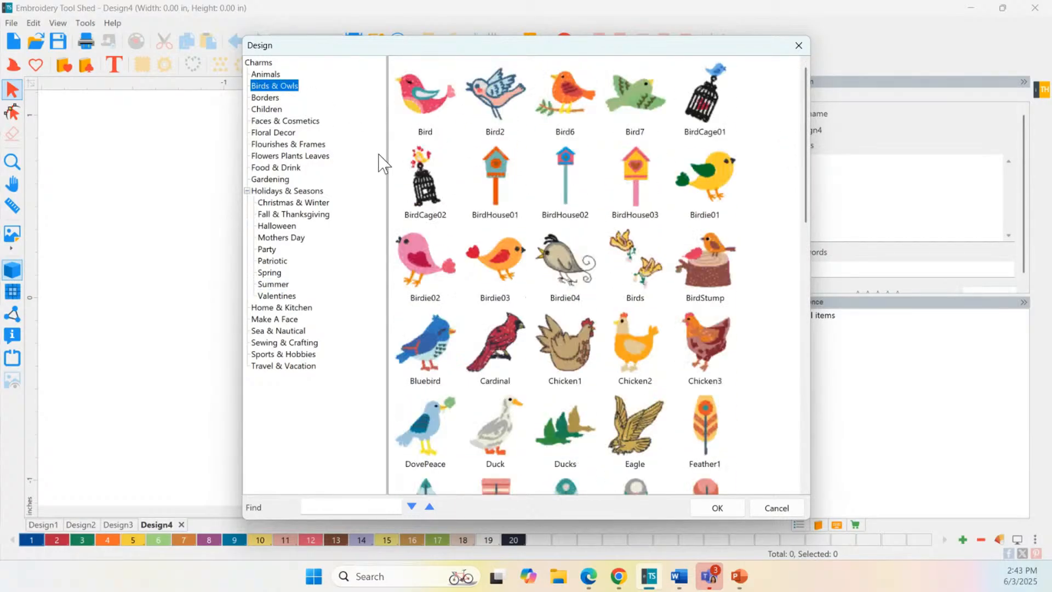
pyautogui.click(564, 268)
pyautogui.click(630, 263)
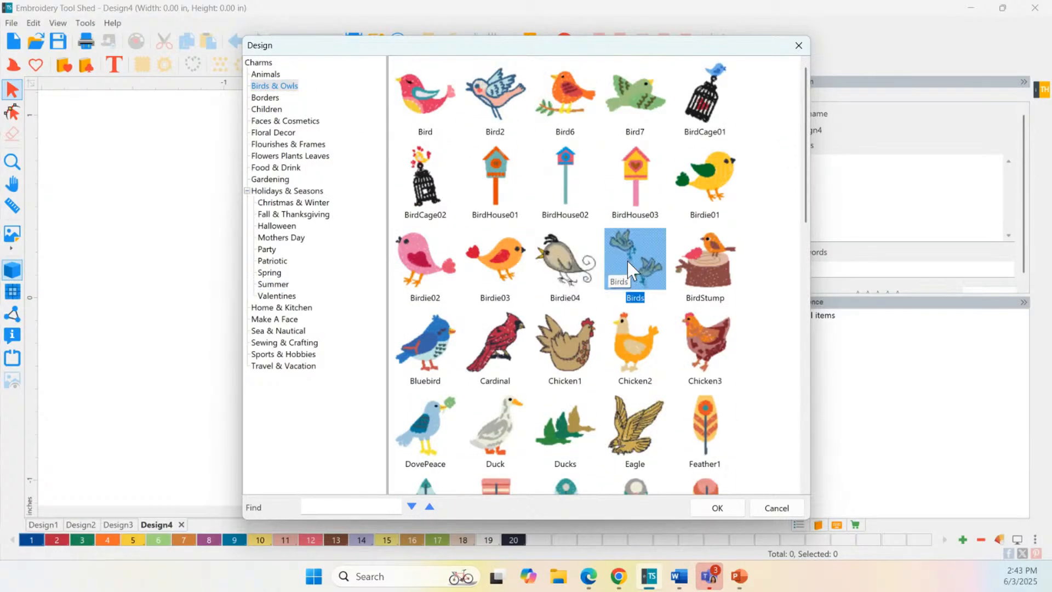
pyautogui.moveTo(804, 174); pyautogui.dragTo(812, 438)
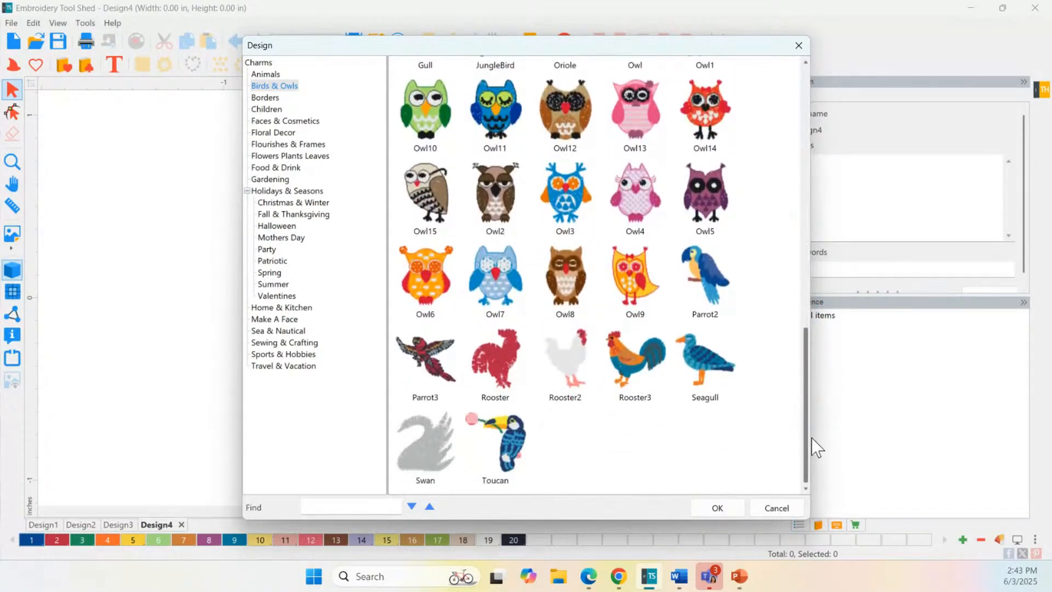
pyautogui.scroll(4, 590, 306)
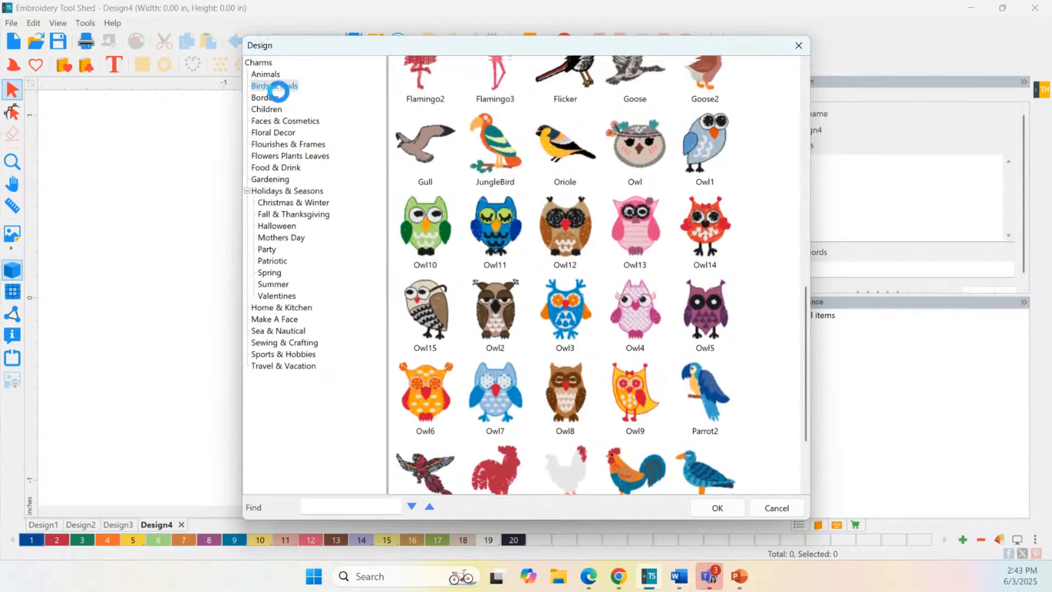
# - Replace the coconut drink with the Butterfly1 design from the Animals category, at a rotation angle of 0
pyautogui.click(268, 75)
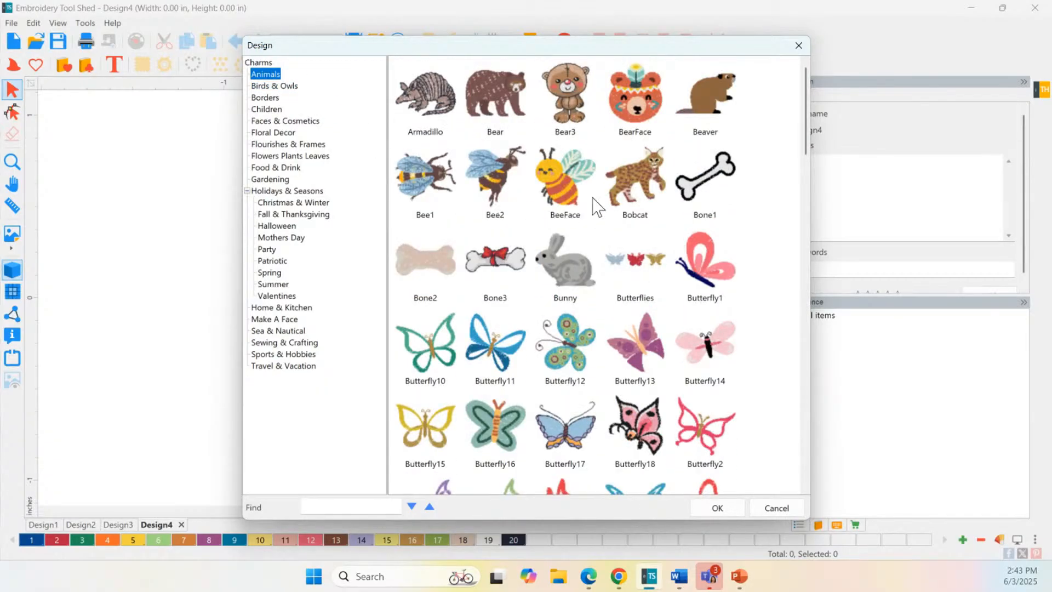
pyautogui.click(539, 178)
pyautogui.click(496, 181)
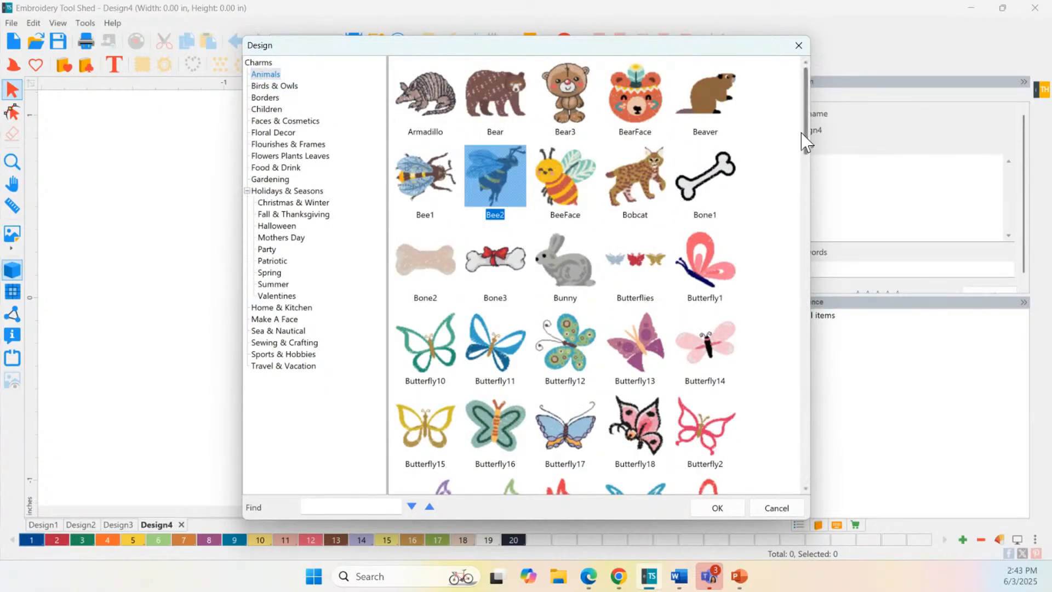
pyautogui.scroll(-1, 802, 136)
pyautogui.click(710, 189)
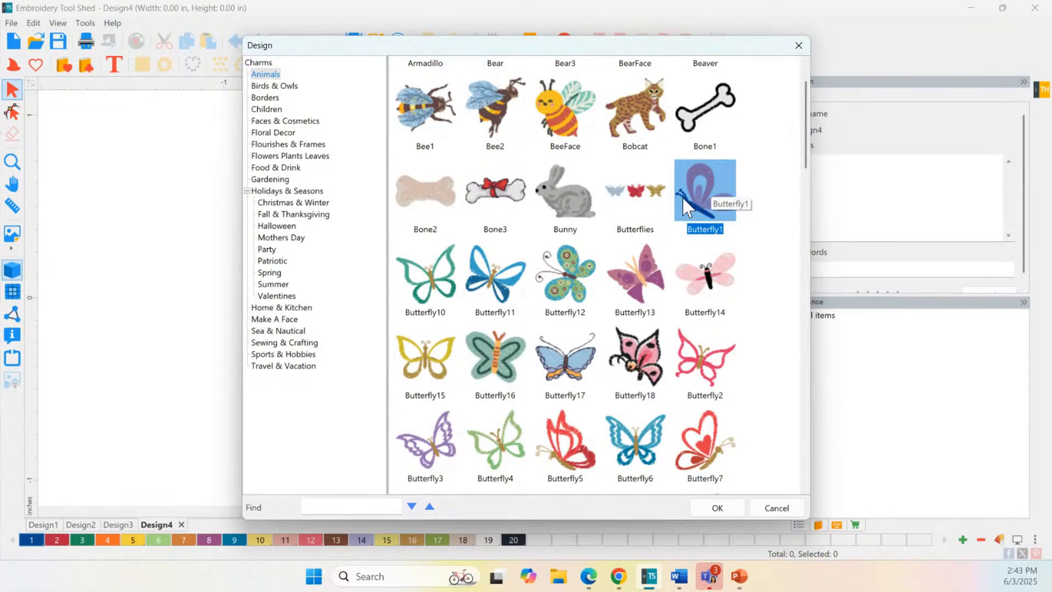
pyautogui.doubleClick(686, 208)
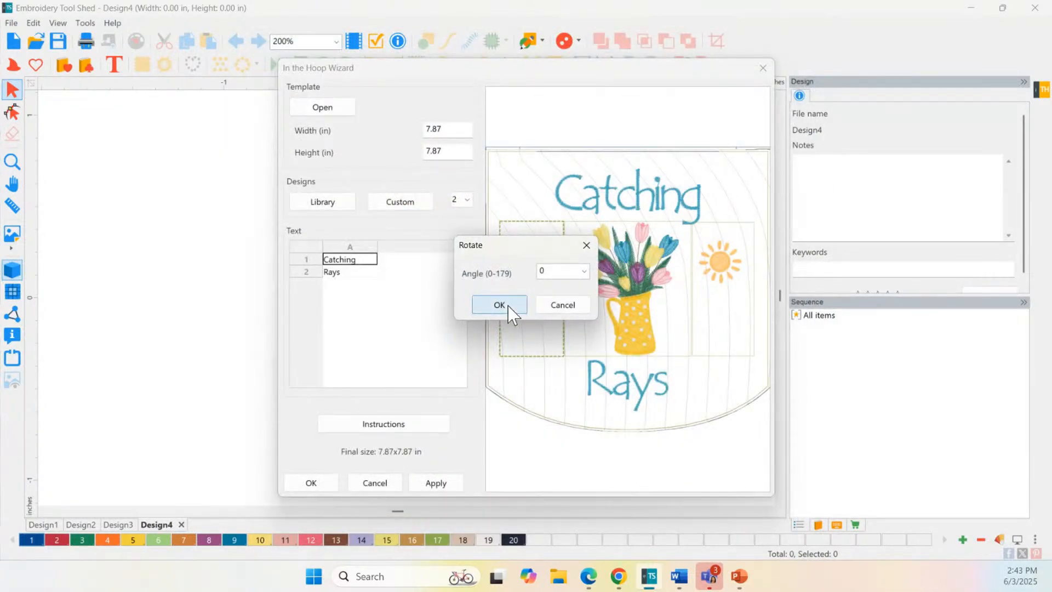
pyautogui.click(499, 304)
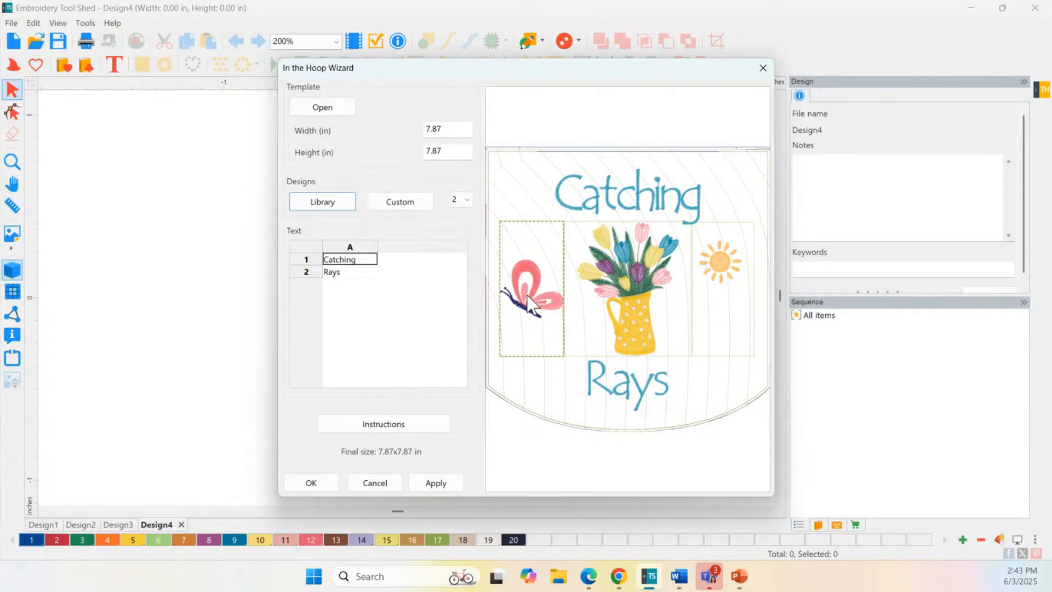
# - Replace the second text line with Fun, update the preview, and generate the wall hanging in the workspace
pyautogui.click(649, 293)
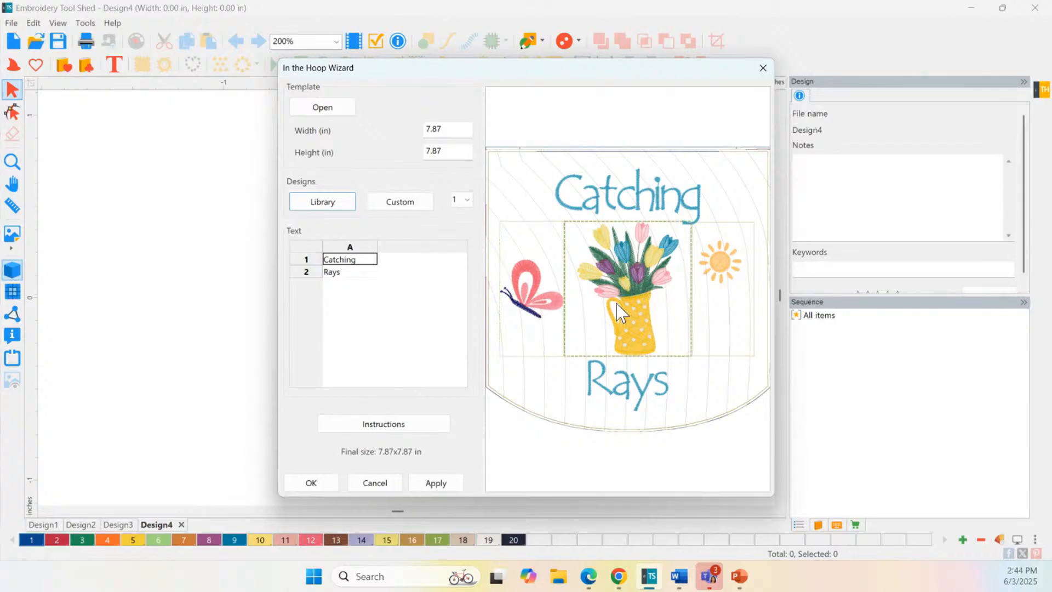
pyautogui.click(348, 259)
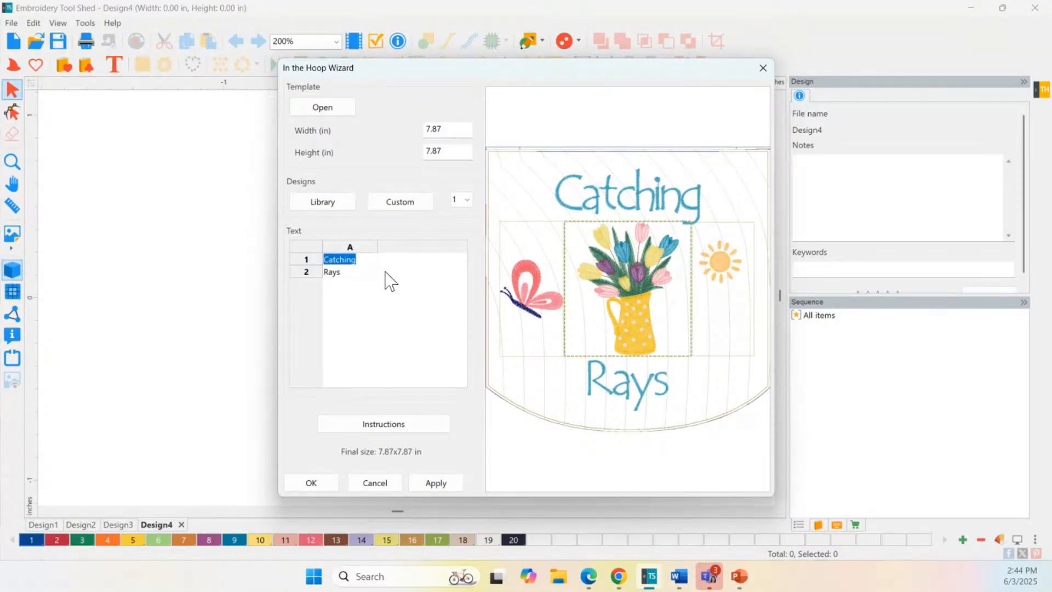
pyautogui.click(351, 274)
pyautogui.doubleClick(358, 273)
pyautogui.moveTo(341, 271); pyautogui.dragTo(290, 278)
pyautogui.click(436, 482)
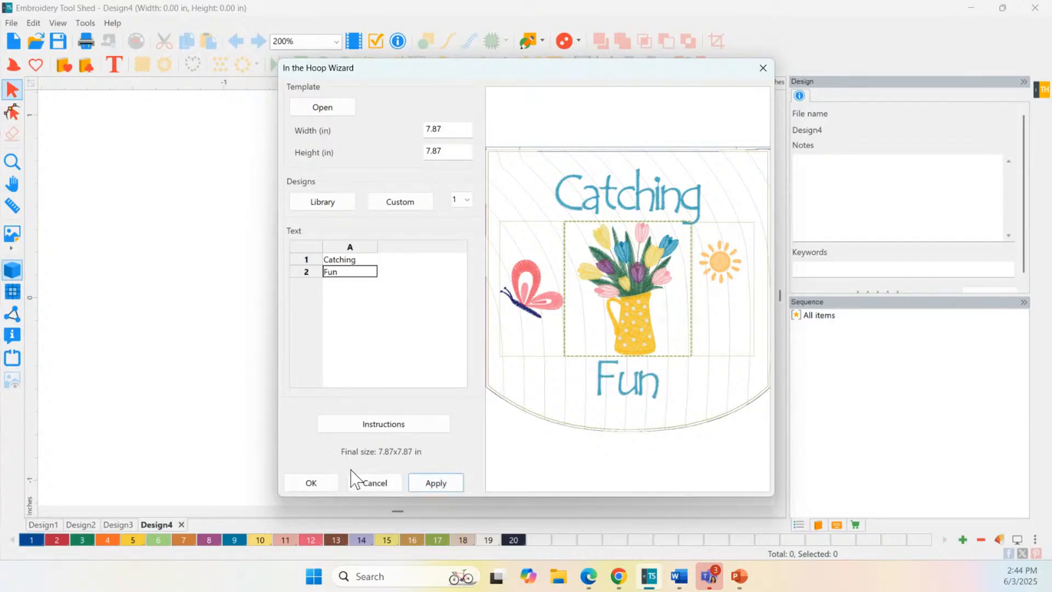
pyautogui.click(310, 484)
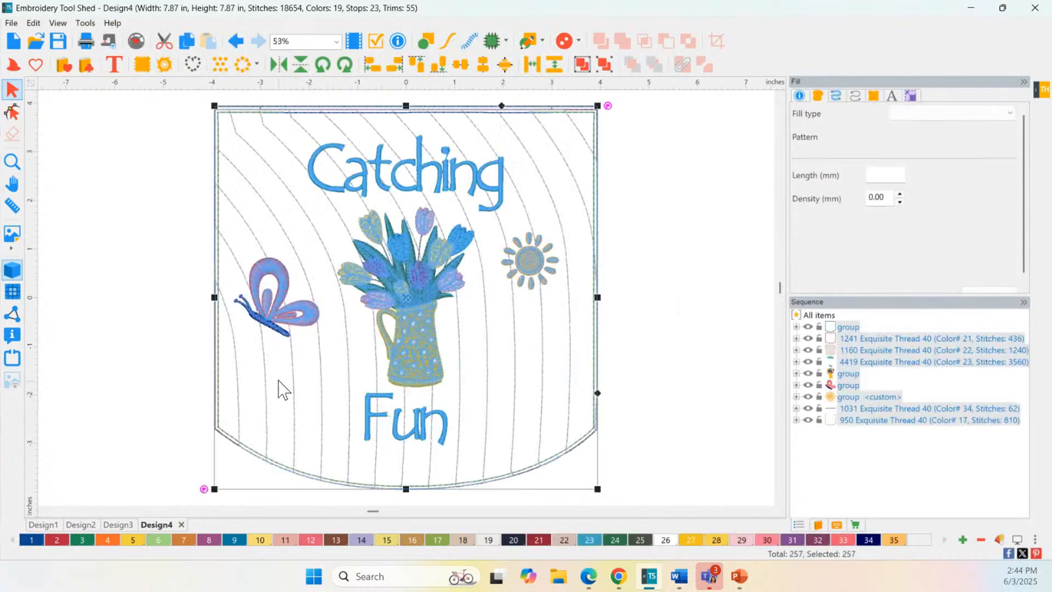
pyautogui.click(152, 253)
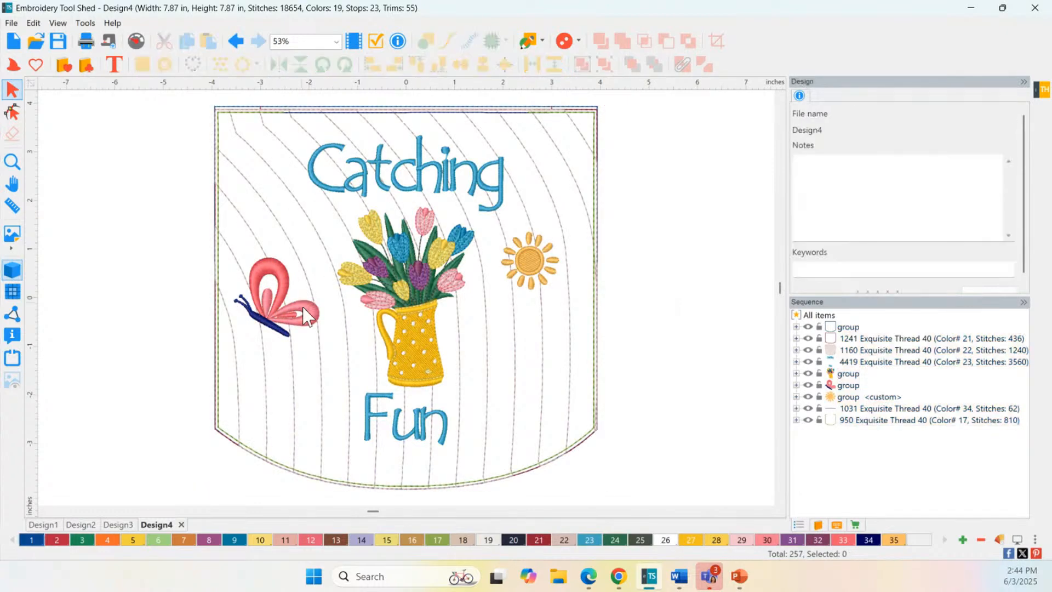
# - Mirror the butterfly horizontally and move it up beside the bouquet, and enlarge the sun on the other side
pyautogui.click(299, 336)
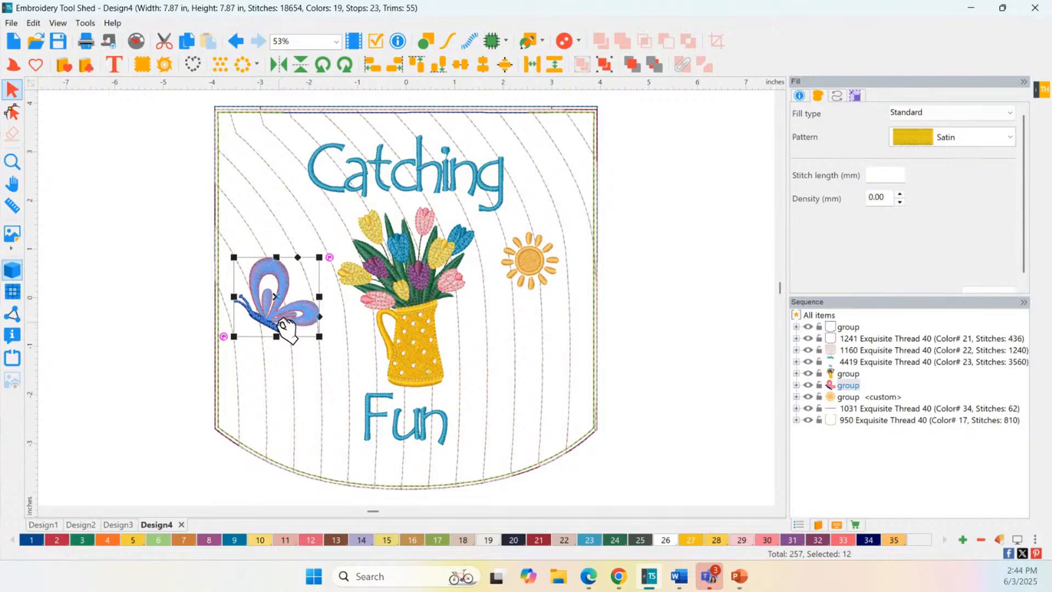
pyautogui.click(279, 64)
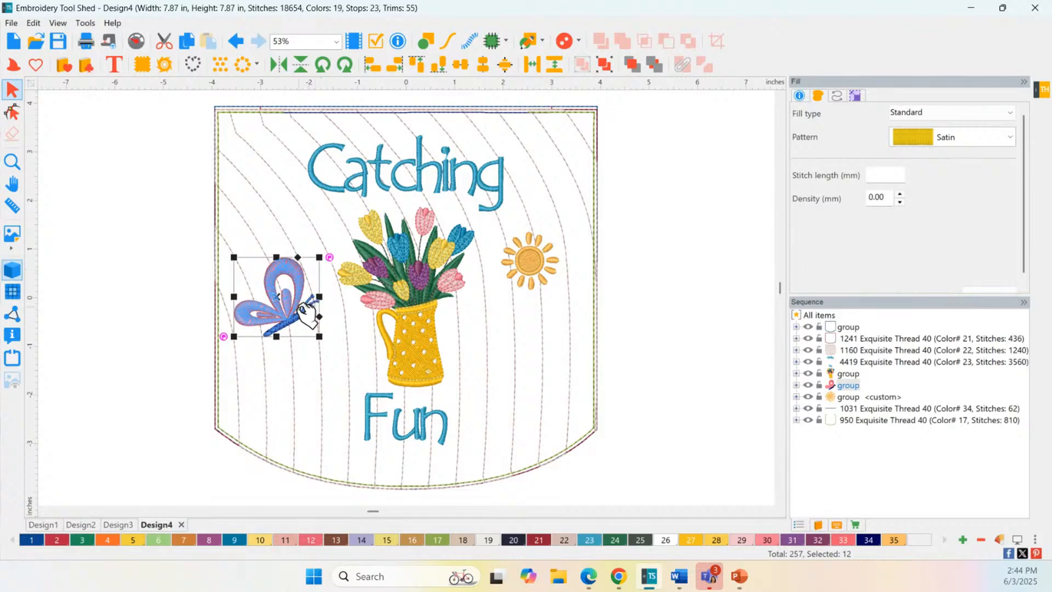
pyautogui.moveTo(303, 314); pyautogui.dragTo(302, 253)
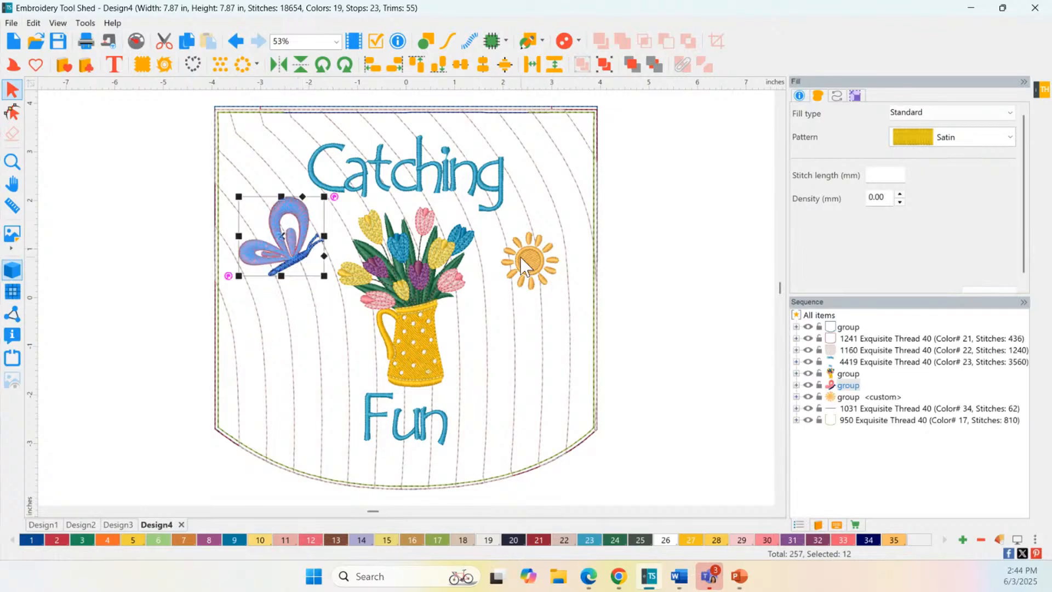
pyautogui.moveTo(537, 264); pyautogui.dragTo(545, 225)
# - Delete the Catching and Fun lettering, the butterfly, and the sun, keeping only the bouquet on the quilted panel
pyautogui.click(464, 177)
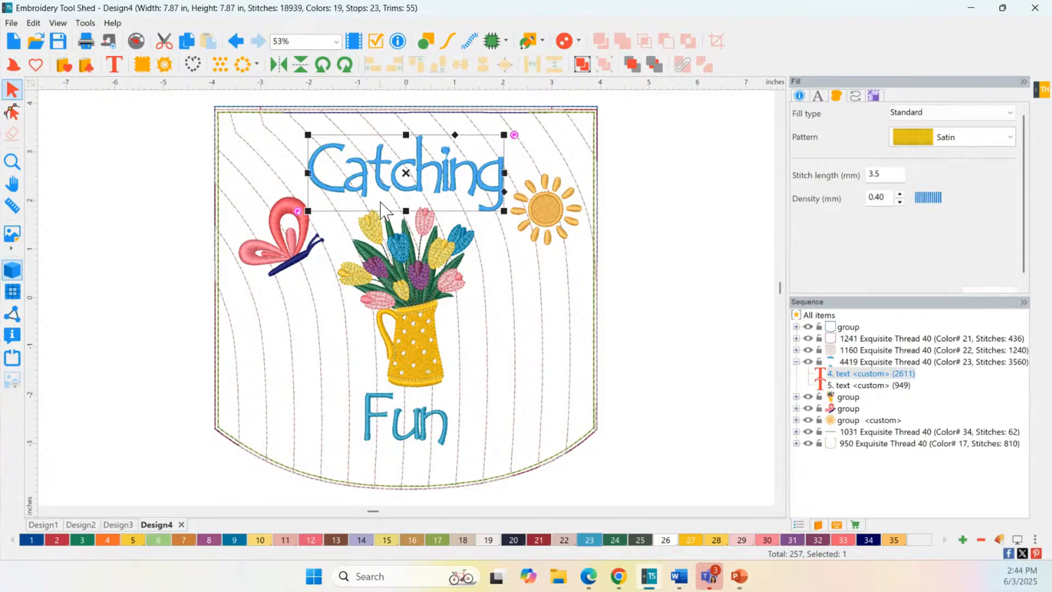
pyautogui.press('Delete')
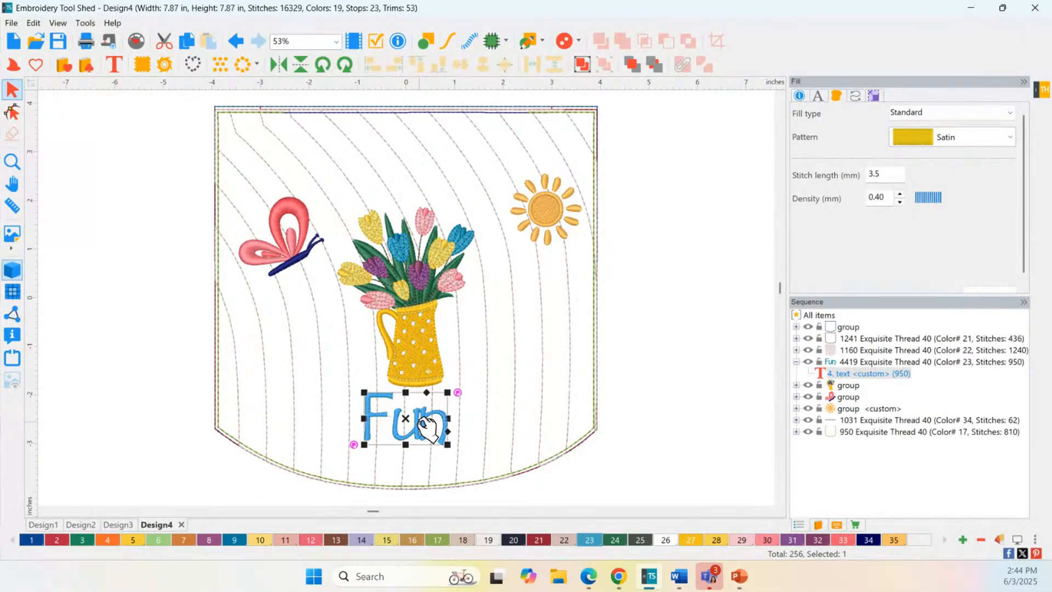
pyautogui.press('Delete')
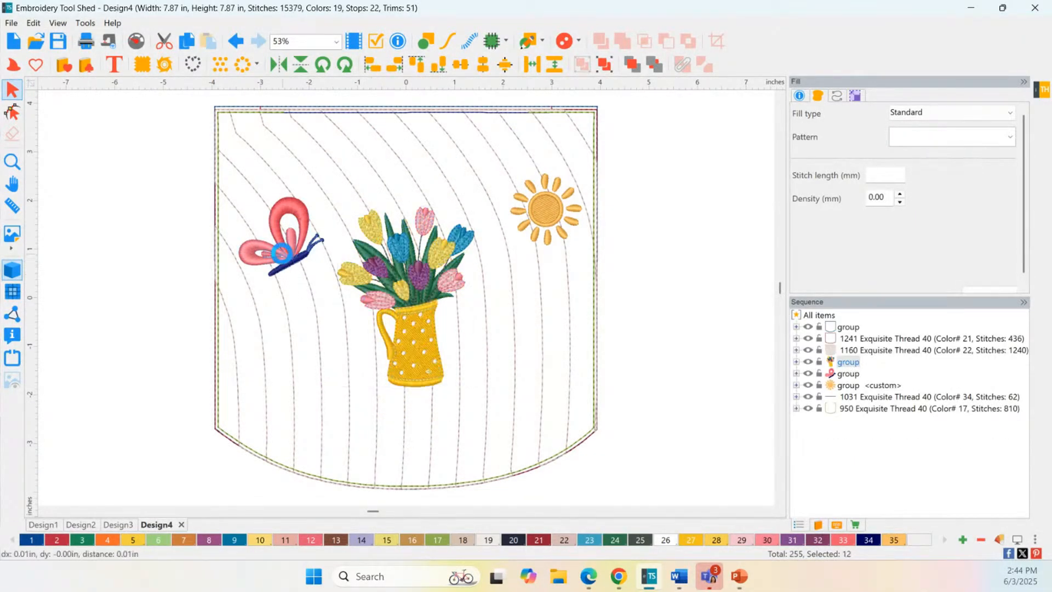
pyautogui.click(280, 252)
pyautogui.press('Delete')
pyautogui.press('Delete')
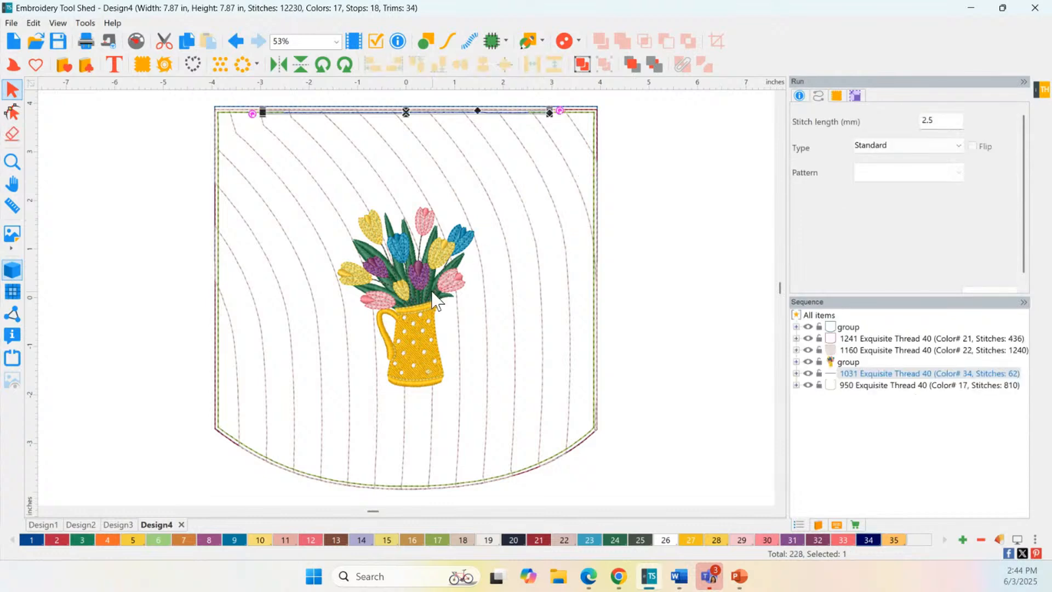
# - Enlarge the bouquet to about 130%, scale it up slightly more, and position it near the centre of the panel
pyautogui.click(436, 300)
pyautogui.moveTo(475, 206); pyautogui.dragTo(514, 156)
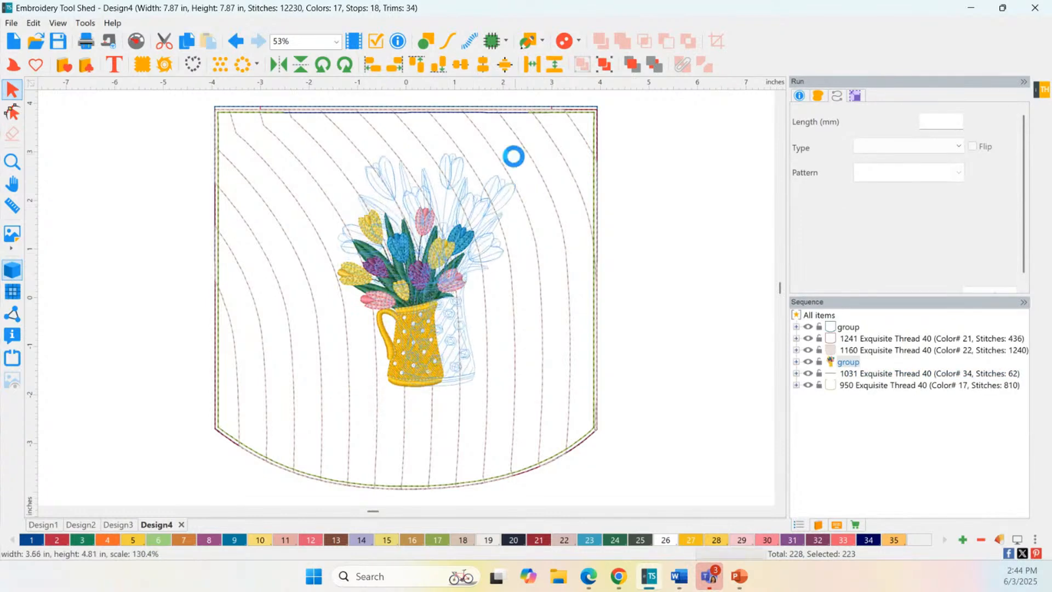
pyautogui.moveTo(428, 331); pyautogui.dragTo(402, 335)
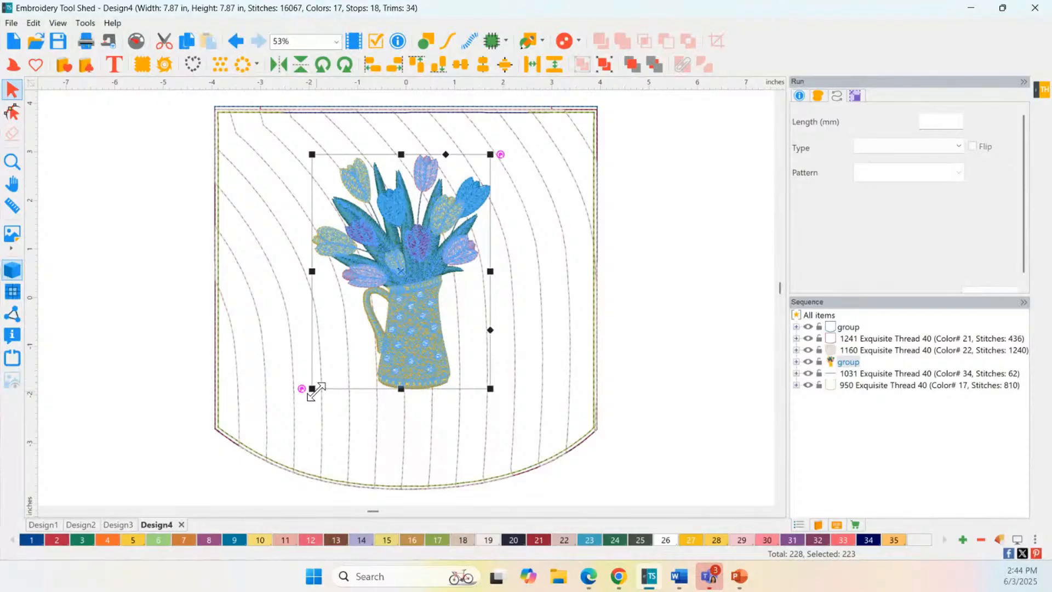
pyautogui.moveTo(312, 388); pyautogui.dragTo(312, 404)
pyautogui.moveTo(422, 347); pyautogui.dragTo(433, 356)
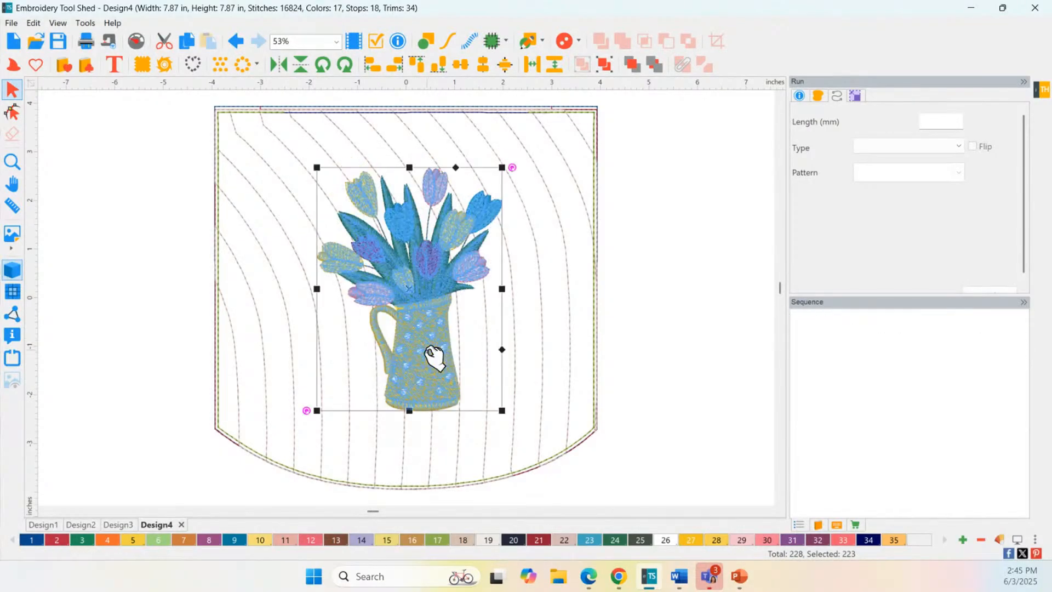
pyautogui.click(662, 232)
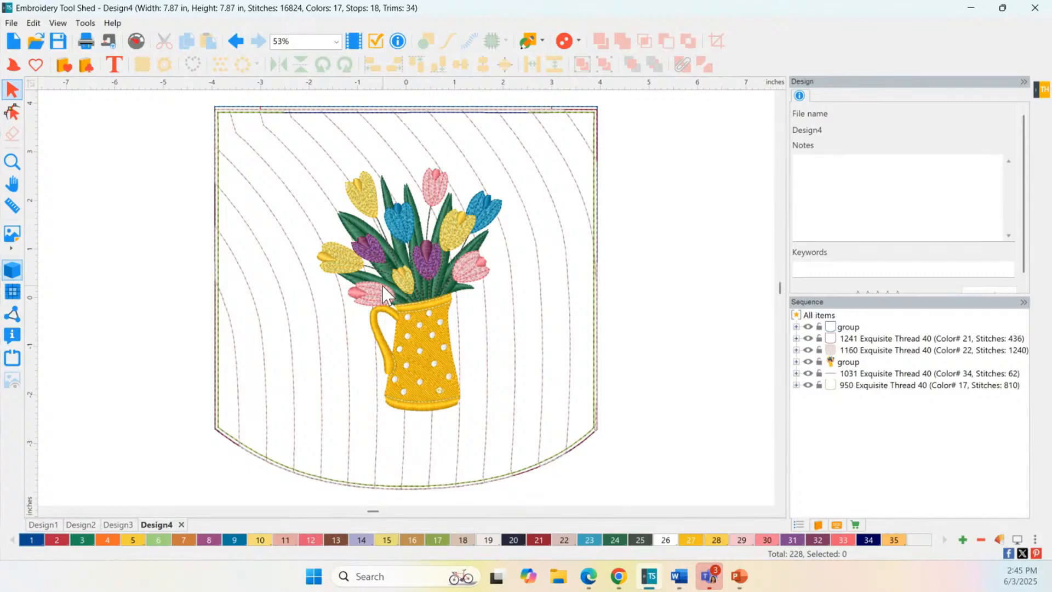
# - Insert the Sun1 design from the library's Spring category, arranging the sun at the panel's upper left and the bouquet toward its lower right
pyautogui.click(426, 346)
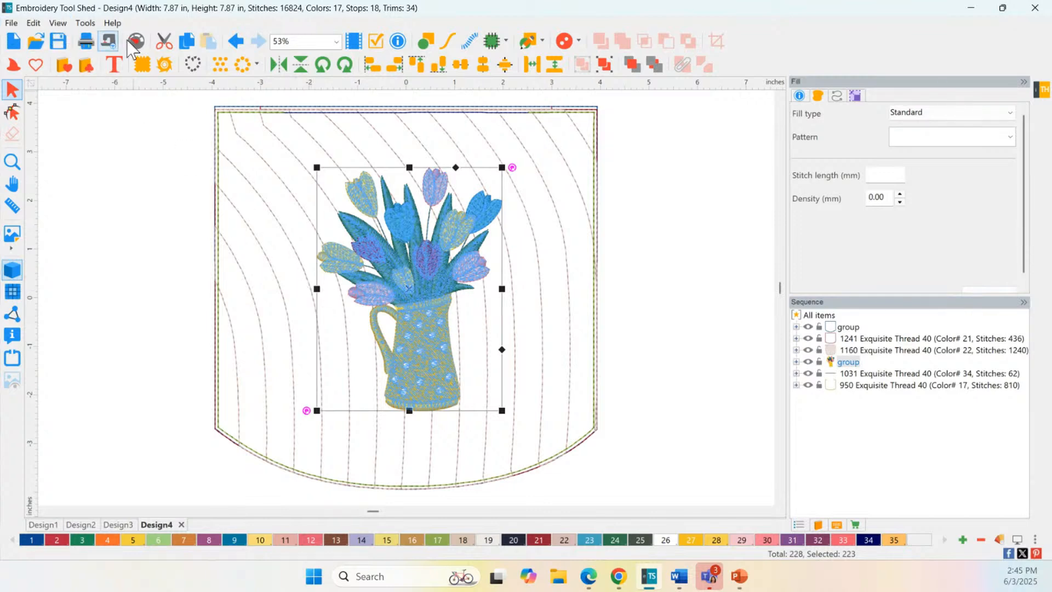
pyautogui.click(14, 25)
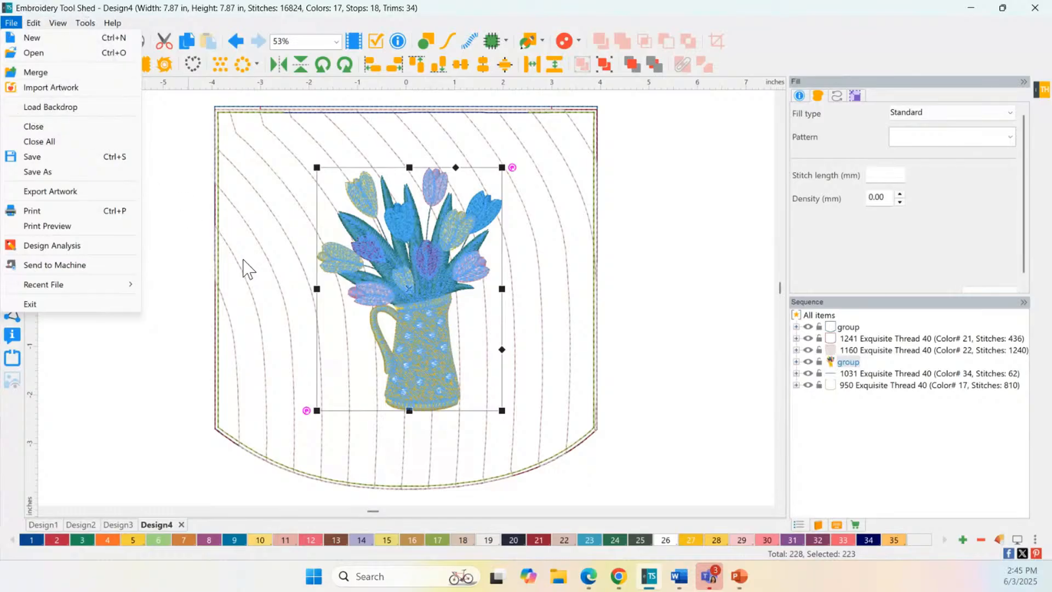
pyautogui.click(174, 221)
pyautogui.click(86, 64)
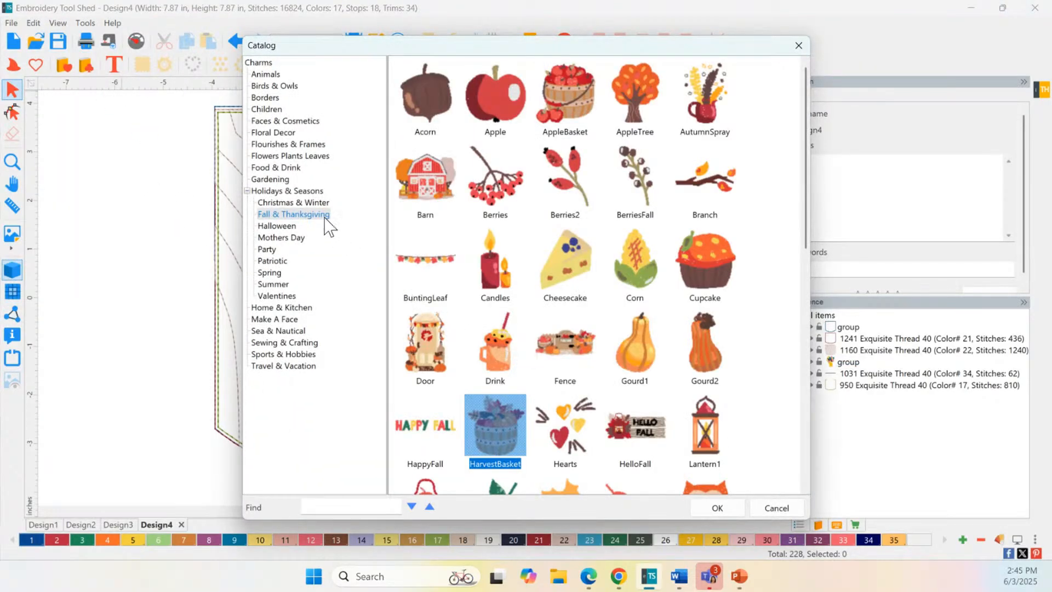
pyautogui.click(276, 274)
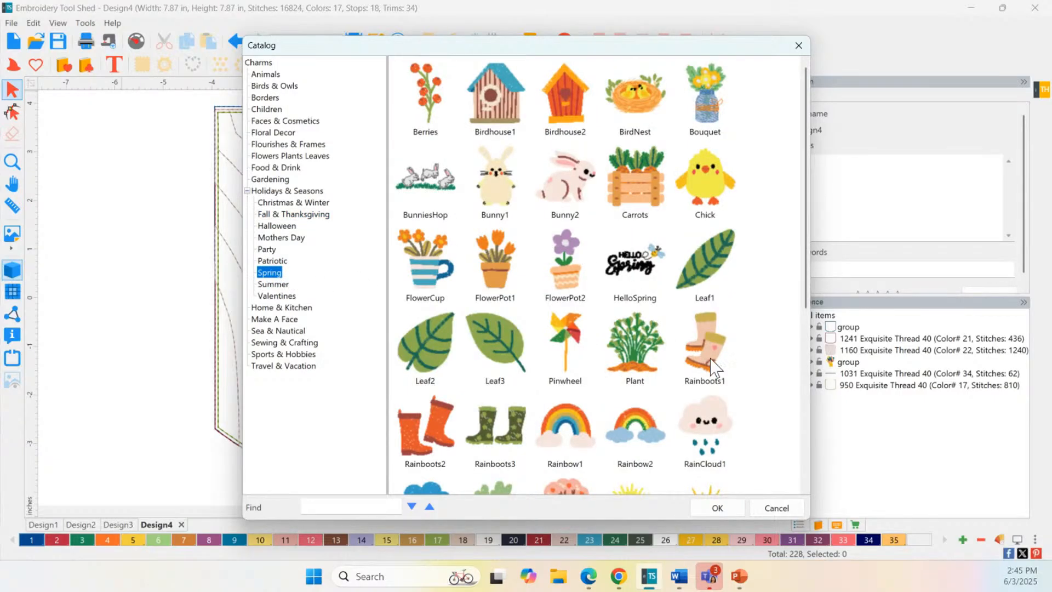
pyautogui.moveTo(804, 218); pyautogui.dragTo(795, 383)
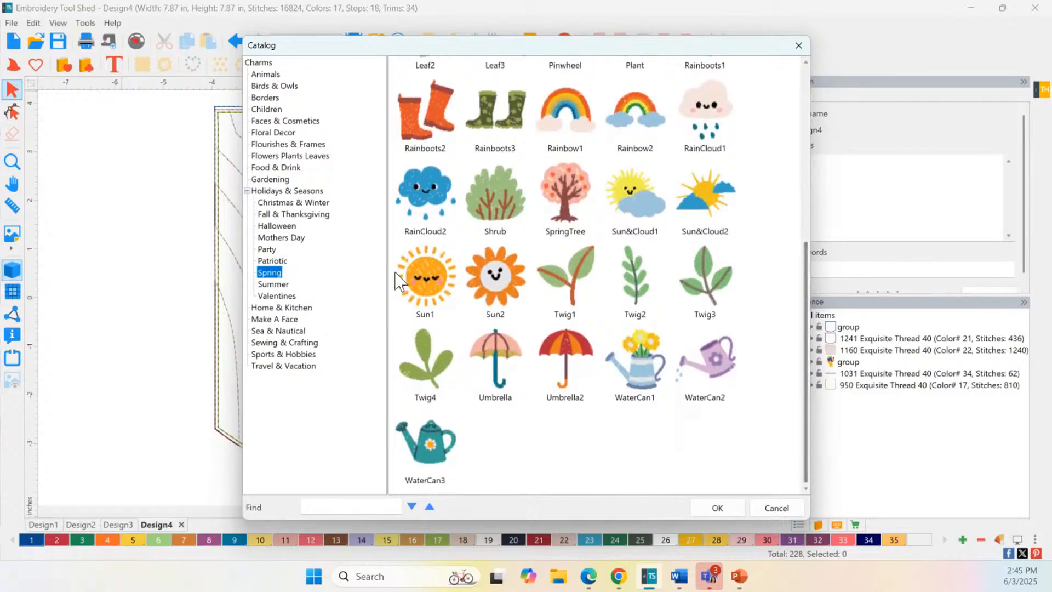
pyautogui.click(432, 271)
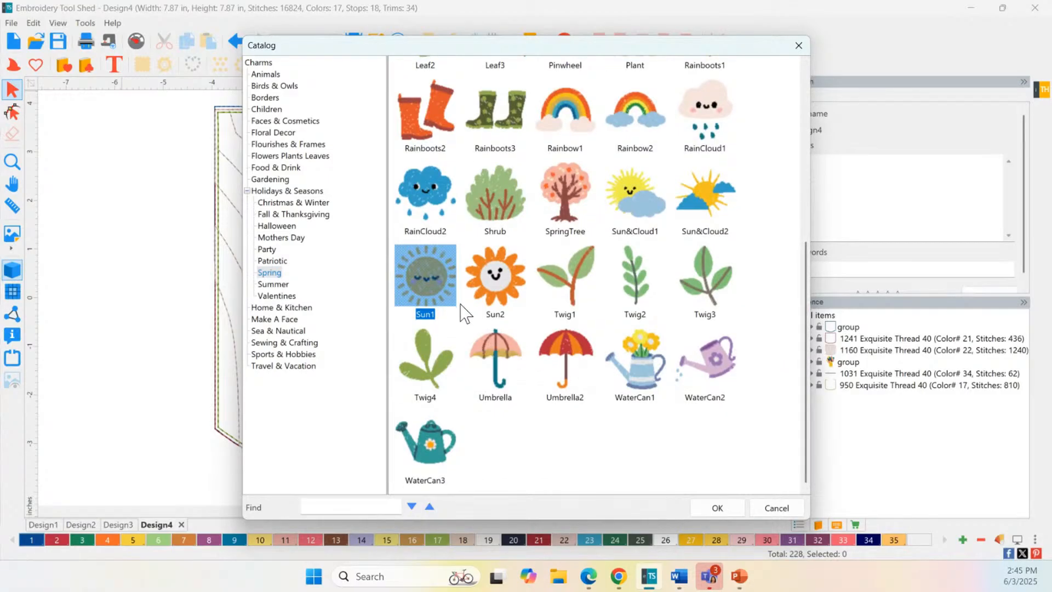
pyautogui.doubleClick(423, 291)
pyautogui.moveTo(427, 305); pyautogui.dragTo(375, 263)
pyautogui.moveTo(281, 202); pyautogui.dragTo(294, 209)
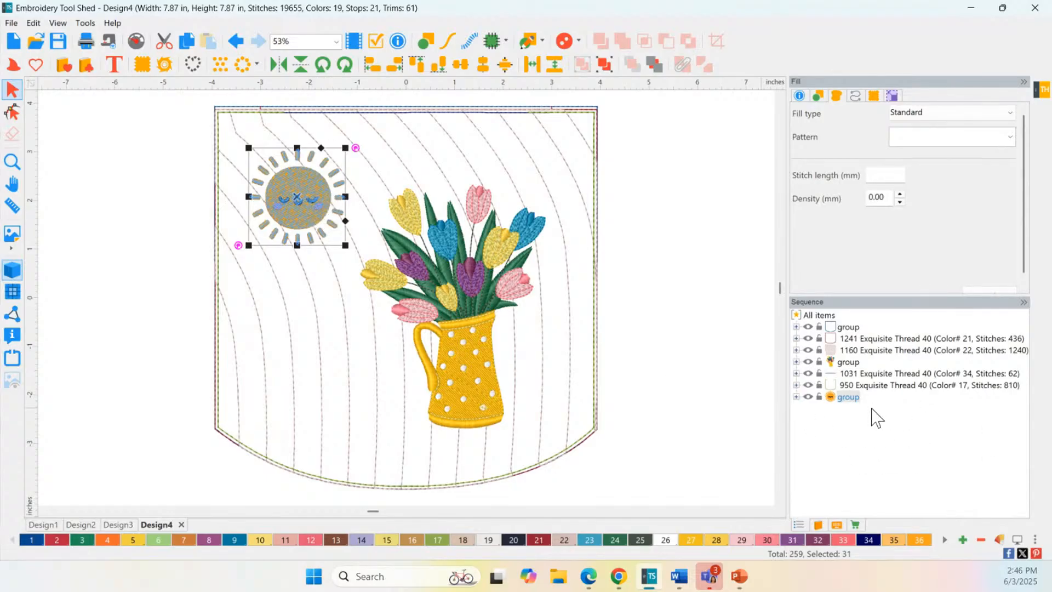
# - Move the sun group in the sequence to directly after the bouquet group, before the final construction stitches
pyautogui.click(844, 397)
pyautogui.click(848, 398)
pyautogui.press('ctrl')
pyautogui.click(849, 425)
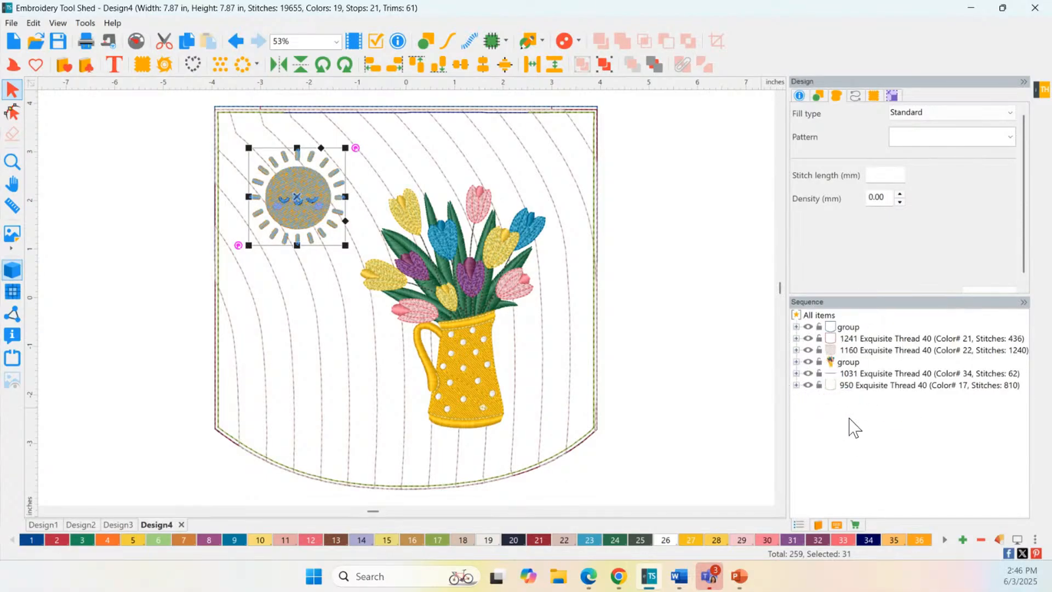
pyautogui.click(833, 399)
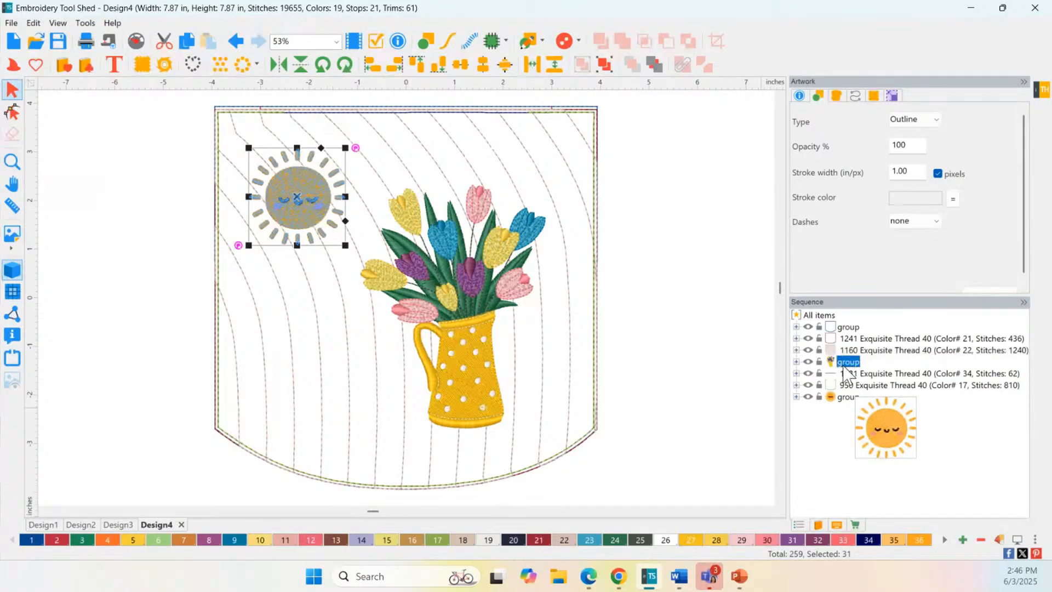
pyautogui.moveTo(844, 366); pyautogui.dragTo(844, 367)
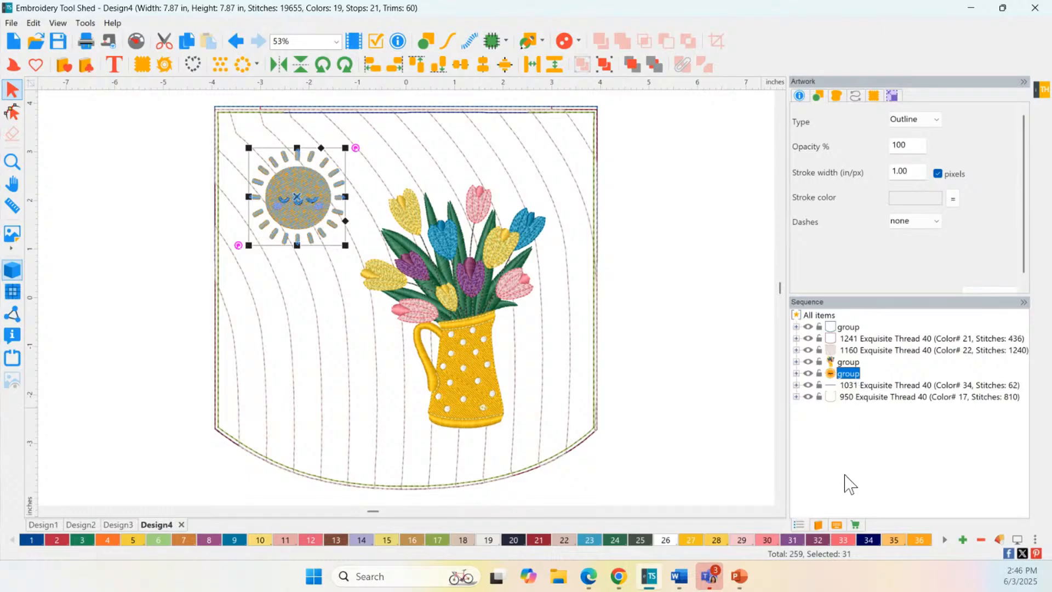
pyautogui.click(860, 496)
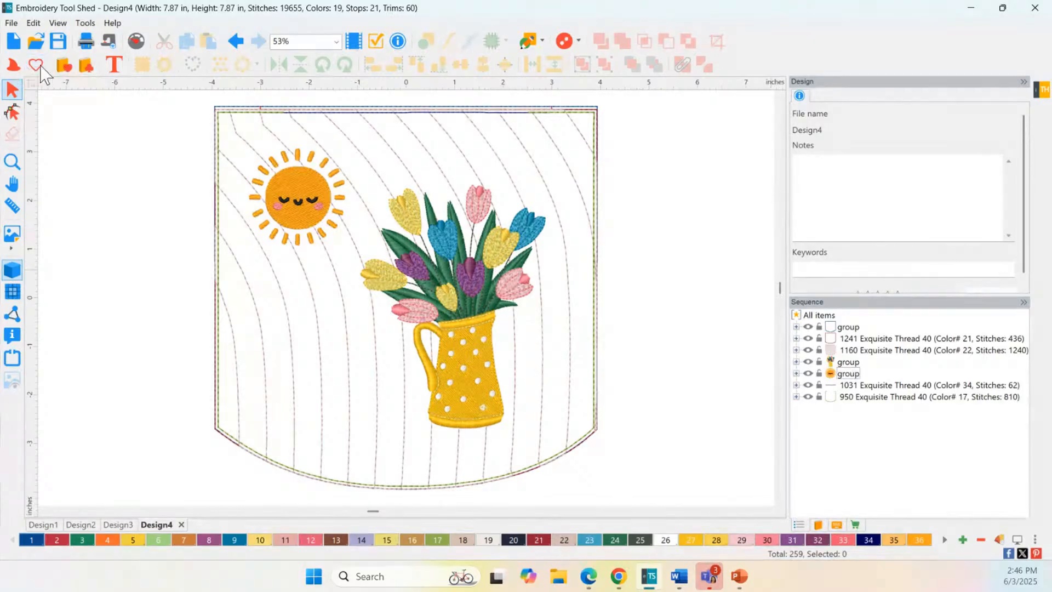
# - Add the lettering Welcome above the bouquet and set its font to Brush
pyautogui.click(116, 69)
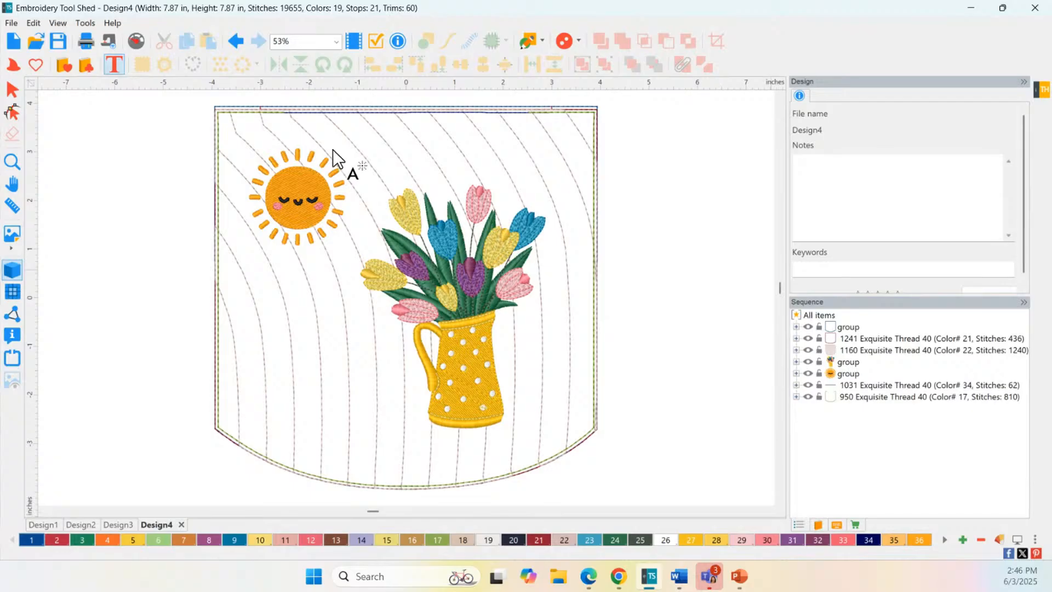
pyautogui.click(390, 149)
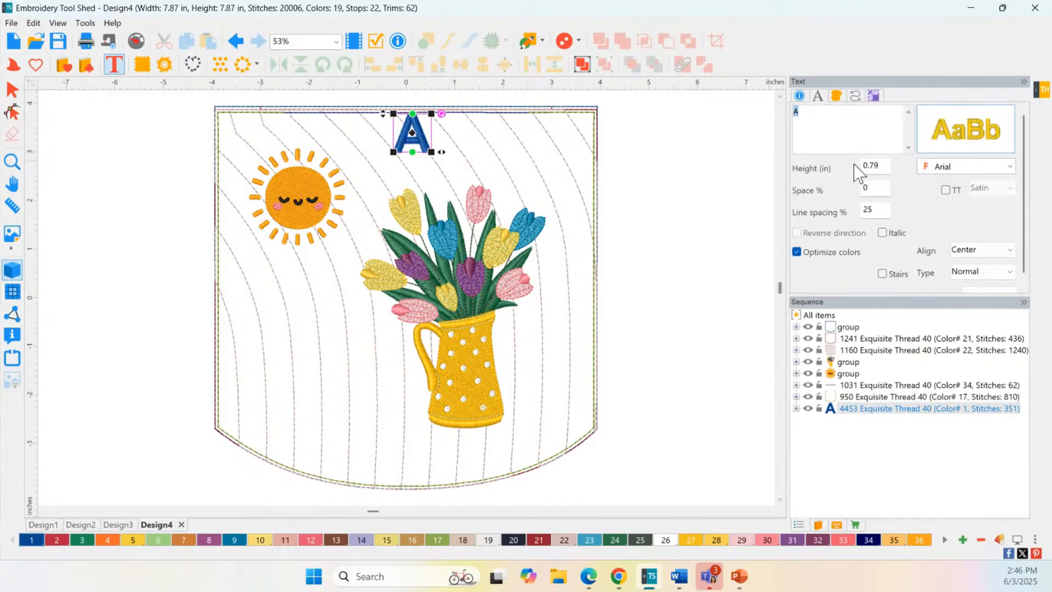
pyautogui.write('Welcome')
pyautogui.scroll(-1, 984, 286)
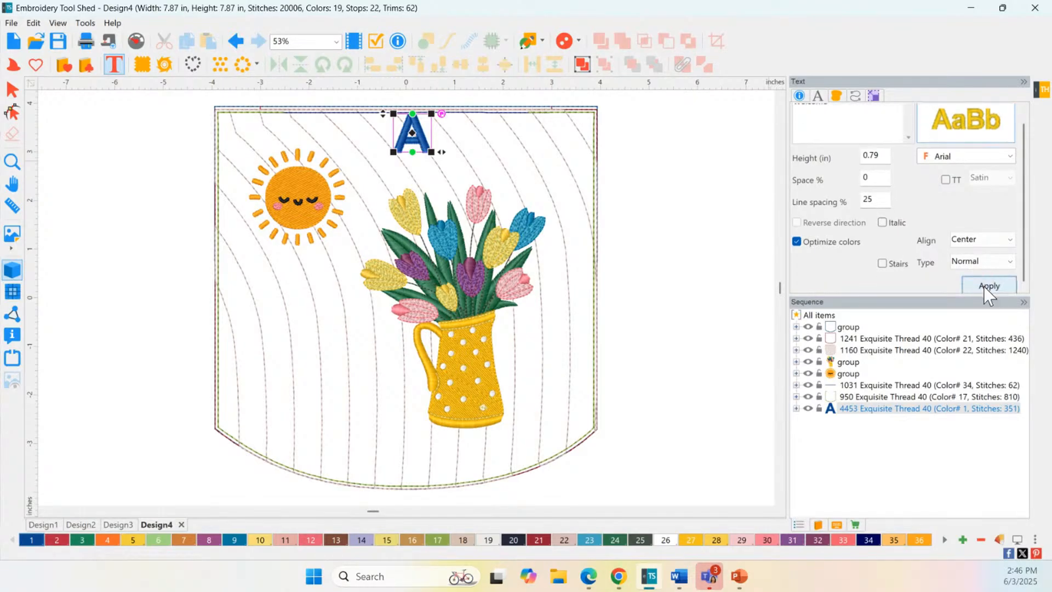
pyautogui.click(984, 286)
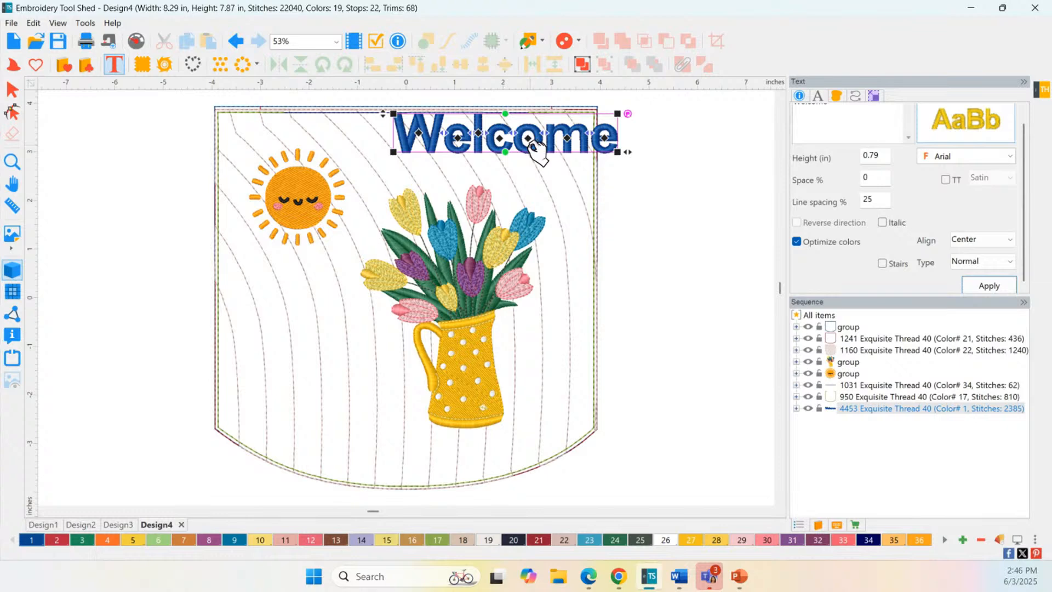
pyautogui.click(960, 139)
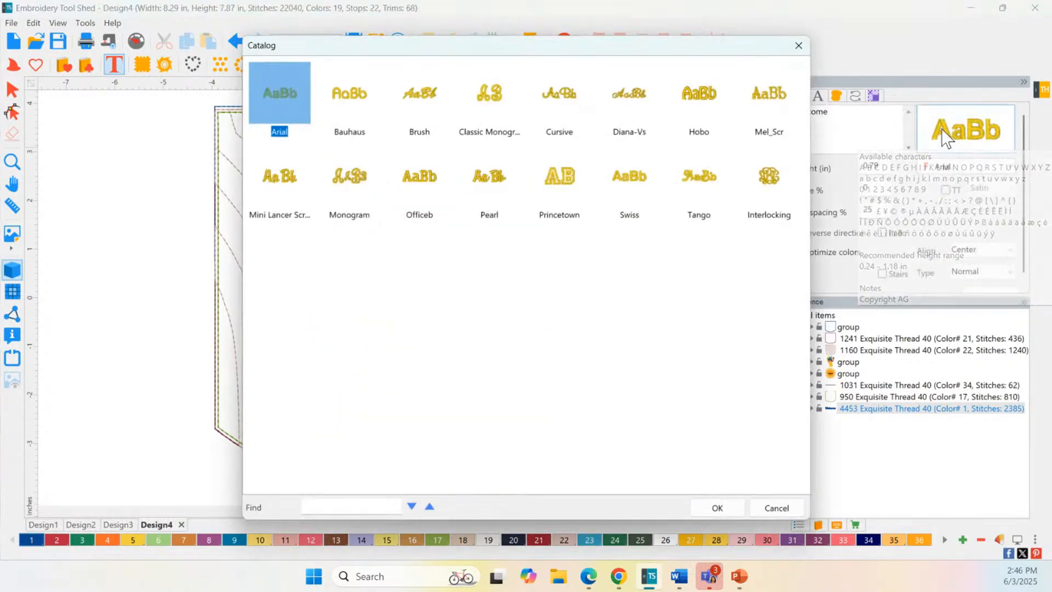
pyautogui.click(344, 107)
pyautogui.doubleClick(420, 101)
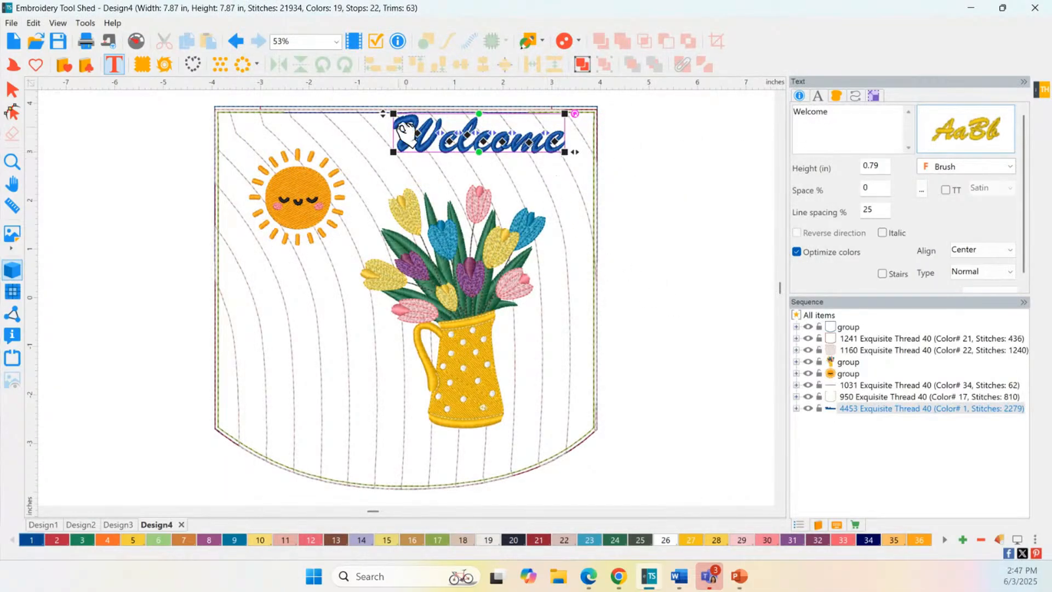
# - Enlarge the Welcome lettering to 1.25 in high and place it across the lower part of the yellow jug
pyautogui.moveTo(383, 113); pyautogui.dragTo(359, 91)
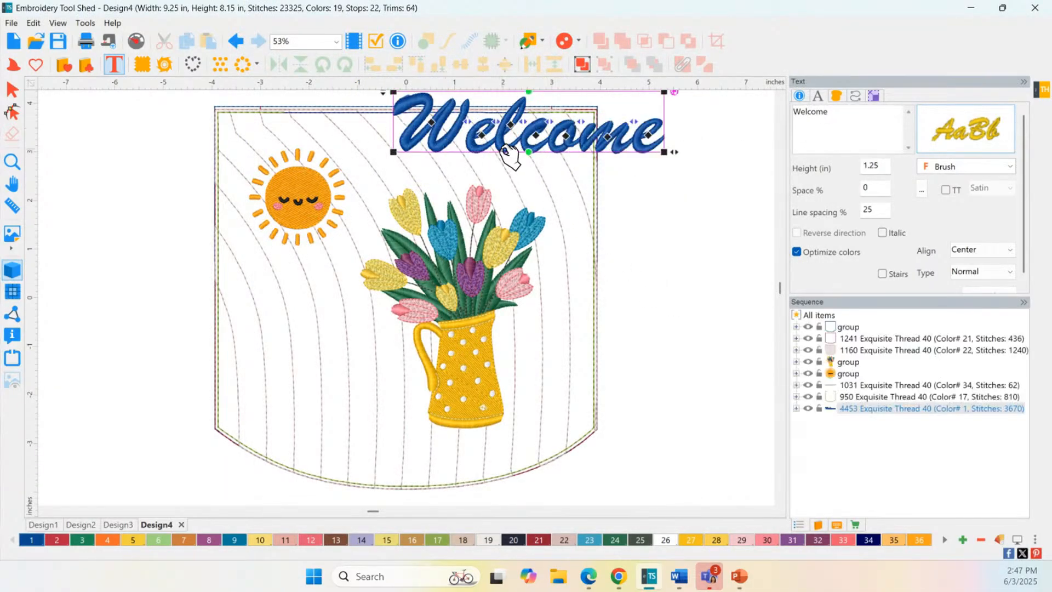
pyautogui.moveTo(509, 159); pyautogui.dragTo(387, 417)
pyautogui.press('Escape')
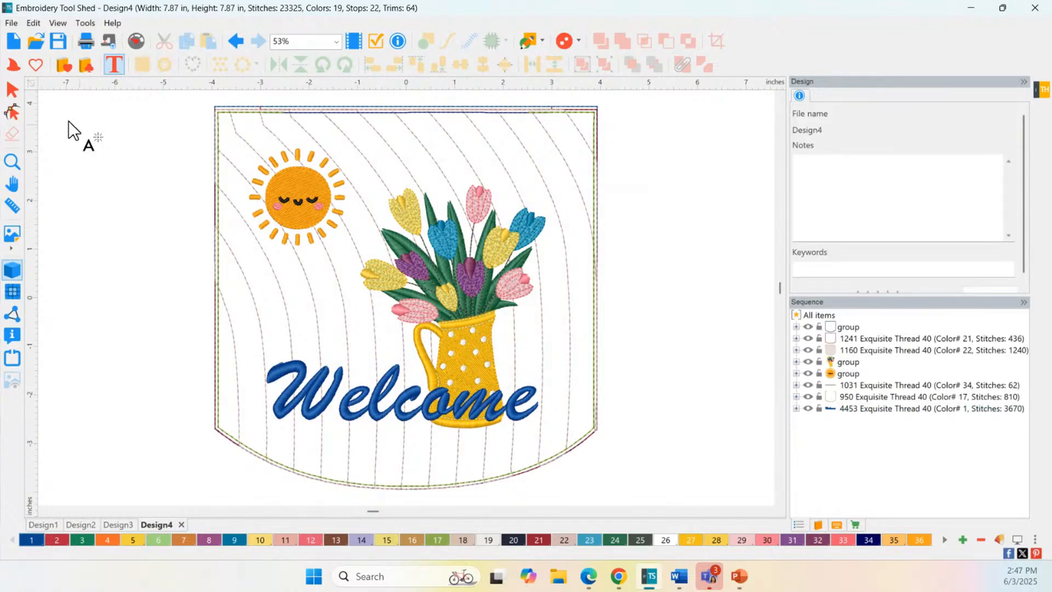
pyautogui.click(464, 307)
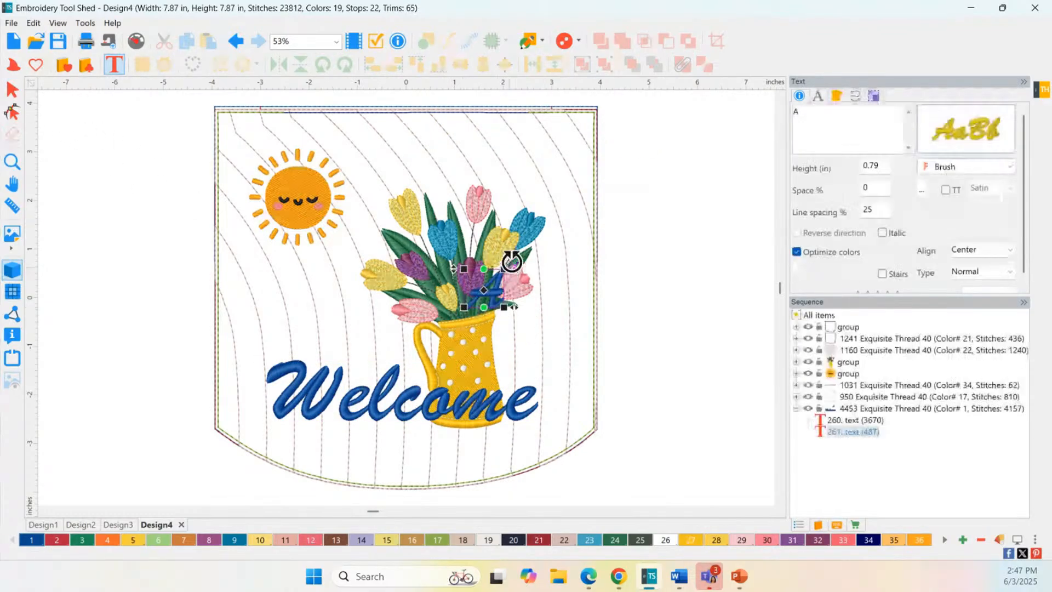
pyautogui.press('Delete')
pyautogui.click(476, 262)
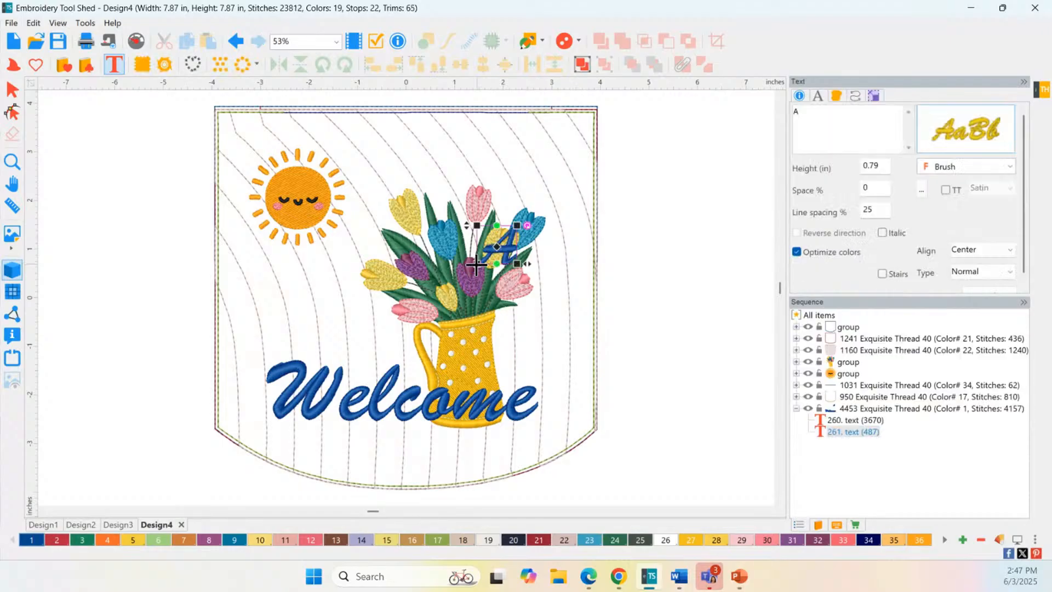
pyautogui.press('Delete')
# - Shrink the tulip bouquet and place it just above the Welcome lettering, and shift the sun slightly toward the panel's center
pyautogui.click(12, 89)
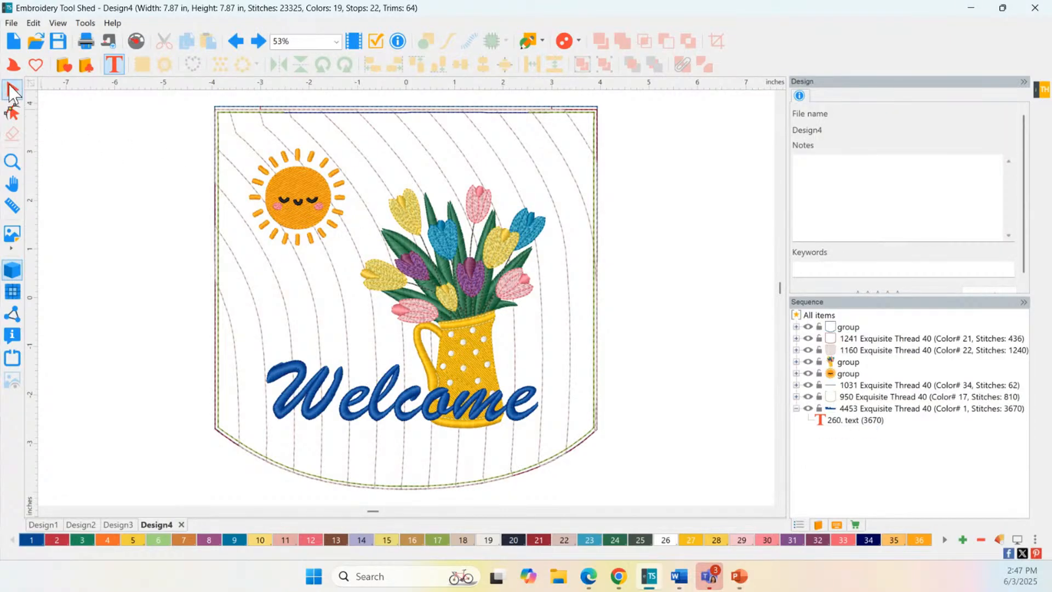
pyautogui.click(475, 315)
pyautogui.moveTo(482, 340); pyautogui.dragTo(491, 298)
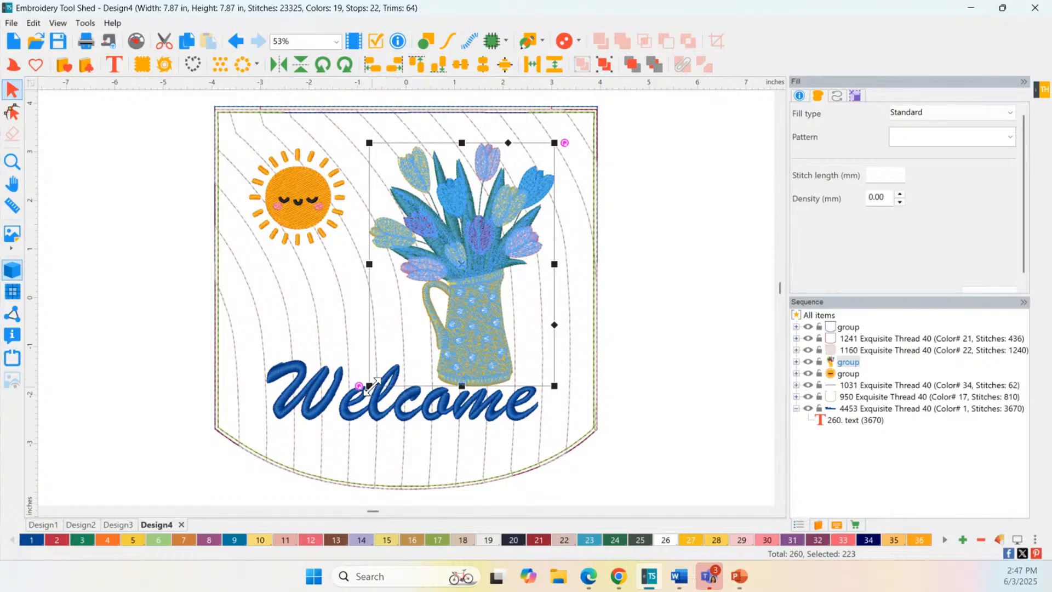
pyautogui.moveTo(369, 385); pyautogui.dragTo(436, 340)
pyautogui.moveTo(506, 299); pyautogui.dragTo(486, 345)
pyautogui.moveTo(301, 230); pyautogui.dragTo(328, 227)
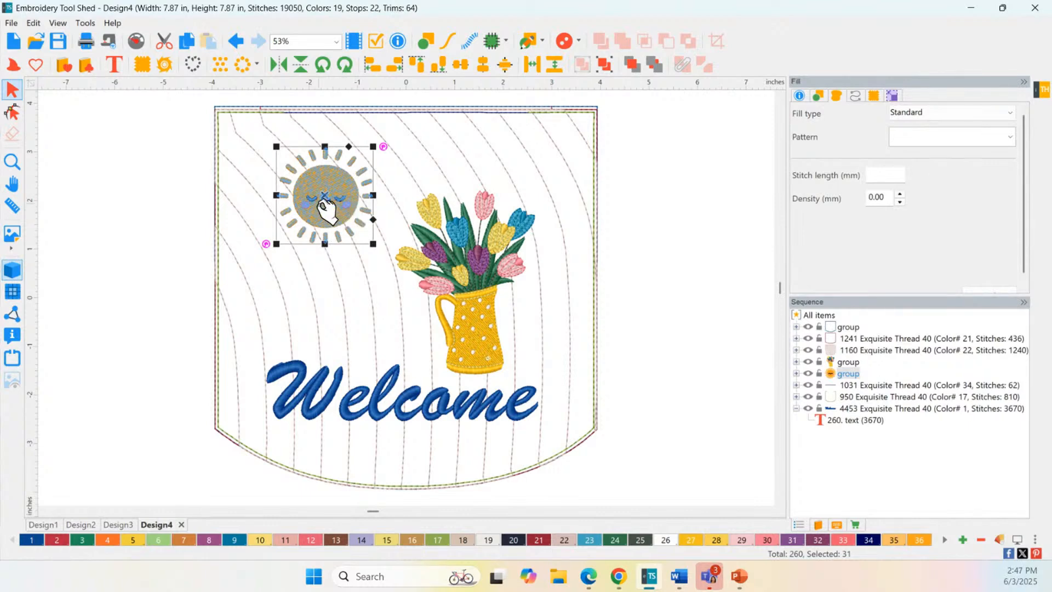
# - Ungroup the sun and delete its eyes, mouth and pink cheeks, leaving only the disc and rays
pyautogui.click(12, 162)
pyautogui.moveTo(252, 143); pyautogui.dragTo(408, 277)
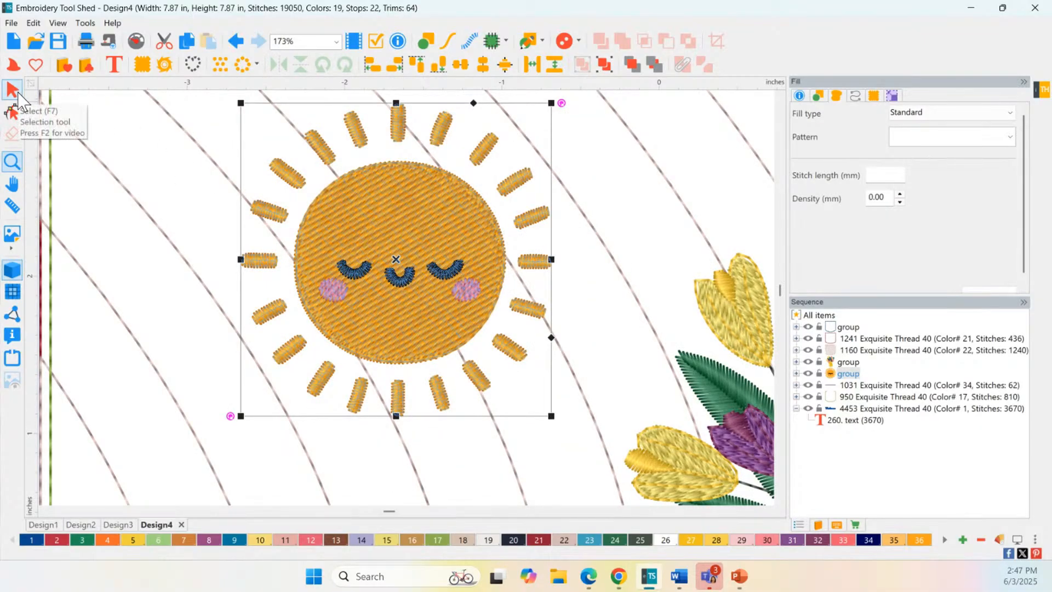
pyautogui.click(12, 89)
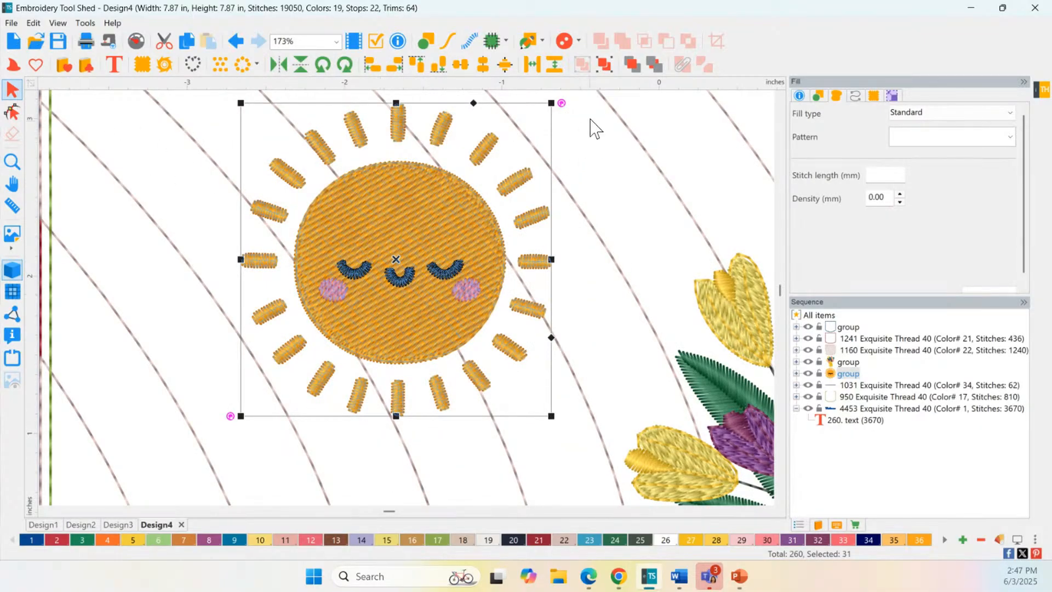
pyautogui.click(604, 64)
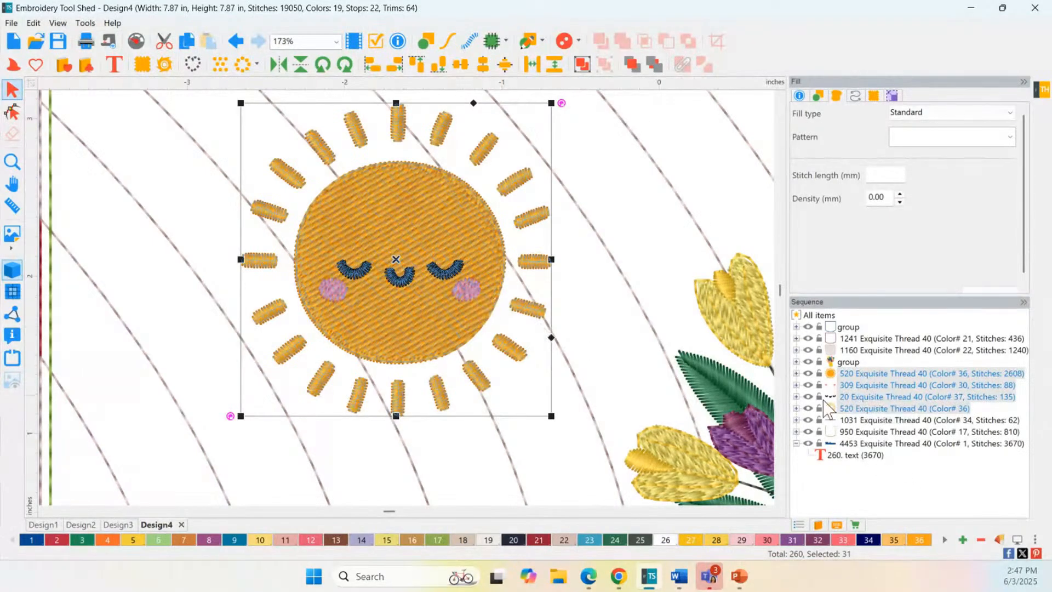
pyautogui.click(849, 395)
pyautogui.press('Delete')
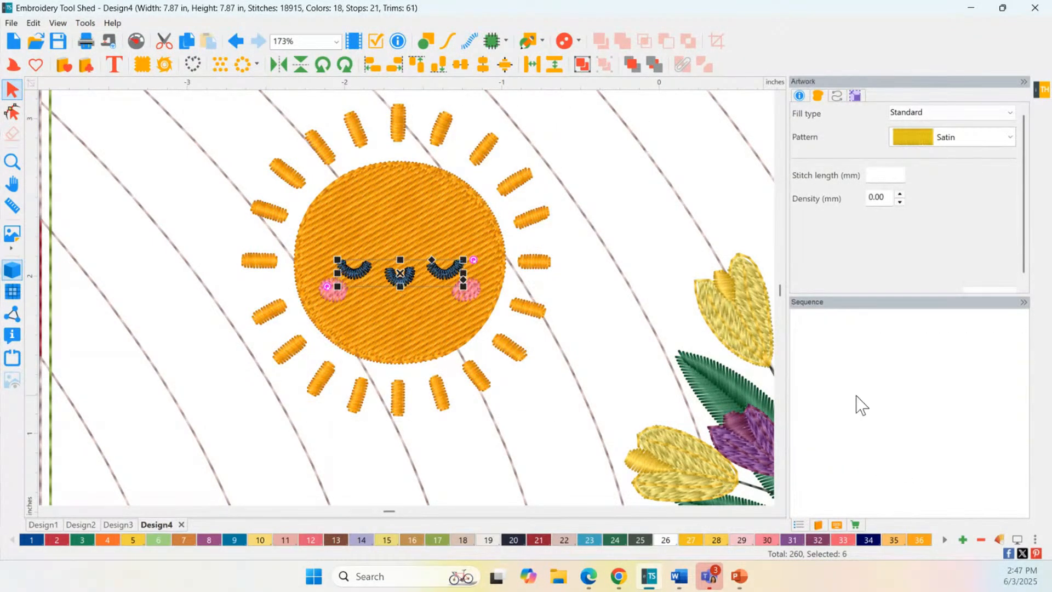
pyautogui.click(855, 384)
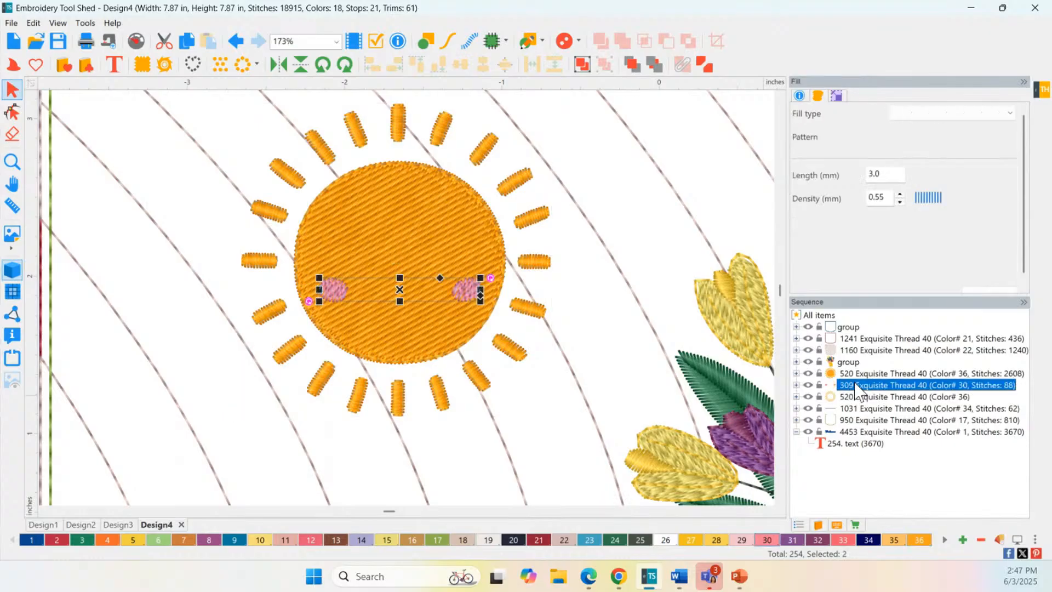
pyautogui.press('Delete')
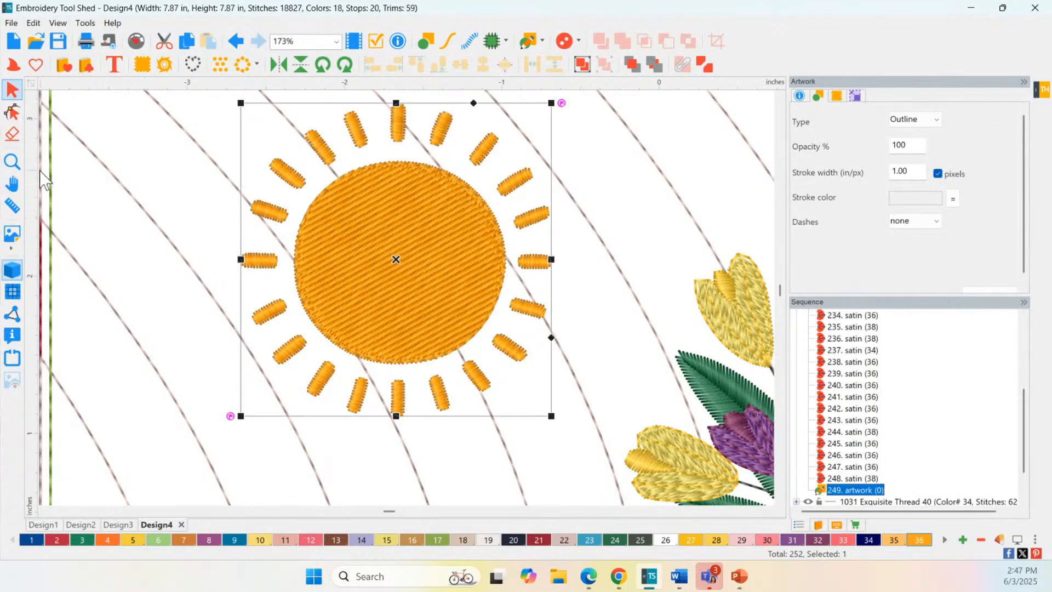
pyautogui.doubleClick(12, 162)
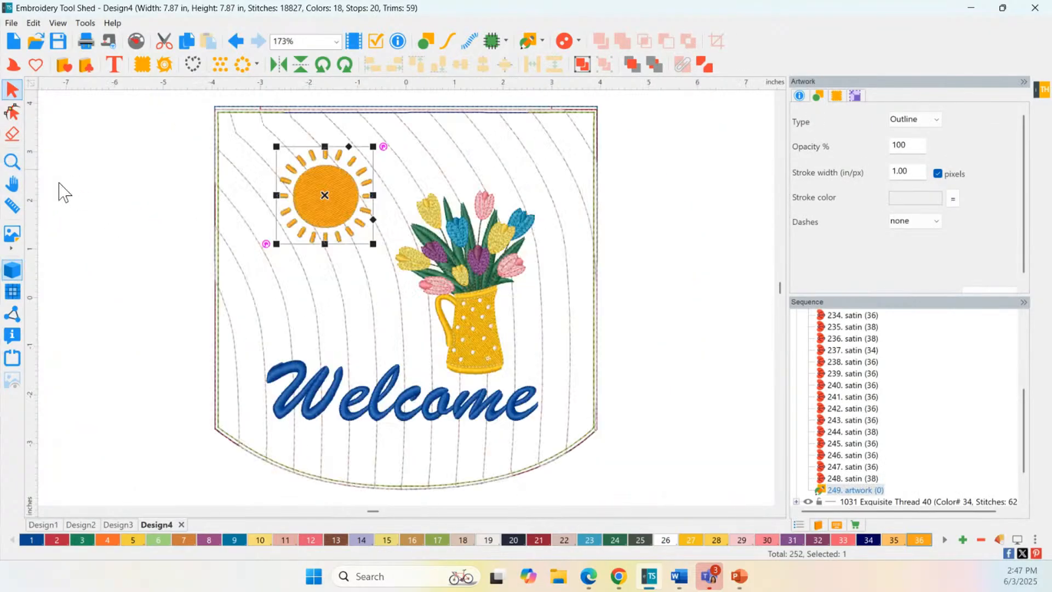
pyautogui.click(668, 280)
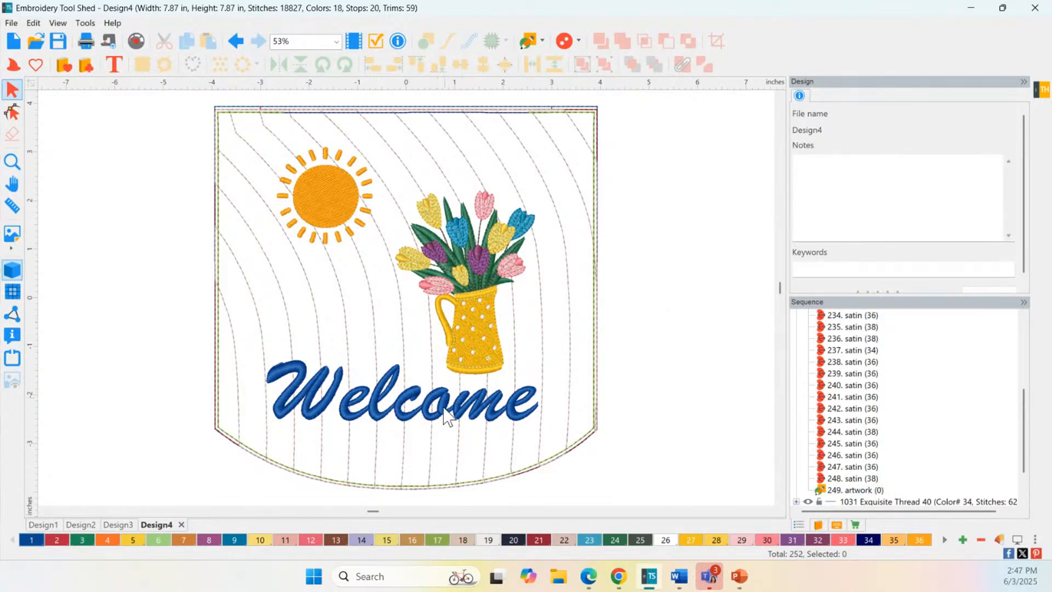
# - Recolor the Welcome lettering with the lighter blue thread 4419 (color 23)
pyautogui.click(423, 418)
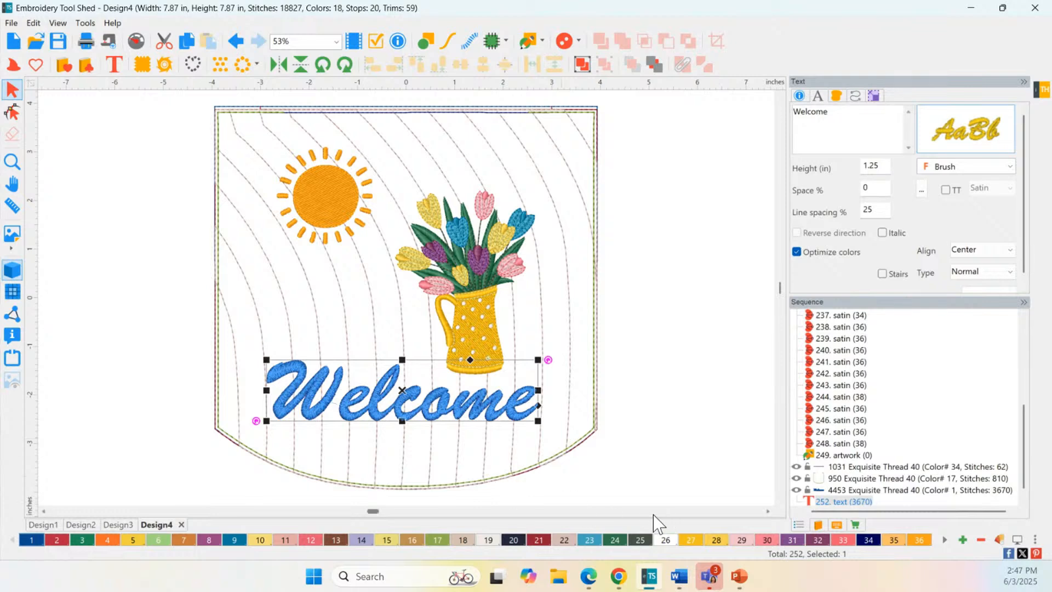
pyautogui.click(586, 540)
pyautogui.click(664, 480)
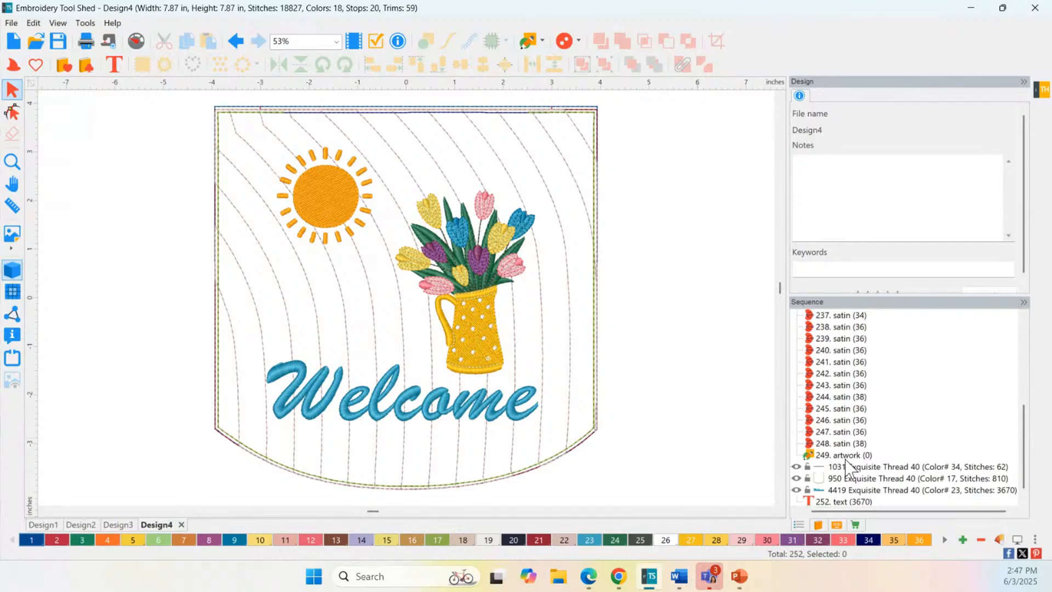
# - Move the Welcome lettering in the sequence to directly after the sun, before the final construction stitches
pyautogui.click(873, 489)
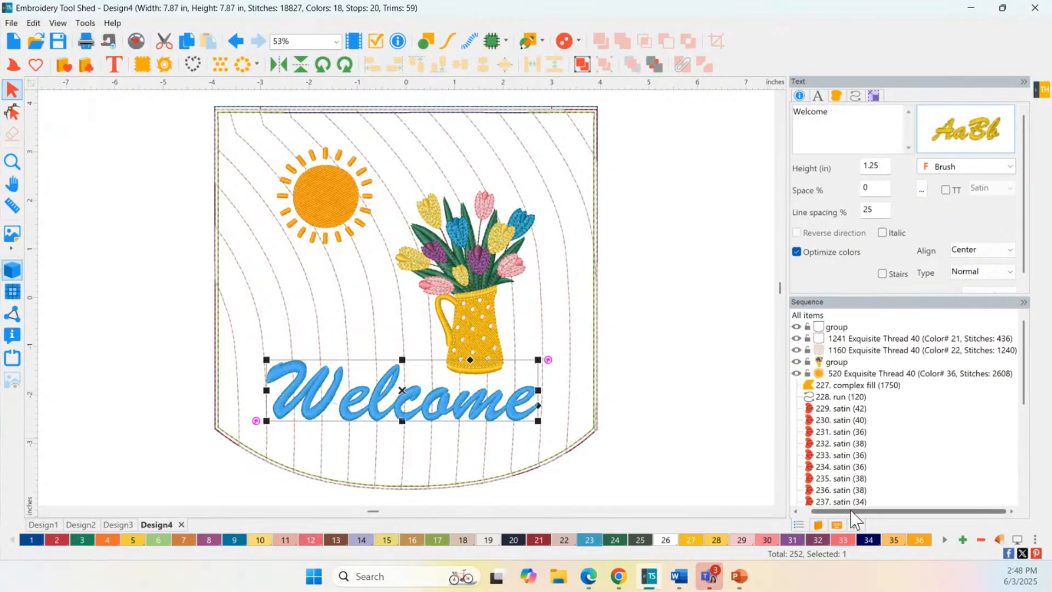
pyautogui.moveTo(851, 510); pyautogui.dragTo(810, 509)
pyautogui.click(797, 373)
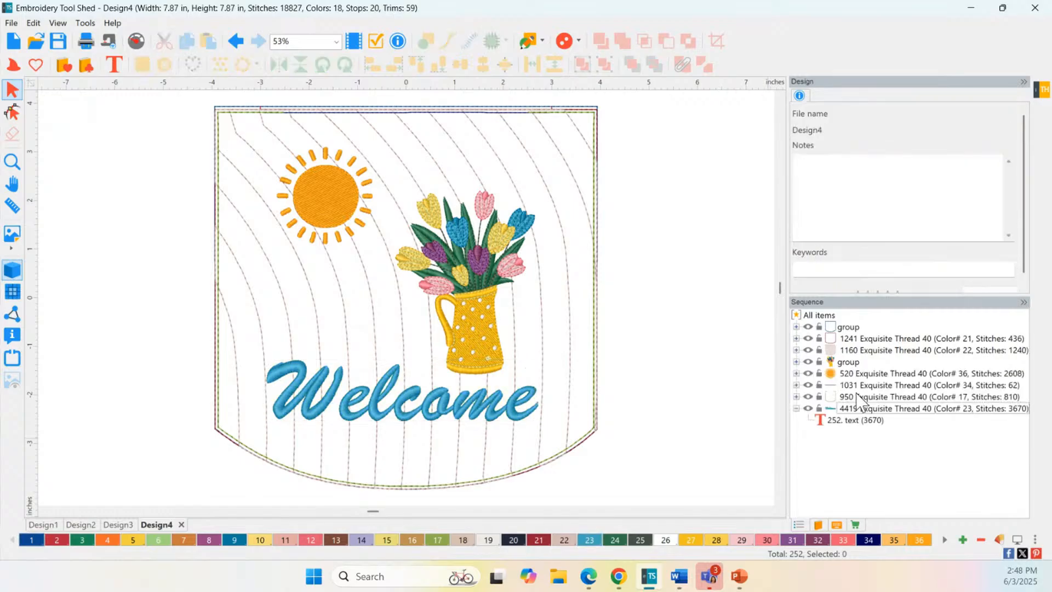
pyautogui.click(856, 422)
pyautogui.click(852, 420)
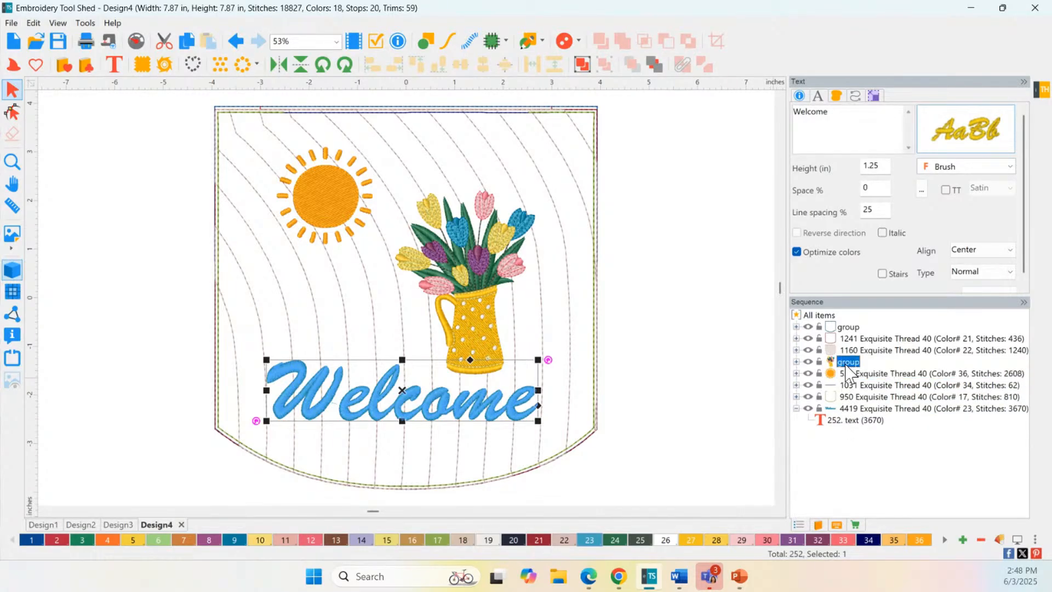
pyautogui.moveTo(848, 367); pyautogui.dragTo(849, 371)
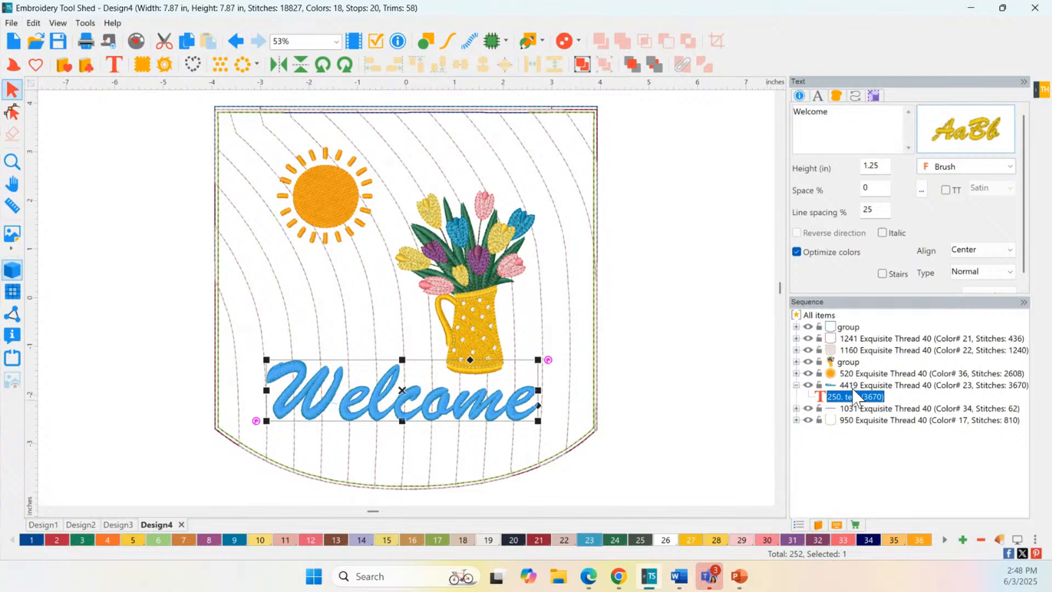
pyautogui.click(705, 412)
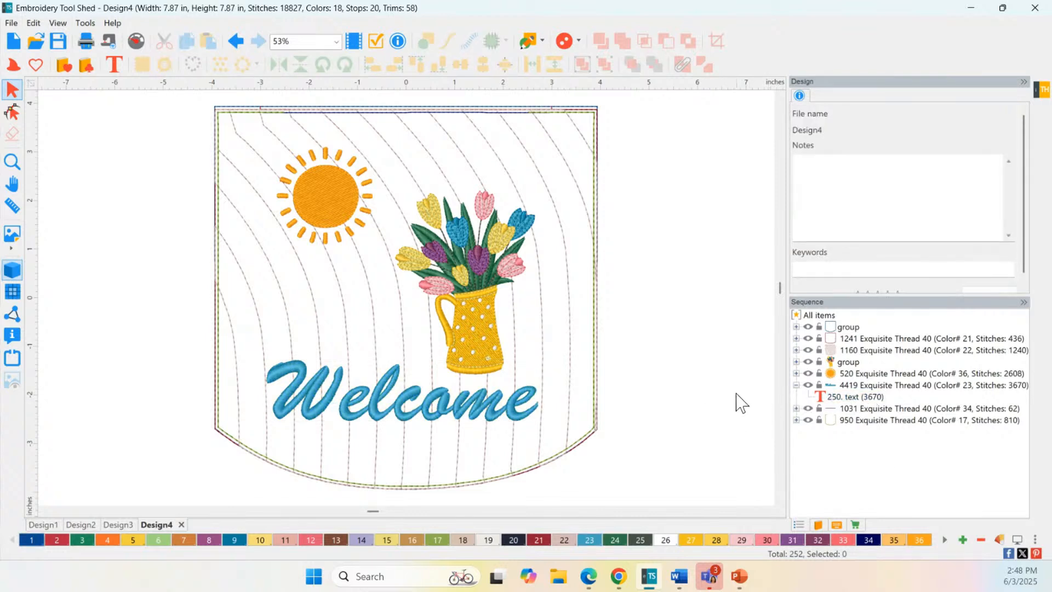
# - Review the stitch order by examining each sequence item, from the first outline group through the decorations to the final bean-stitch outline
pyautogui.click(848, 361)
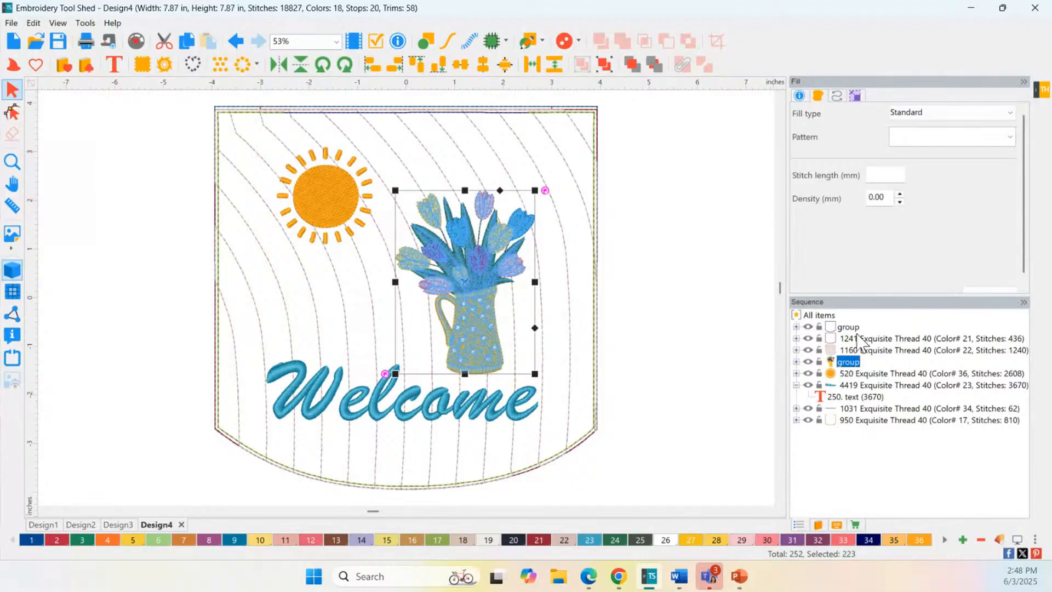
pyautogui.click(849, 328)
pyautogui.click(849, 339)
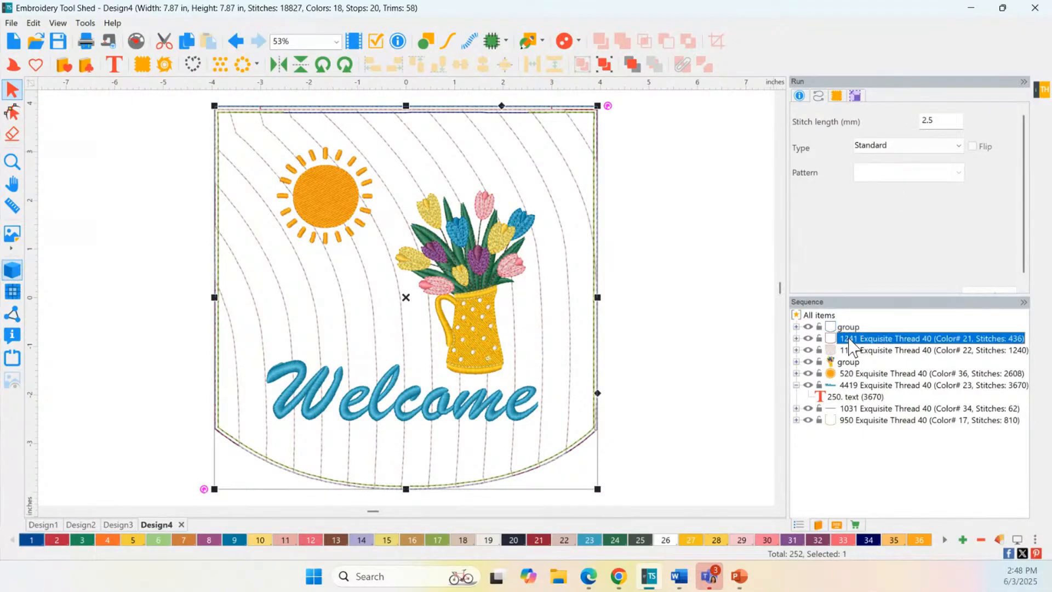
pyautogui.click(849, 327)
pyautogui.click(850, 340)
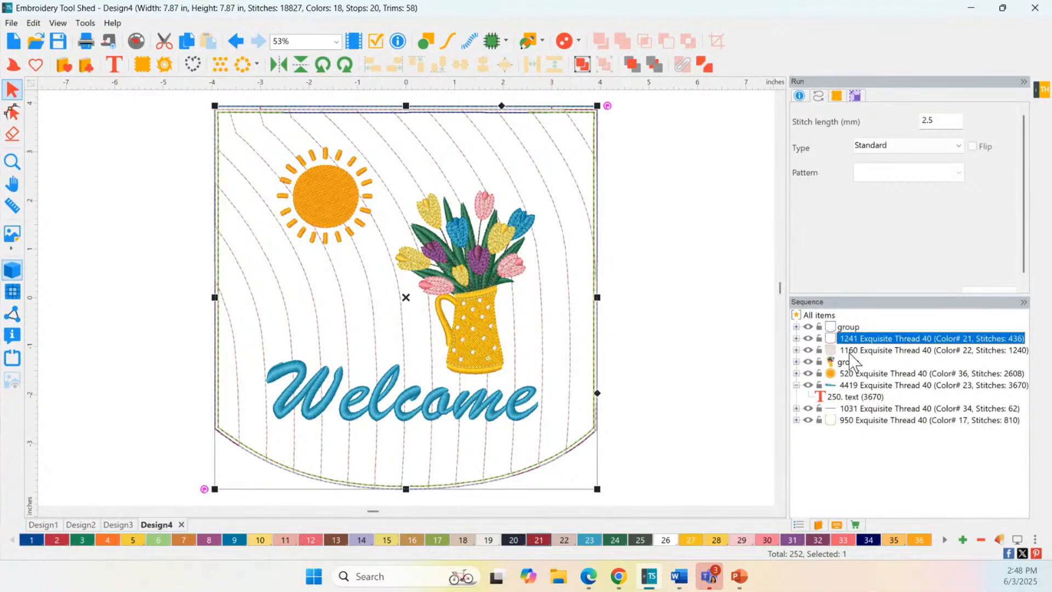
pyautogui.click(857, 350)
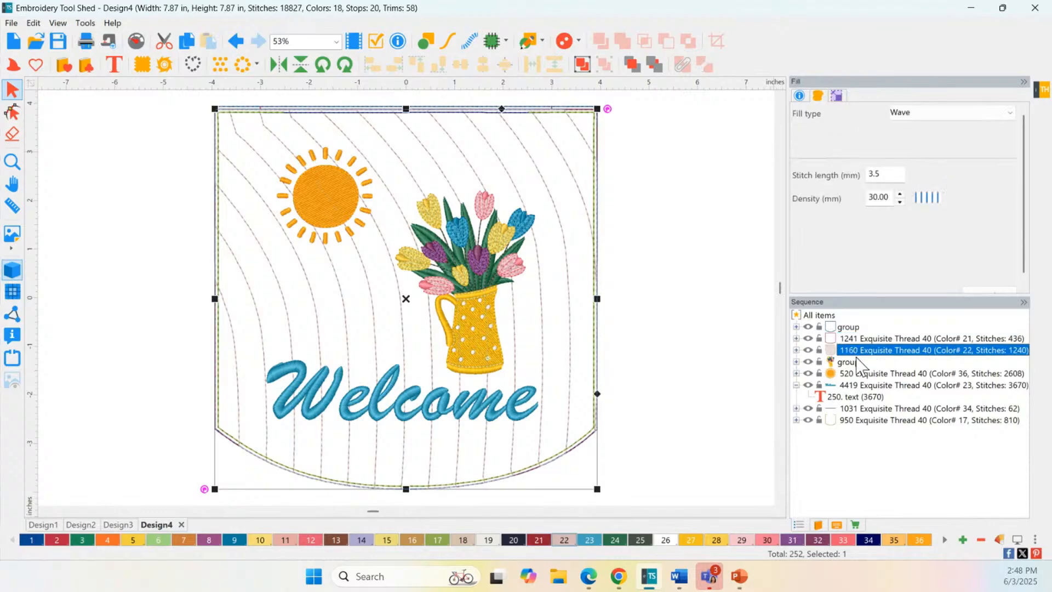
pyautogui.click(855, 373)
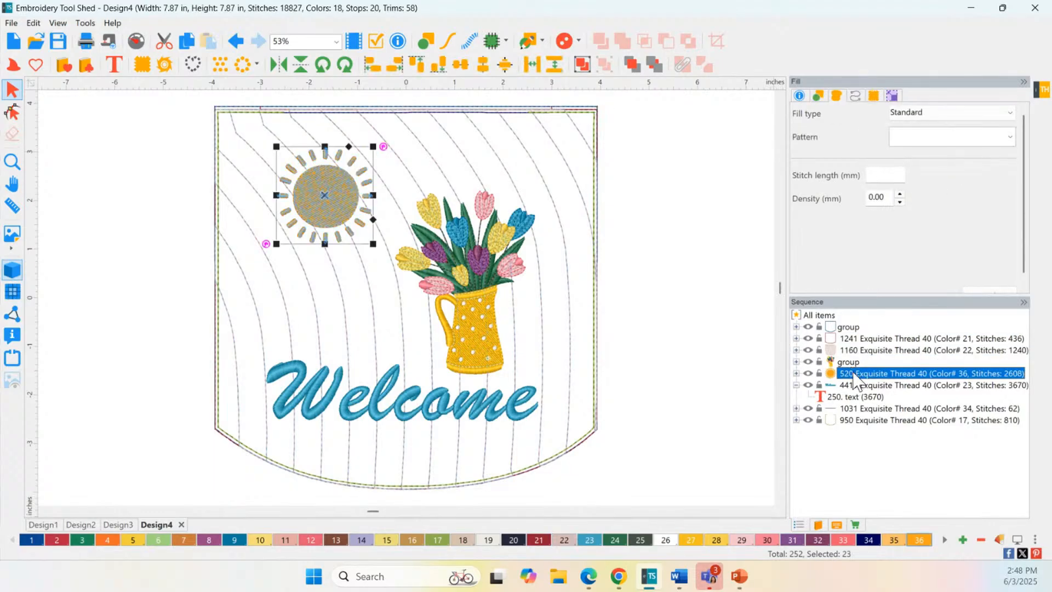
pyautogui.click(855, 386)
pyautogui.click(853, 361)
pyautogui.click(854, 374)
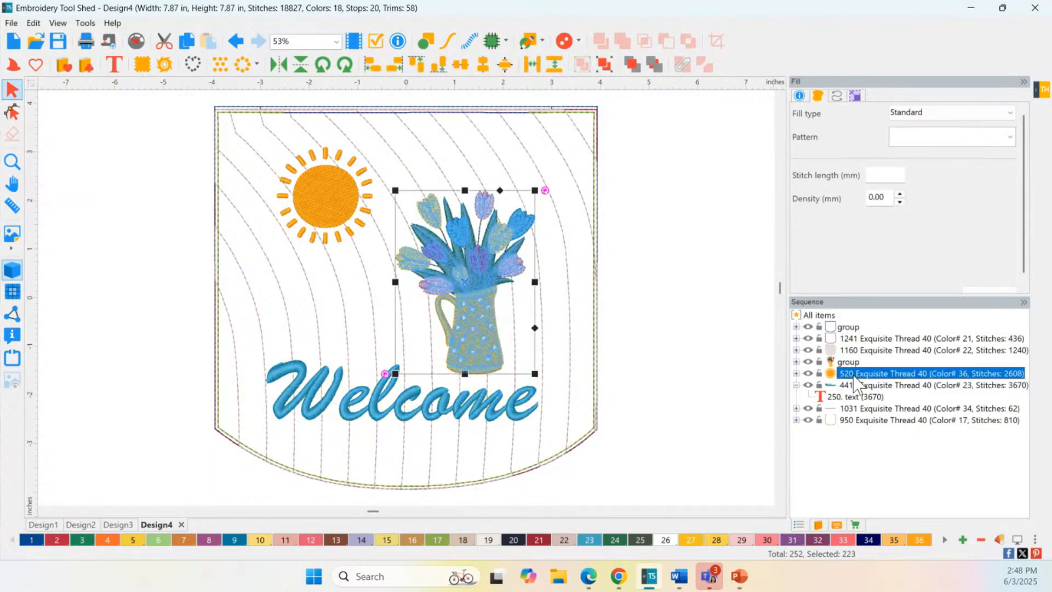
pyautogui.click(855, 397)
pyautogui.click(857, 408)
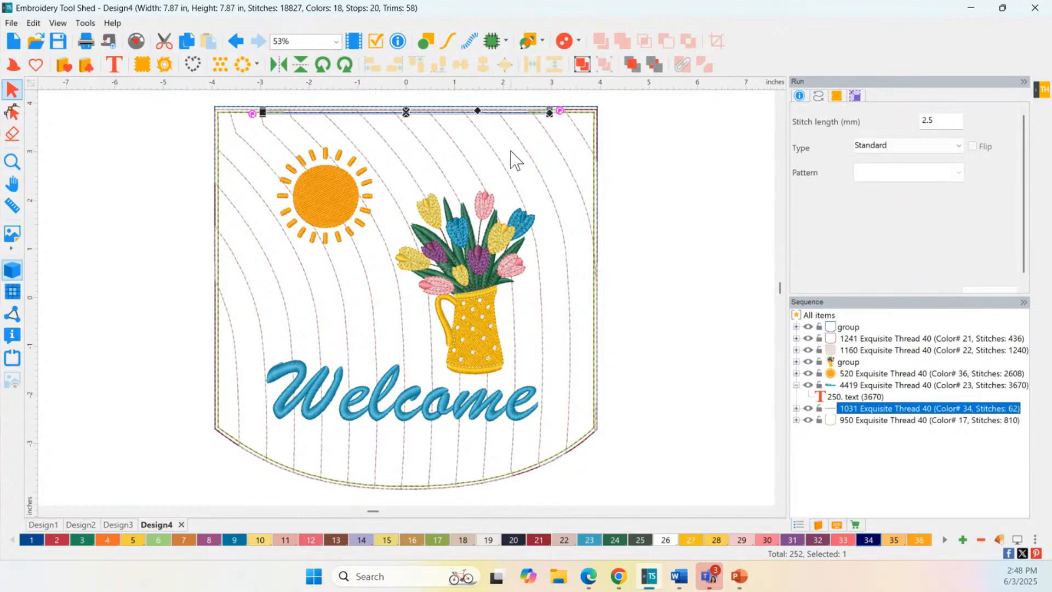
pyautogui.click(875, 420)
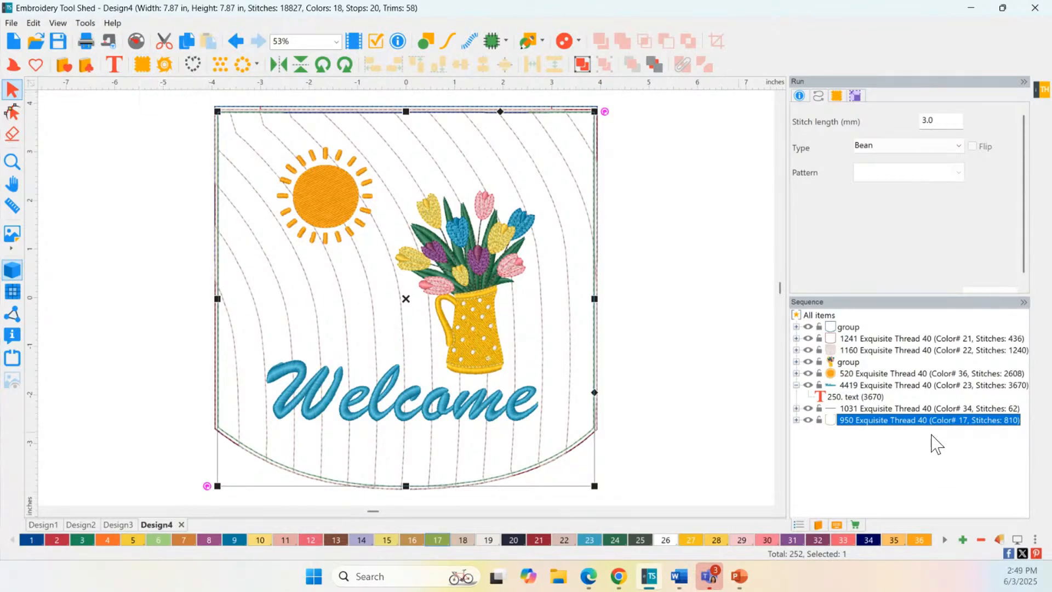
# - Apply the AS Yellow Velvet fabric to the 1241 thread outline as the wall hanging's background
pyautogui.click(852, 338)
pyautogui.click(855, 340)
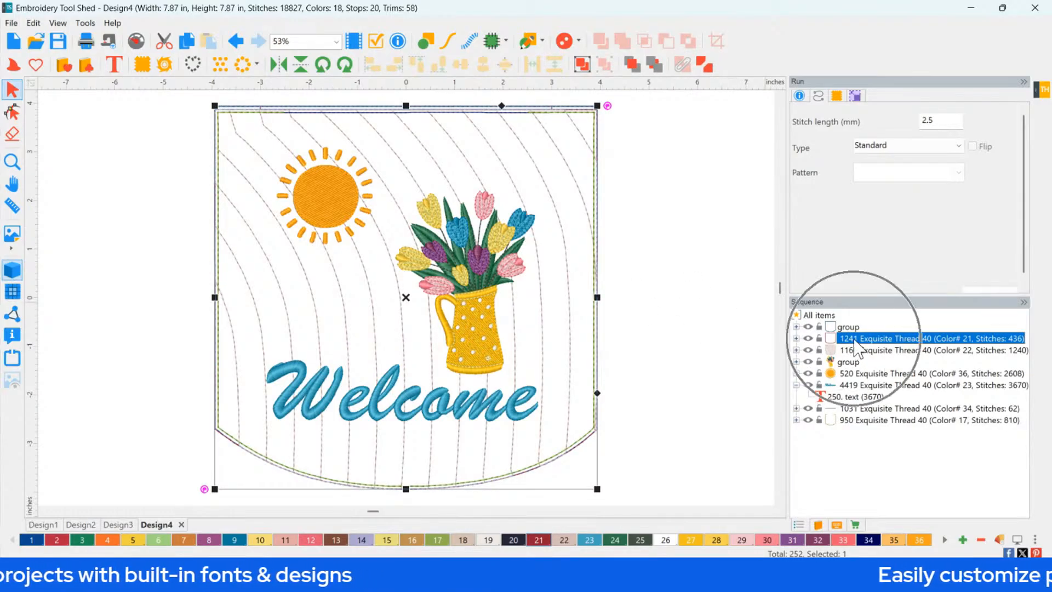
pyautogui.click(145, 64)
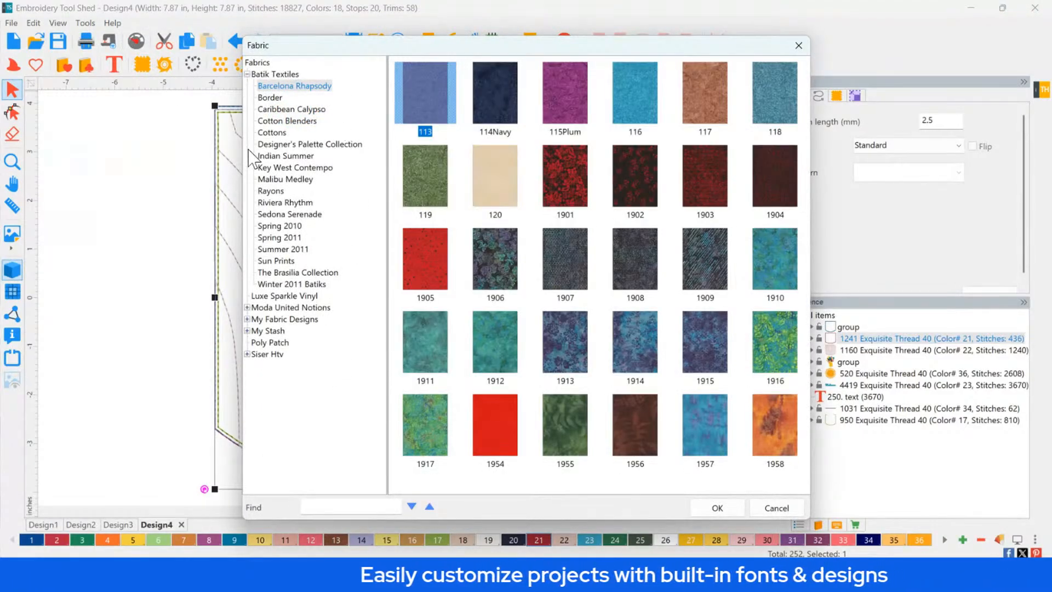
pyautogui.click(247, 74)
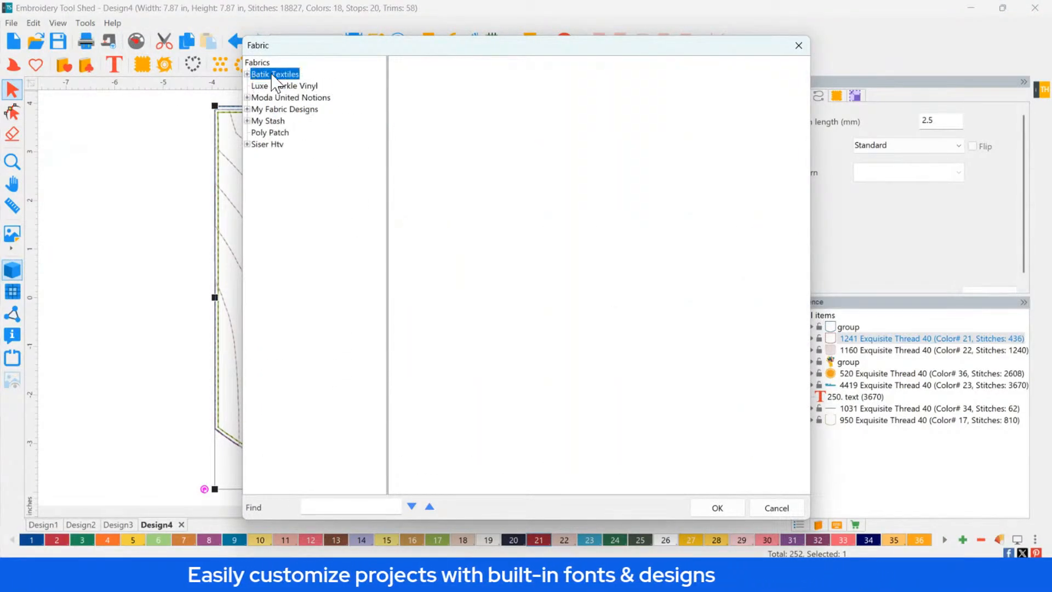
pyautogui.click(282, 108)
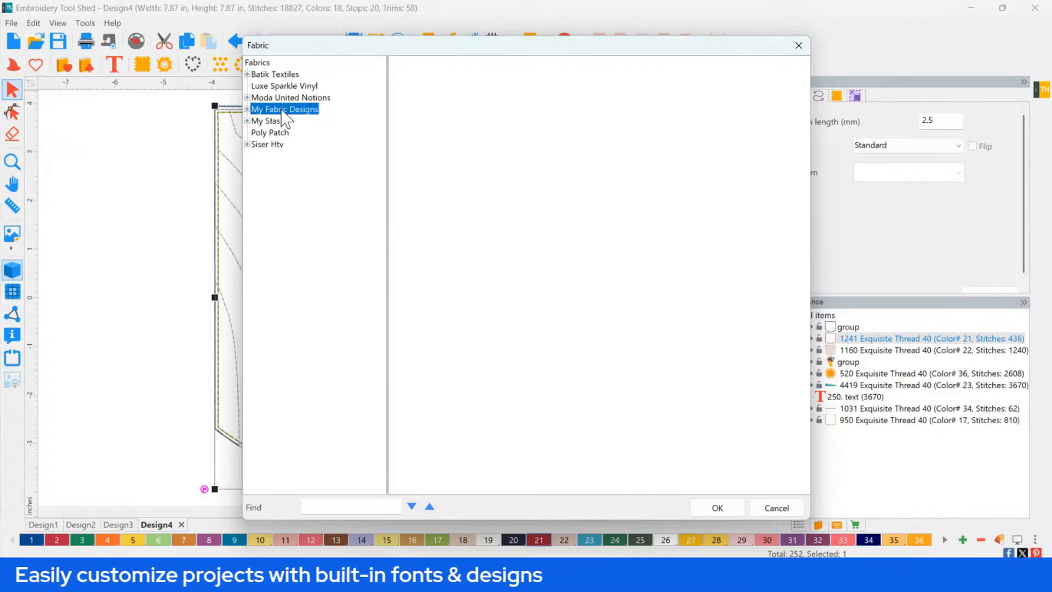
pyautogui.click(258, 62)
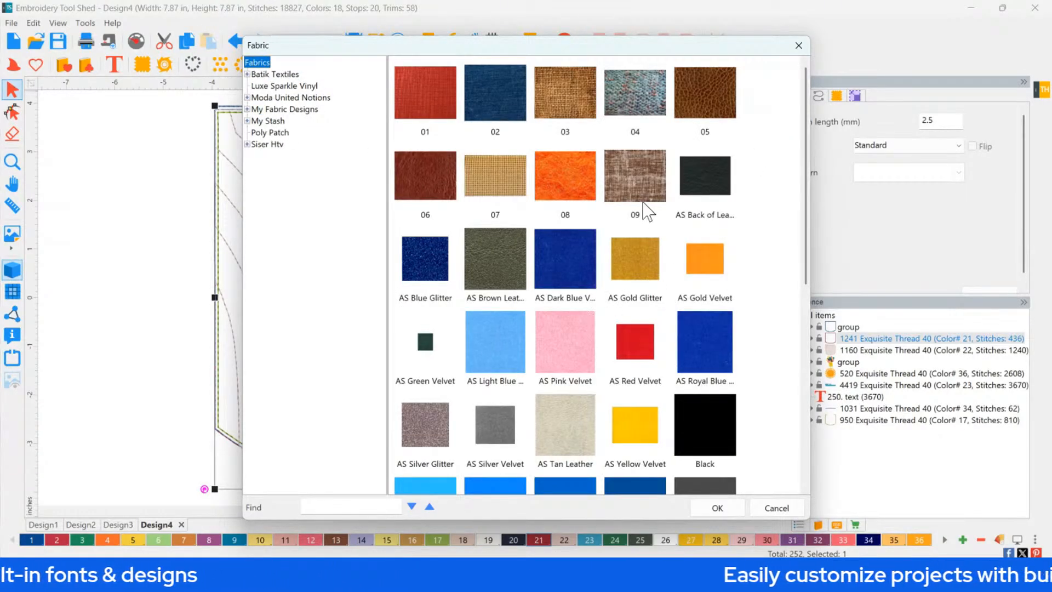
pyautogui.doubleClick(646, 446)
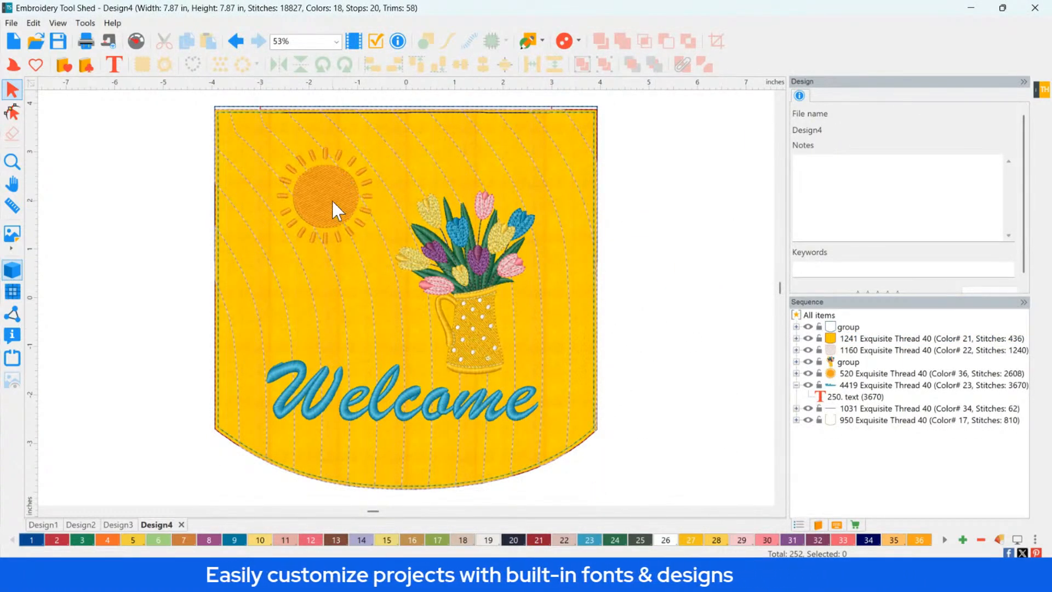
# - Try recoloring the sun with the orange thread 134 (color 4) and undo that color change
pyautogui.click(825, 372)
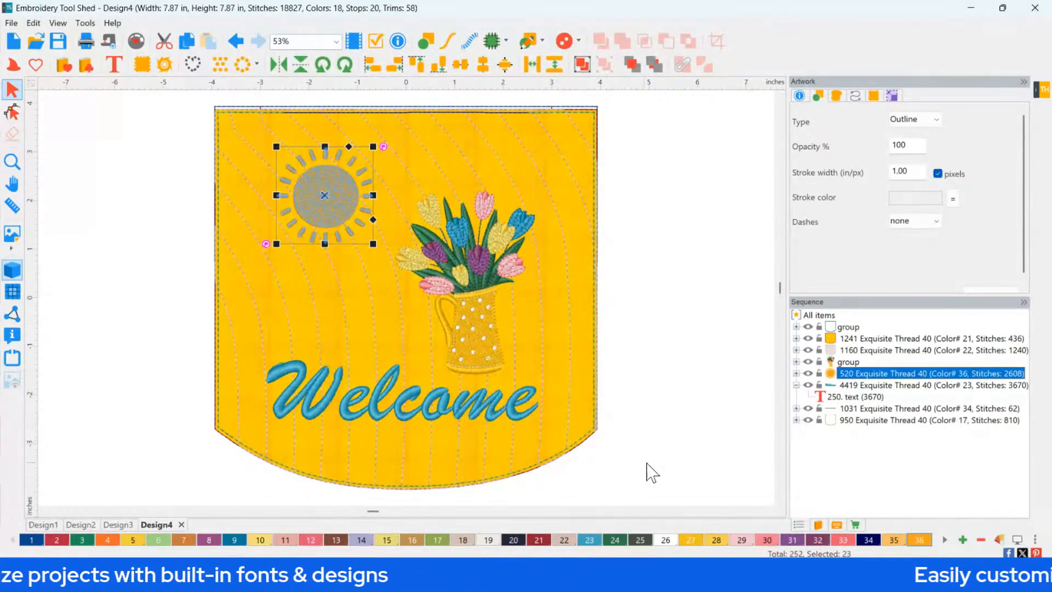
pyautogui.click(104, 537)
pyautogui.click(83, 371)
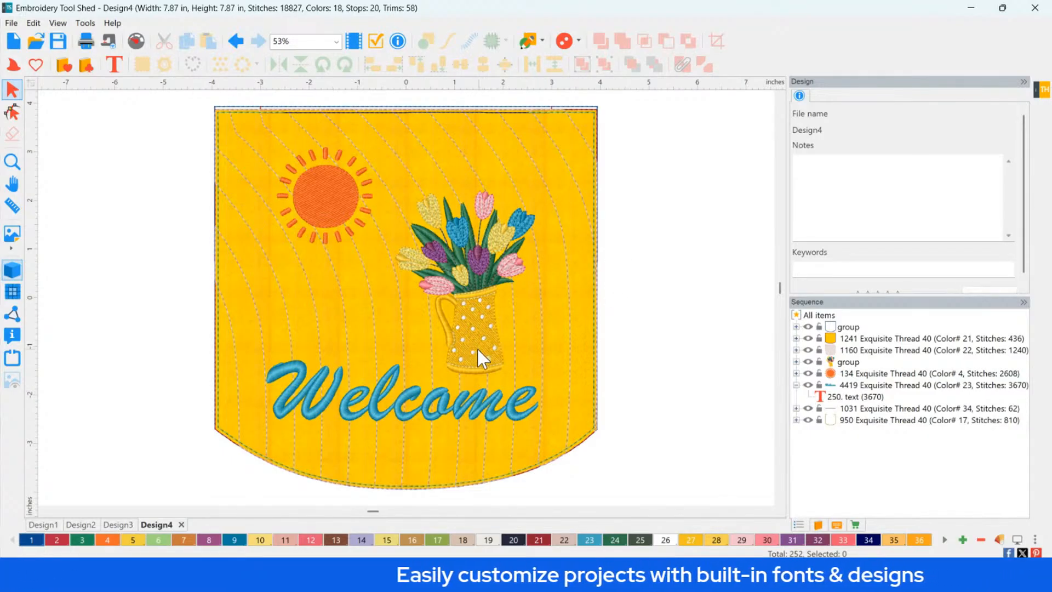
pyautogui.hotkey('ctrl', 'z')
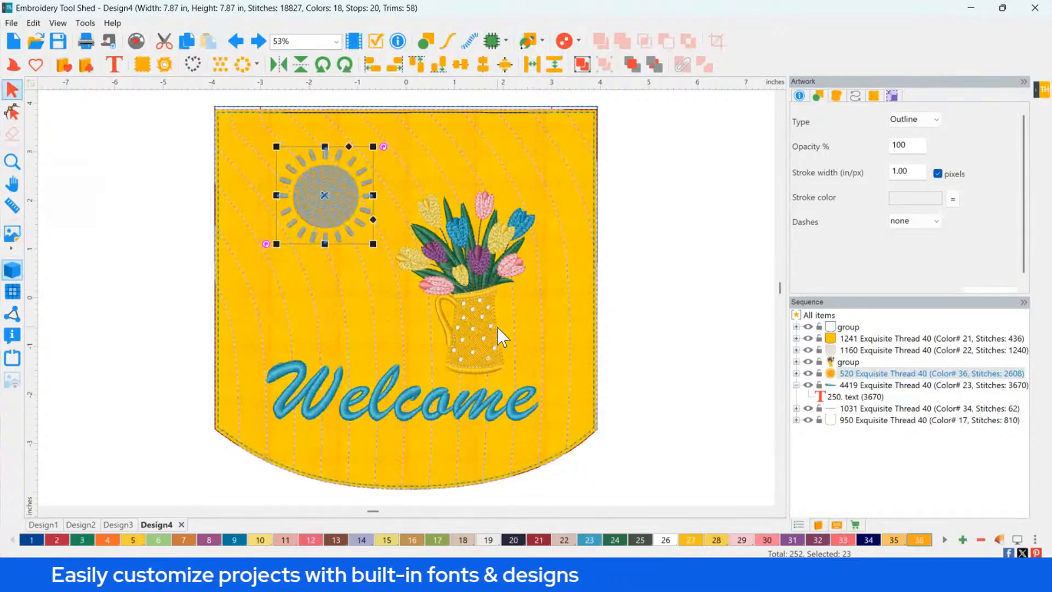
pyautogui.click(129, 223)
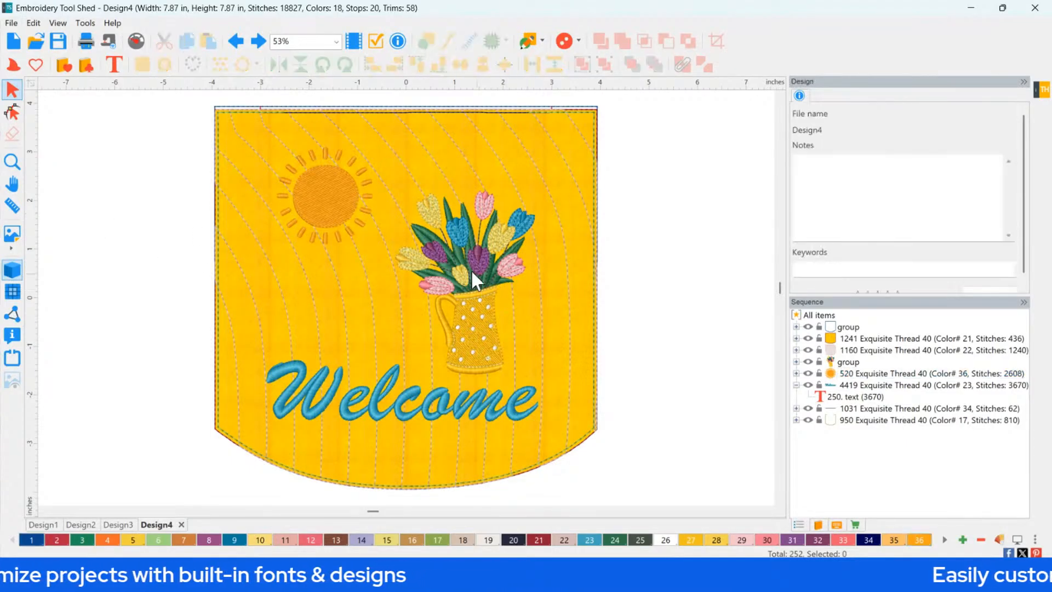
# - Replace the fabric on the 1241 thread outline with AS Light Blue Velvet as the wall hanging's background
pyautogui.click(857, 340)
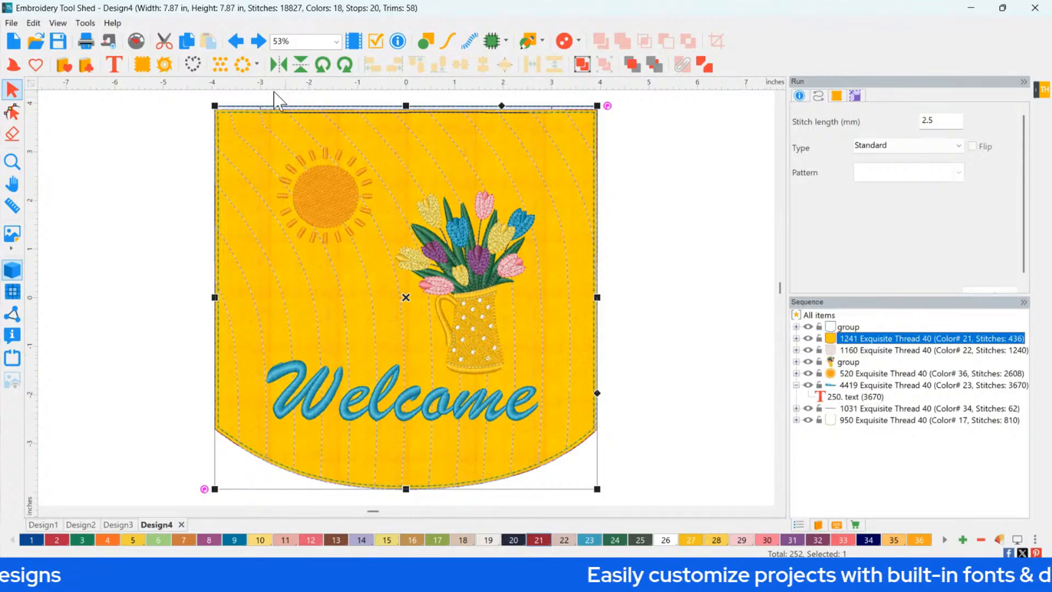
pyautogui.click(158, 69)
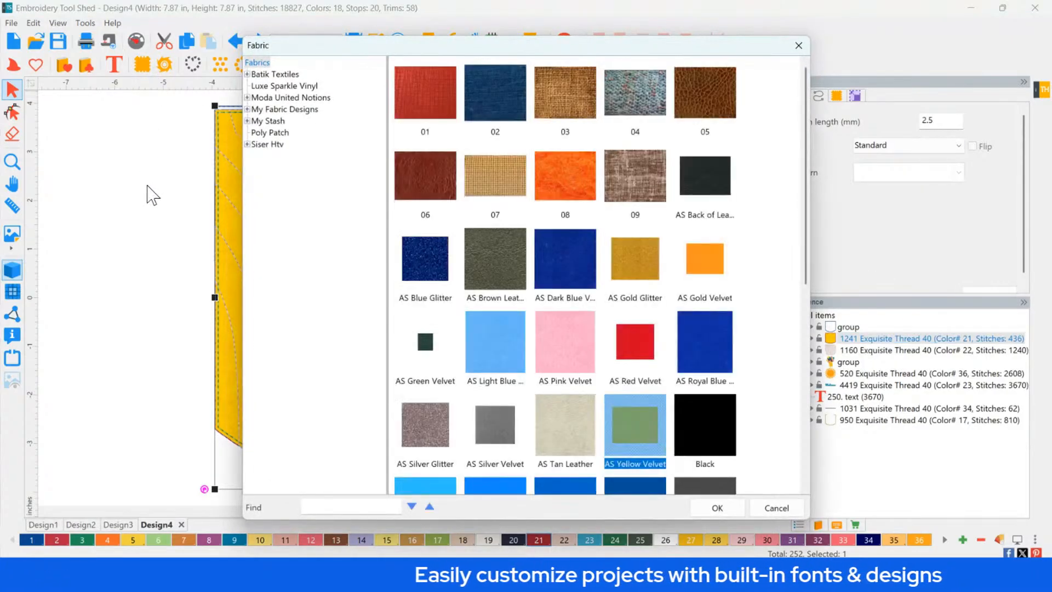
pyautogui.click(499, 345)
pyautogui.scroll(-2, 499, 345)
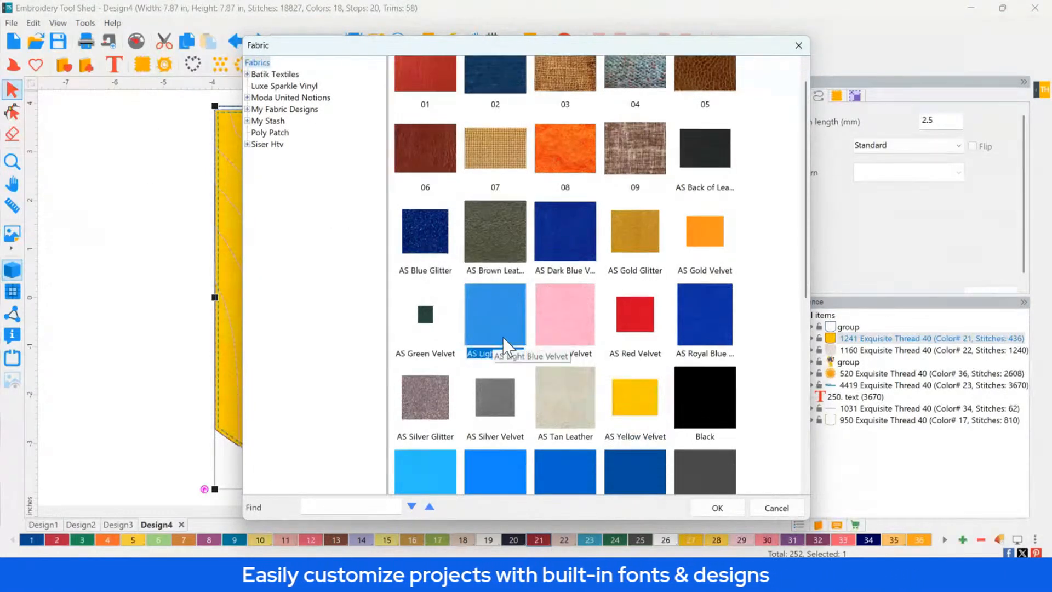
pyautogui.press('Return')
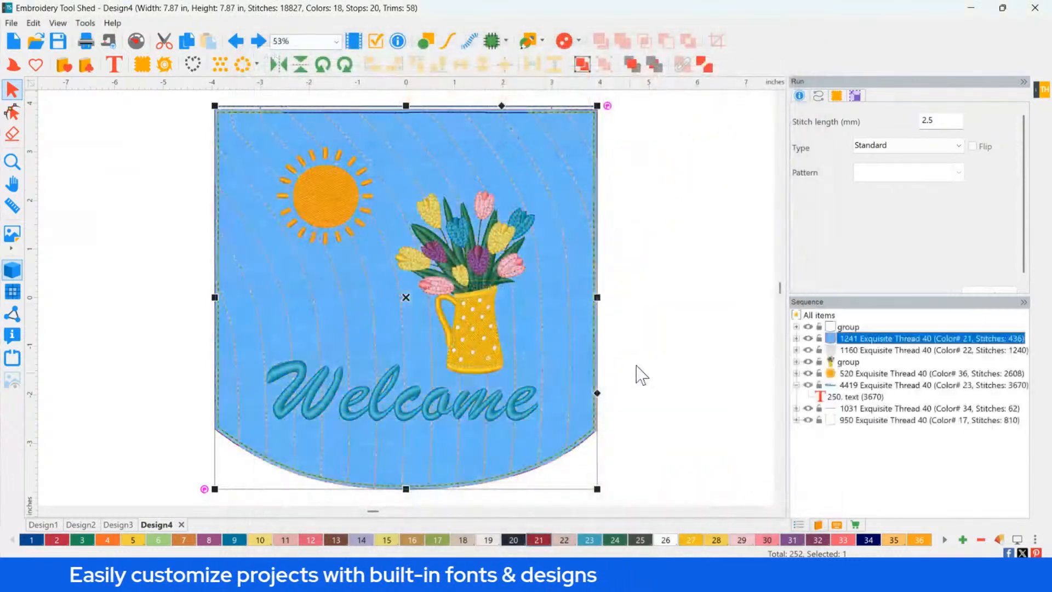
pyautogui.click(647, 345)
# - Recolor the Welcome lettering with the purple thread 1313 Orchid Bouquet (color 31)
pyautogui.click(408, 421)
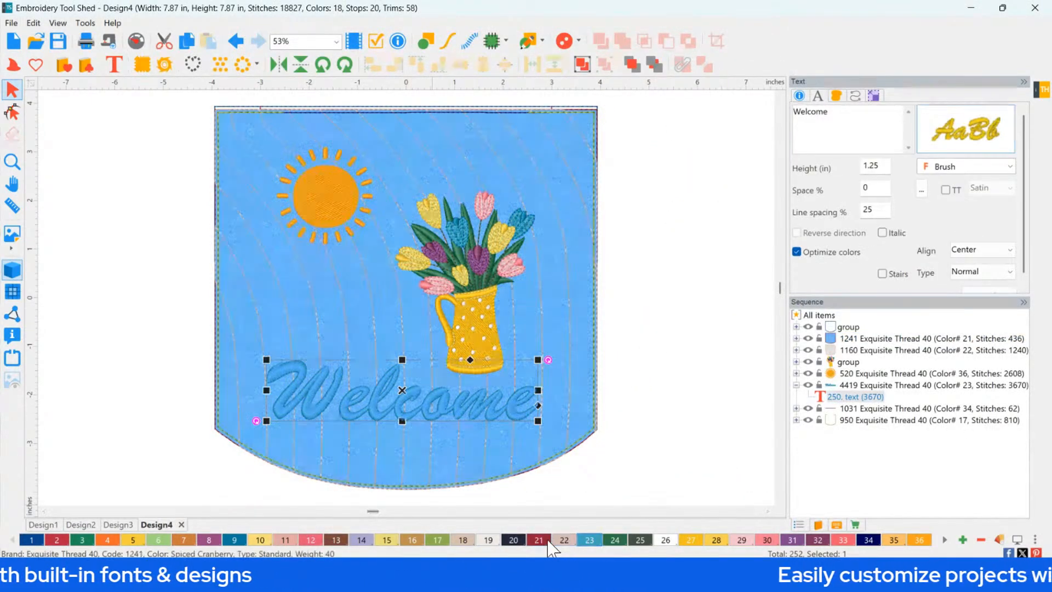
pyautogui.click(791, 539)
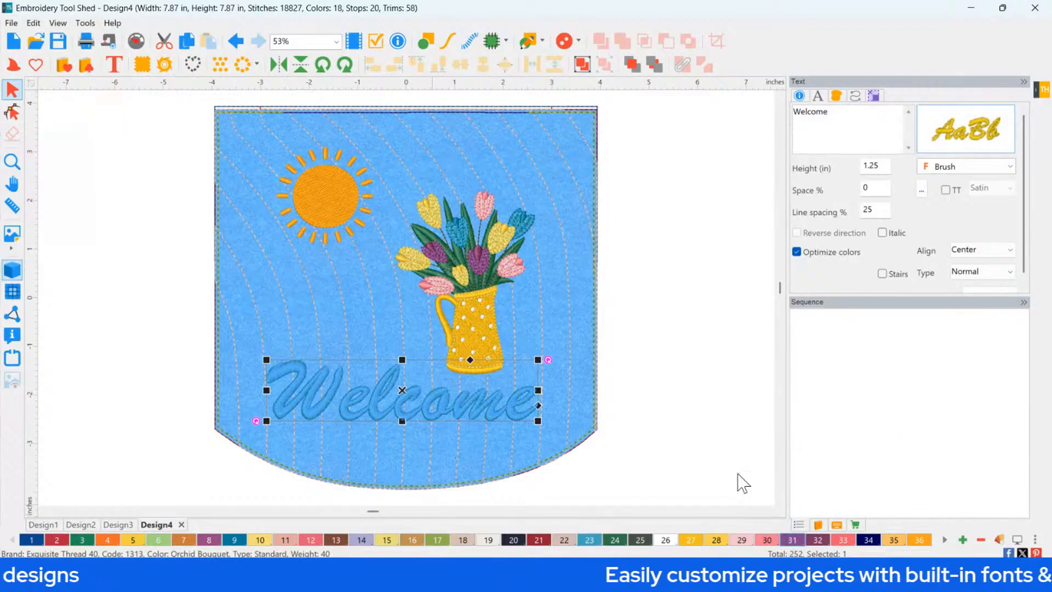
pyautogui.click(707, 425)
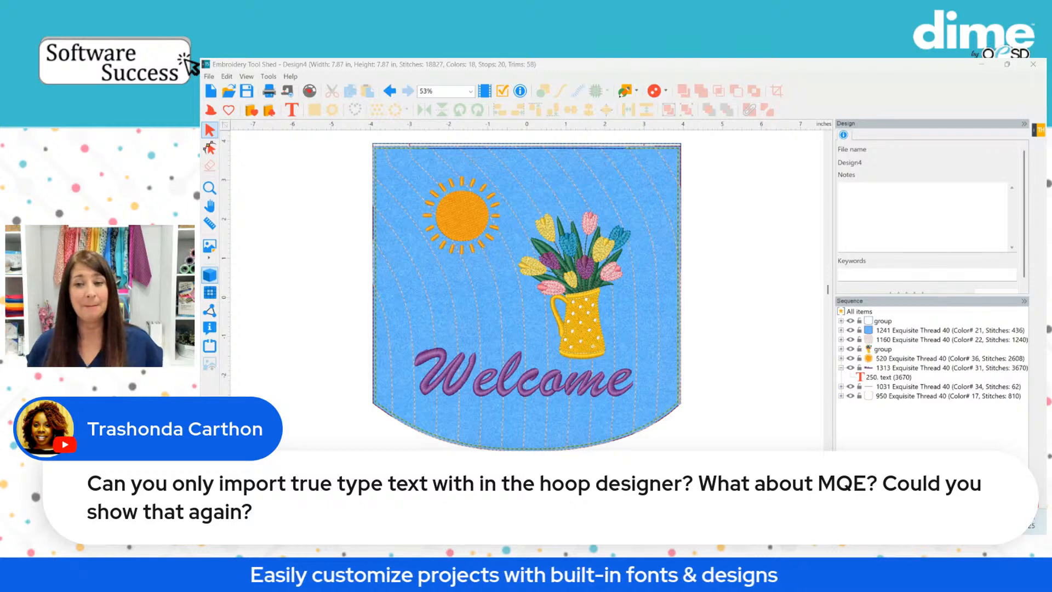
pyautogui.click(513, 383)
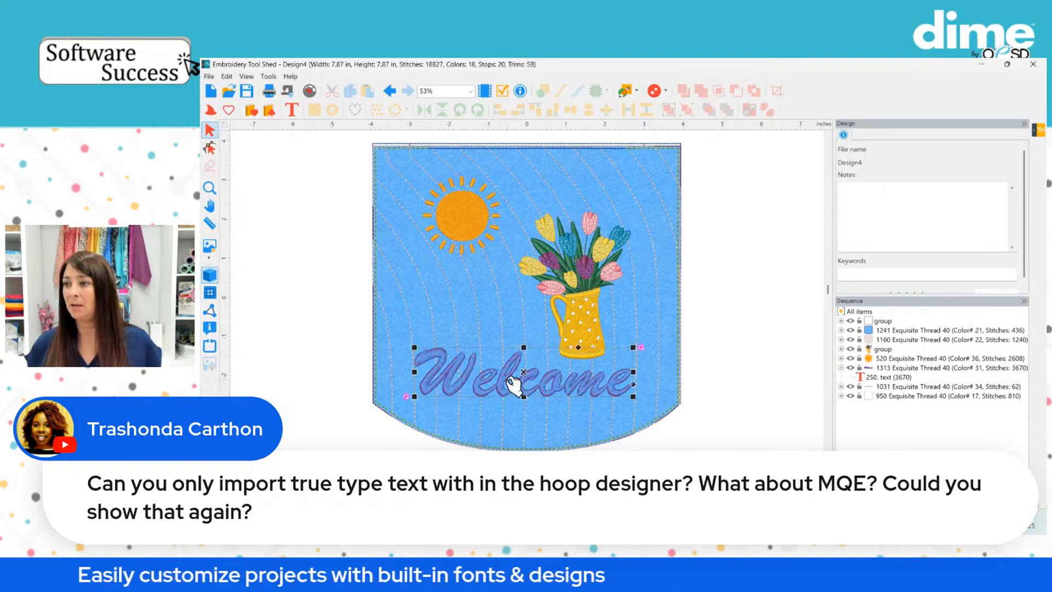
pyautogui.press('ctrl')
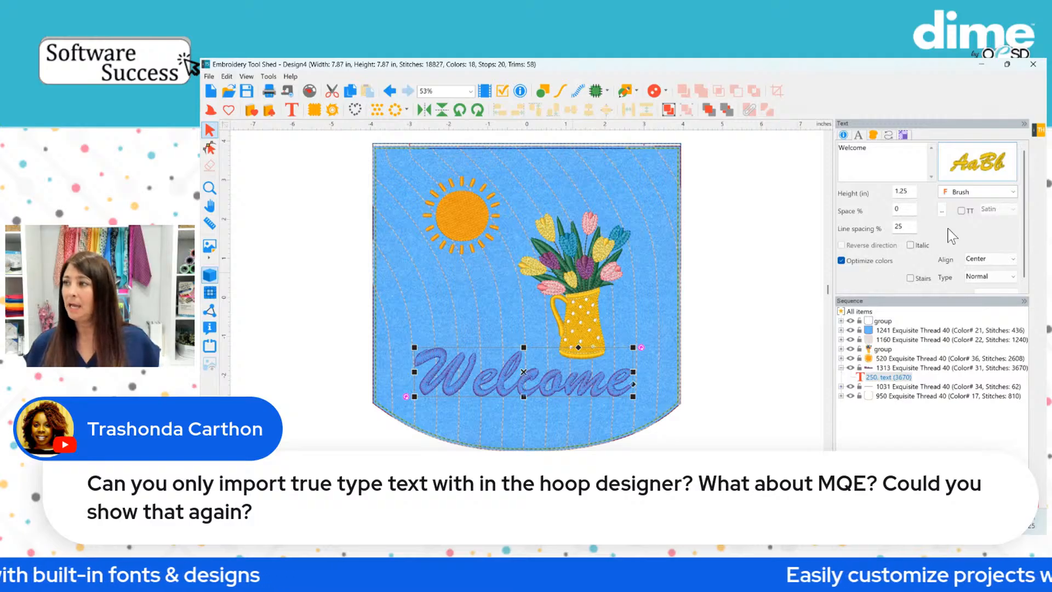
pyautogui.click(961, 211)
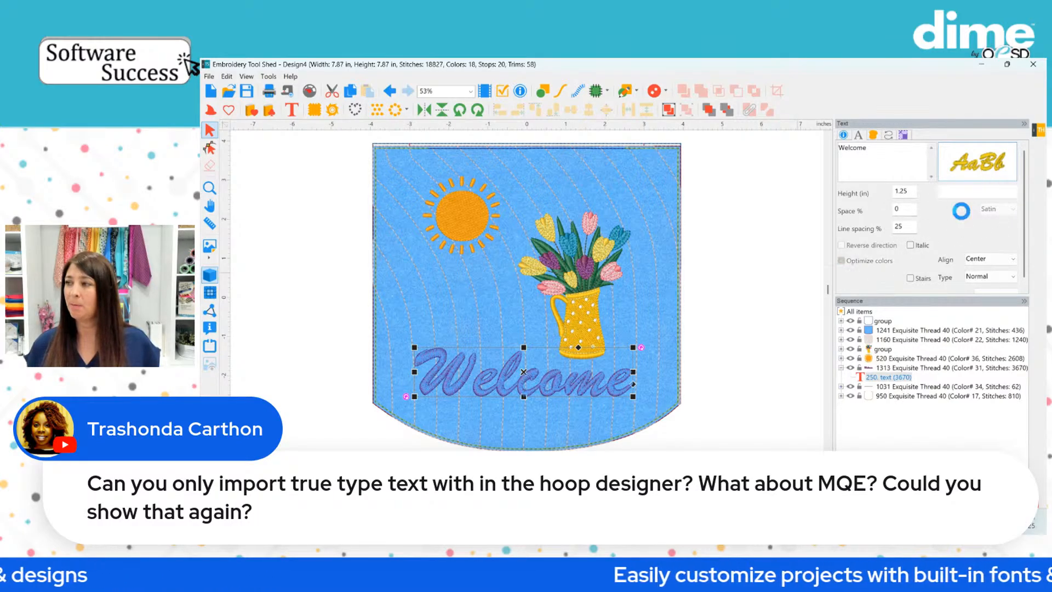
pyautogui.click(970, 193)
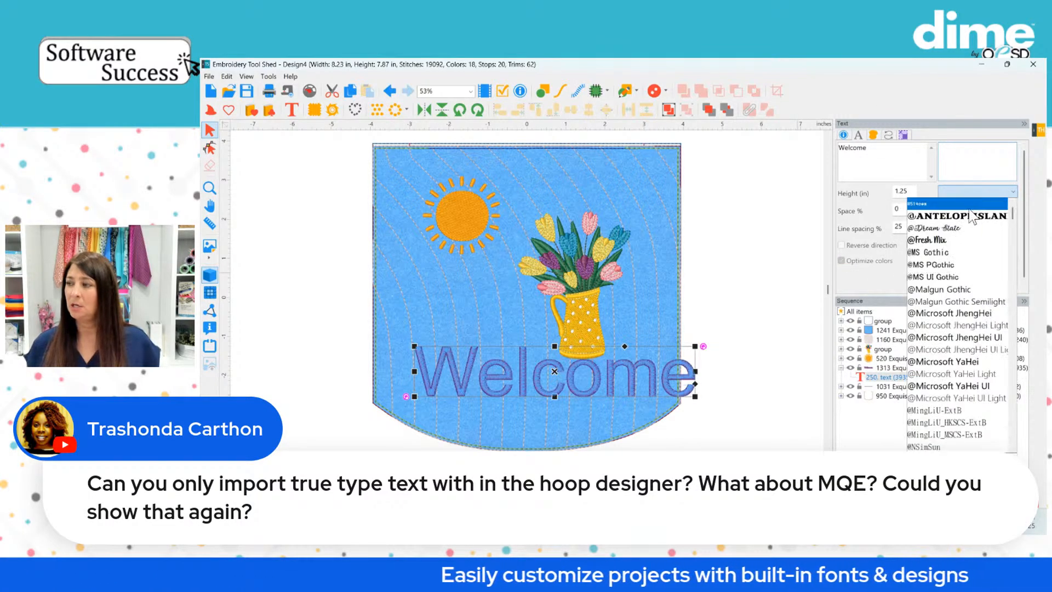
pyautogui.click(939, 239)
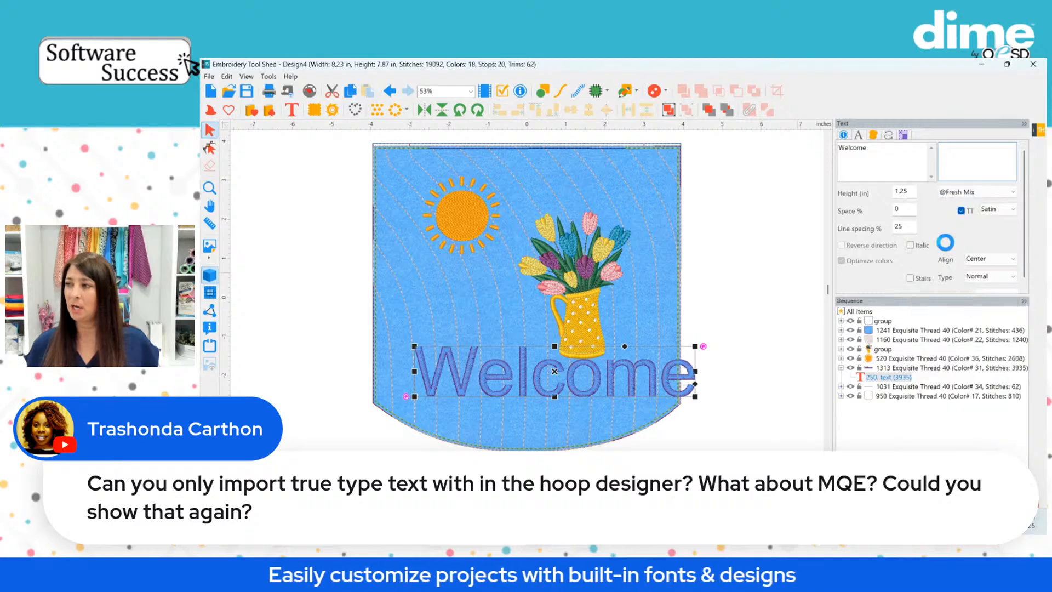
pyautogui.click(752, 333)
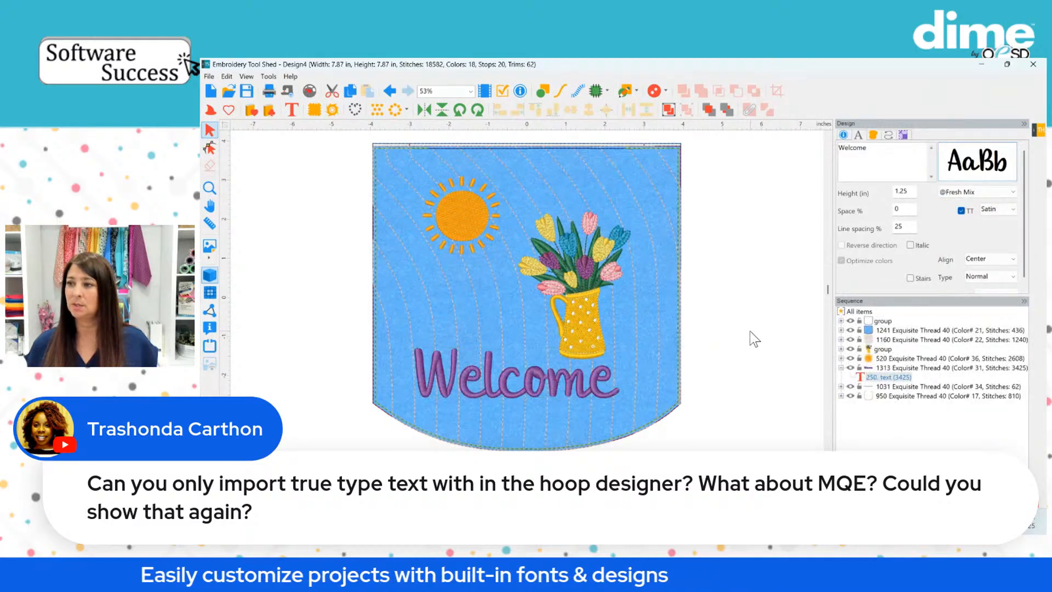
pyautogui.click(565, 389)
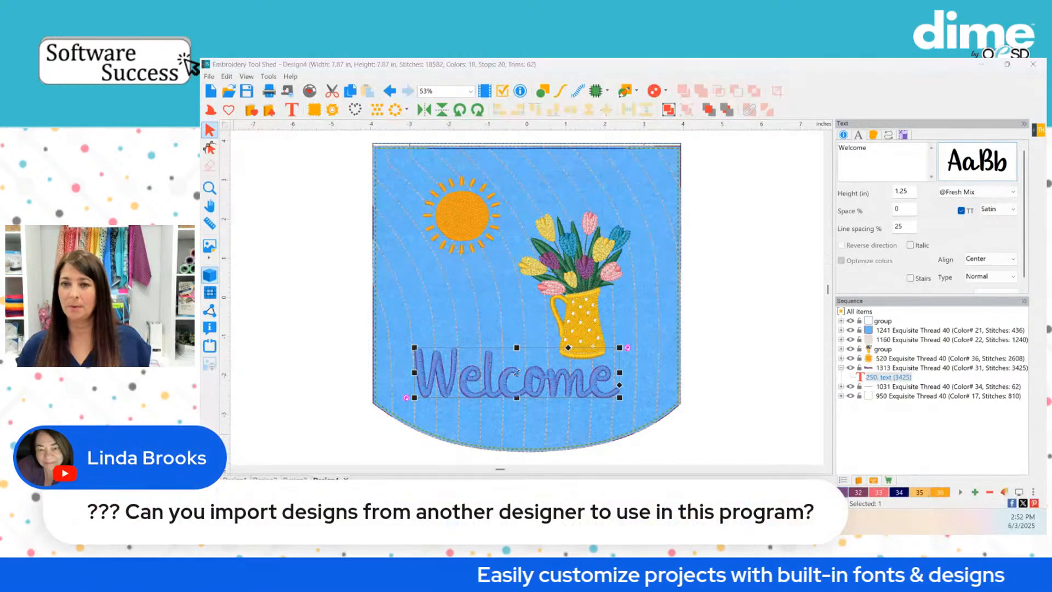
# - Locate the Merge command for bringing in outside designs, and open the In the Hoop Wizard to check its Custom designs option
pyautogui.click(210, 78)
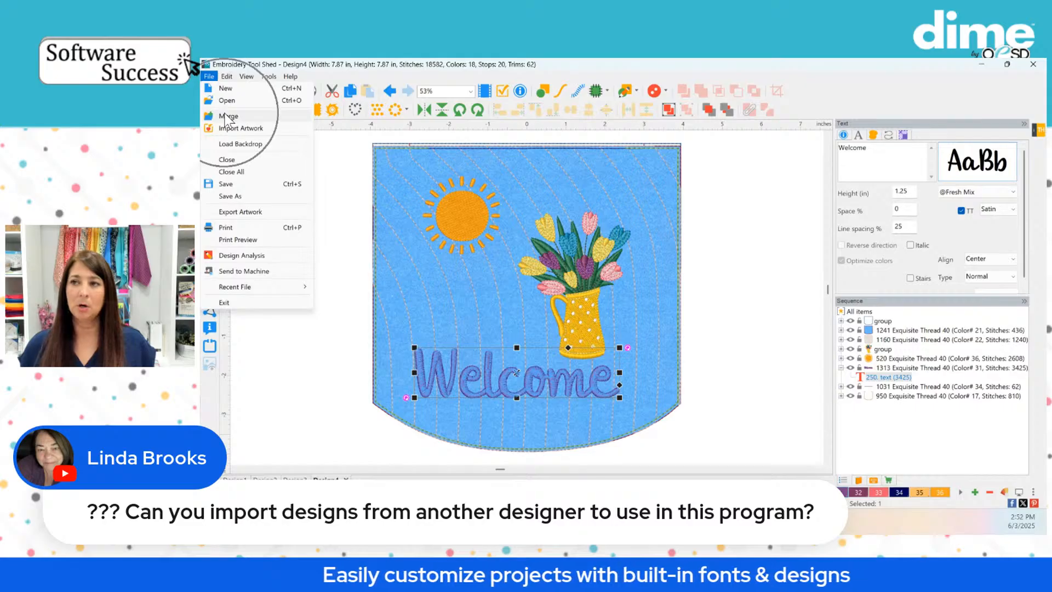
pyautogui.click(334, 159)
pyautogui.click(211, 110)
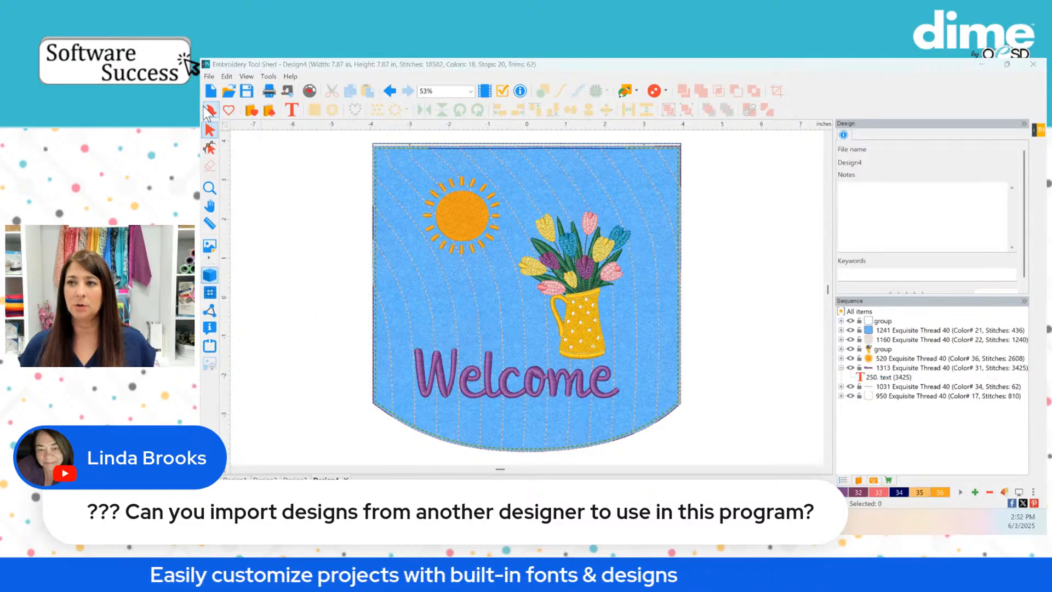
pyautogui.click(534, 224)
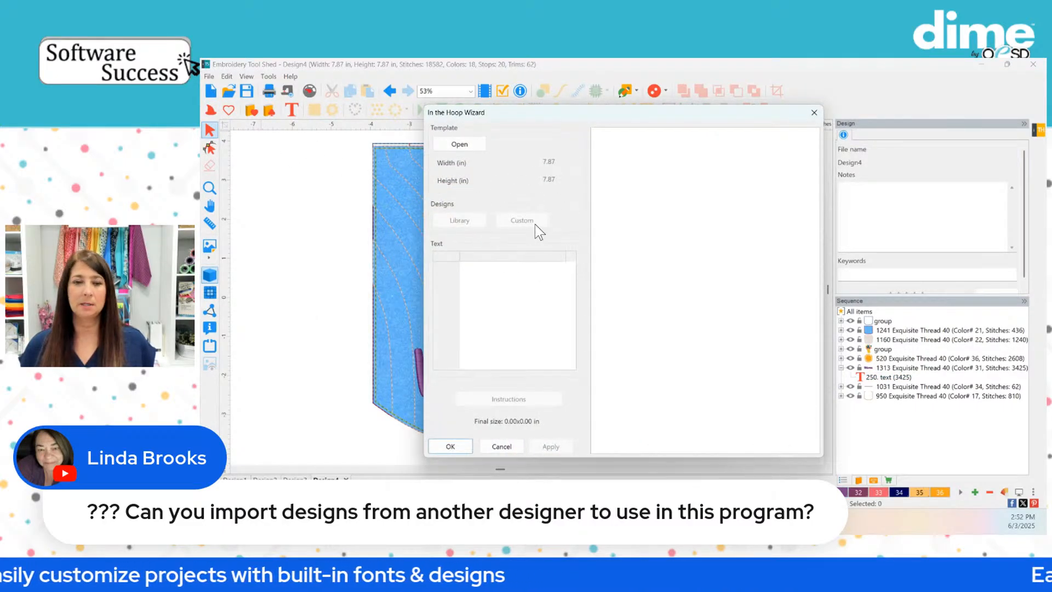
pyautogui.click(534, 225)
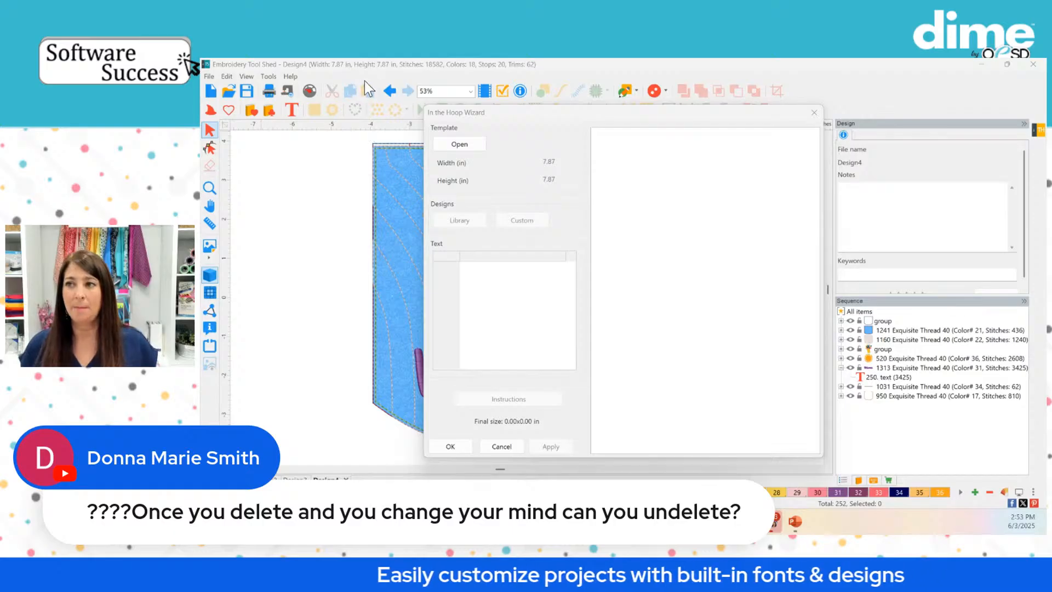
pyautogui.press('ctrl')
pyautogui.press('ctrl')
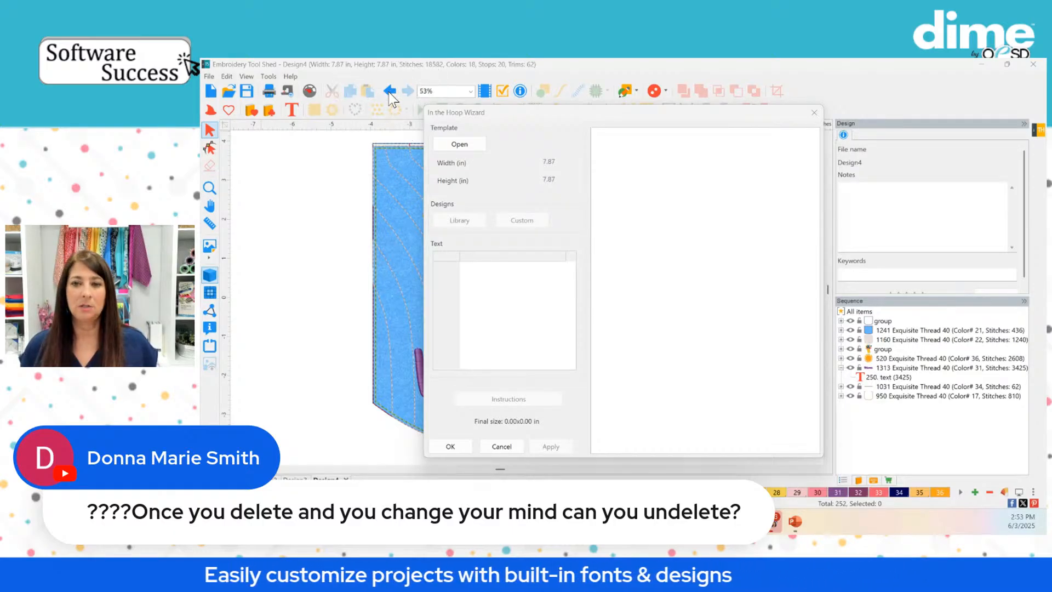